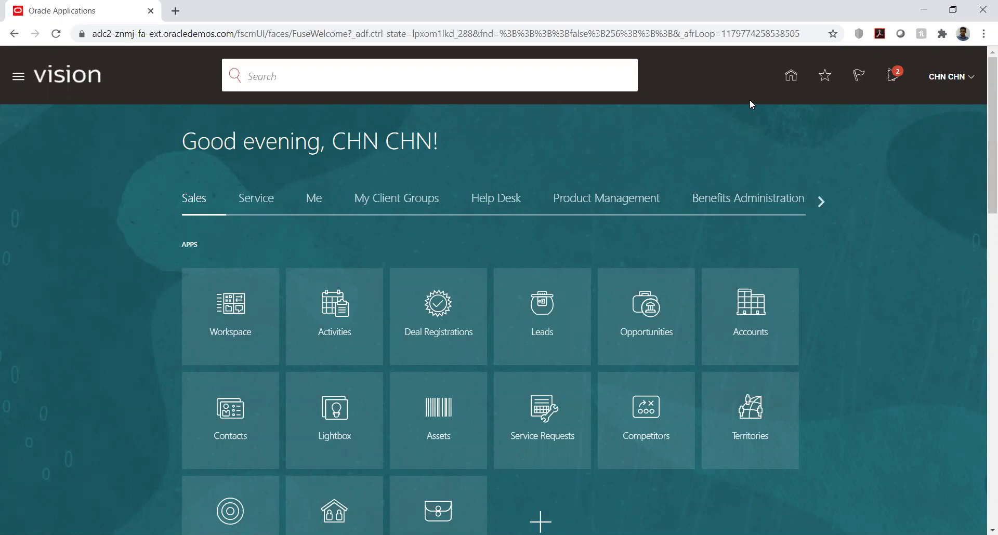
- Launch the Security Console from the Tools group in the Navigator menu
{"action": "left_click", "coordinate": [19, 77]}
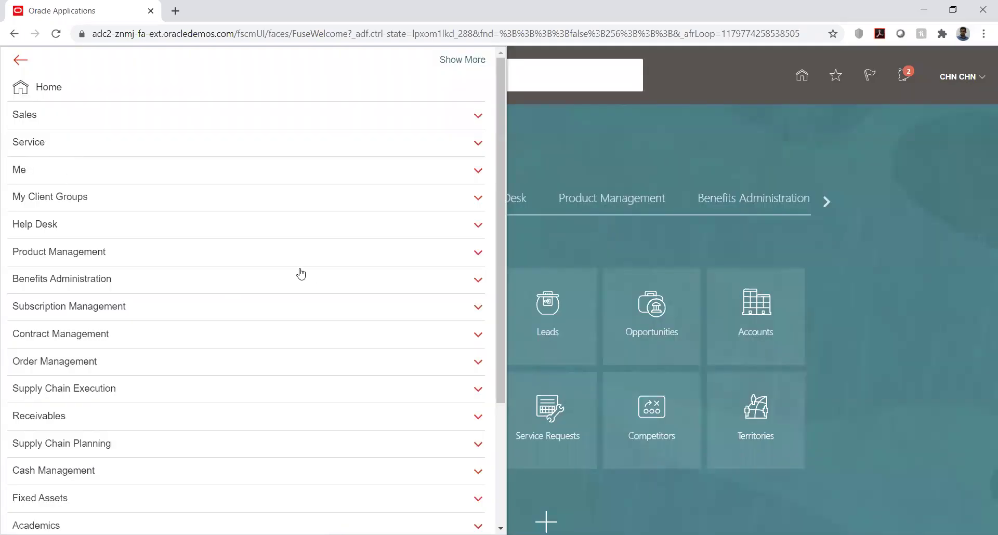
{"action": "scroll", "coordinate": [303, 276], "scroll_direction": "down", "scroll_amount": 3}
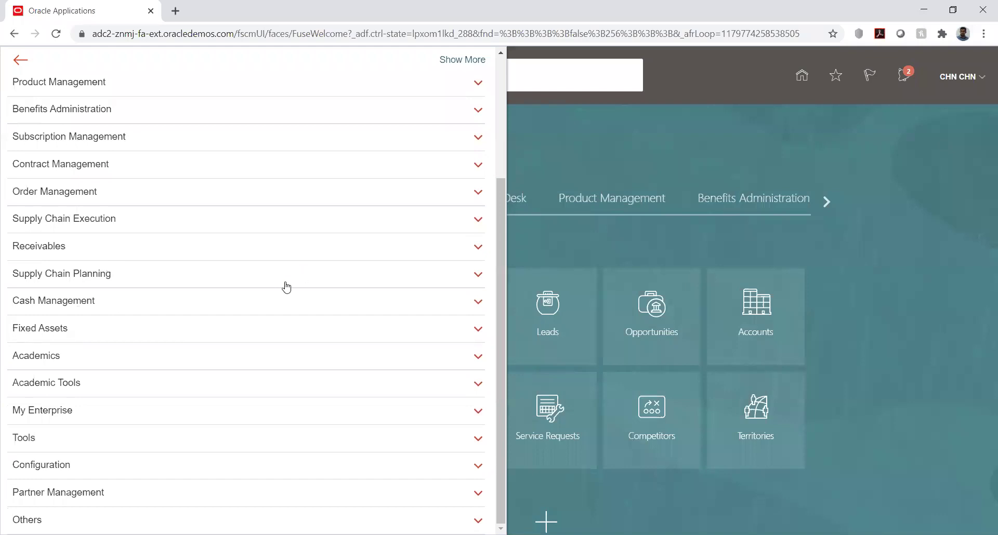
{"action": "left_click", "coordinate": [650, 130]}
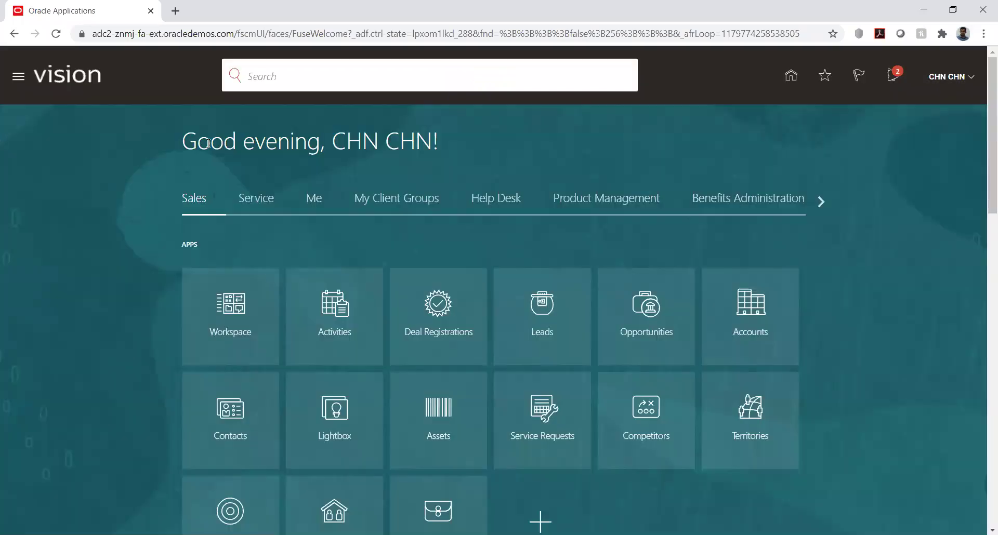
{"action": "left_click", "coordinate": [23, 78]}
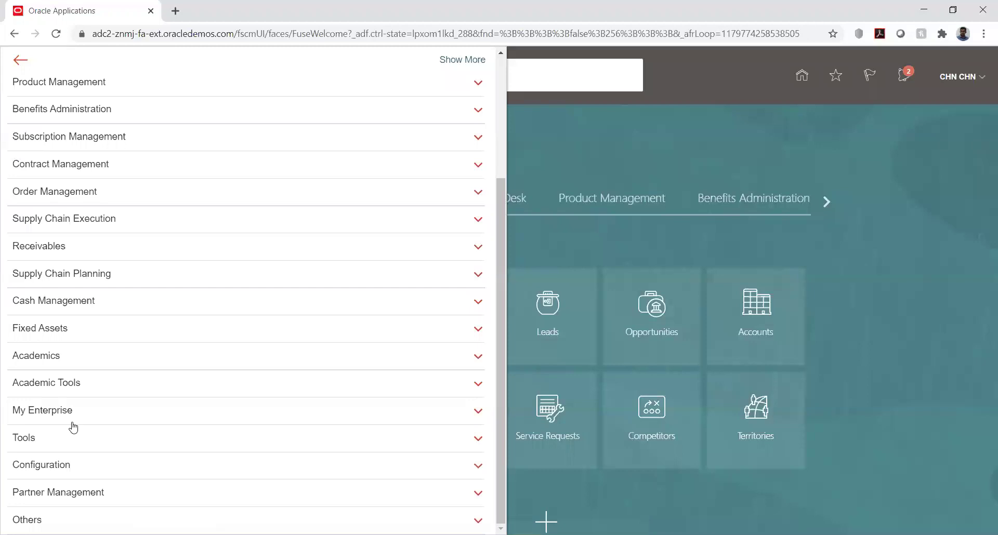
{"action": "left_click", "coordinate": [59, 445]}
{"action": "scroll", "coordinate": [341, 290], "scroll_direction": "down", "scroll_amount": 2}
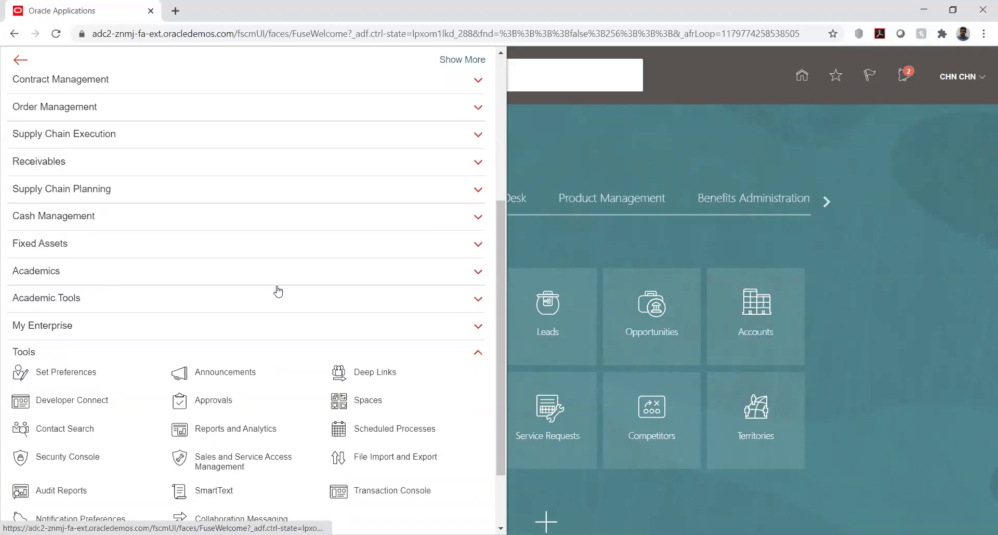
{"action": "scroll", "coordinate": [327, 306], "scroll_direction": "down", "scroll_amount": 2}
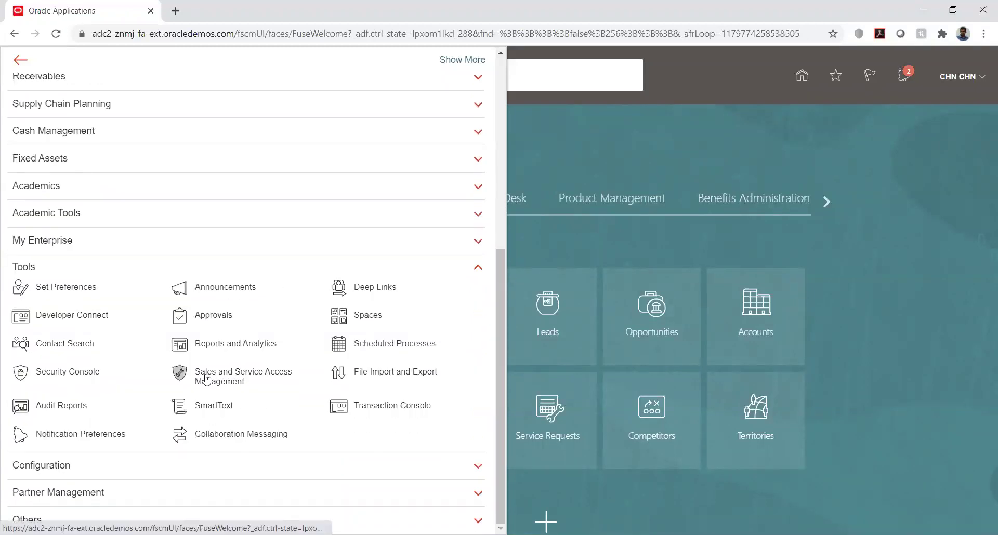
{"action": "left_click", "coordinate": [59, 374]}
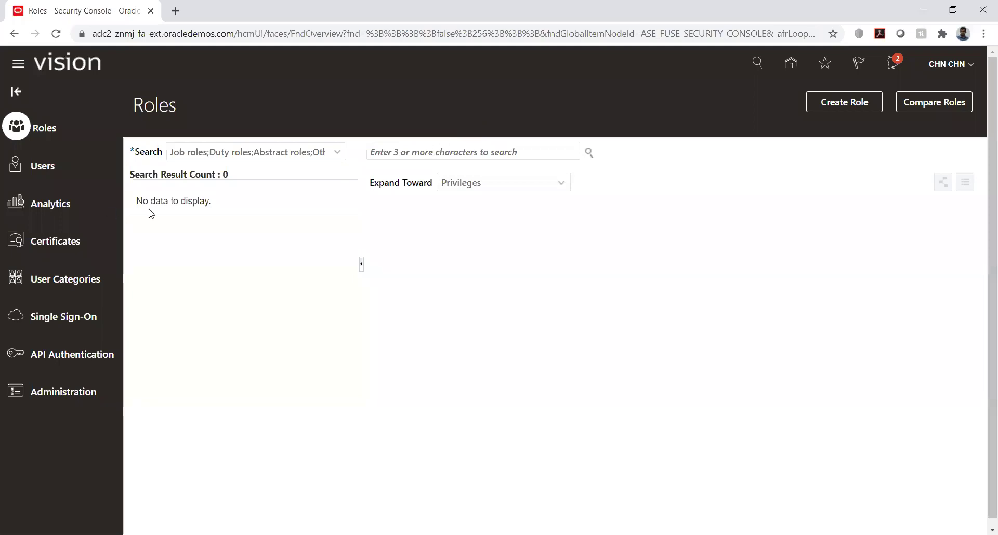
- Search 'acco', select the Accounts Payable Invoice Supervisor role, and open its actions menu
{"action": "left_click", "coordinate": [427, 152]}
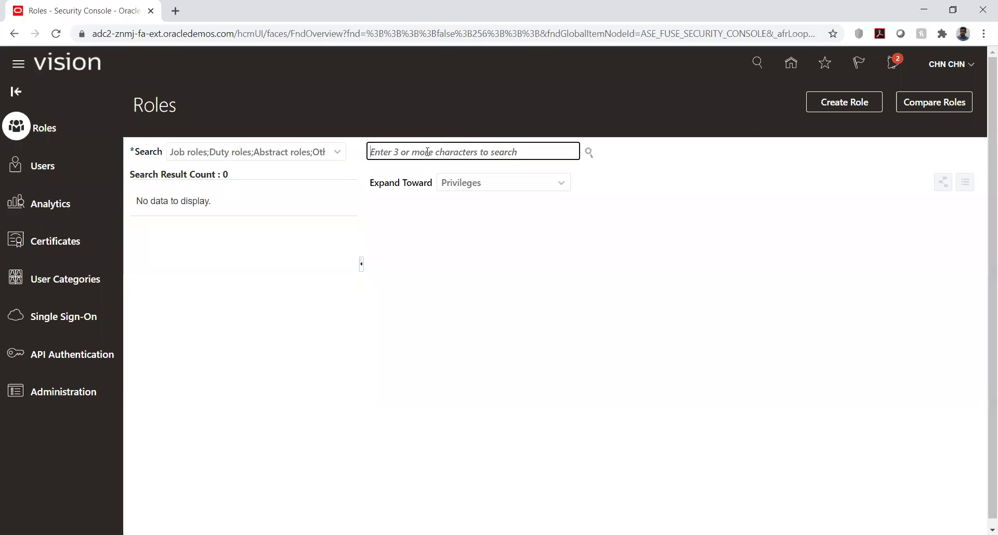
{"action": "type", "text": "acco"}
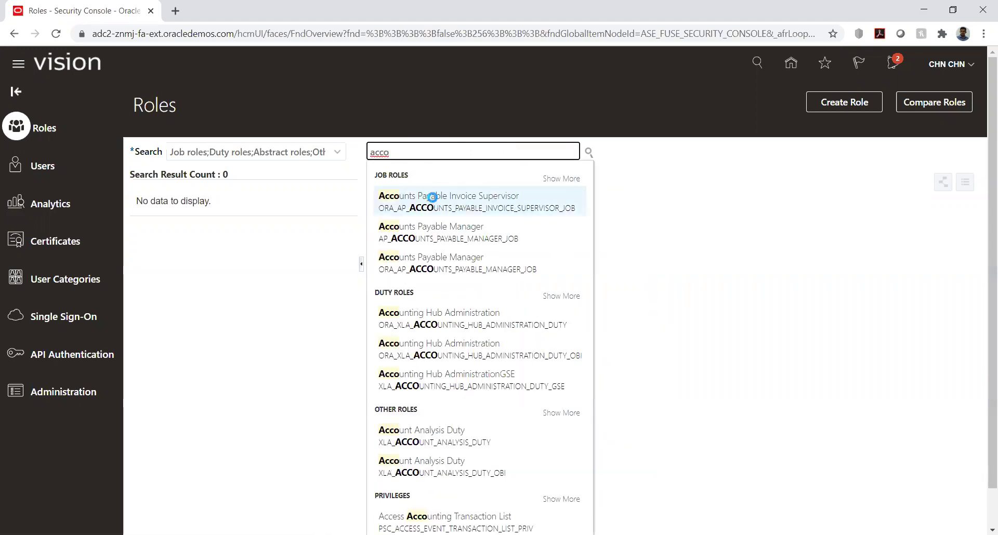
{"action": "left_click", "coordinate": [432, 198]}
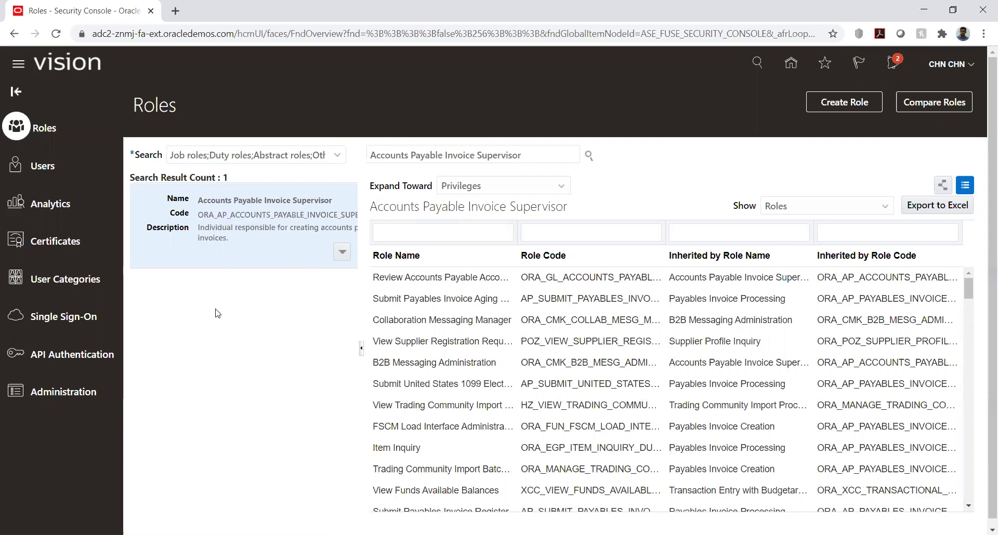
{"action": "left_click", "coordinate": [341, 253]}
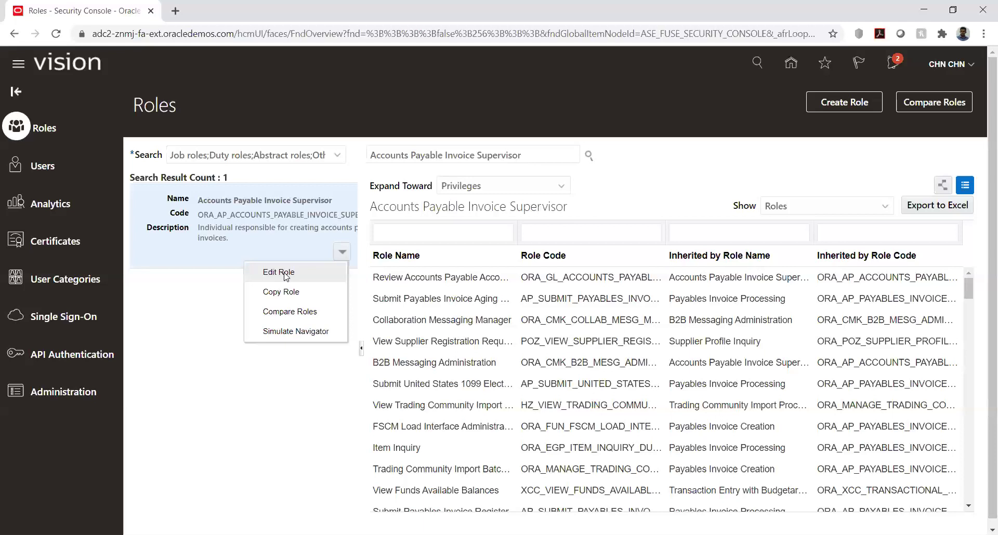
{"action": "left_click", "coordinate": [284, 275]}
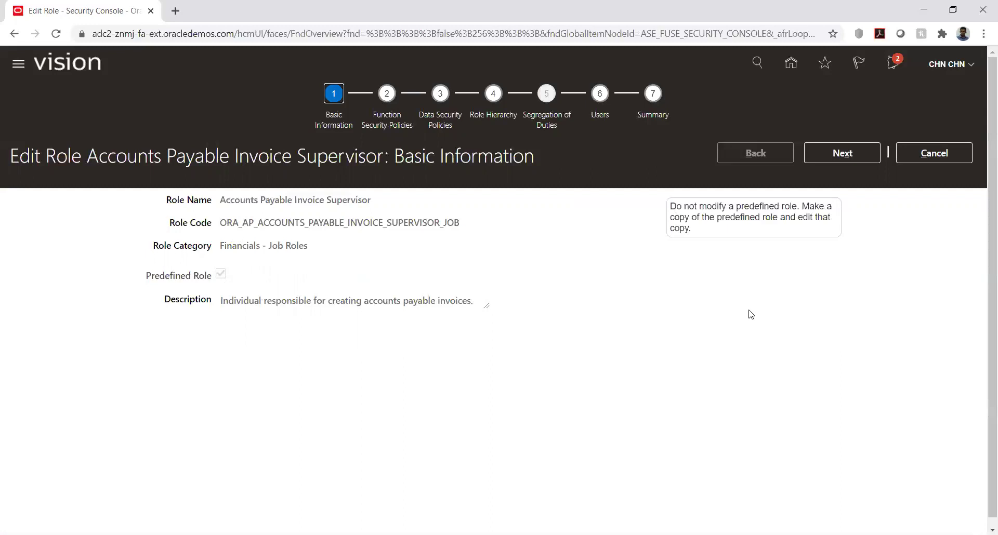
{"action": "left_click_drag", "start_coordinate": [671, 206], "coordinate": [799, 206]}
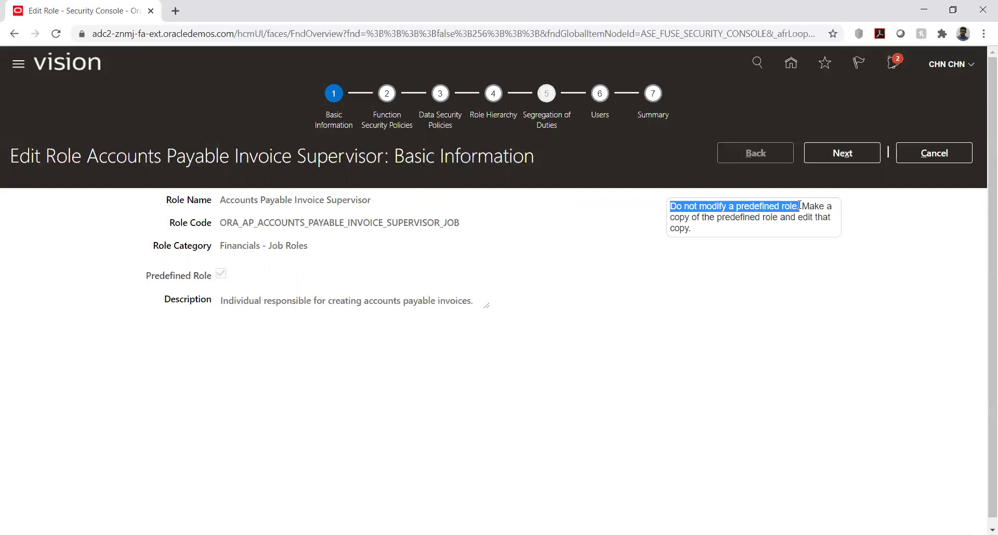
{"action": "left_click", "coordinate": [836, 155]}
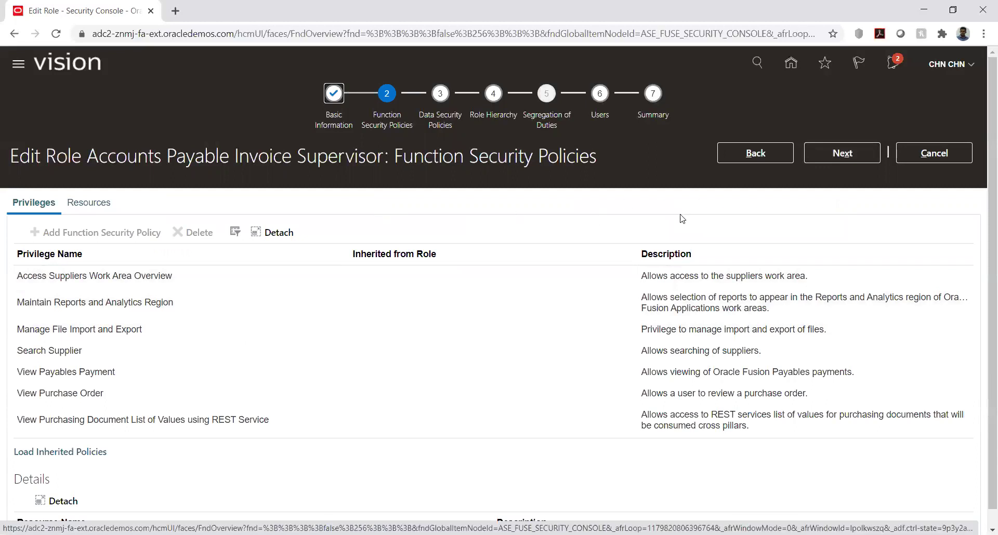
{"action": "left_click", "coordinate": [945, 154]}
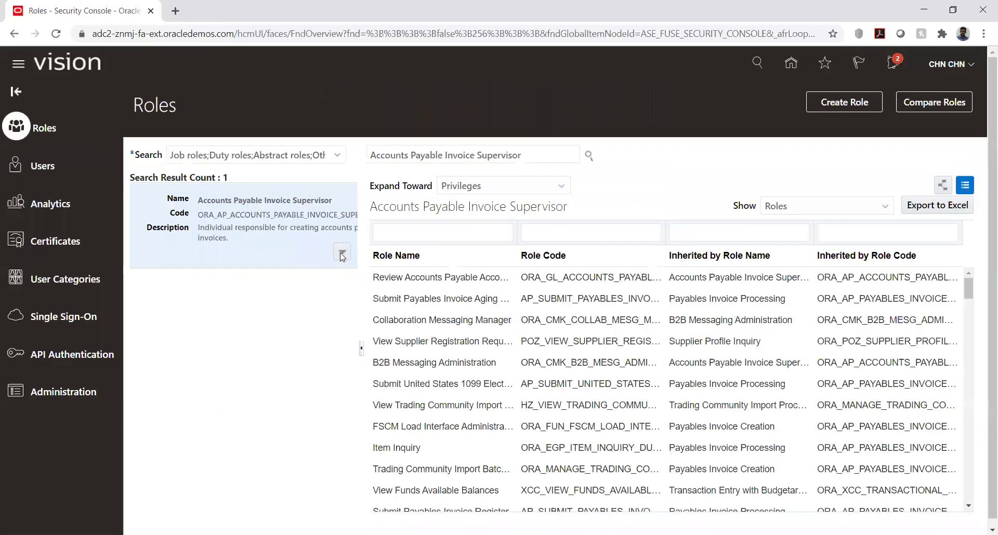
- Start a Copy Role of Accounts Payable Invoice Supervisor, cancel it, and reopen its actions
{"action": "left_click", "coordinate": [341, 254]}
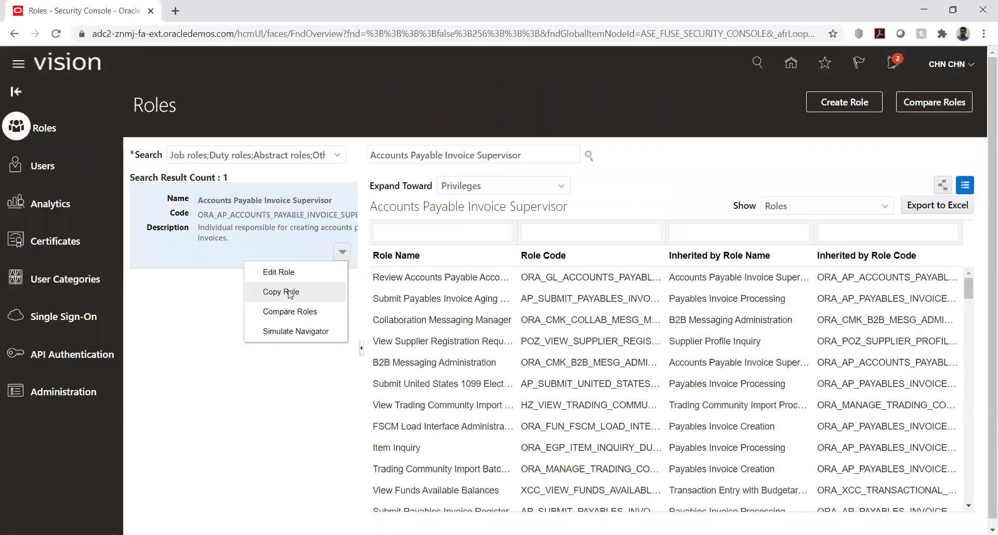
{"action": "left_click", "coordinate": [290, 294]}
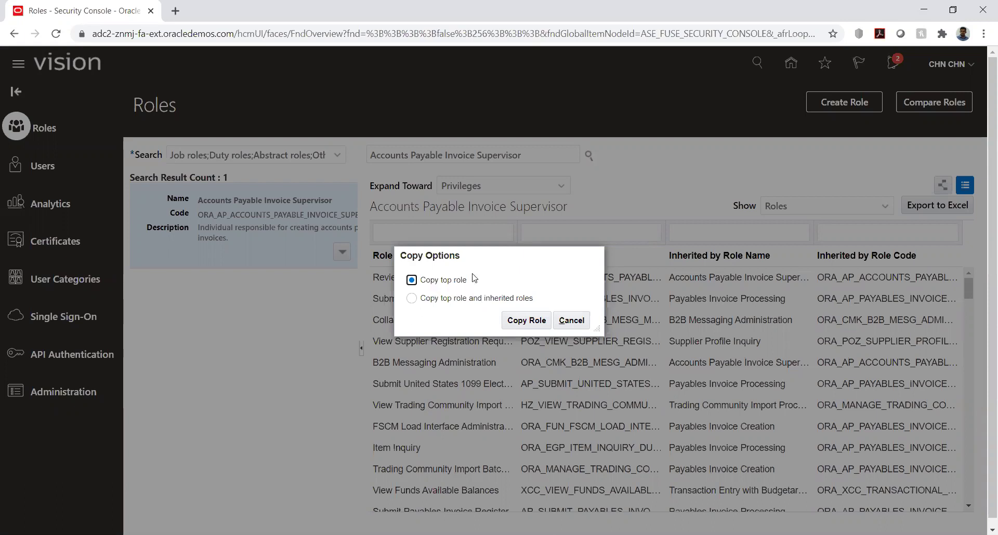
{"action": "left_click", "coordinate": [570, 321]}
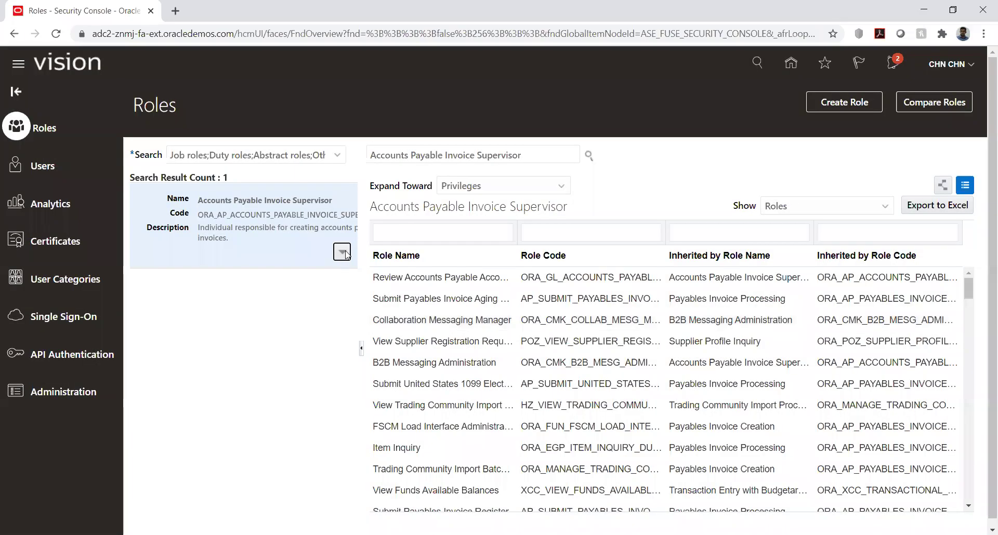
{"action": "left_click", "coordinate": [342, 252]}
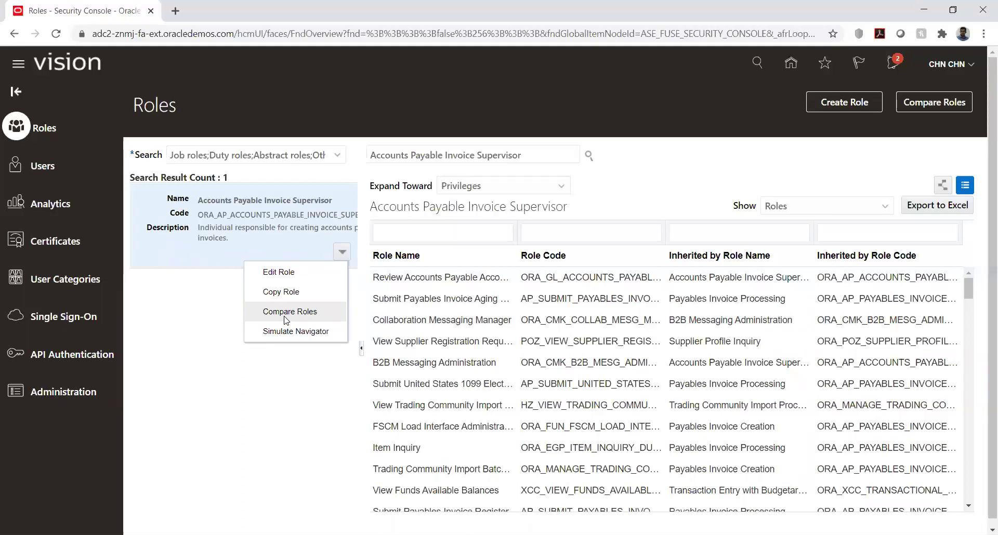
- Compare Accounts Payable Invoice Supervisor with Accounts Payable Manager and review the function security policy differences
{"action": "left_click", "coordinate": [285, 313]}
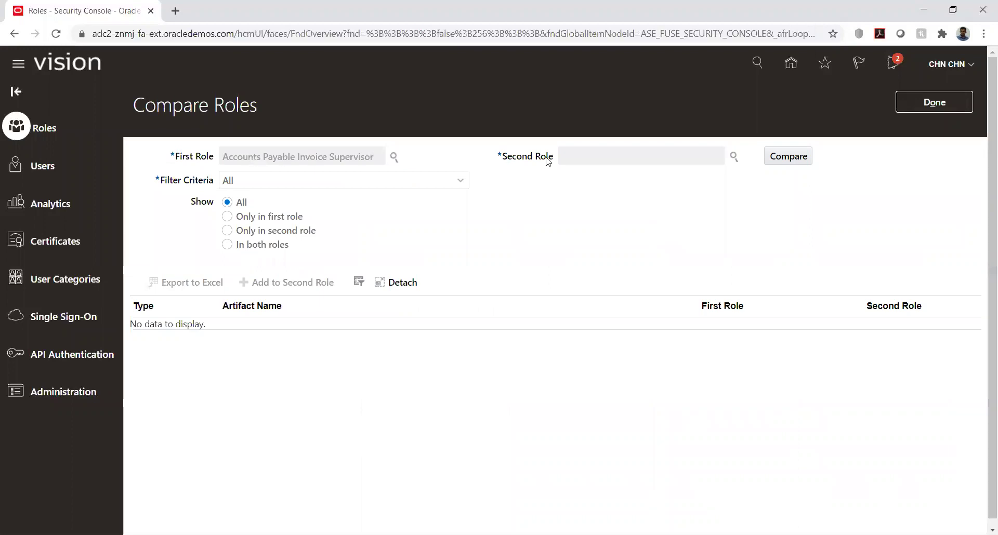
{"action": "left_click", "coordinate": [734, 157]}
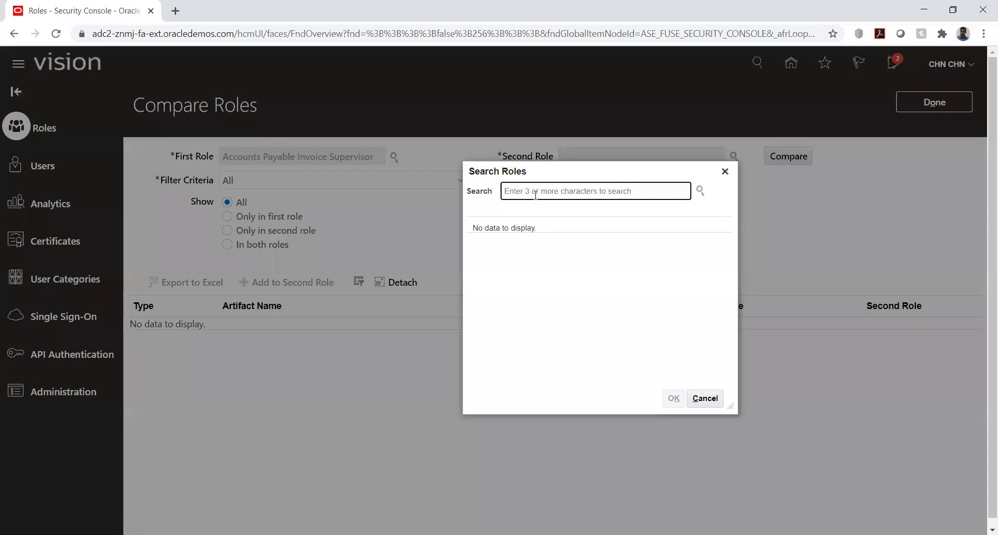
{"action": "type", "text": "account"}
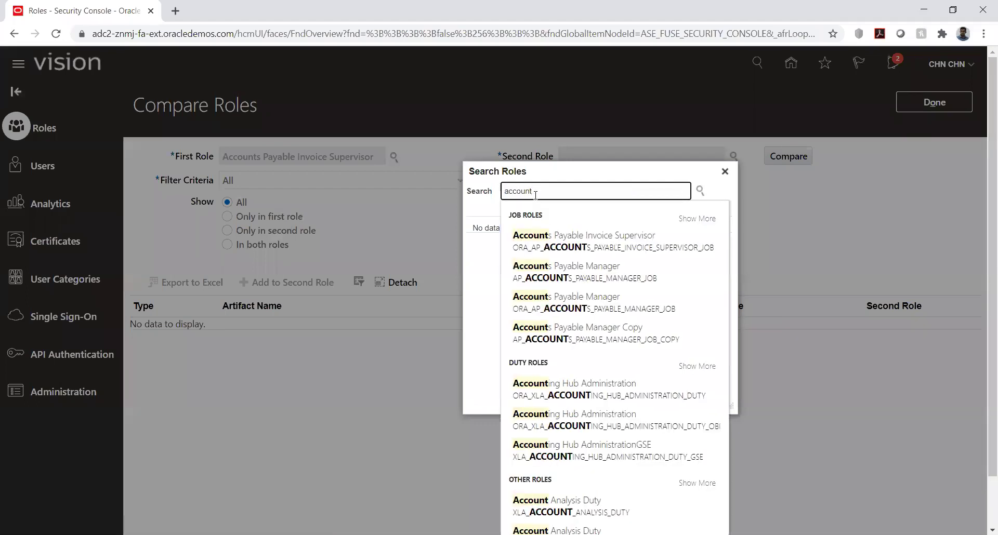
{"action": "left_click", "coordinate": [563, 271]}
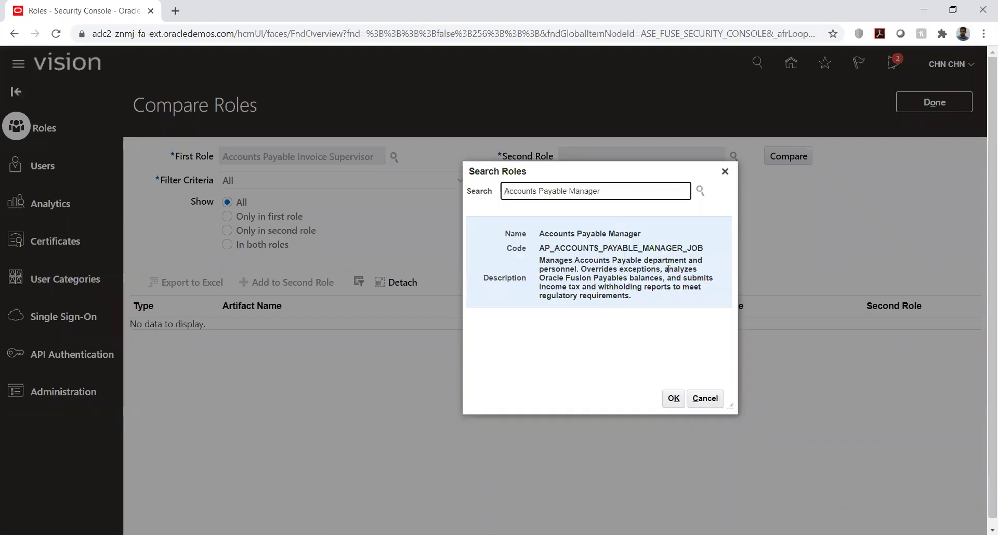
{"action": "left_click", "coordinate": [674, 400]}
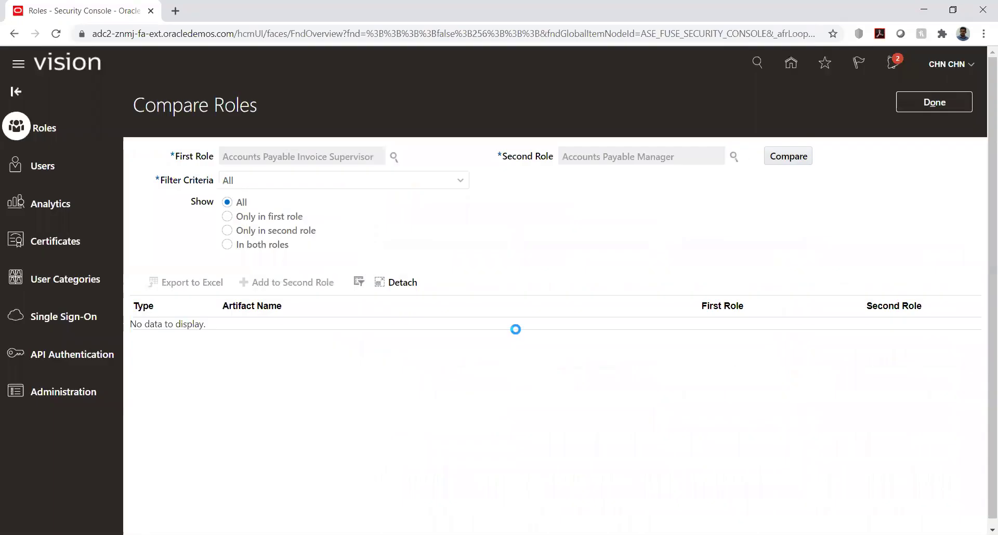
{"action": "left_click", "coordinate": [785, 166]}
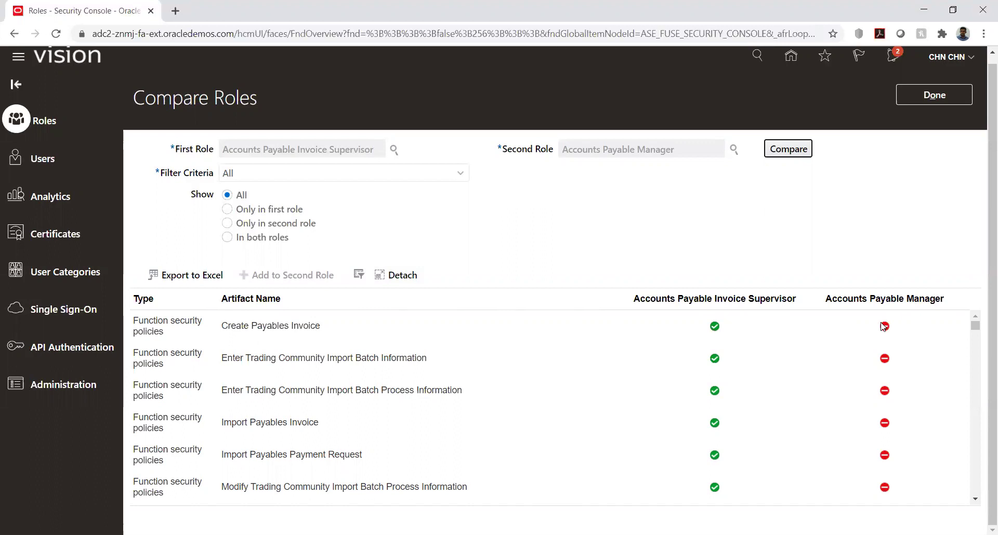
{"action": "scroll", "coordinate": [696, 370], "scroll_direction": "down", "scroll_amount": 3}
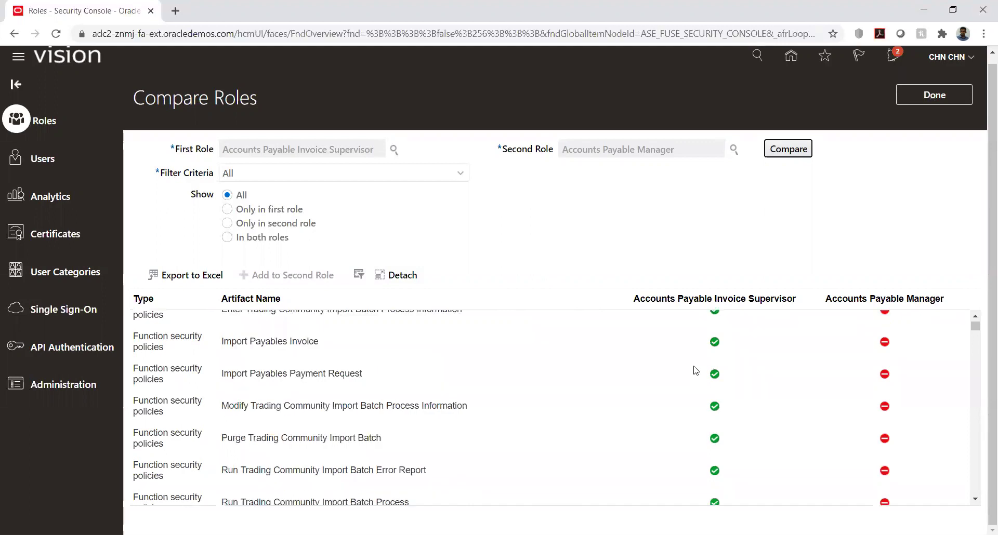
{"action": "scroll", "coordinate": [695, 370], "scroll_direction": "down", "scroll_amount": 3}
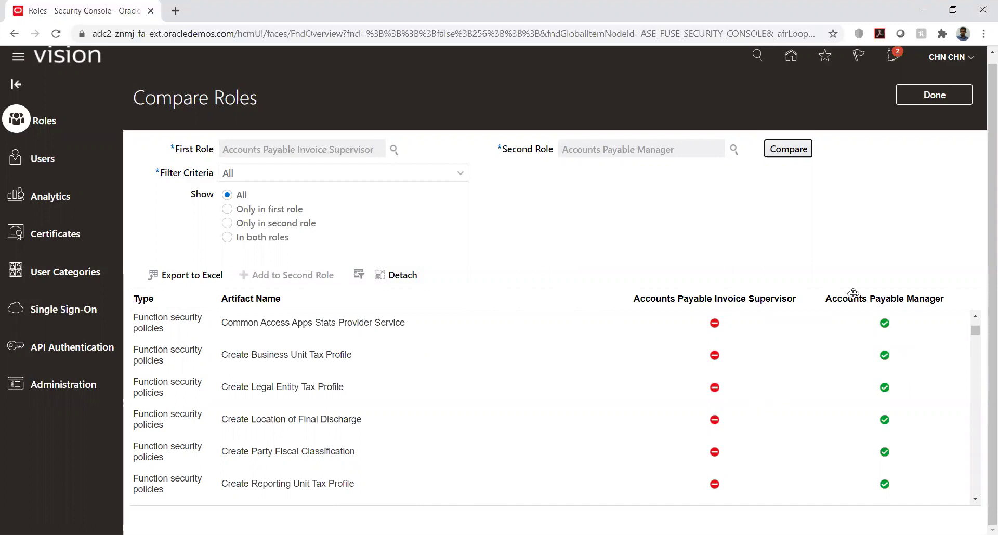
- Leave the comparison, preview the role's simulated navigator menu, then close it
{"action": "left_click", "coordinate": [930, 98]}
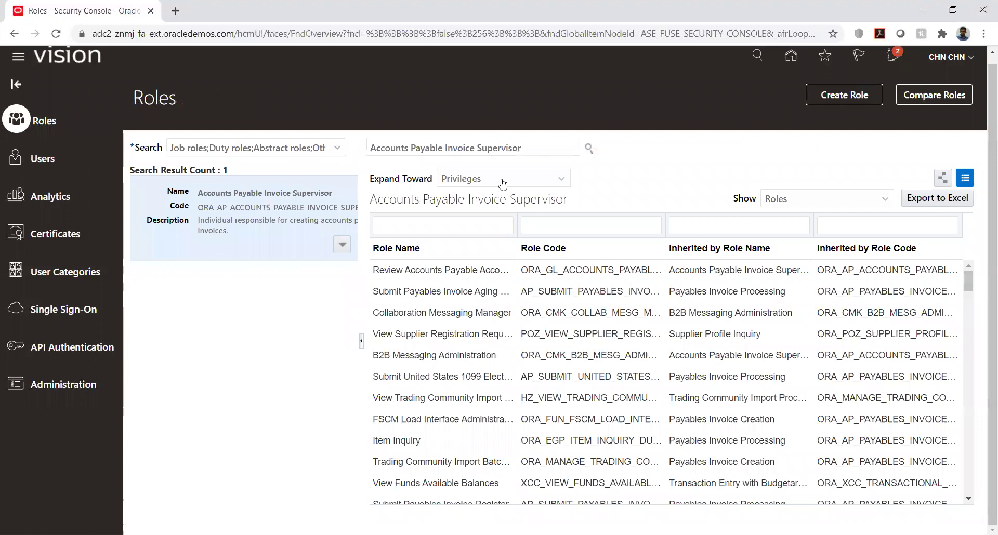
{"action": "left_click", "coordinate": [343, 245]}
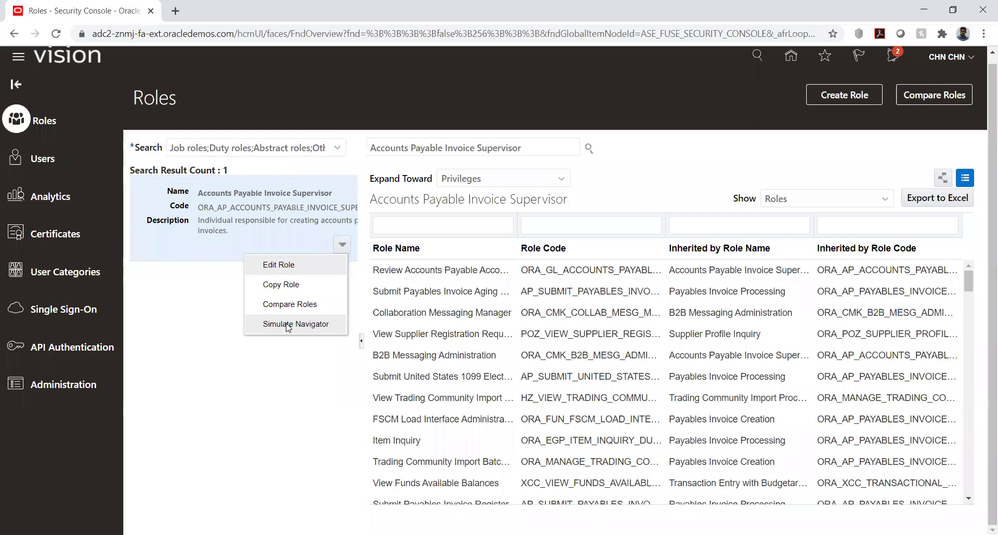
{"action": "left_click", "coordinate": [287, 325]}
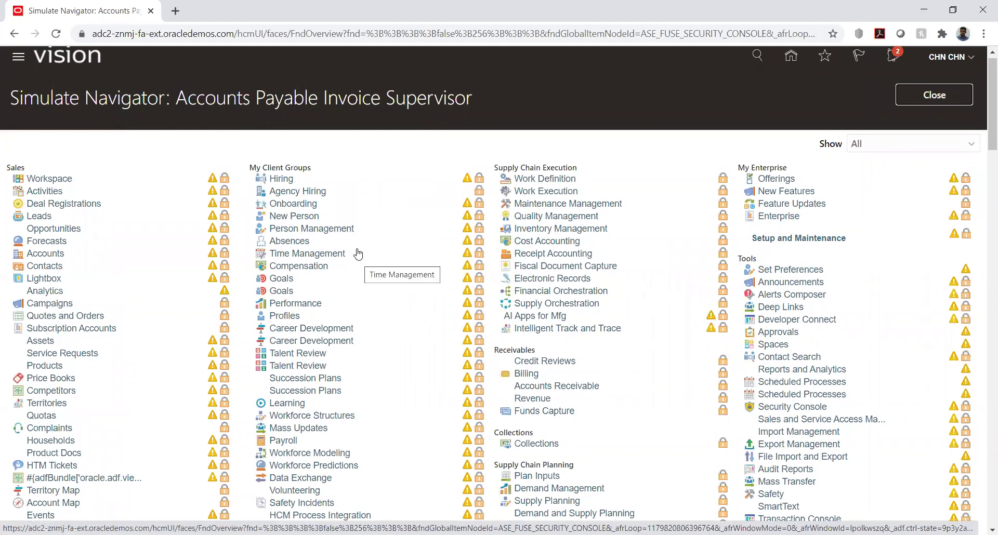
{"action": "scroll", "coordinate": [358, 247], "scroll_direction": "down", "scroll_amount": 3}
{"action": "scroll", "coordinate": [358, 246], "scroll_direction": "down", "scroll_amount": 5}
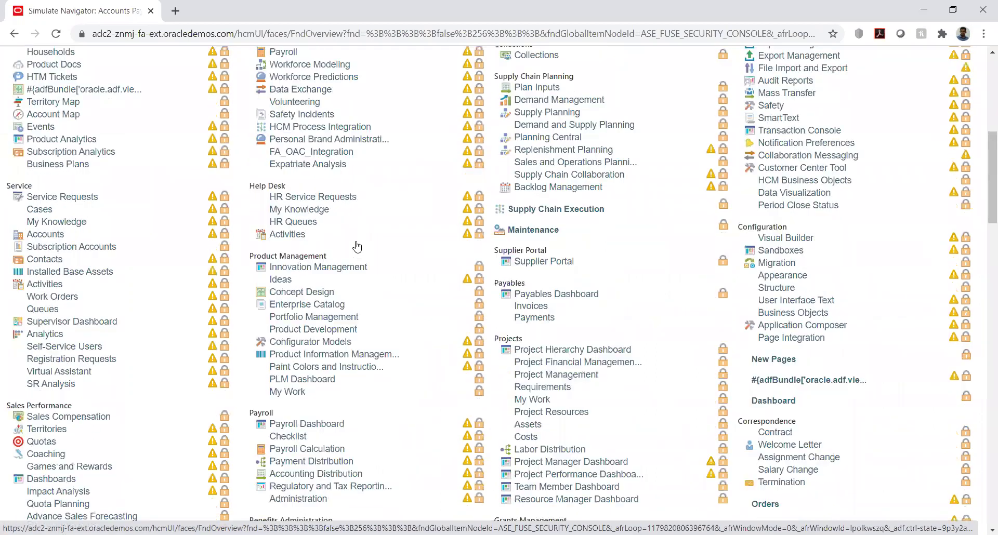
{"action": "scroll", "coordinate": [358, 246], "scroll_direction": "down", "scroll_amount": 9}
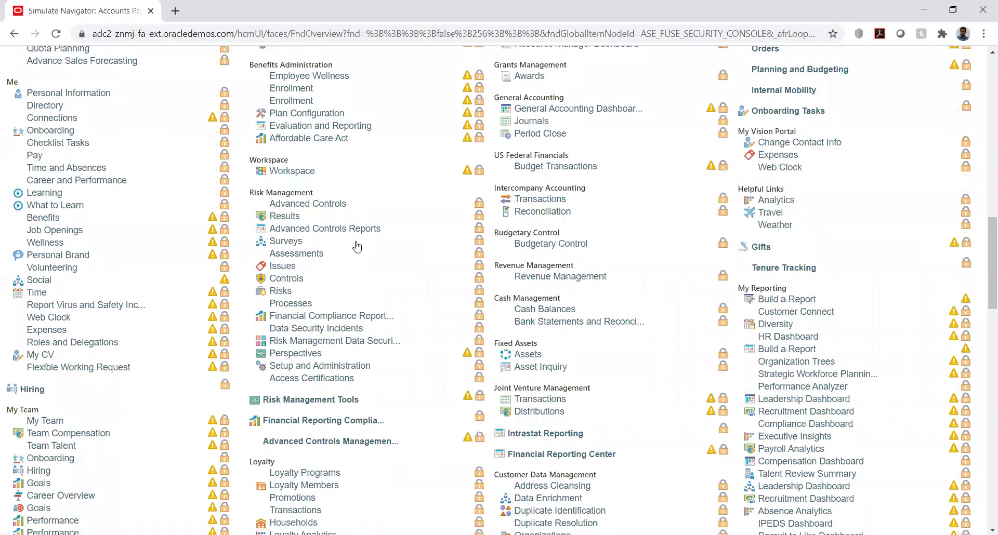
{"action": "scroll", "coordinate": [357, 247], "scroll_direction": "up", "scroll_amount": 16}
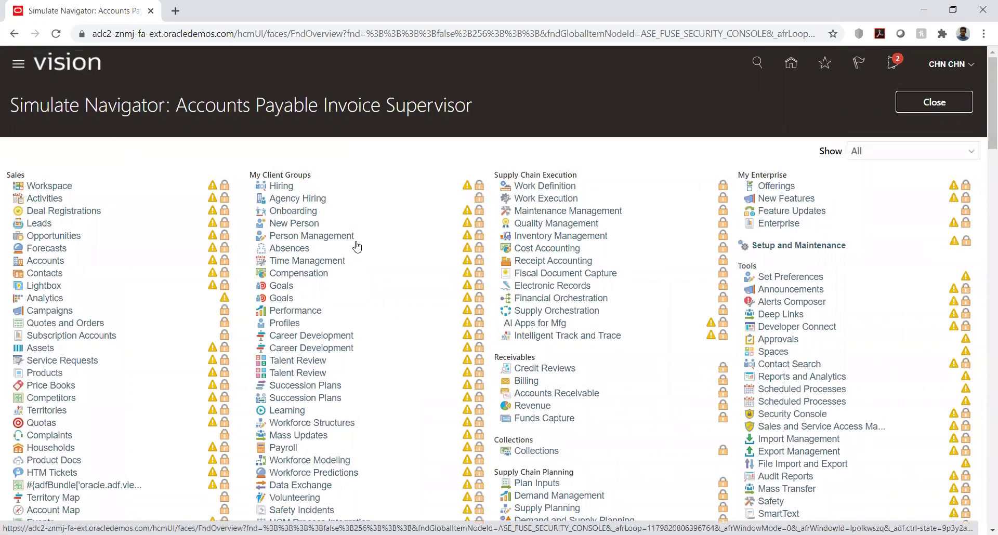
{"action": "left_click", "coordinate": [920, 101]}
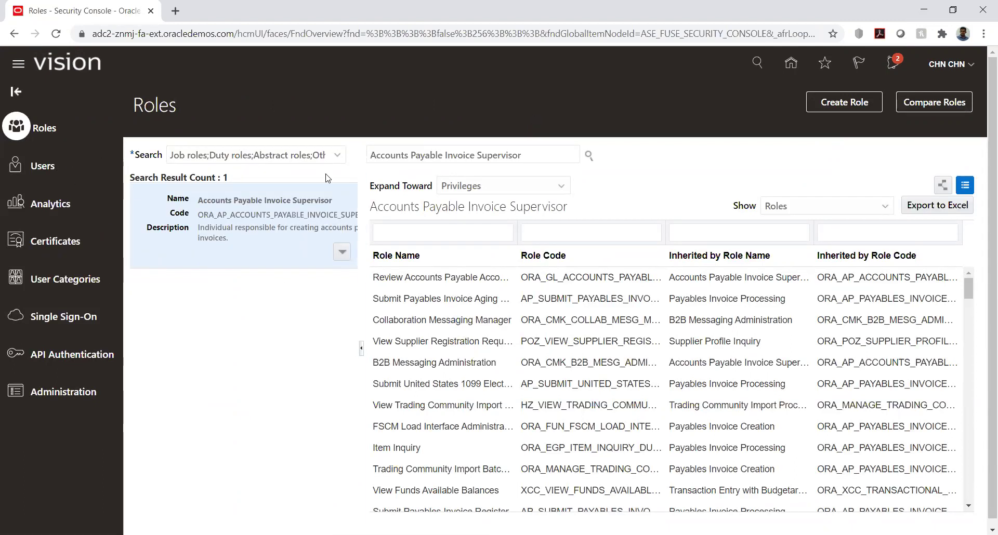
- Check the role type list, then switch to the Users page of the Security Console
{"action": "left_click", "coordinate": [338, 156]}
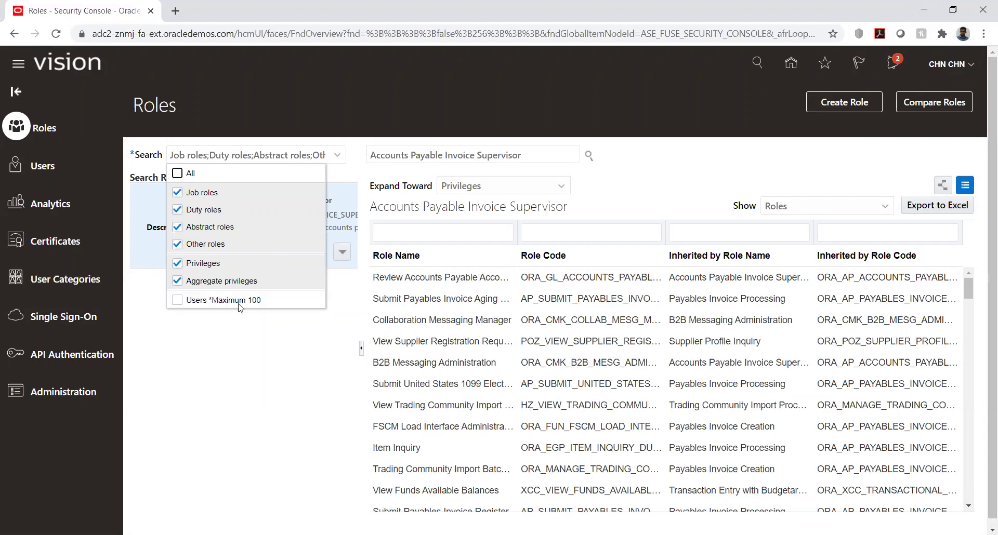
{"action": "left_click", "coordinate": [259, 384]}
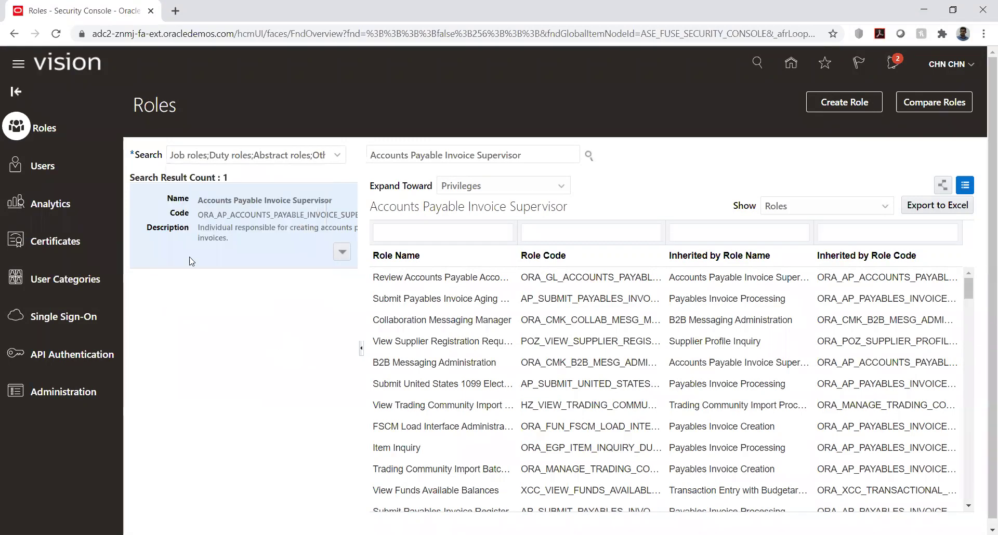
{"action": "left_click", "coordinate": [43, 167]}
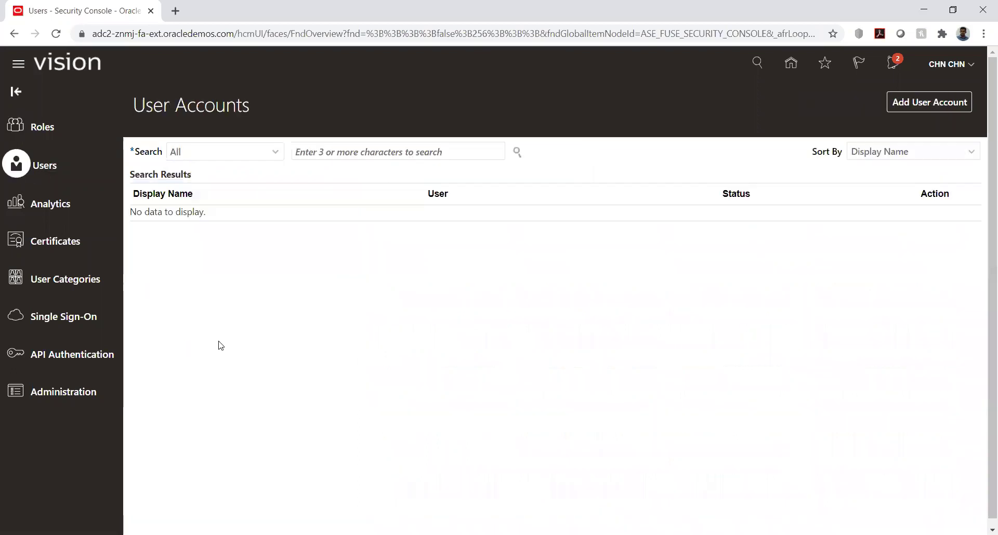
- Create a new user account with the user's last name, e-mail address, and a matching password
{"action": "left_click", "coordinate": [912, 104]}
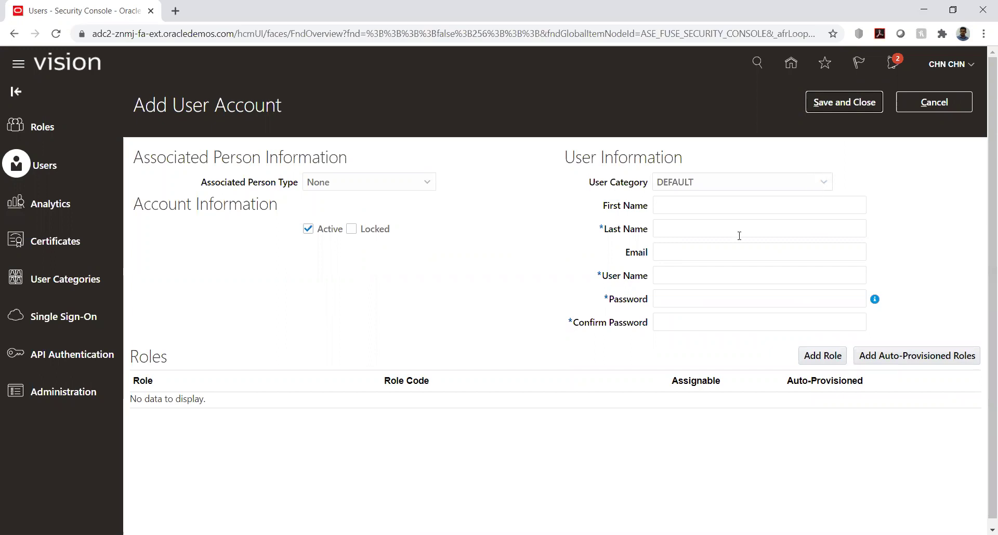
{"action": "left_click", "coordinate": [711, 224]}
{"action": "type", "text": "Arun"}
{"action": "key", "text": "Tab"}
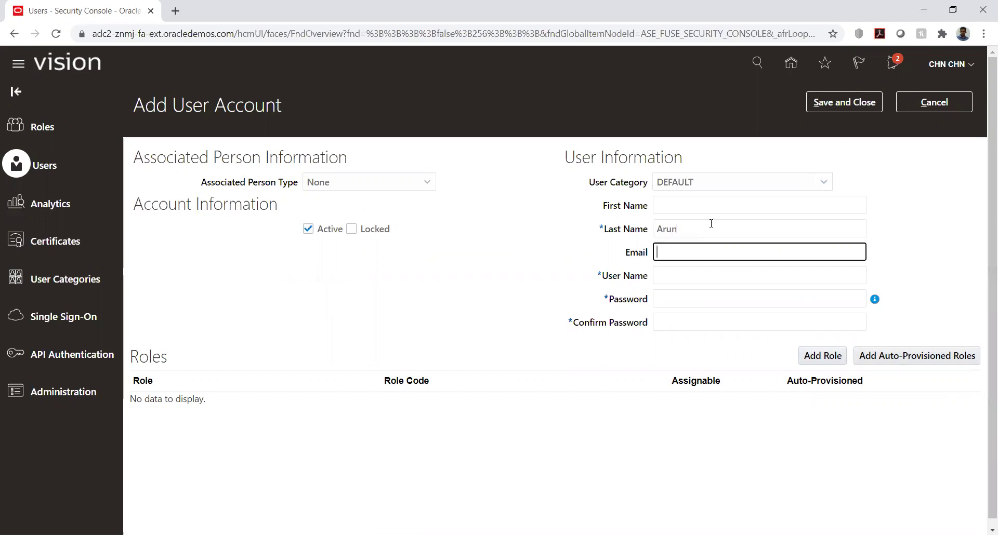
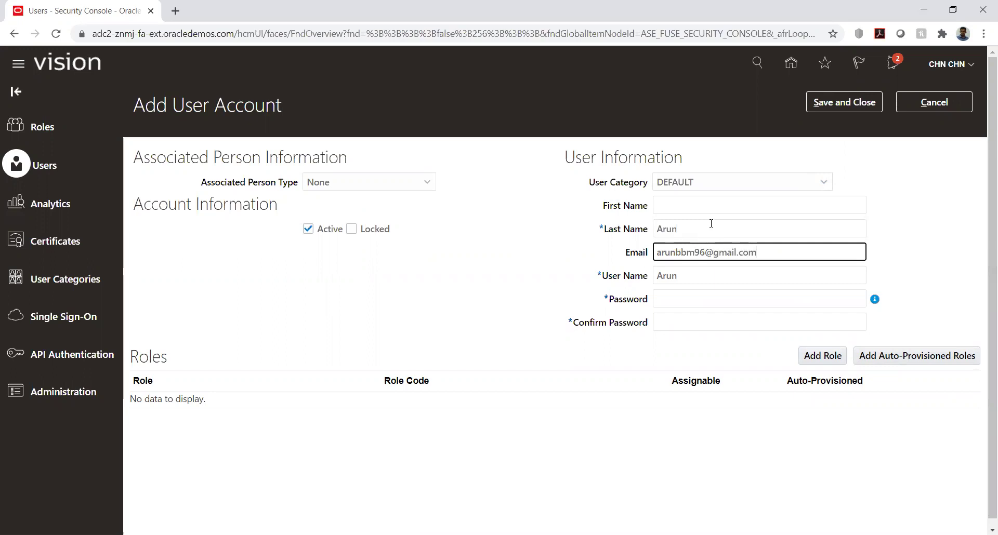
{"action": "key", "text": "Tab"}
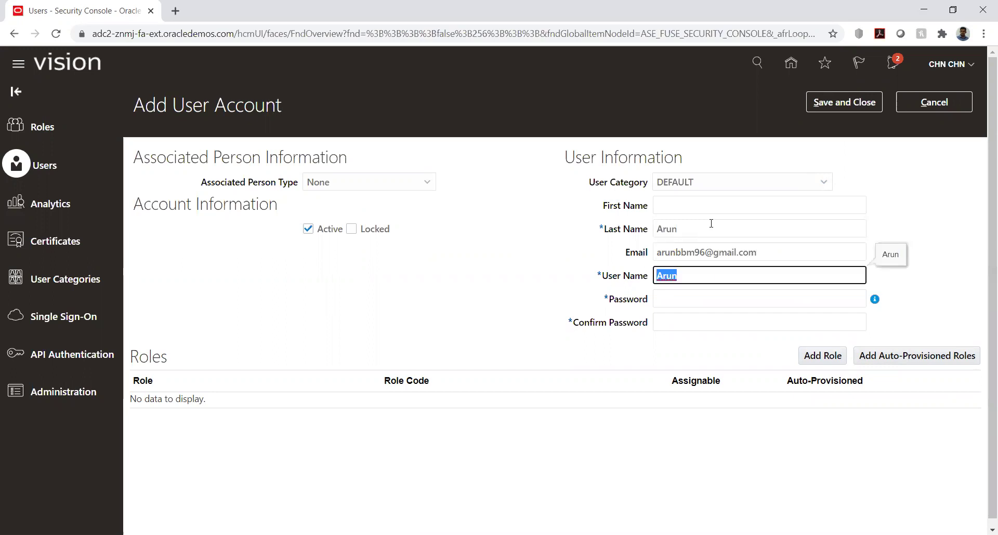
{"action": "left_click", "coordinate": [687, 294]}
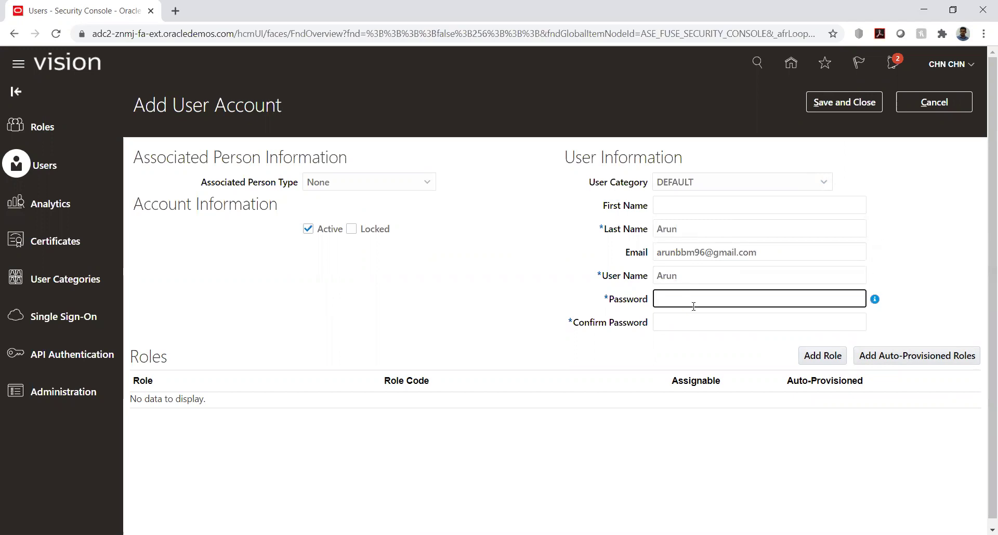
{"action": "type", "text": "Welcome123"}
{"action": "key", "text": "Tab"}
{"action": "type", "text": "Welcome"}
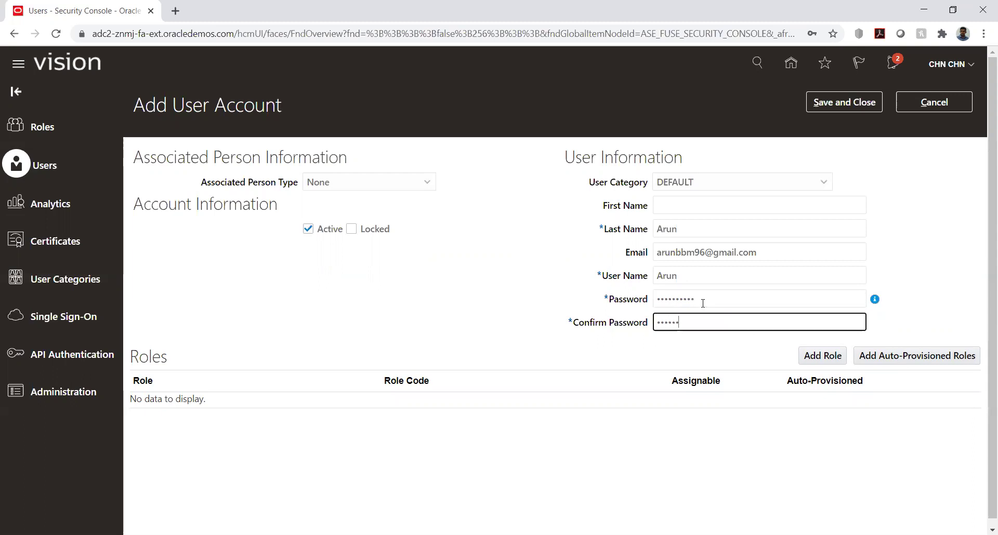
{"action": "type", "text": "123"}
- Add the Application Implementation Consultant role to the new user
{"action": "left_click", "coordinate": [818, 362]}
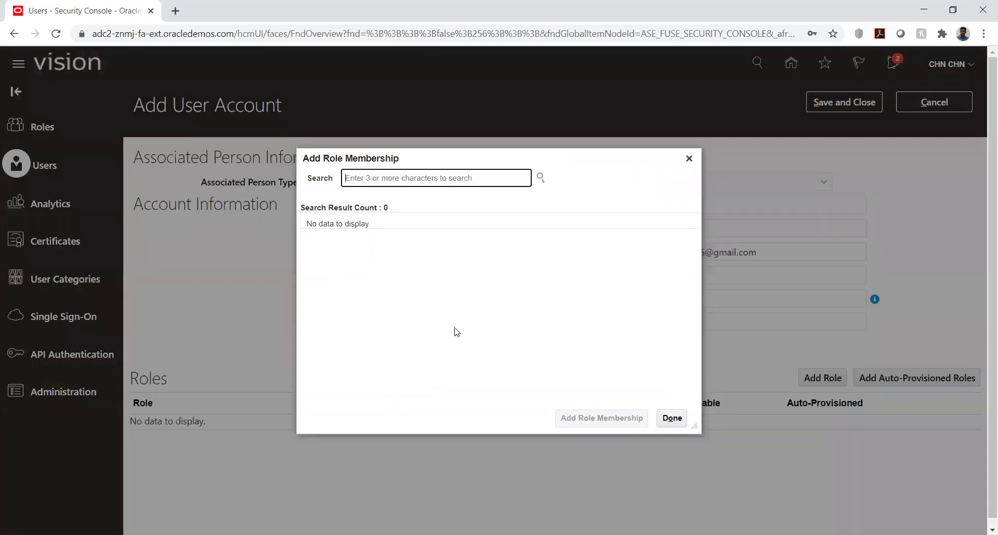
{"action": "left_click", "coordinate": [452, 182]}
{"action": "type", "text": "application"}
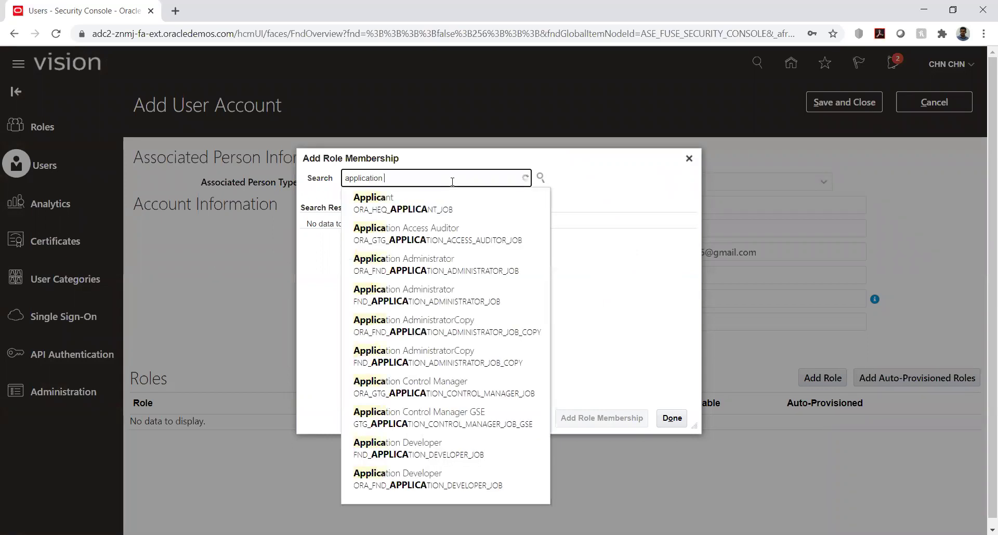
{"action": "type", "text": " impl"}
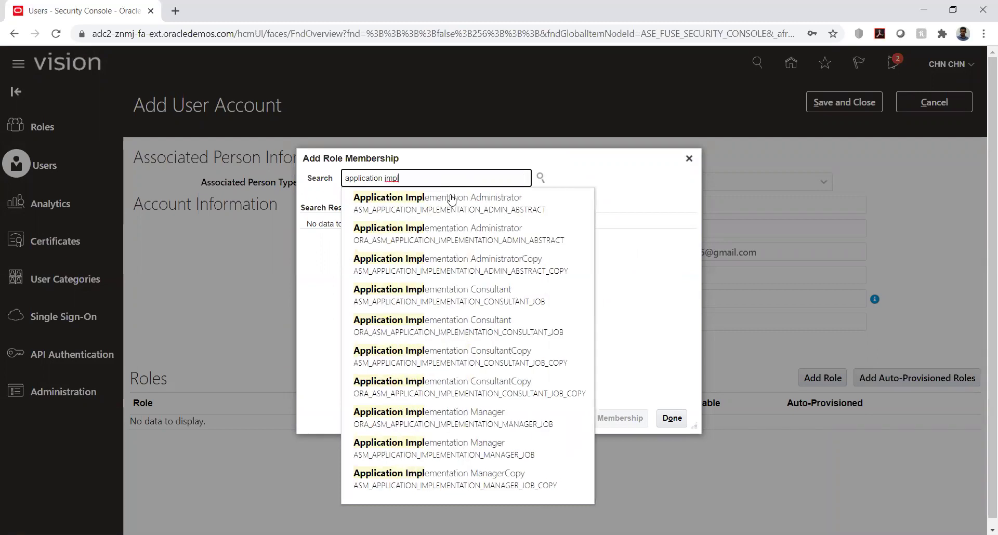
{"action": "left_click", "coordinate": [436, 295]}
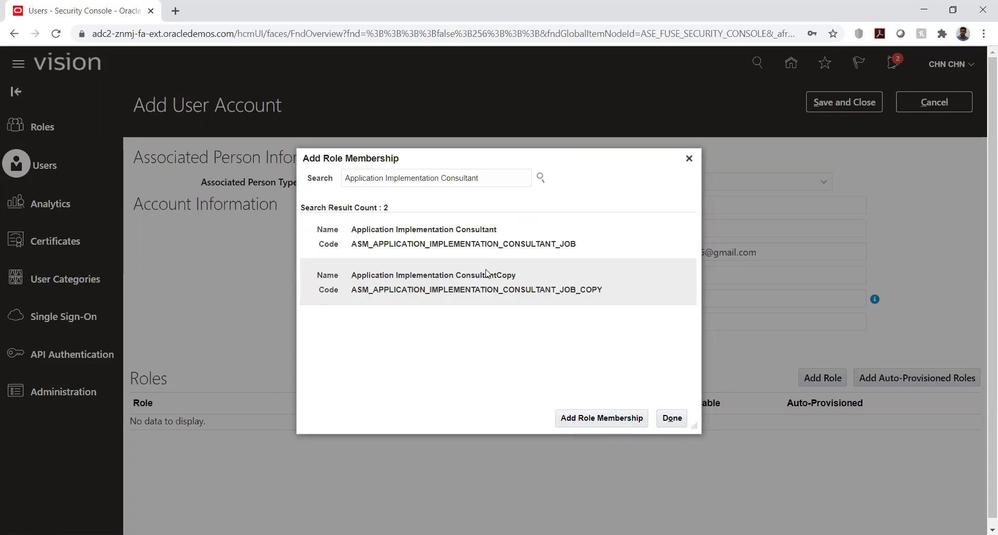
{"action": "left_click", "coordinate": [442, 237]}
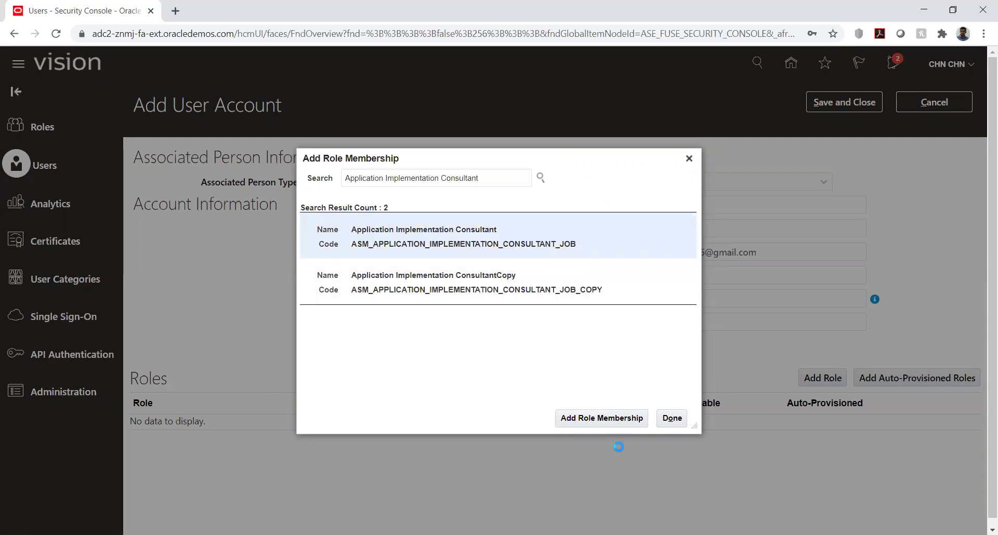
{"action": "left_click", "coordinate": [603, 418]}
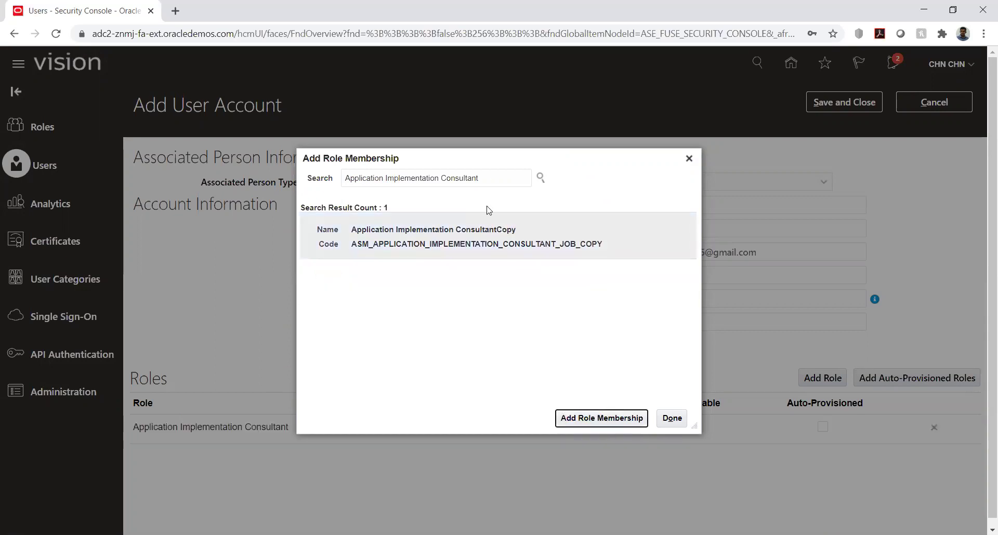
- Add the IT Security Manager role and finish assigning roles
{"action": "triple_click", "coordinate": [489, 177]}
{"action": "type", "text": "it"}
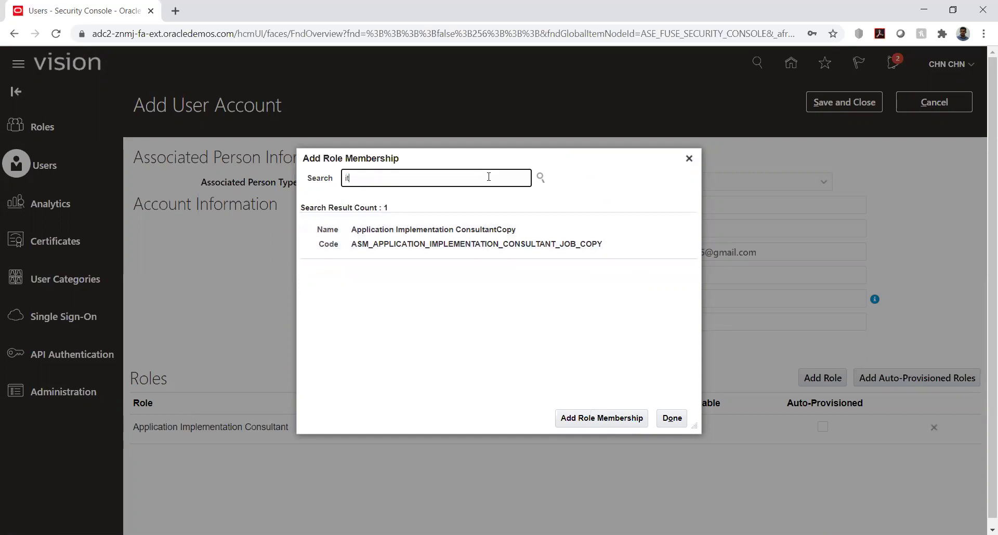
{"action": "type", "text": " securi"}
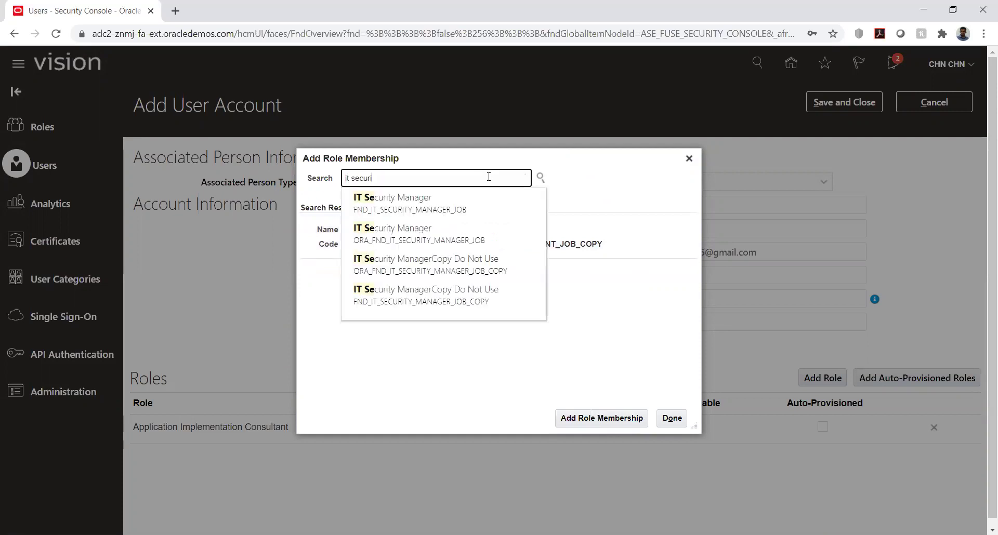
{"action": "left_click", "coordinate": [438, 204]}
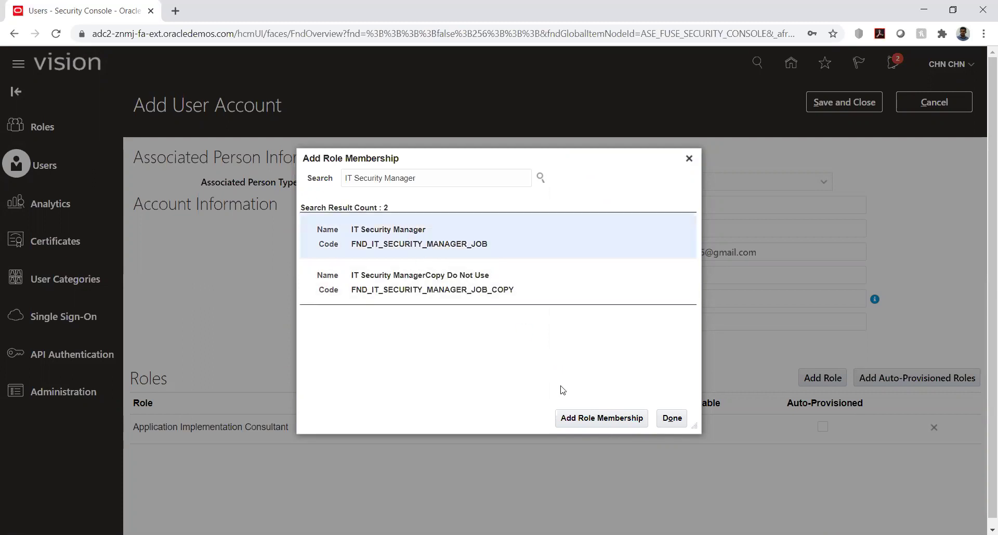
{"action": "left_click", "coordinate": [569, 419]}
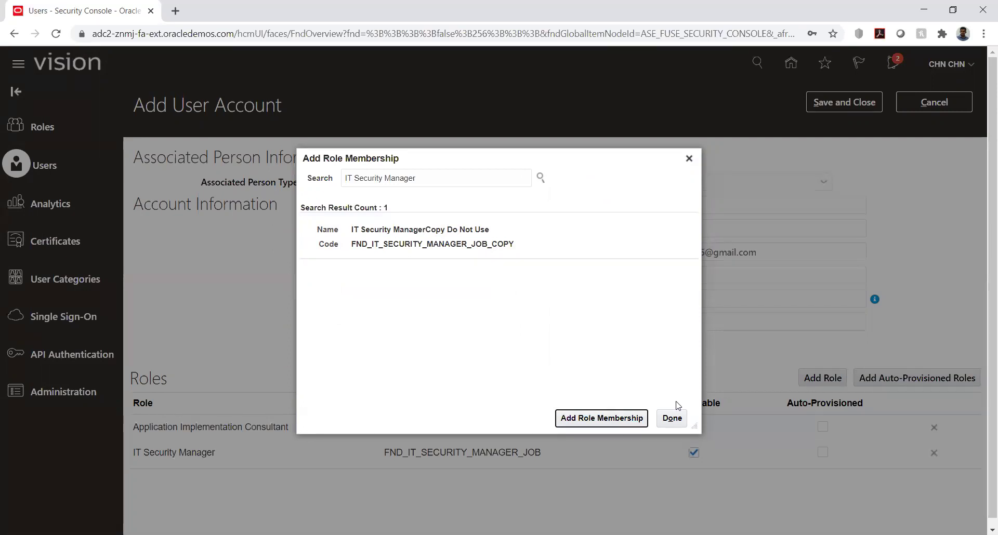
{"action": "left_click", "coordinate": [671, 419]}
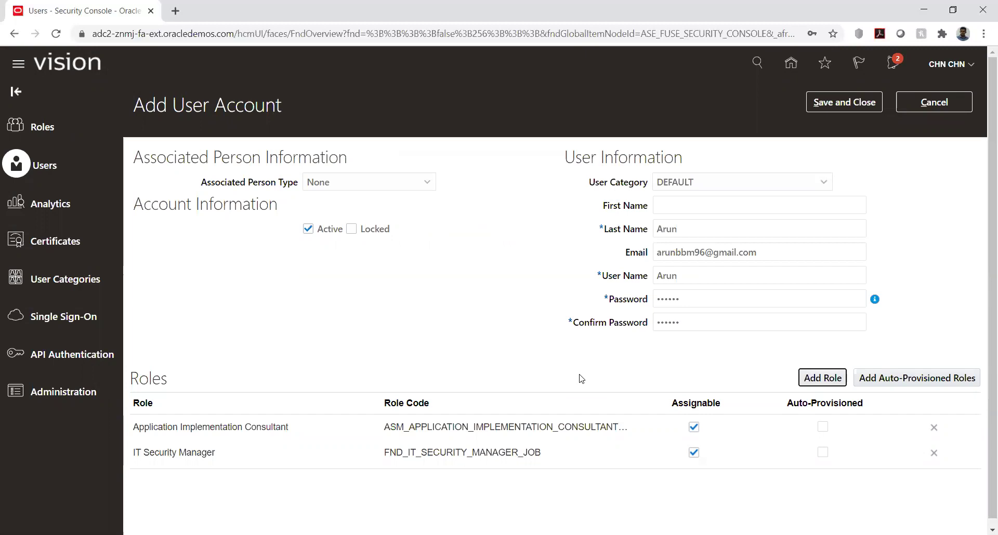
{"action": "left_click", "coordinate": [822, 379]}
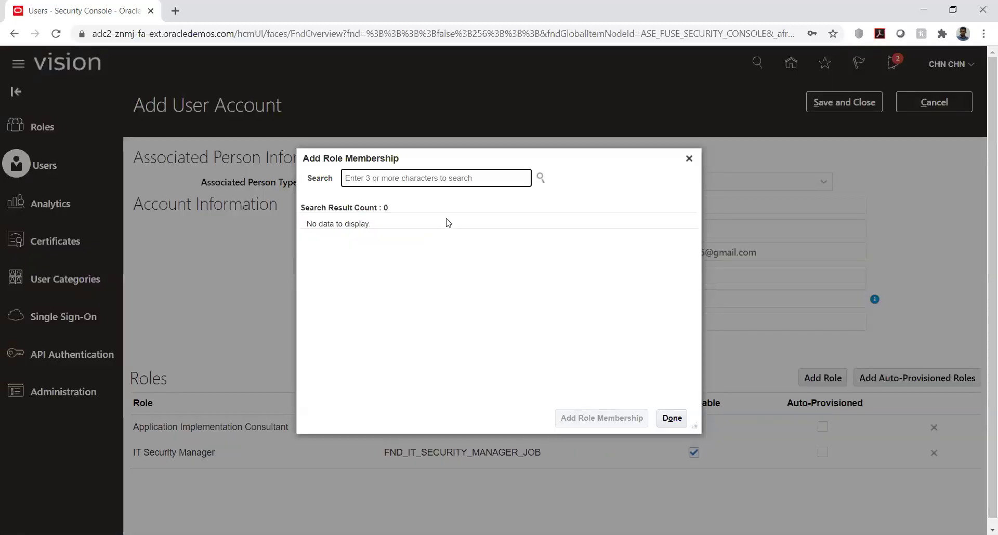
{"action": "type", "text": "applica"}
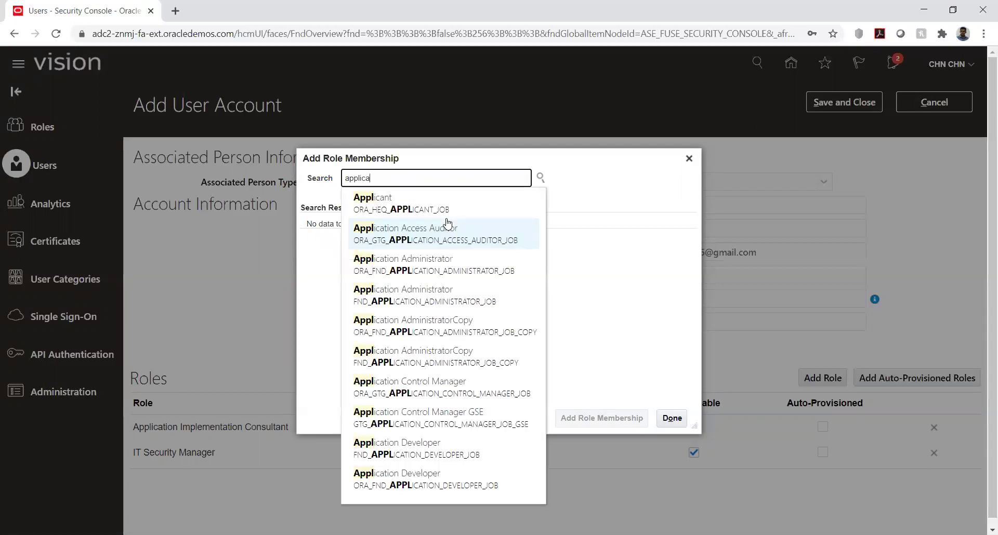
{"action": "type", "text": "tion "}
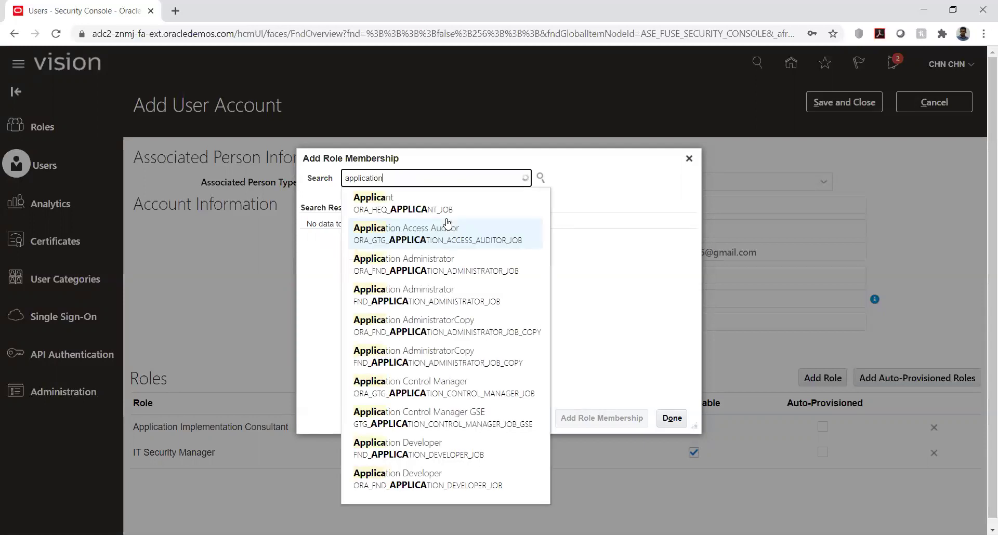
{"action": "type", "text": "im"}
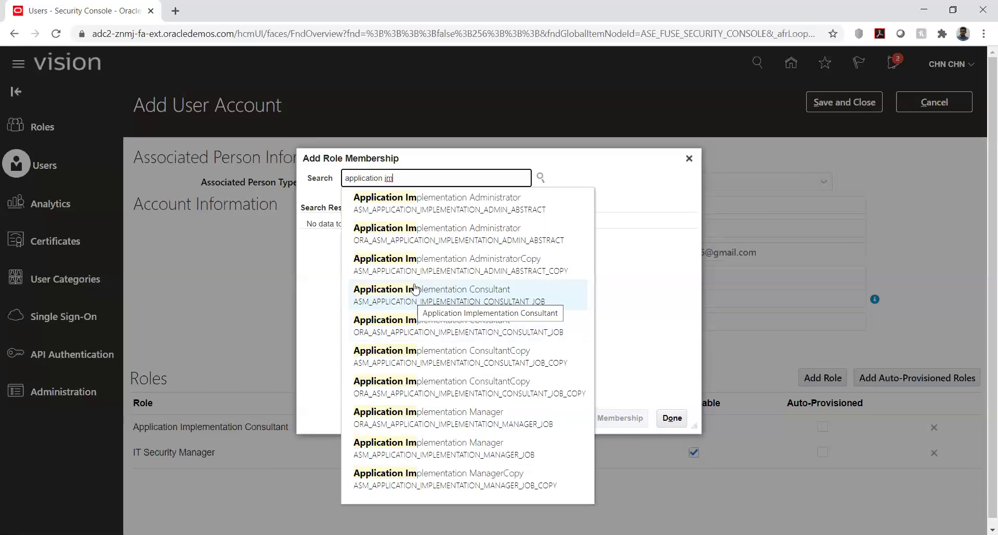
{"action": "triple_click", "coordinate": [427, 178]}
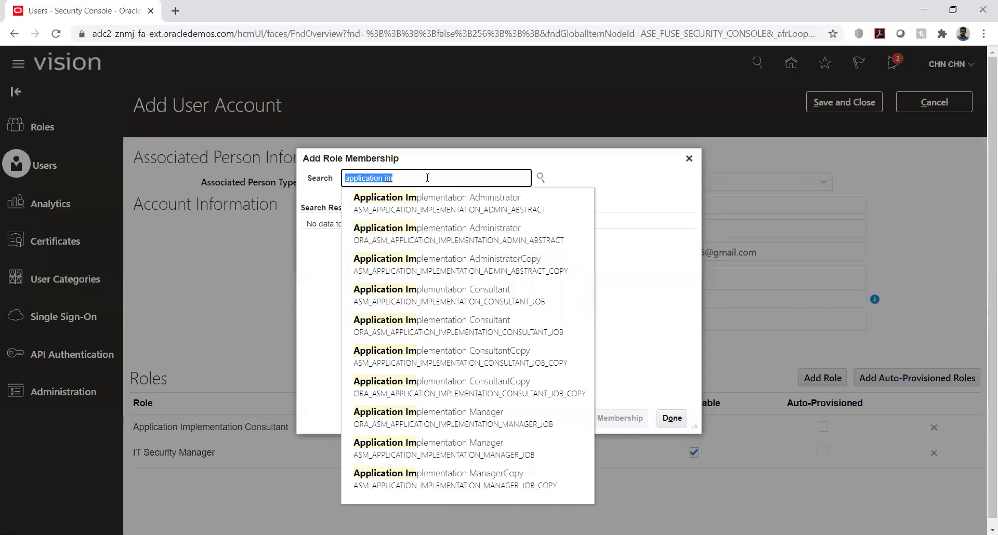
{"action": "key", "text": "BackSpace"}
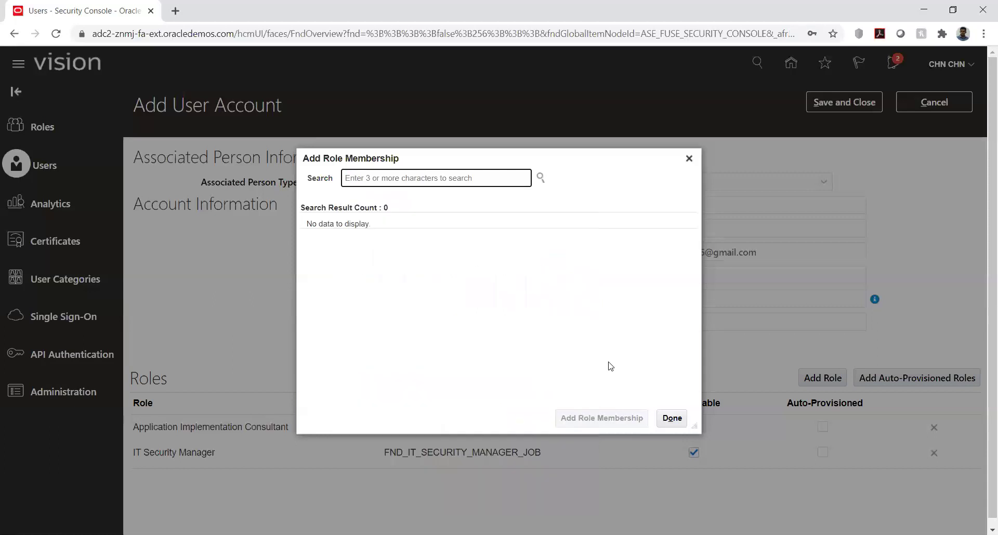
{"action": "left_click", "coordinate": [670, 419]}
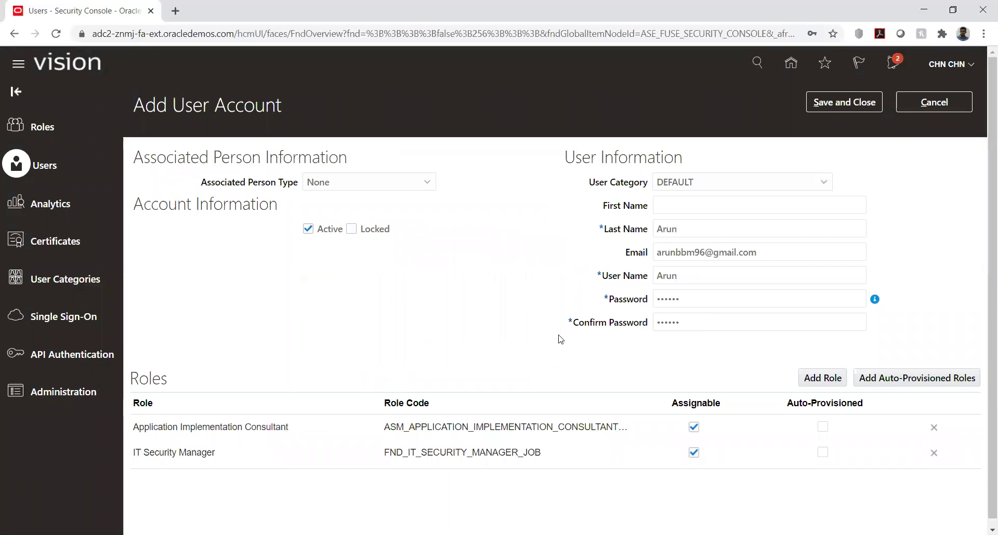
- Save the new user account and sign out of the application
{"action": "left_click", "coordinate": [839, 105]}
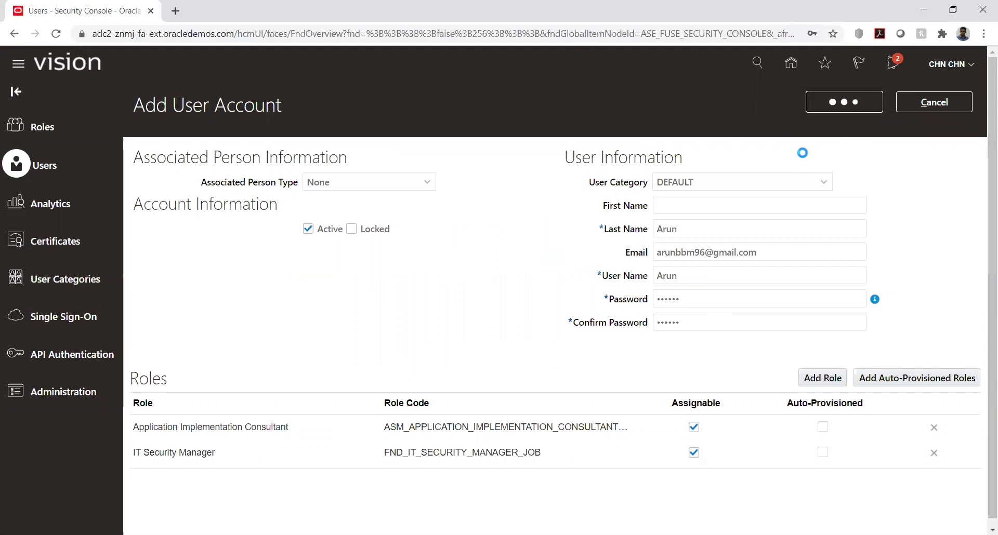
{"action": "left_click", "coordinate": [970, 65]}
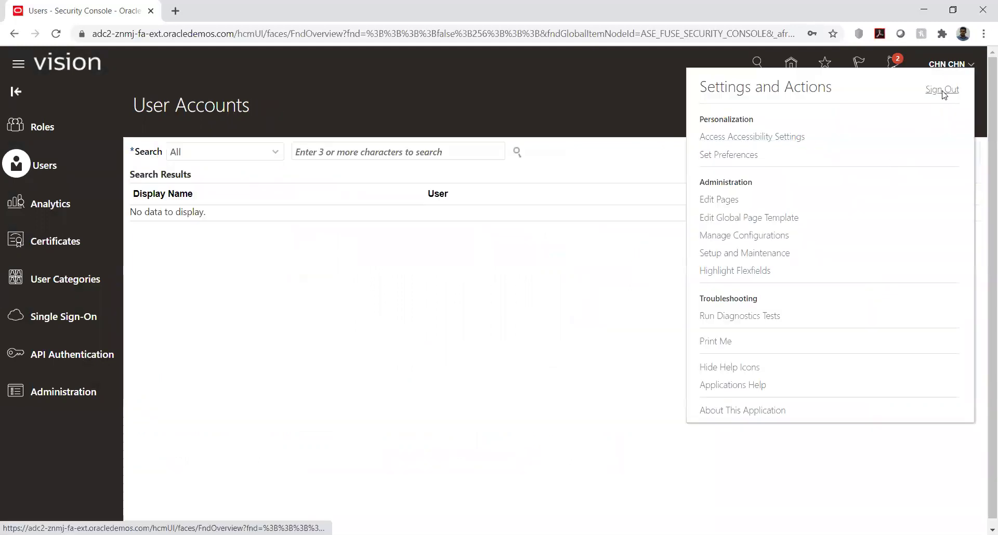
{"action": "left_click", "coordinate": [942, 89]}
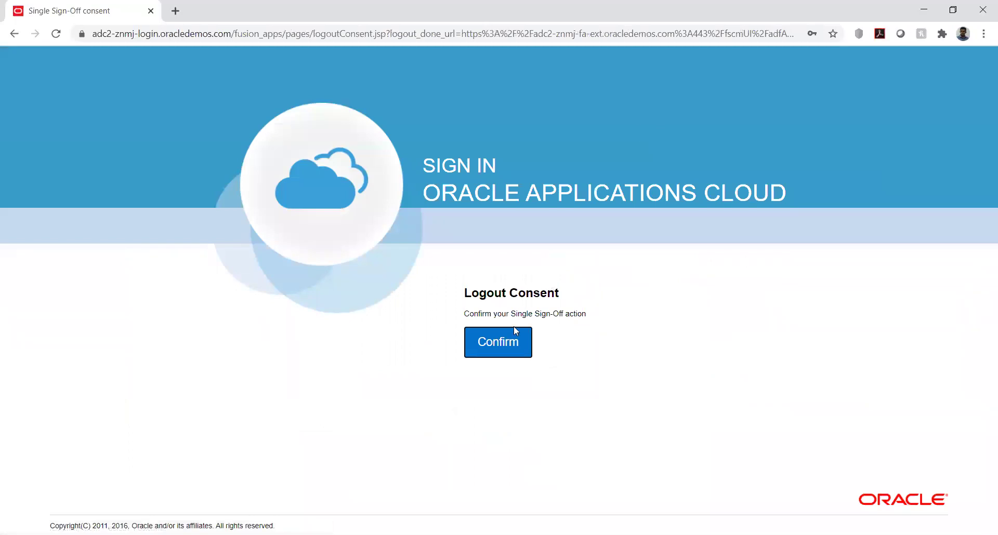
- Confirm the sign-off and sign back in with the new user's ID and password
{"action": "left_click", "coordinate": [501, 346]}
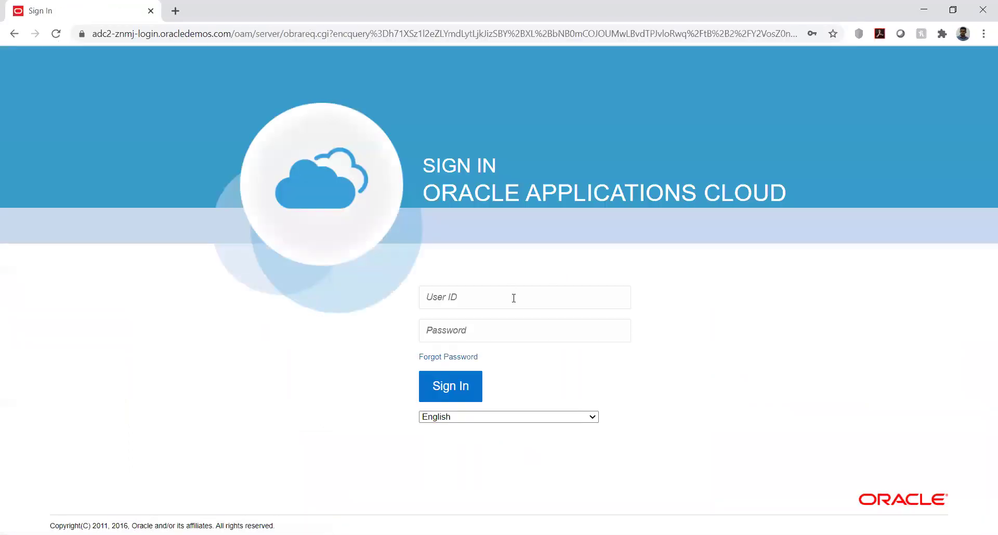
{"action": "left_click", "coordinate": [514, 298]}
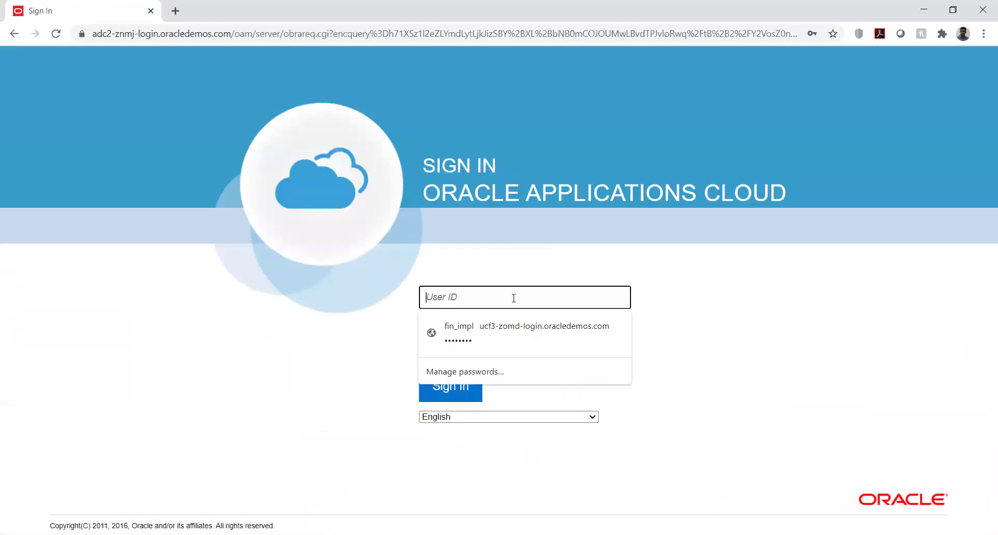
{"action": "type", "text": "Arun"}
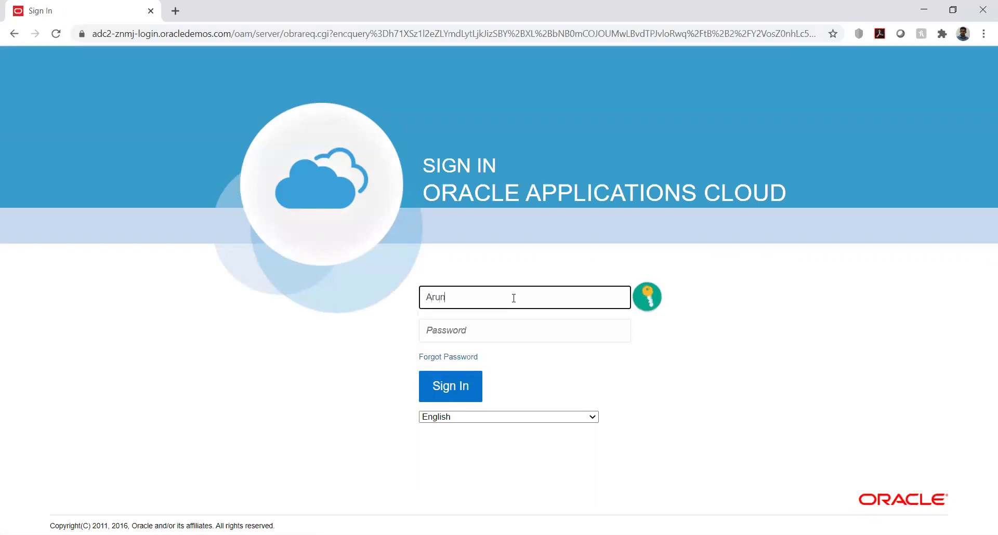
{"action": "key", "text": "Tab"}
{"action": "type", "text": "••••••"}
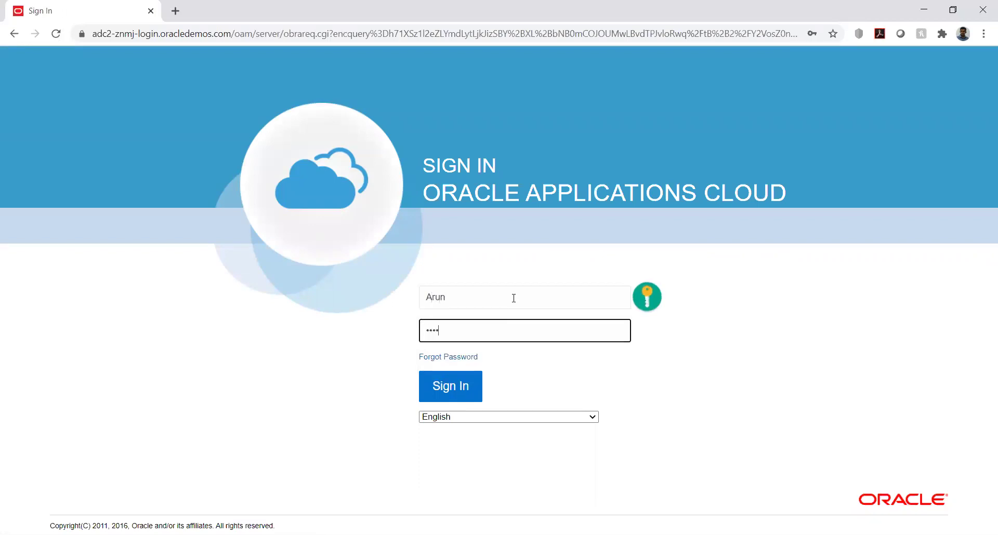
{"action": "type", "text": "•••"}
{"action": "left_click", "coordinate": [452, 387]}
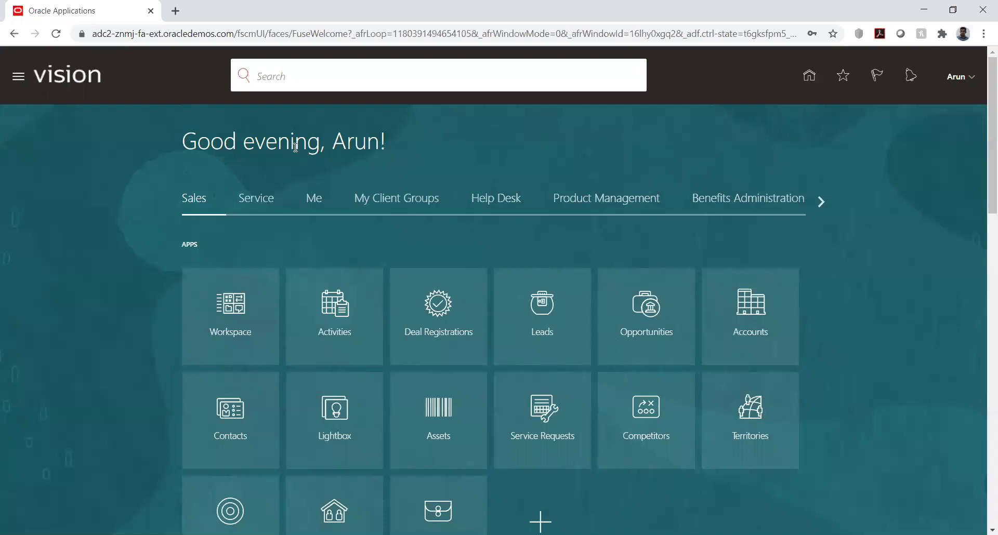
- Highlight the home page greeting text, then open the Settings and Actions menu from the user name
{"action": "left_click_drag", "start_coordinate": [184, 141], "coordinate": [378, 142]}
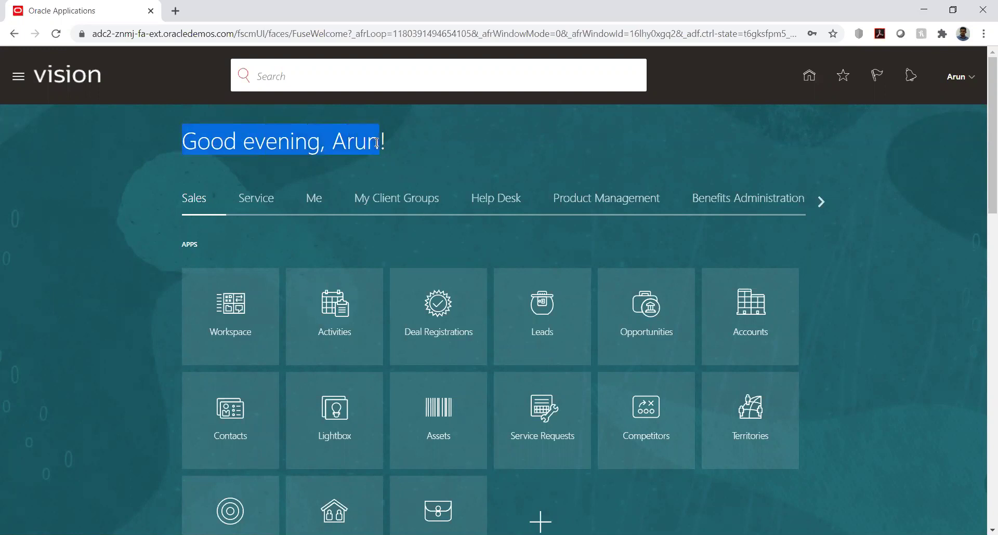
{"action": "left_click", "coordinate": [427, 150]}
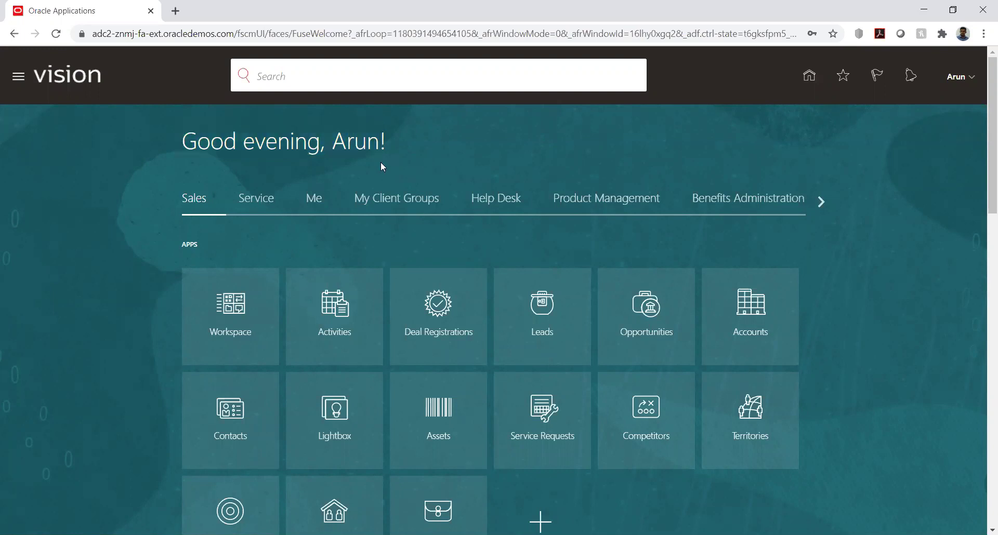
{"action": "left_click_drag", "start_coordinate": [188, 142], "coordinate": [380, 143]}
{"action": "left_click", "coordinate": [555, 160]}
{"action": "left_click", "coordinate": [970, 78]}
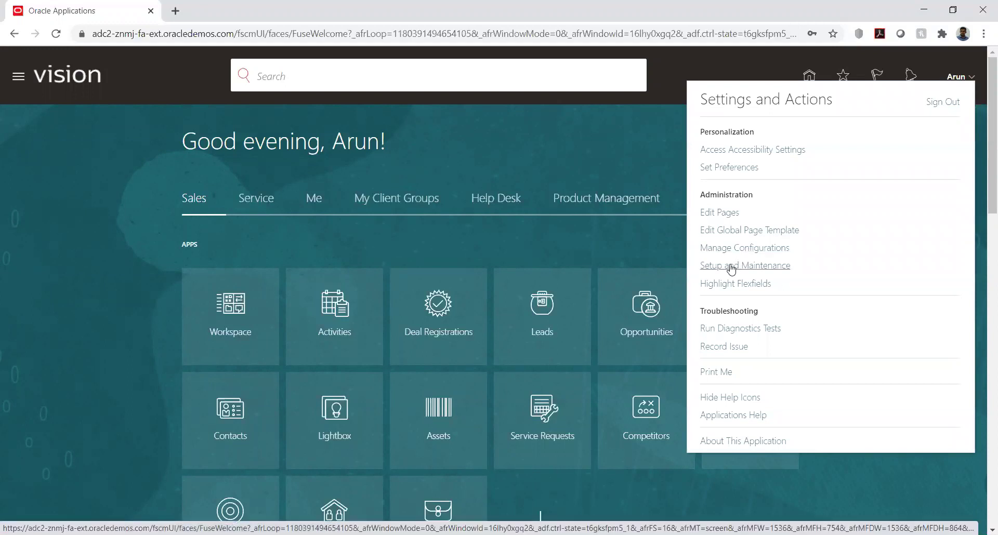
- Go to Setup and Maintenance for Compensation Management, show the Legal Structures tasks, and list the offerings
{"action": "left_click", "coordinate": [732, 267]}
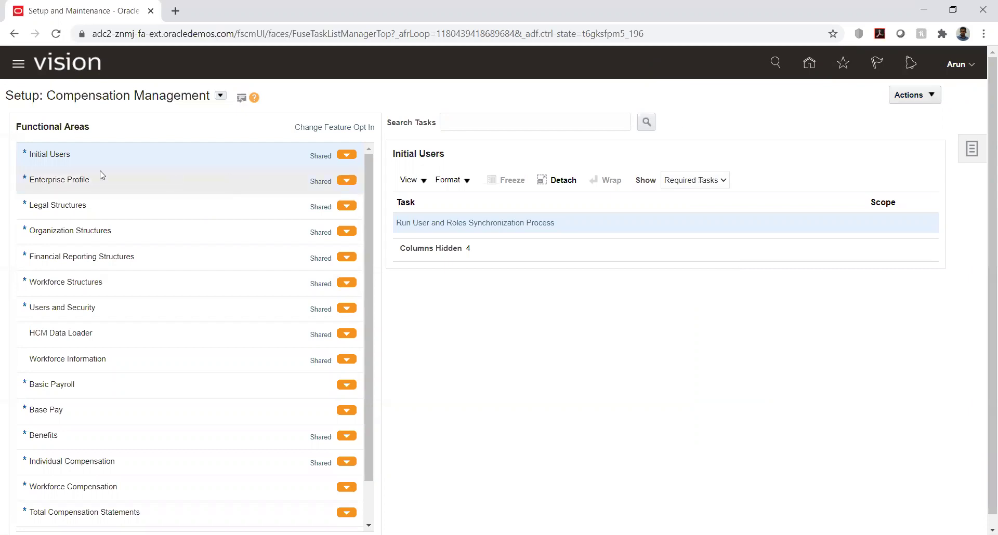
{"action": "left_click", "coordinate": [110, 205]}
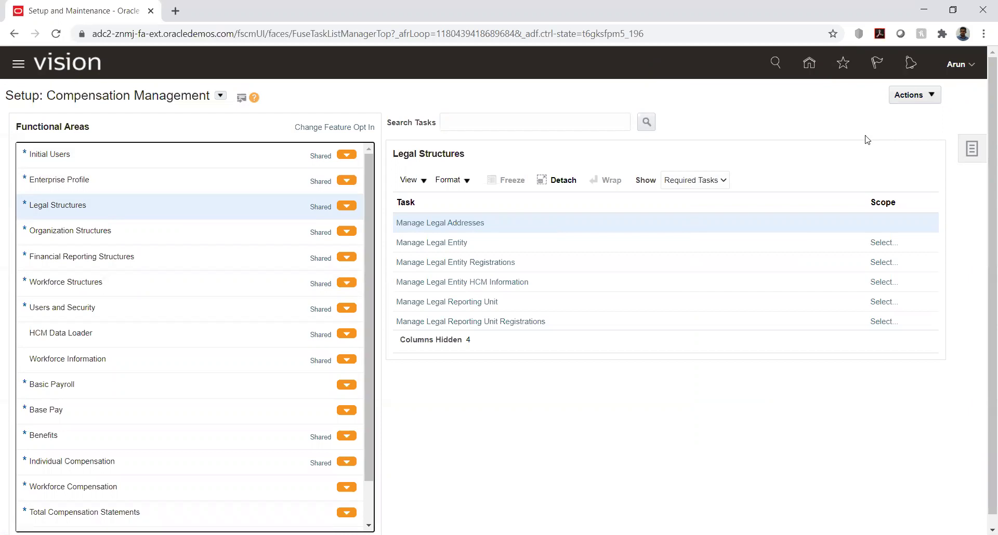
{"action": "left_click", "coordinate": [220, 96]}
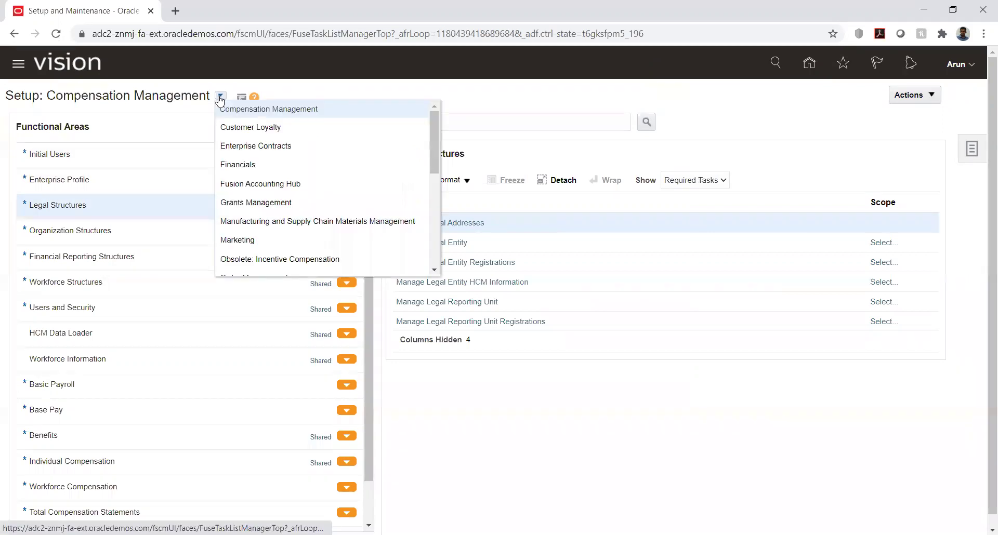
- Switch setup to Financials and open Manage Implementation Projects from the Tasks panel
{"action": "left_click", "coordinate": [260, 165]}
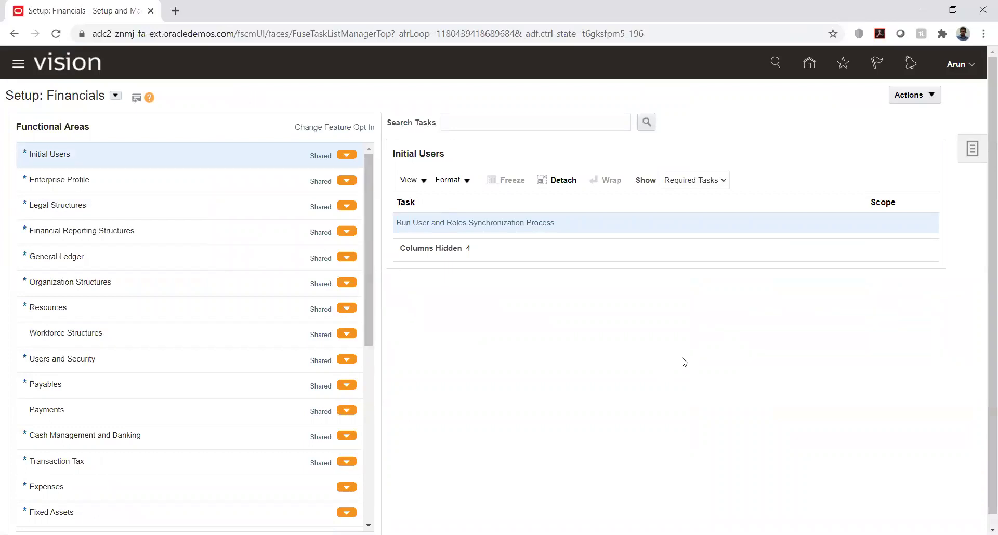
{"action": "left_click", "coordinate": [971, 152]}
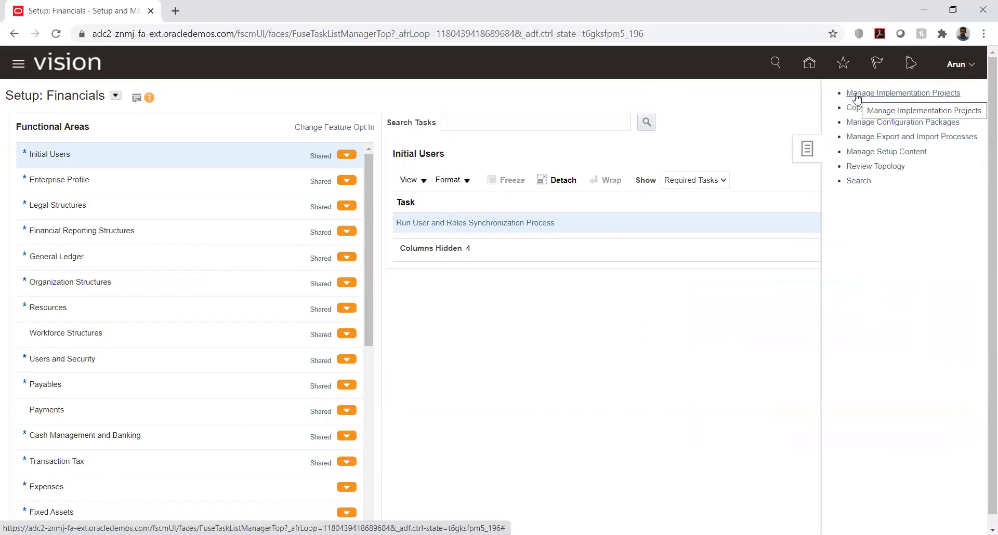
{"action": "left_click", "coordinate": [863, 97]}
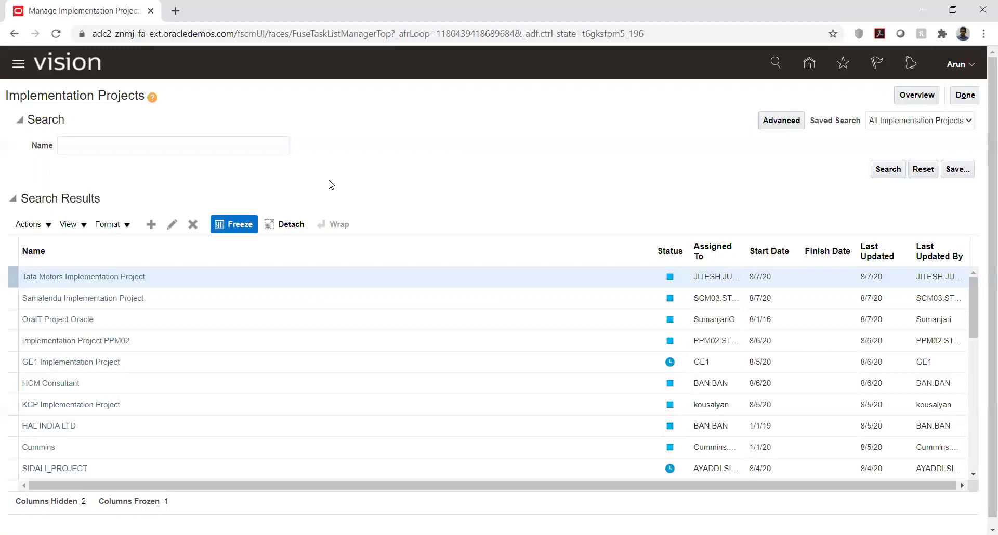
- Close Implementation Projects with Done to return to Setup: Compensation Management
{"action": "left_click", "coordinate": [975, 97]}
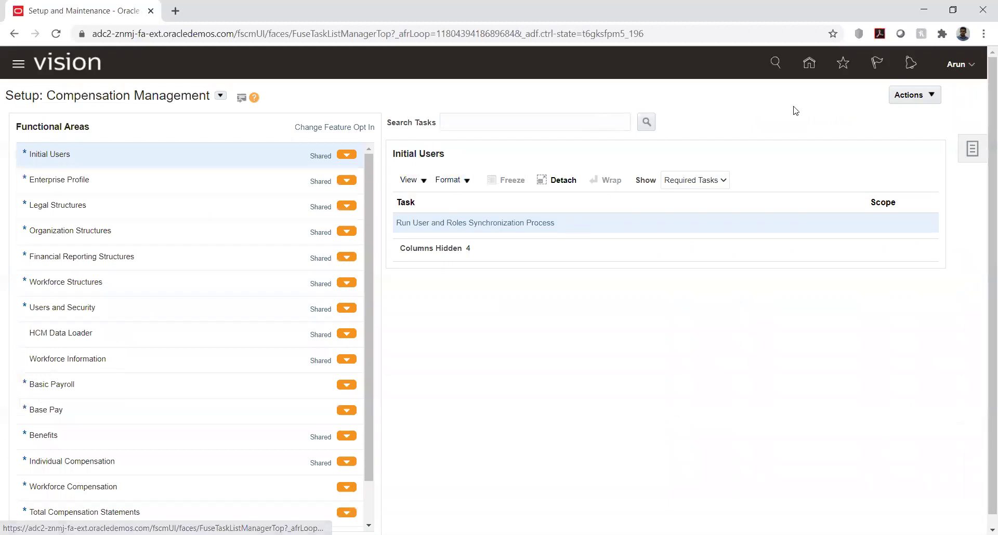
- Select the Financials offering and scroll through its Functional Areas list
{"action": "left_click", "coordinate": [220, 96]}
{"action": "left_click", "coordinate": [249, 164]}
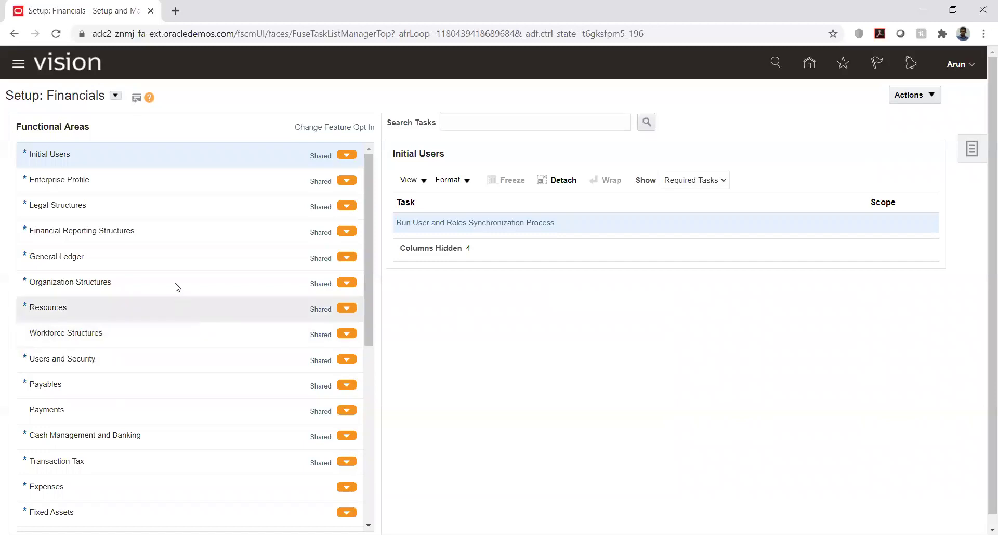
{"action": "scroll", "coordinate": [176, 255], "scroll_direction": "down", "scroll_amount": 5}
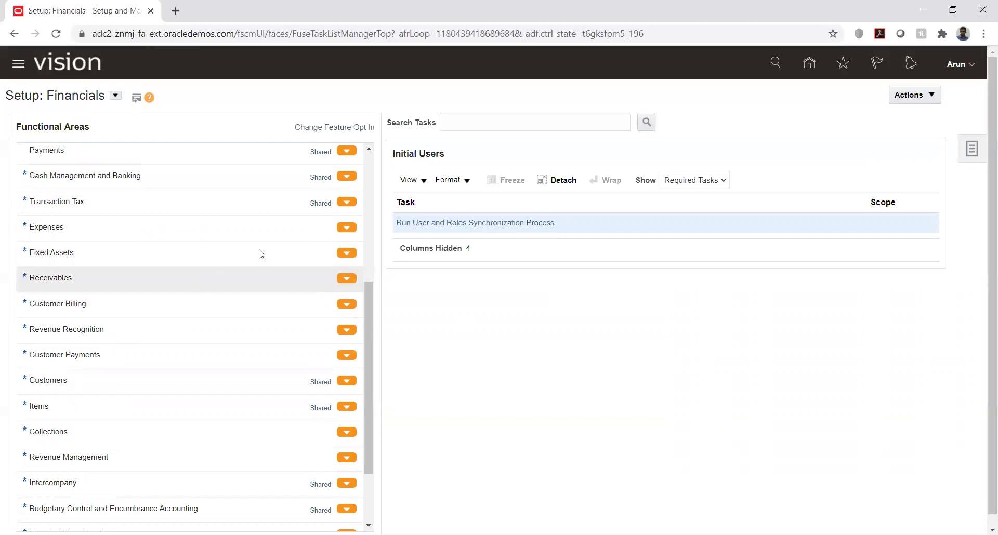
{"action": "scroll", "coordinate": [258, 252], "scroll_direction": "up", "scroll_amount": 5}
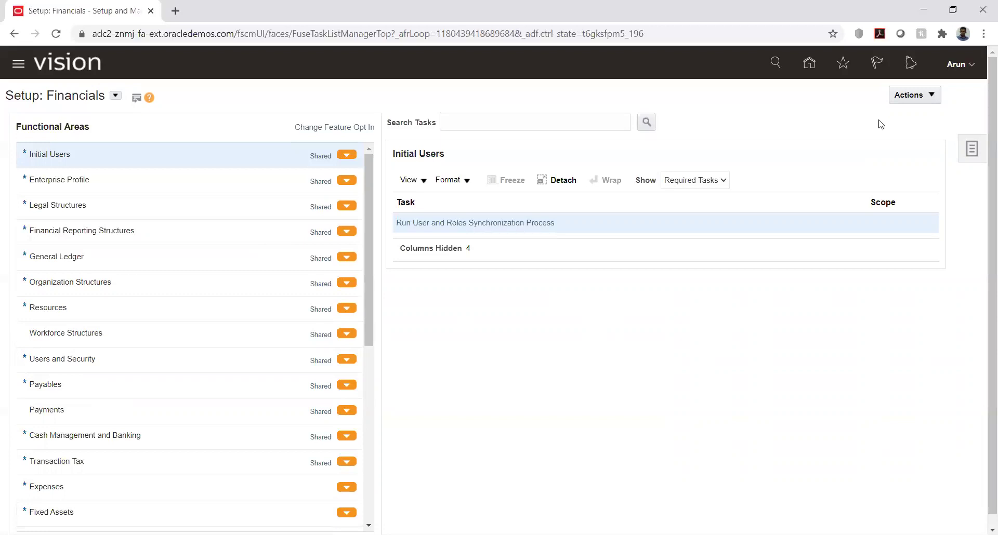
- Open Manage Implementation Projects and start a new implementation project
{"action": "left_click", "coordinate": [979, 154]}
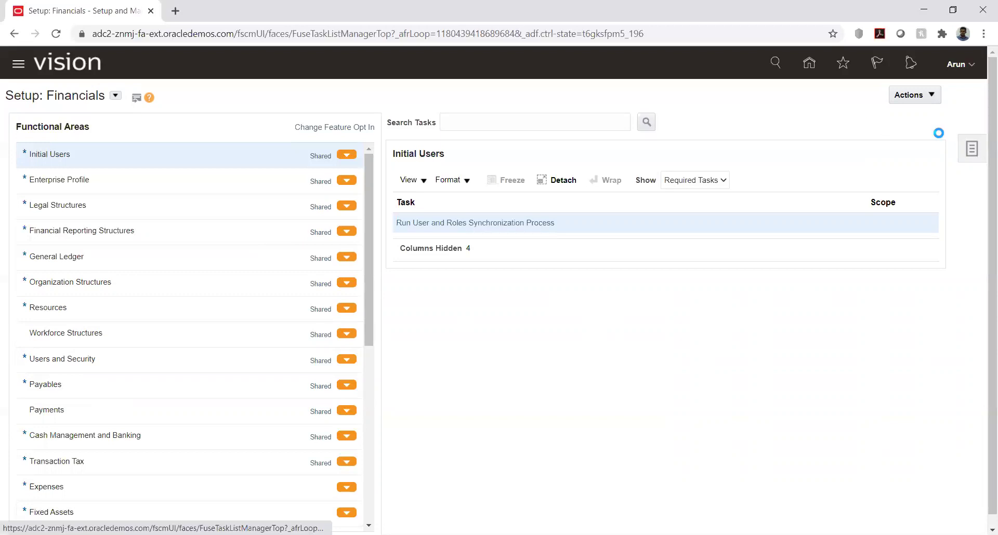
{"action": "left_click", "coordinate": [857, 95]}
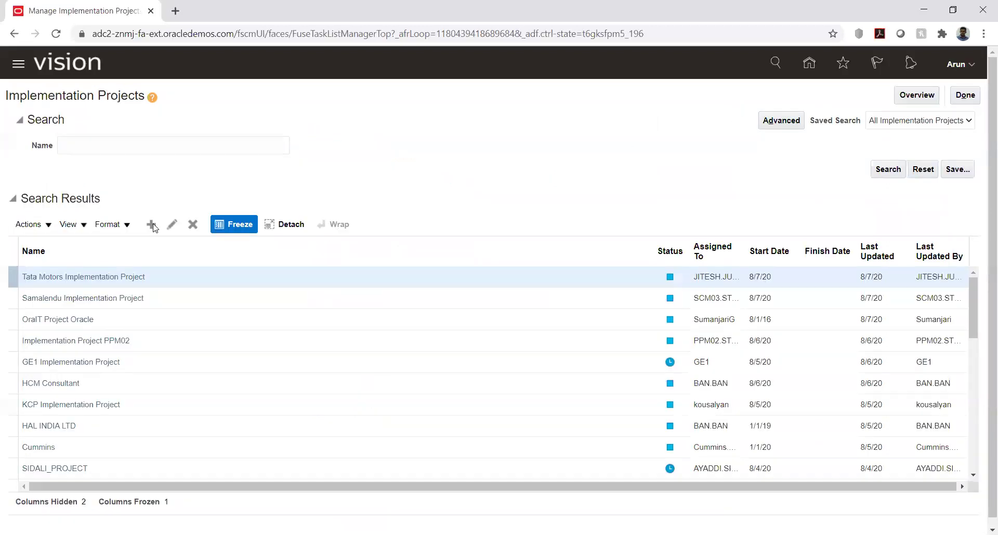
{"action": "left_click", "coordinate": [150, 226]}
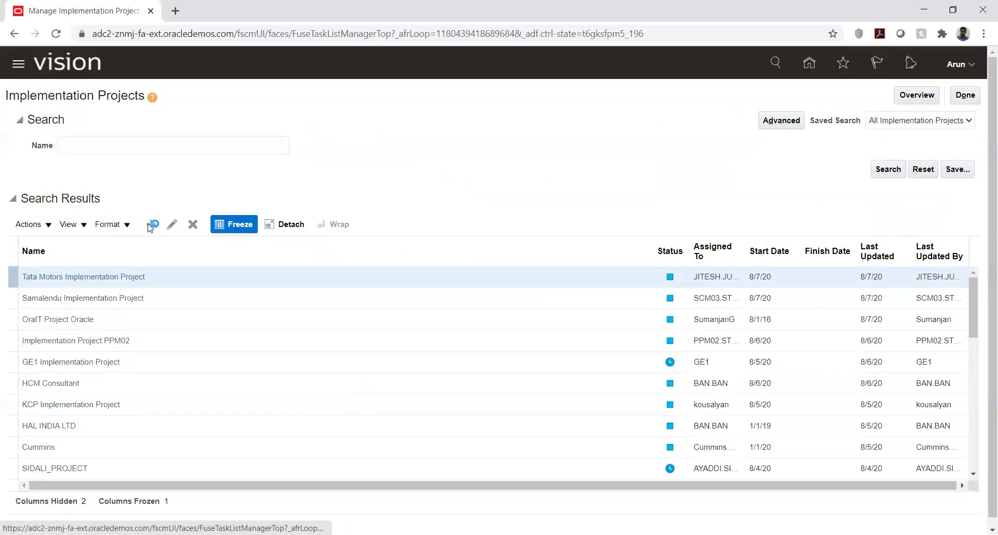
- Name the project 'KK Implementation', set start date 8/1/20, and continue to offerings
{"action": "triple_click", "coordinate": [166, 128]}
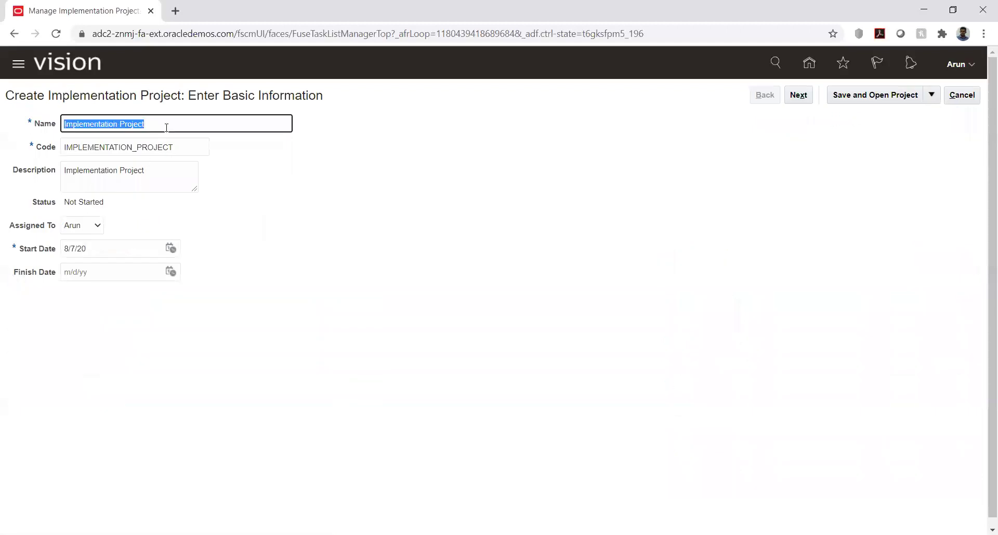
{"action": "type", "text": "KK"}
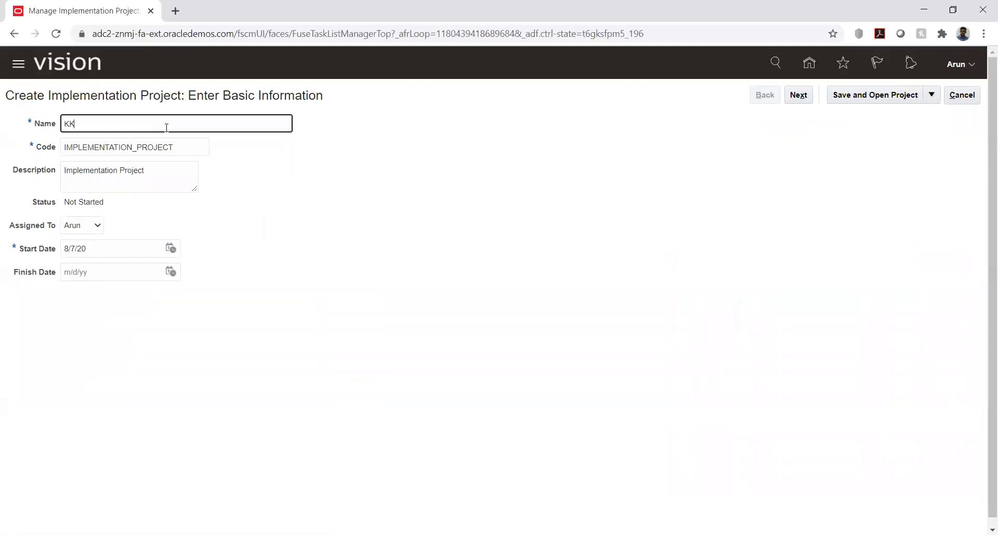
{"action": "type", "text": " Implementation"}
{"action": "key", "text": "Tab"}
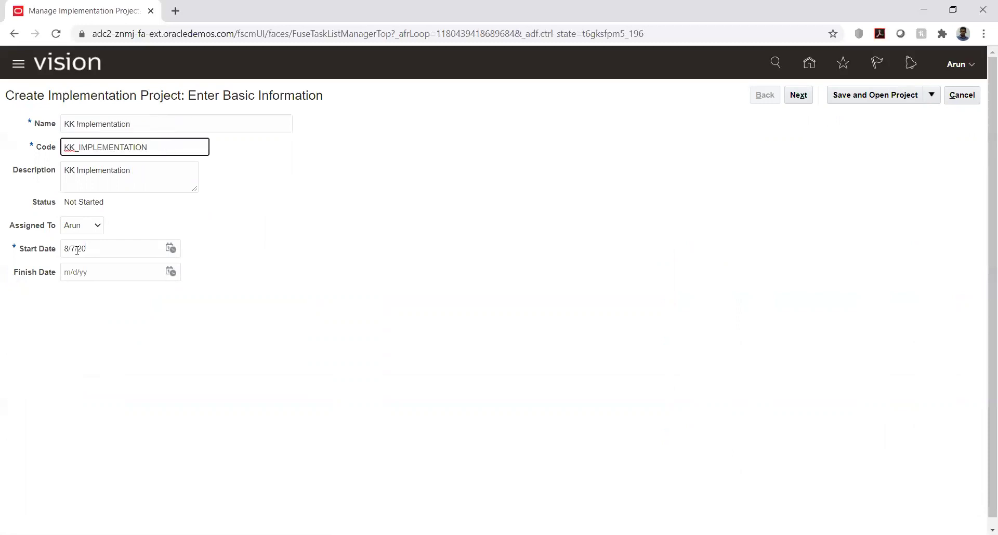
{"action": "left_click", "coordinate": [245, 232]}
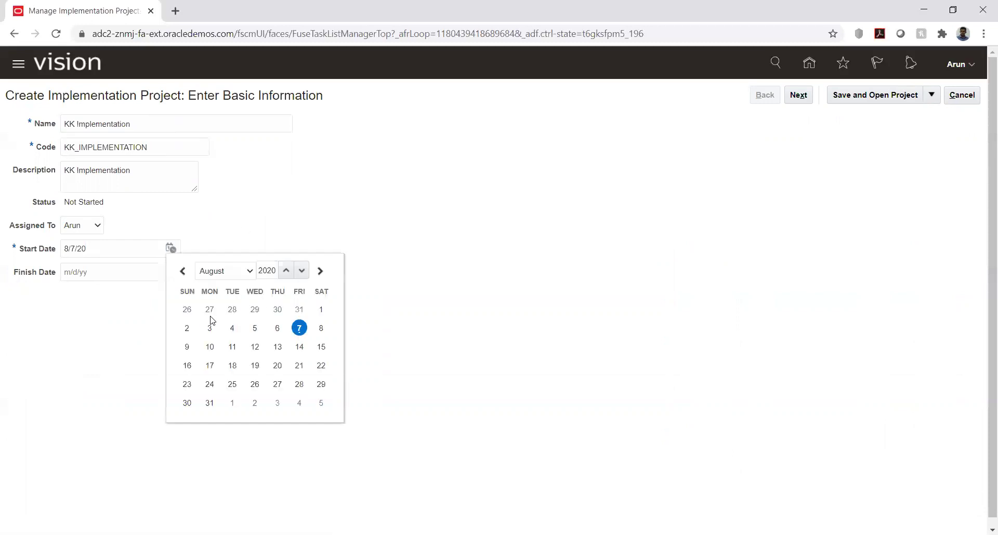
{"action": "left_click", "coordinate": [324, 308]}
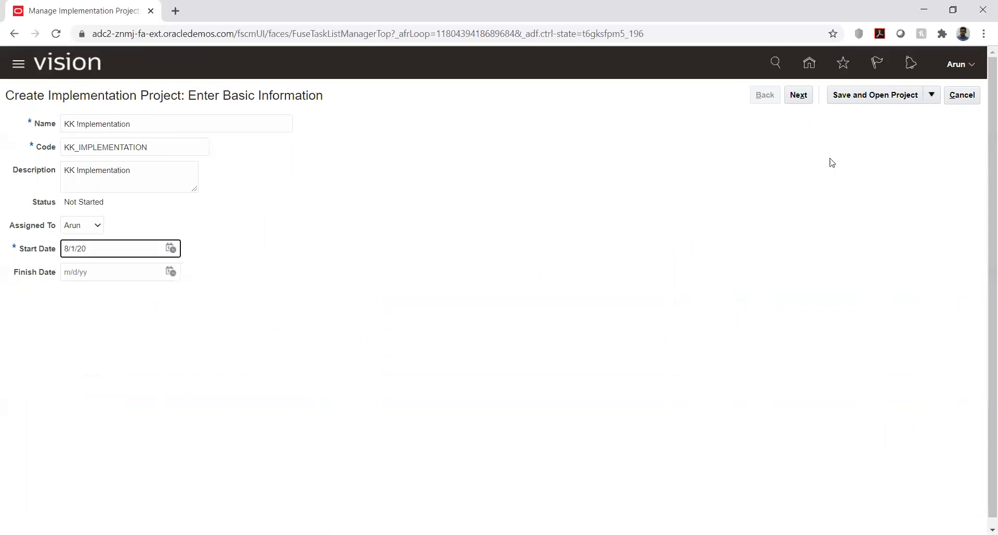
{"action": "left_click", "coordinate": [801, 95]}
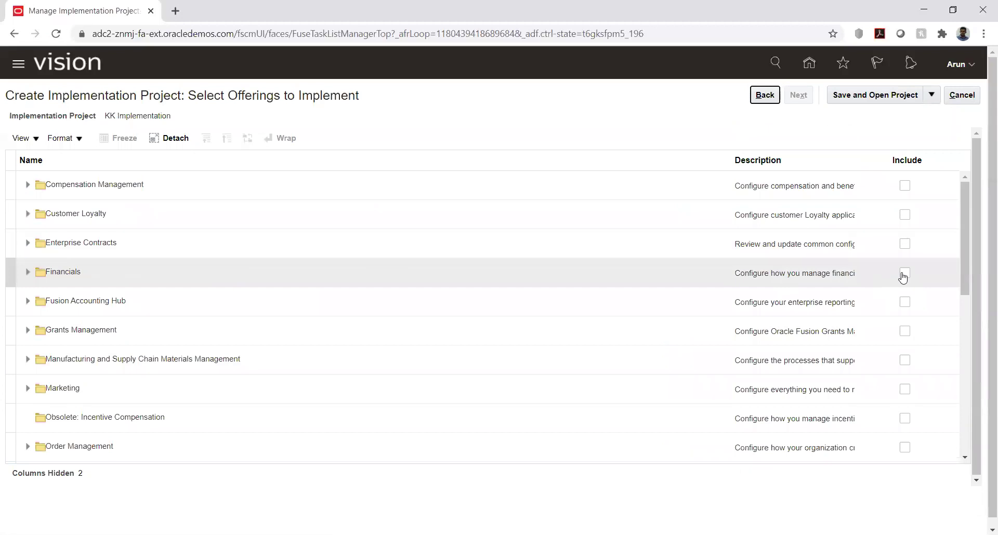
- Include Financials with Supplier Invoice Processing, Expenses, Fixed Assets, Customer Invoice Processing, Collections, Revenue Management, Intercompany and Budgetary Control
{"action": "left_click", "coordinate": [905, 273]}
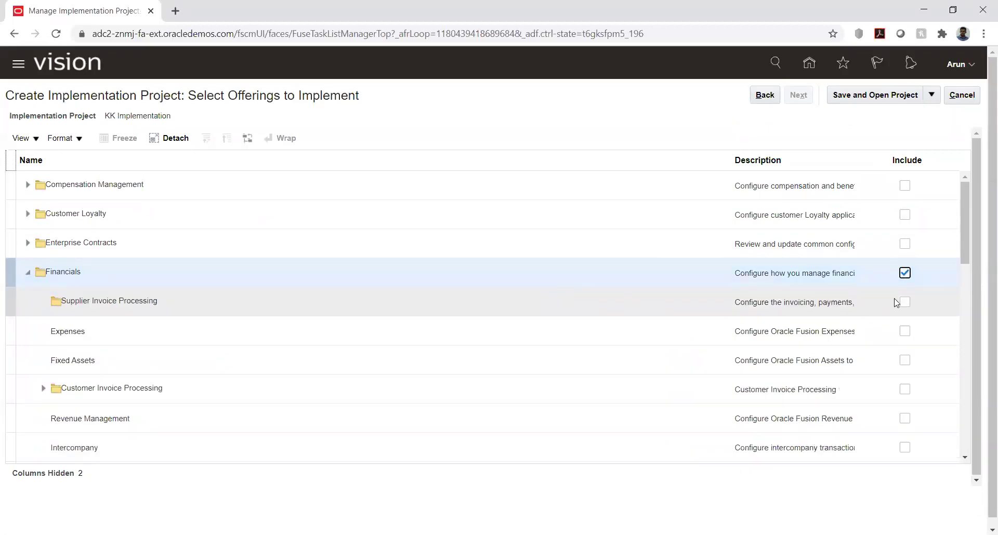
{"action": "left_click", "coordinate": [905, 304]}
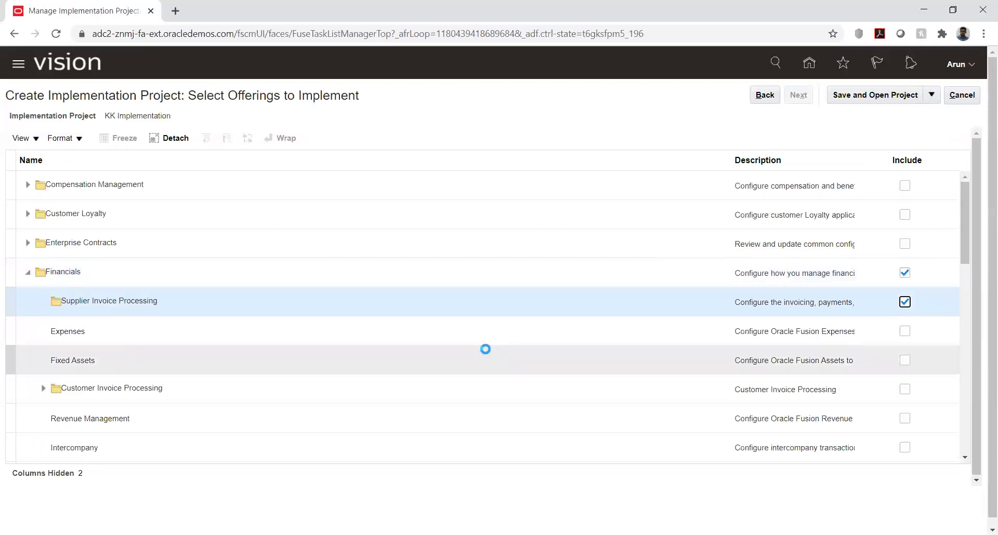
{"action": "left_click", "coordinate": [905, 333]}
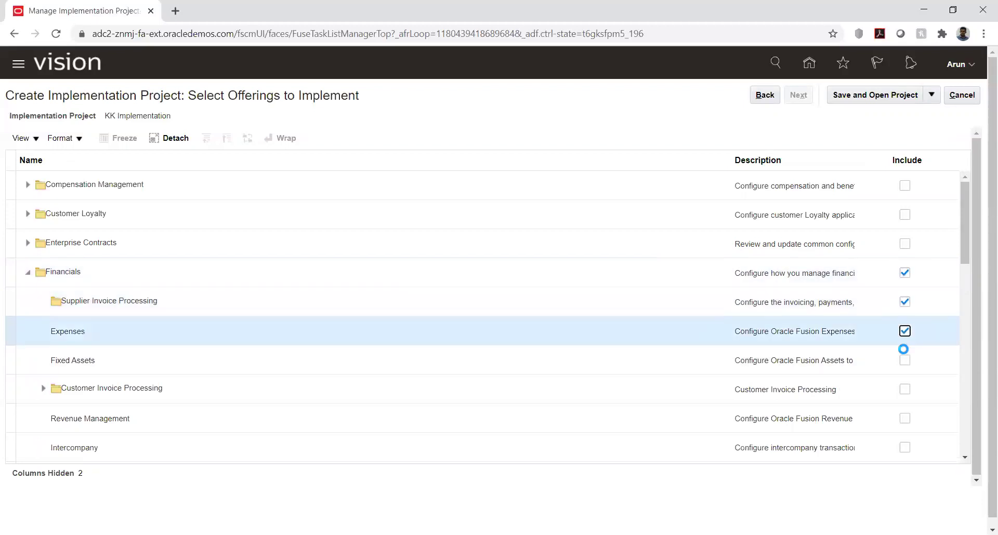
{"action": "left_click", "coordinate": [905, 361]}
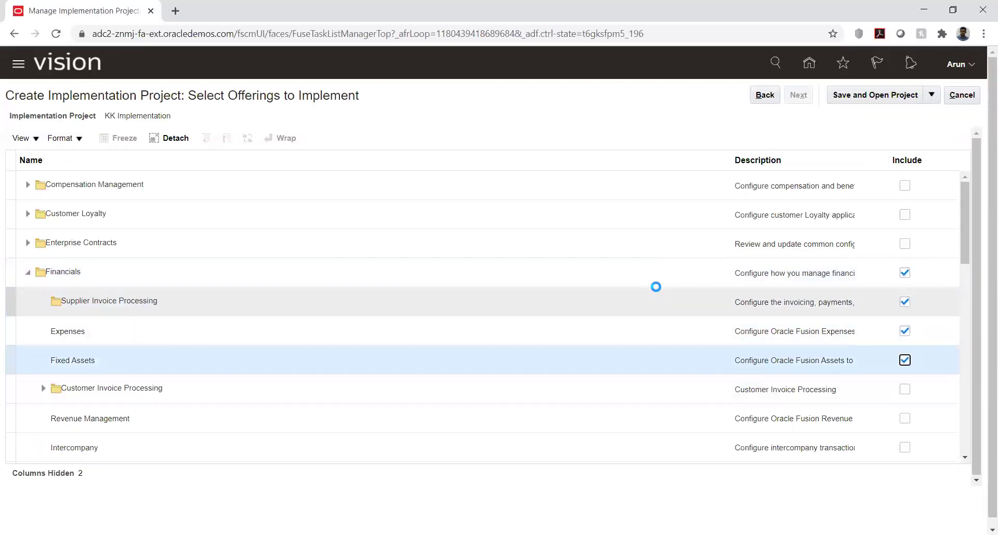
{"action": "scroll", "coordinate": [657, 291], "scroll_direction": "down", "scroll_amount": 3}
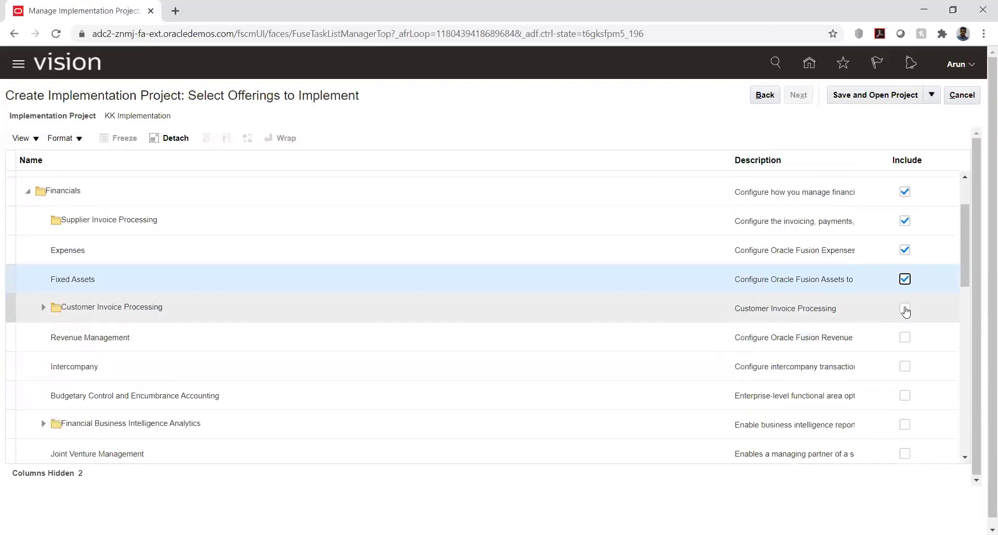
{"action": "left_click", "coordinate": [906, 310]}
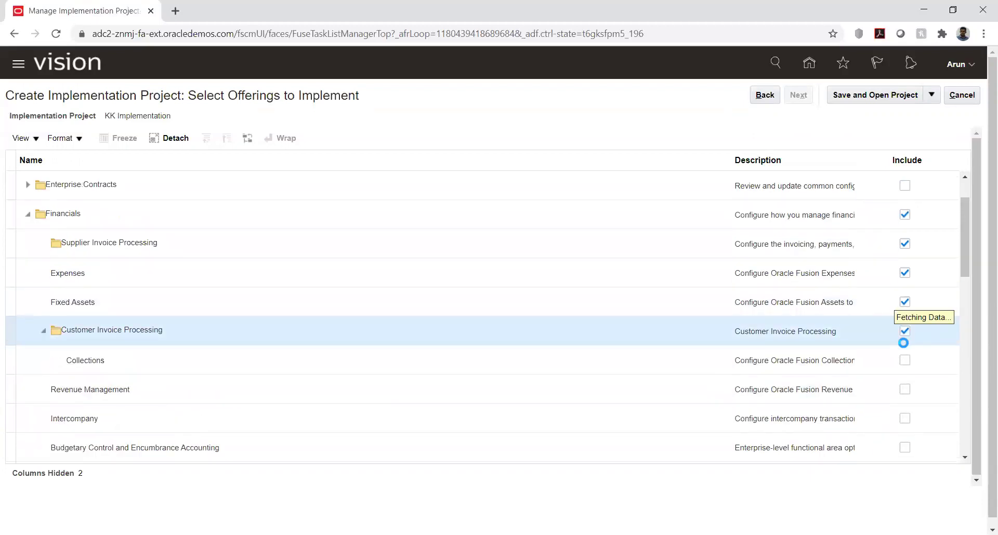
{"action": "left_click", "coordinate": [906, 361]}
{"action": "left_click", "coordinate": [905, 389]}
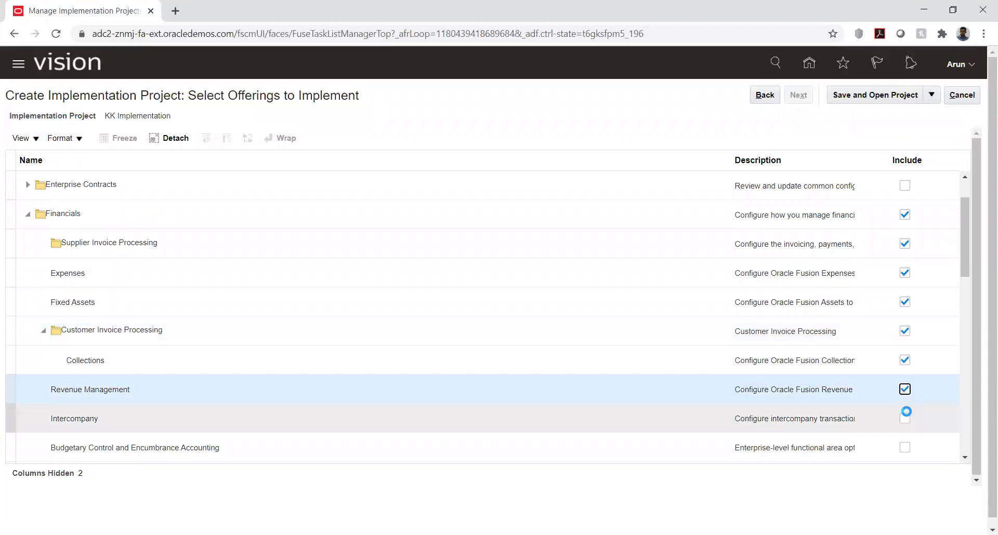
{"action": "left_click", "coordinate": [907, 421]}
{"action": "scroll", "coordinate": [907, 416], "scroll_direction": "down", "scroll_amount": 2}
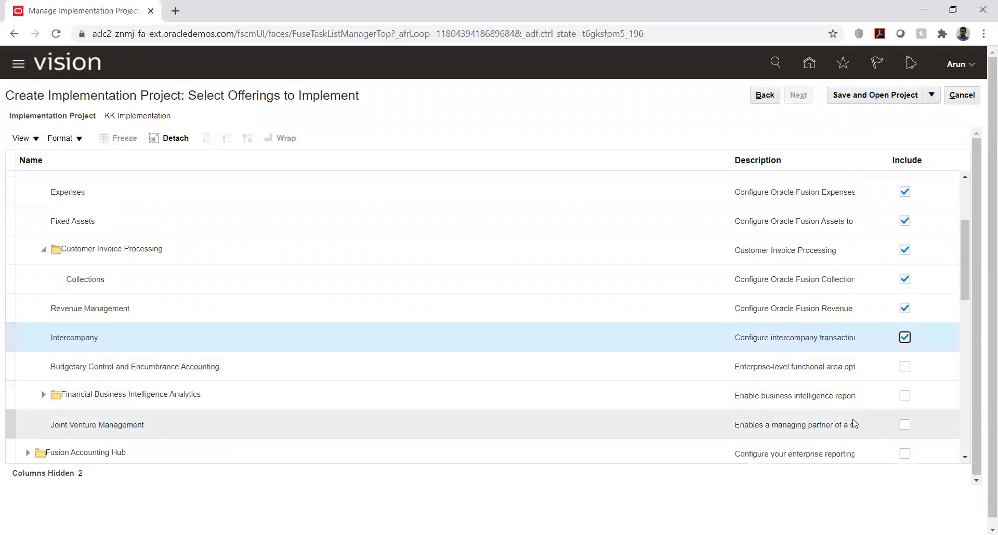
{"action": "left_click", "coordinate": [906, 367]}
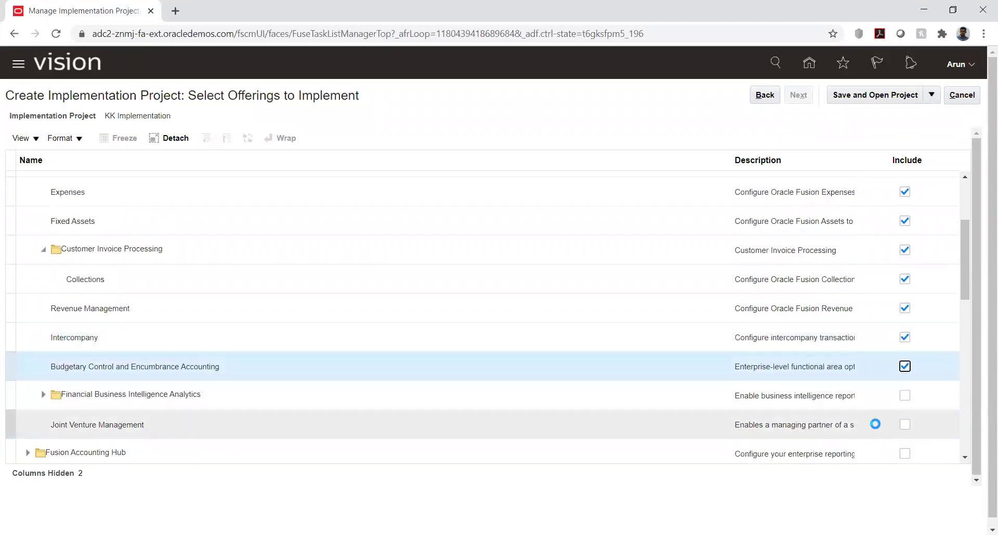
{"action": "scroll", "coordinate": [800, 297], "scroll_direction": "up", "scroll_amount": 3}
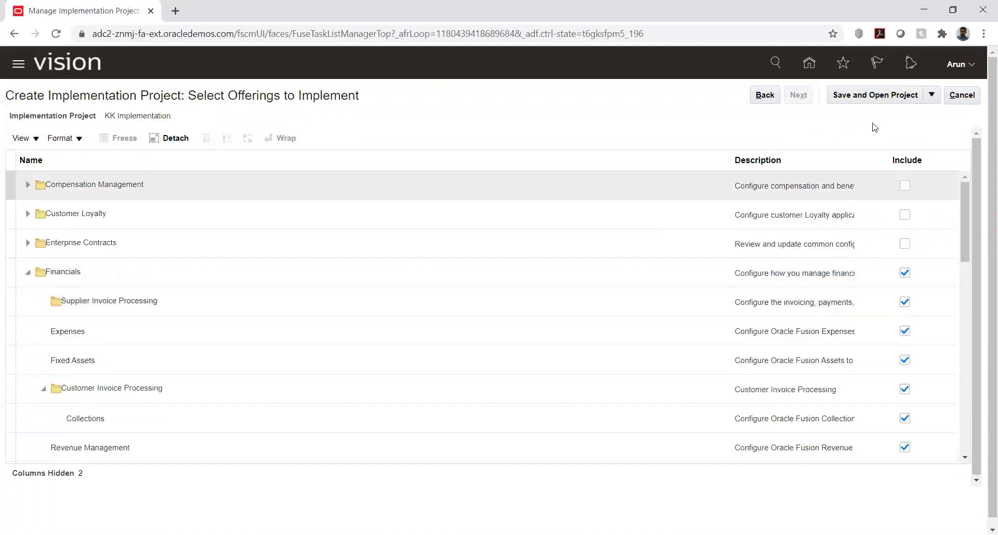
- Save and open KK Implementation, then return to the Implementation Projects list
{"action": "left_click", "coordinate": [854, 97]}
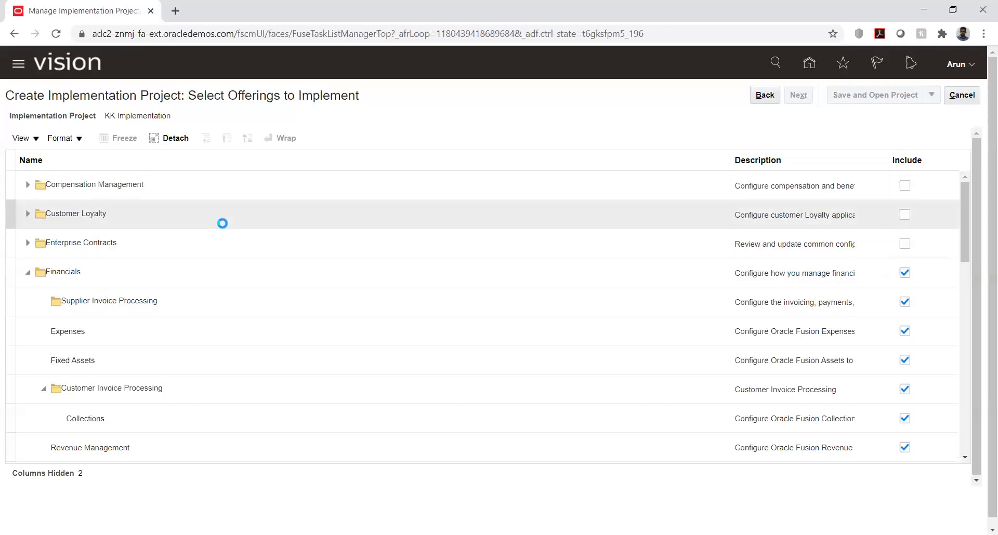
{"action": "left_click", "coordinate": [28, 214]}
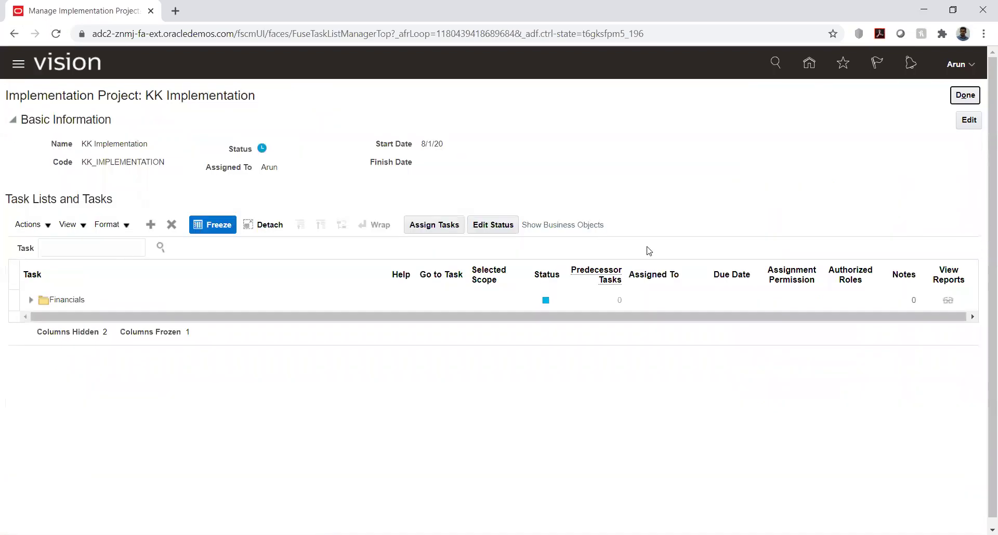
{"action": "left_click", "coordinate": [965, 94]}
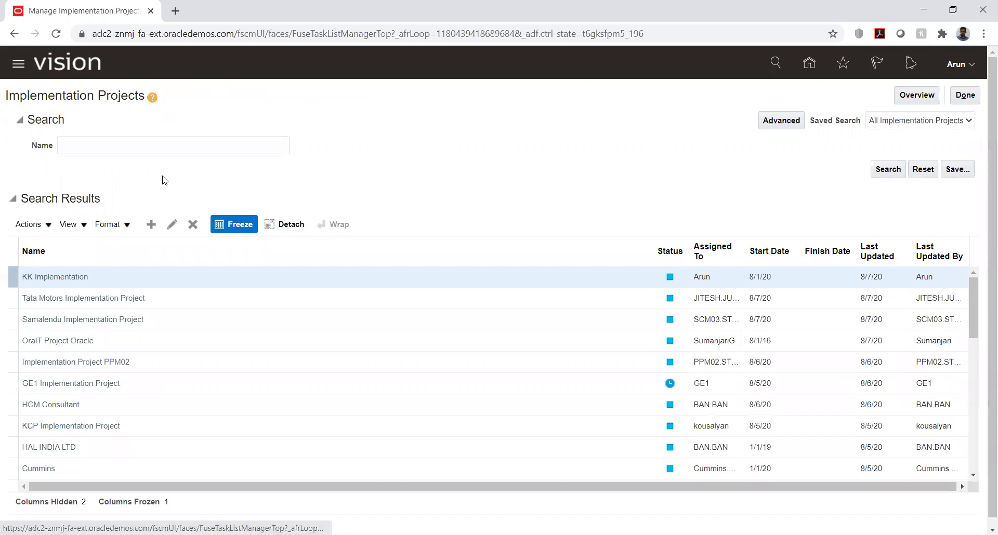
- Name the new project 'AA Proj' (code AA_PROJ), go to offerings, and expand Customer Loyalty
{"action": "left_click", "coordinate": [163, 123]}
{"action": "key", "text": "ctrl+a"}
{"action": "type", "text": "AA"}
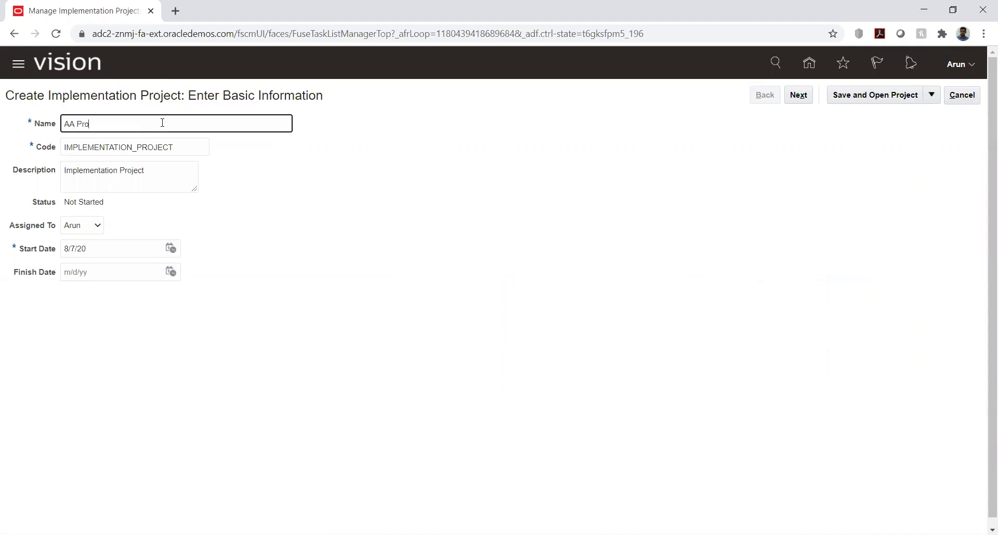
{"action": "key", "text": "Tab"}
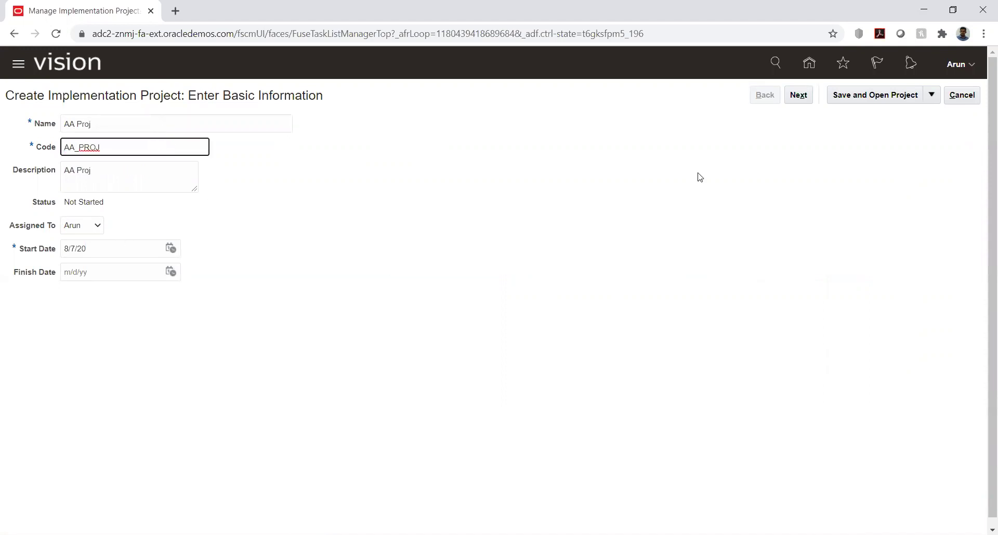
{"action": "left_click", "coordinate": [799, 96]}
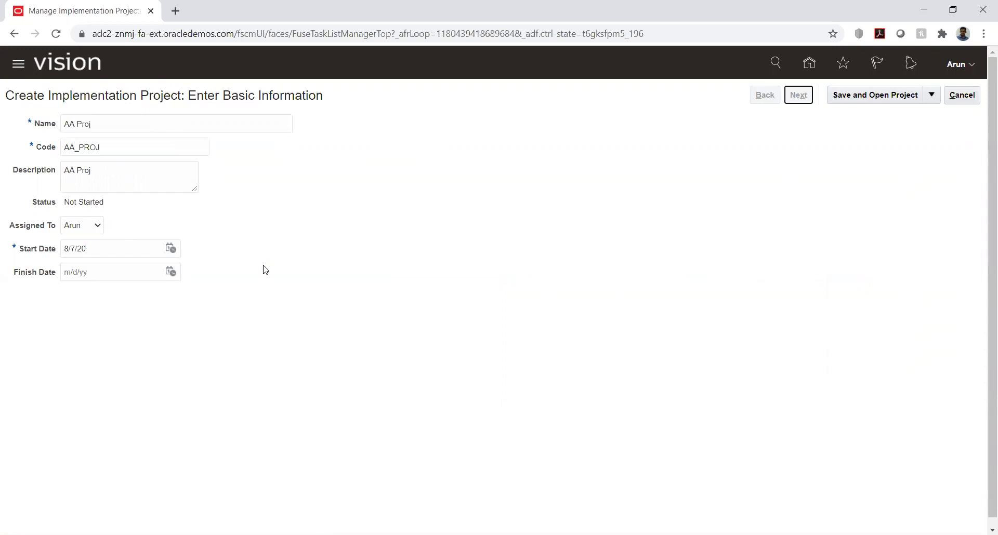
{"action": "left_click", "coordinate": [28, 214]}
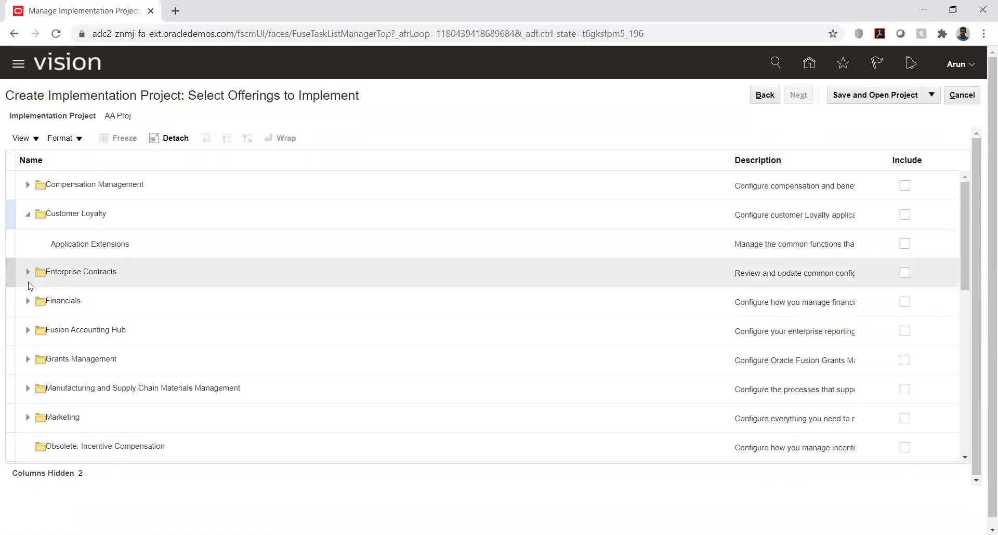
- Expand Enterprise Contracts, Compensation Management and Procurement in the offerings tree
{"action": "left_click", "coordinate": [27, 272]}
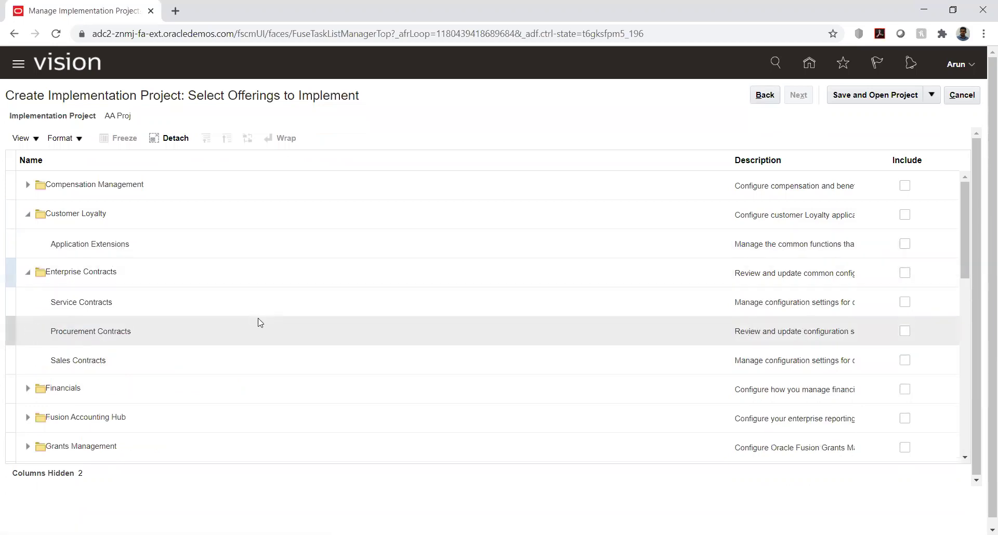
{"action": "left_click", "coordinate": [27, 186]}
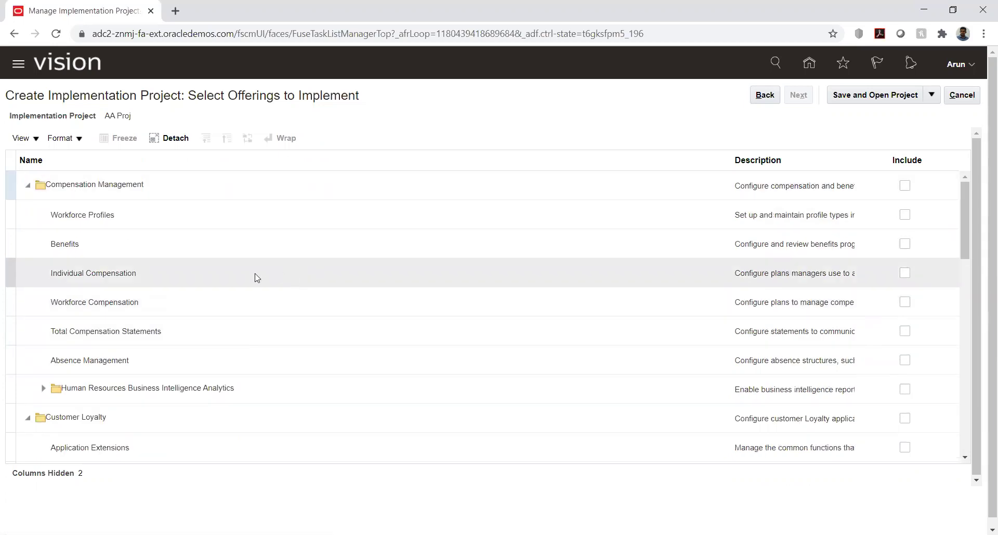
{"action": "scroll", "coordinate": [255, 276], "scroll_direction": "down", "scroll_amount": 5}
{"action": "scroll", "coordinate": [255, 278], "scroll_direction": "down", "scroll_amount": 3}
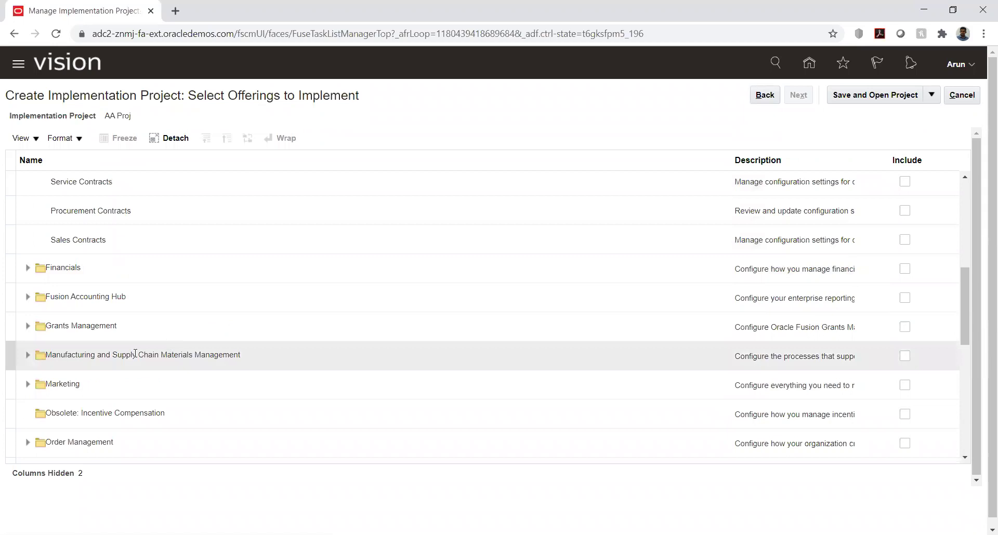
{"action": "scroll", "coordinate": [85, 345], "scroll_direction": "down", "scroll_amount": 3}
{"action": "left_click", "coordinate": [27, 420]}
{"action": "scroll", "coordinate": [133, 324], "scroll_direction": "down", "scroll_amount": 5}
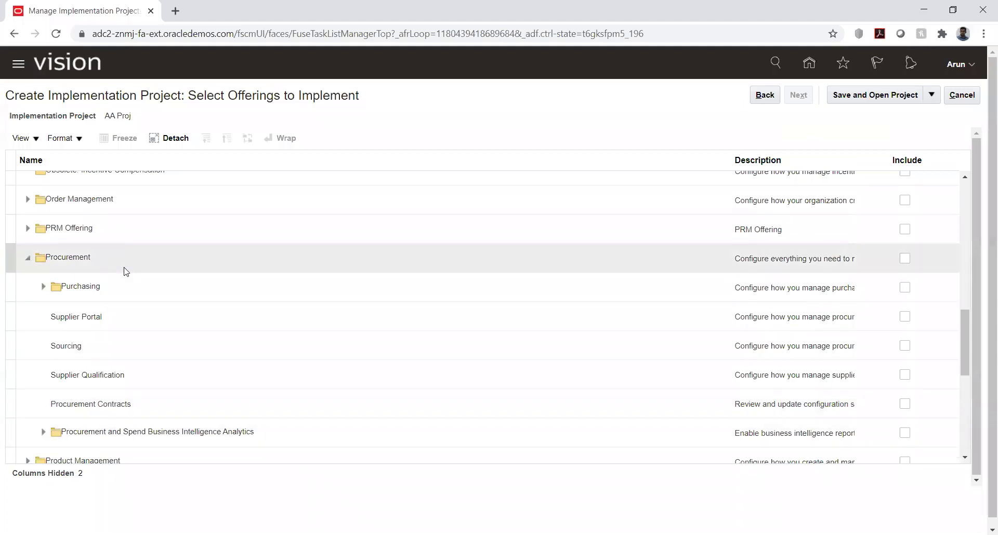
- Try including Purchasing, dismiss the parent-selection warning, and scroll through the offerings
{"action": "left_click", "coordinate": [905, 288]}
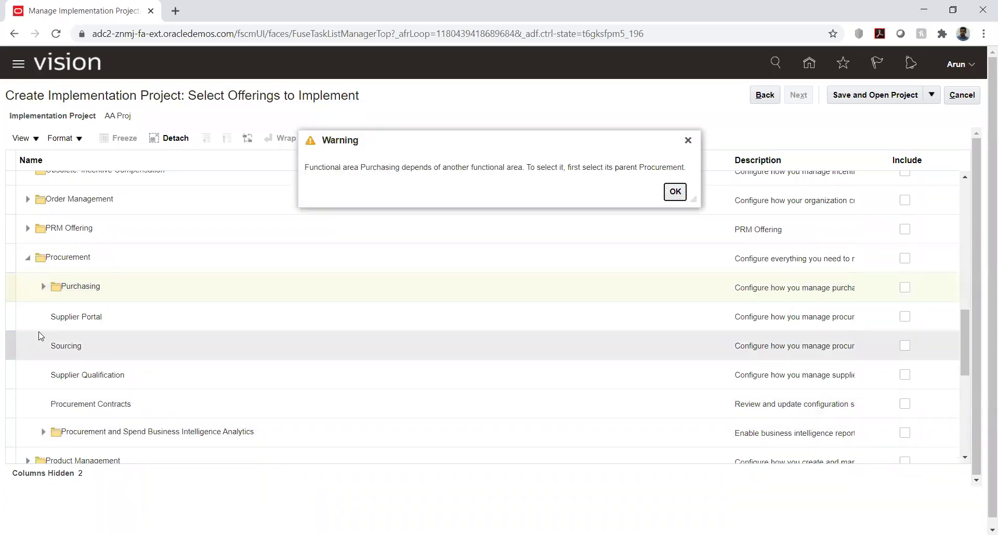
{"action": "left_click", "coordinate": [678, 196]}
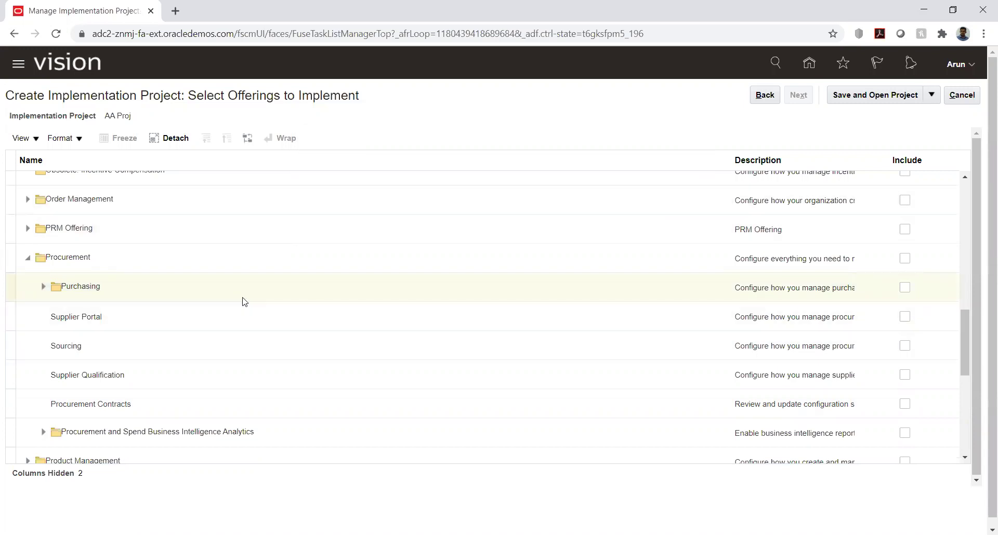
{"action": "scroll", "coordinate": [243, 301], "scroll_direction": "down", "scroll_amount": 2}
{"action": "scroll", "coordinate": [245, 302], "scroll_direction": "down", "scroll_amount": 2}
{"action": "scroll", "coordinate": [244, 302], "scroll_direction": "up", "scroll_amount": 2}
{"action": "scroll", "coordinate": [245, 302], "scroll_direction": "up", "scroll_amount": 2}
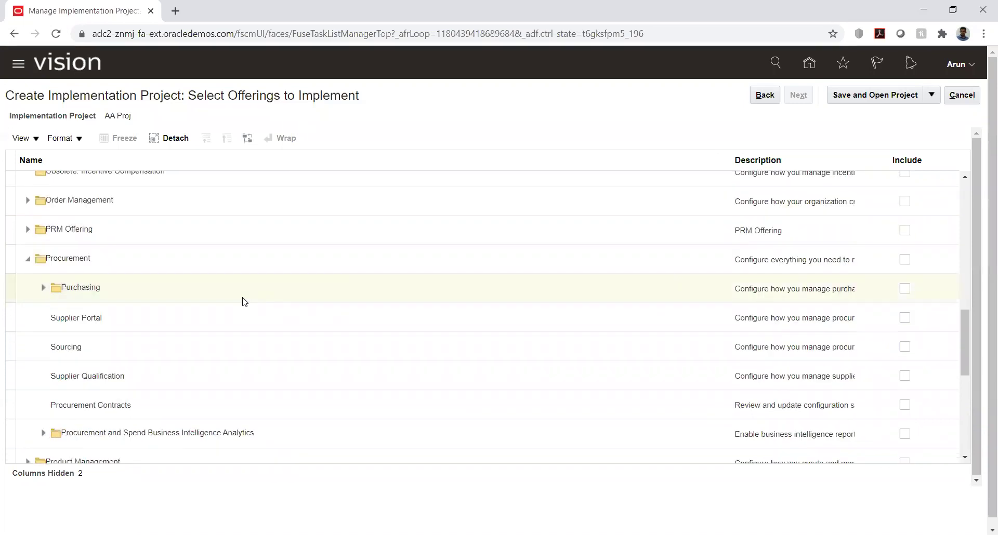
{"action": "scroll", "coordinate": [127, 328], "scroll_direction": "up", "scroll_amount": 2}
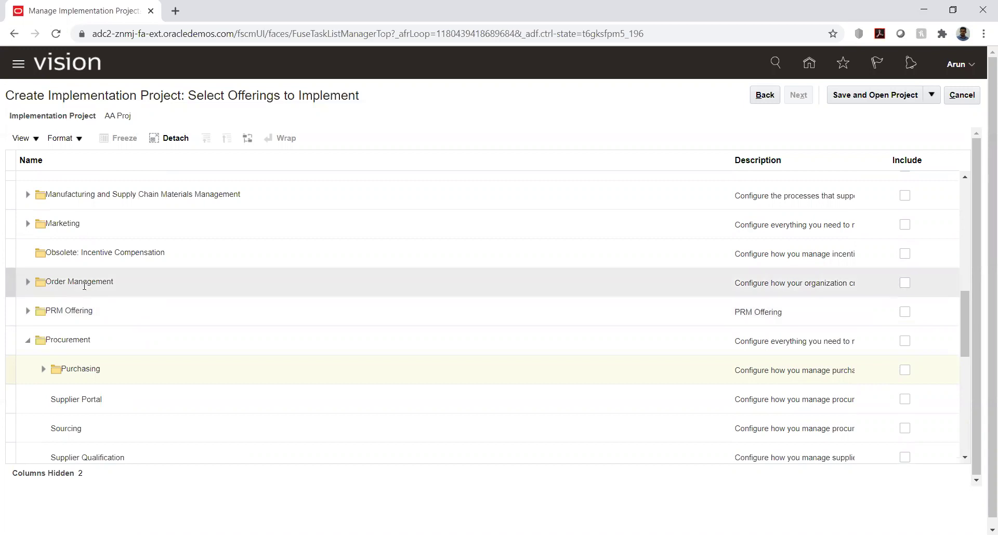
{"action": "scroll", "coordinate": [118, 267], "scroll_direction": "down", "scroll_amount": 6}
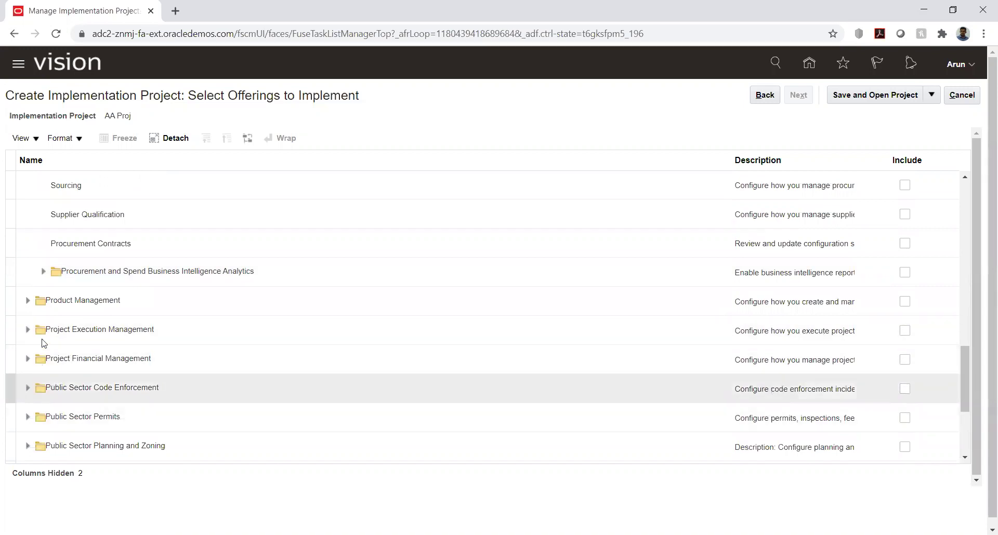
- Expand Product Management, then its Product Development and Product Information Management branches
{"action": "left_click", "coordinate": [28, 302]}
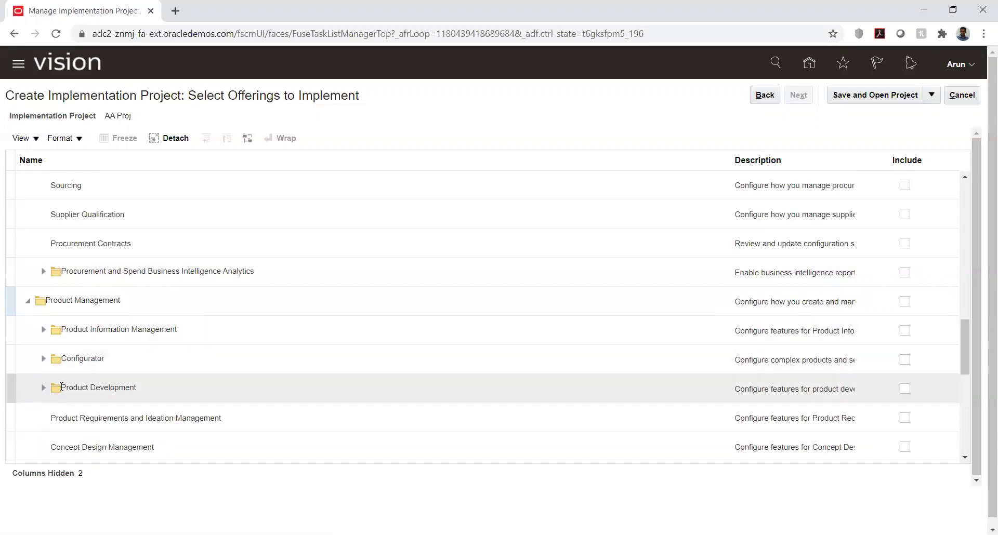
{"action": "left_click", "coordinate": [43, 387]}
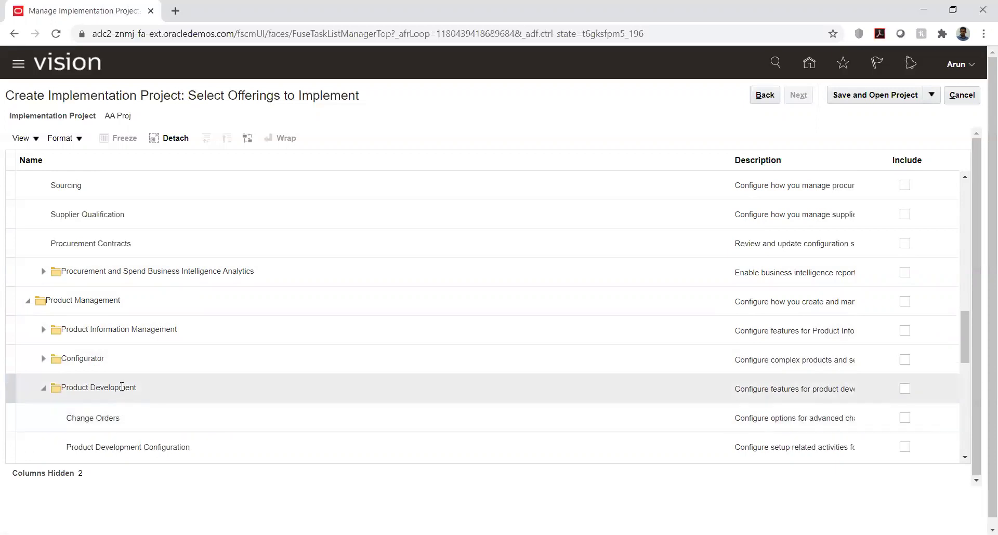
{"action": "scroll", "coordinate": [125, 397], "scroll_direction": "down", "scroll_amount": 3}
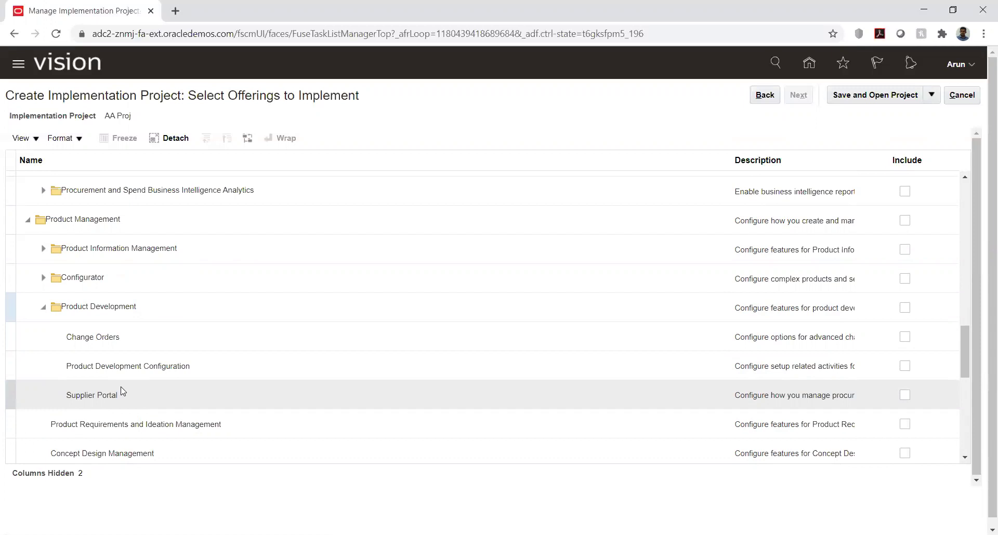
{"action": "left_click", "coordinate": [43, 249]}
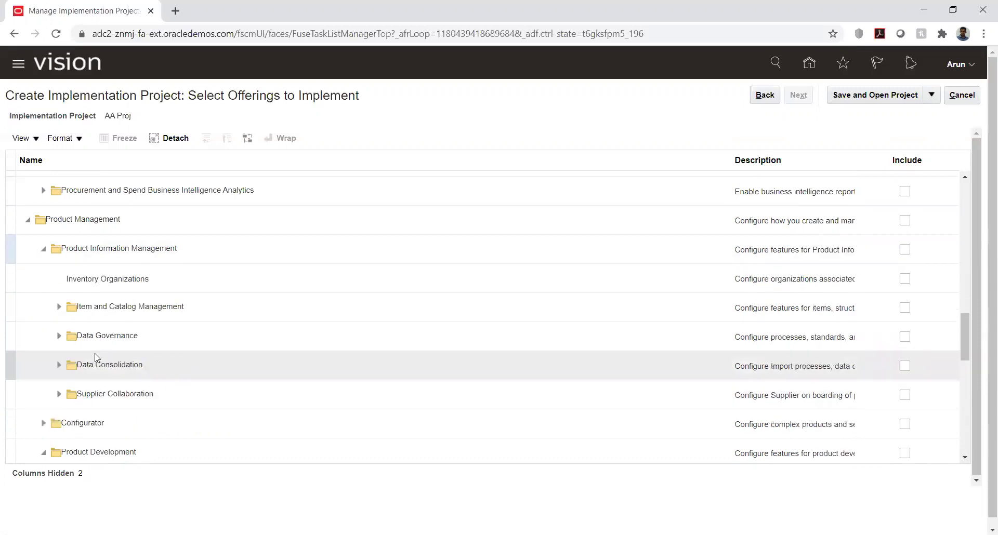
{"action": "left_click", "coordinate": [64, 248]}
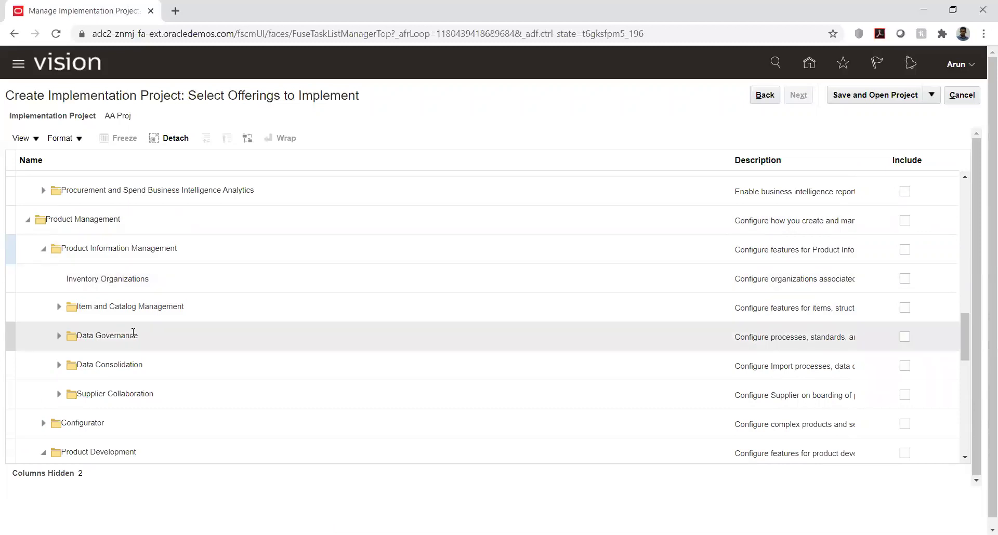
{"action": "scroll", "coordinate": [134, 333], "scroll_direction": "up", "scroll_amount": 5}
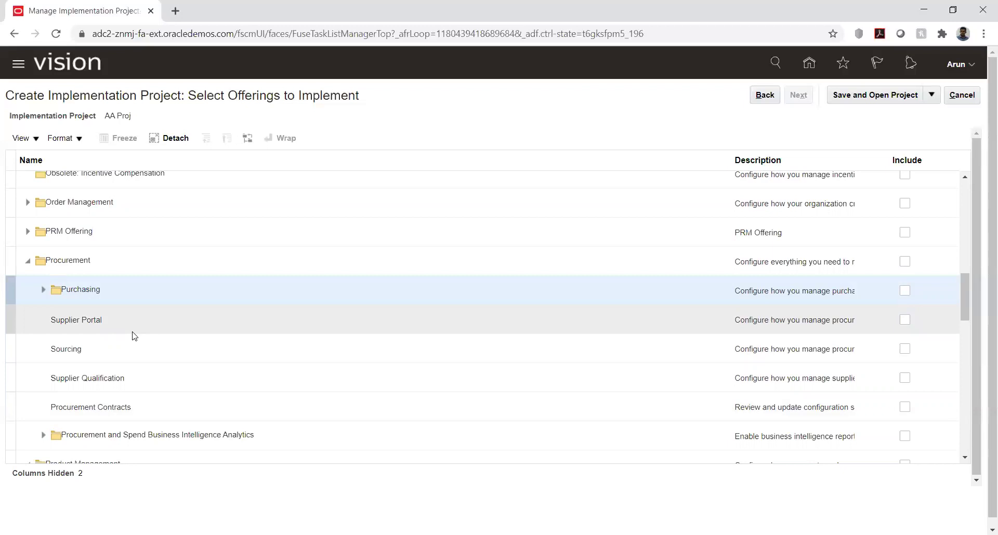
{"action": "scroll", "coordinate": [134, 337], "scroll_direction": "up", "scroll_amount": 2}
{"action": "scroll", "coordinate": [133, 336], "scroll_direction": "down", "scroll_amount": 2}
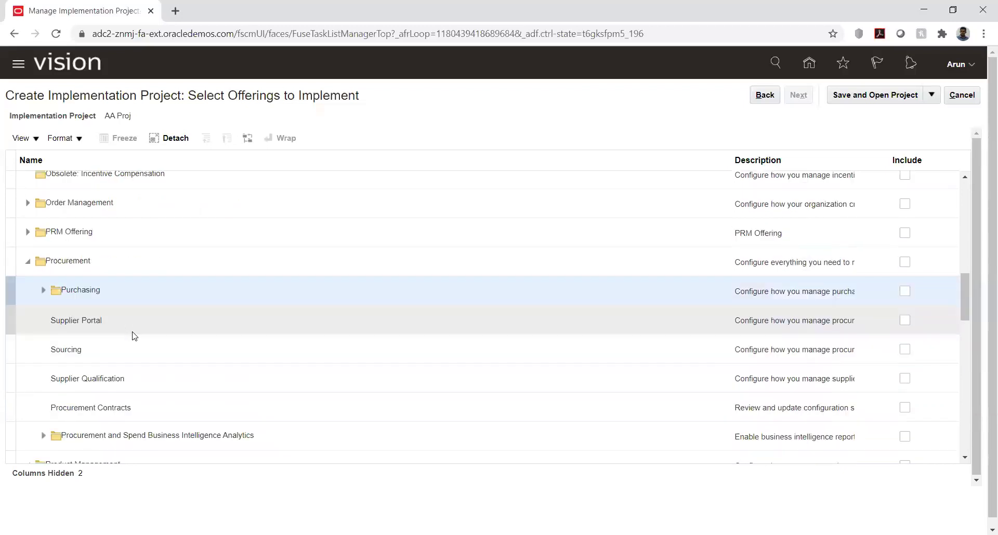
{"action": "scroll", "coordinate": [134, 337], "scroll_direction": "down", "scroll_amount": 2}
{"action": "scroll", "coordinate": [133, 337], "scroll_direction": "down", "scroll_amount": 4}
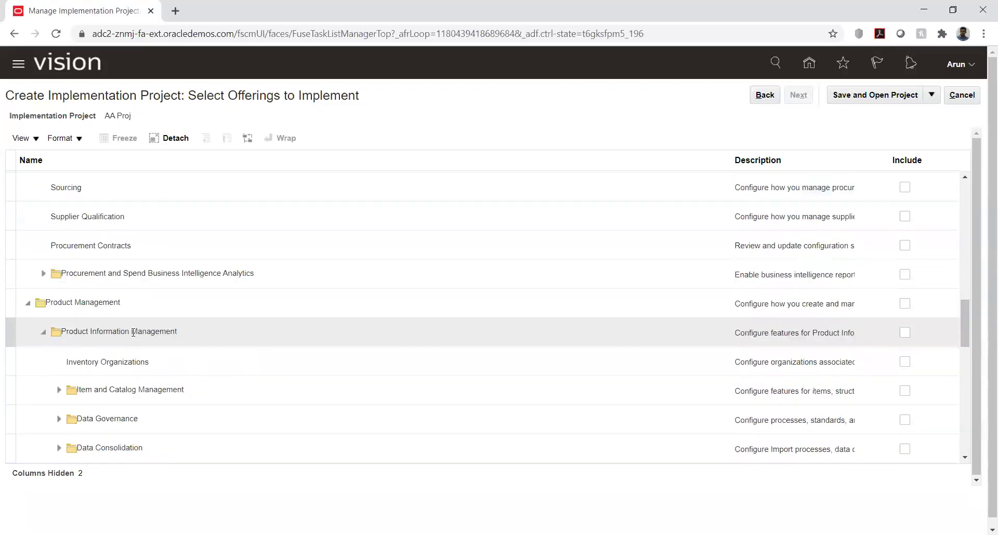
{"action": "scroll", "coordinate": [134, 337], "scroll_direction": "down", "scroll_amount": 2}
{"action": "scroll", "coordinate": [133, 337], "scroll_direction": "down", "scroll_amount": 8}
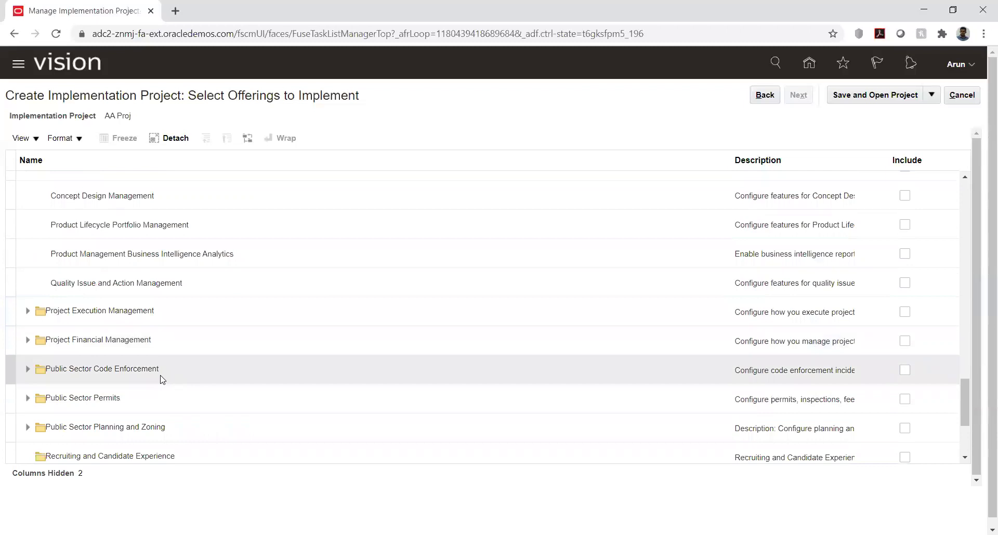
{"action": "scroll", "coordinate": [163, 380], "scroll_direction": "up", "scroll_amount": 12}
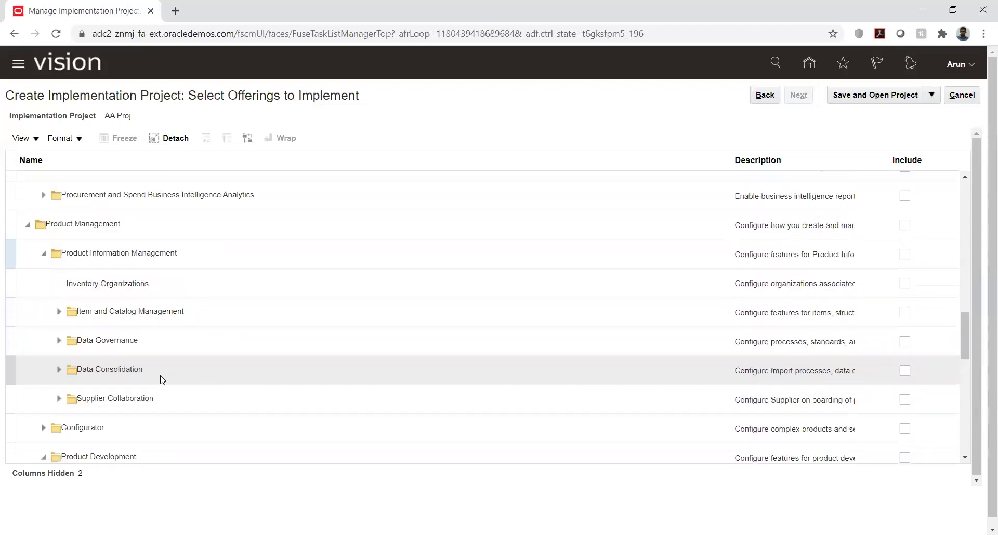
{"action": "scroll", "coordinate": [163, 380], "scroll_direction": "up", "scroll_amount": 2}
{"action": "scroll", "coordinate": [163, 380], "scroll_direction": "up", "scroll_amount": 4}
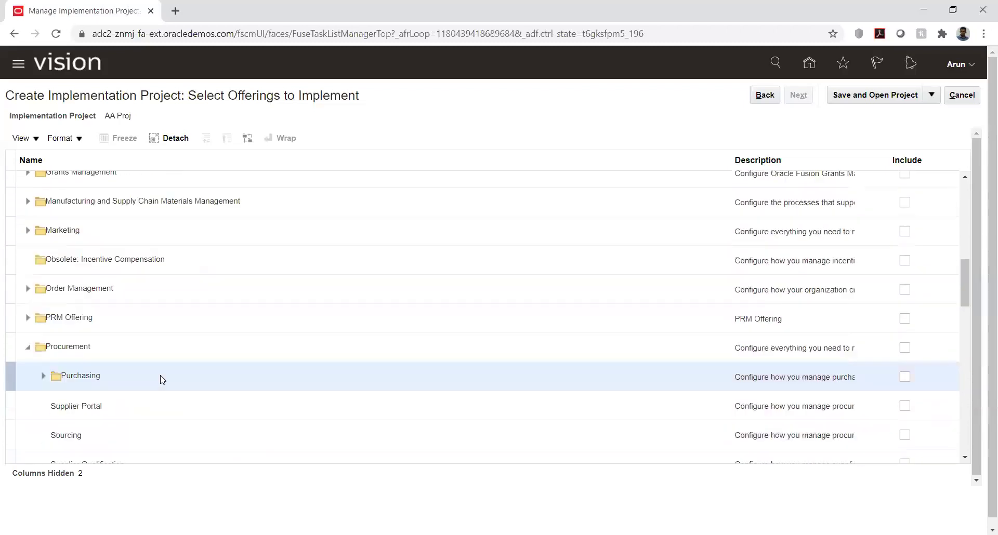
{"action": "scroll", "coordinate": [162, 380], "scroll_direction": "up", "scroll_amount": 2}
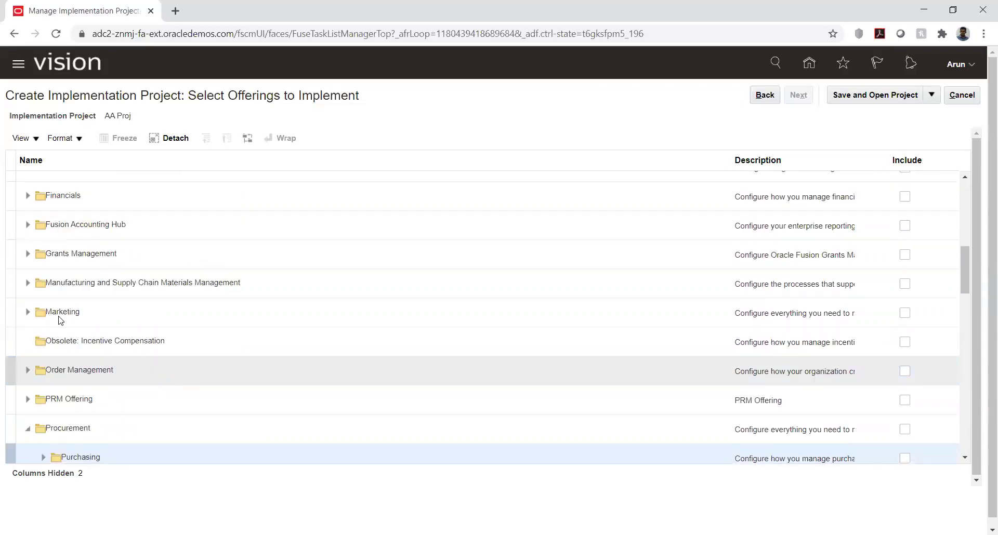
- Expand the Manufacturing and Supply Chain Materials Management offering in AA Proj's offerings tree
{"action": "left_click", "coordinate": [27, 283]}
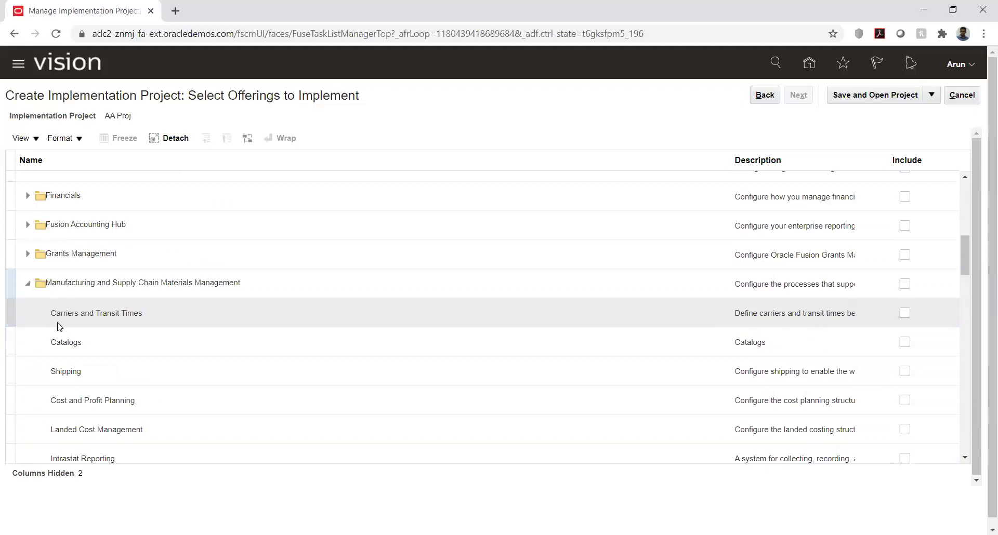
{"action": "scroll", "coordinate": [75, 349], "scroll_direction": "down", "scroll_amount": 3}
{"action": "scroll", "coordinate": [76, 347], "scroll_direction": "down", "scroll_amount": 3}
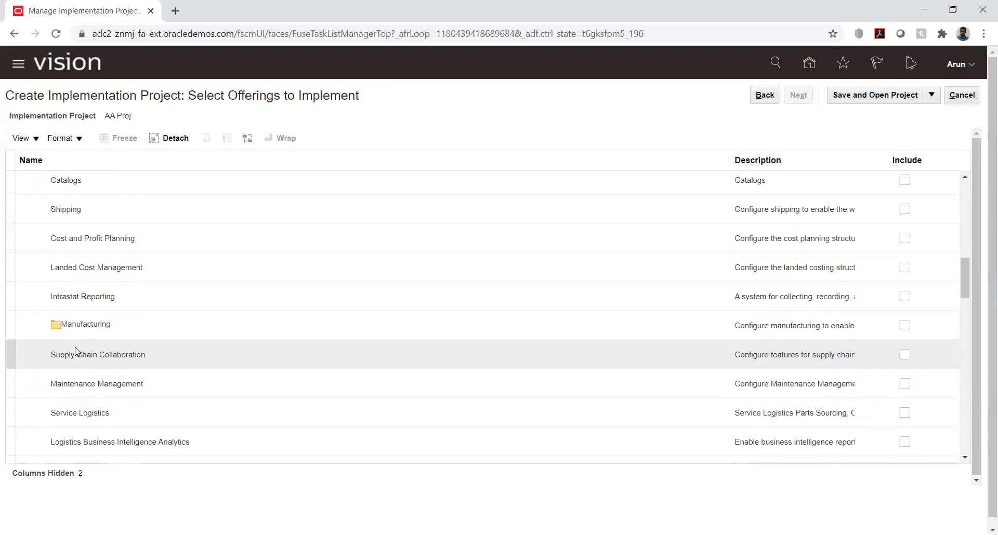
{"action": "scroll", "coordinate": [75, 347], "scroll_direction": "down", "scroll_amount": 3}
{"action": "scroll", "coordinate": [75, 347], "scroll_direction": "up", "scroll_amount": 3}
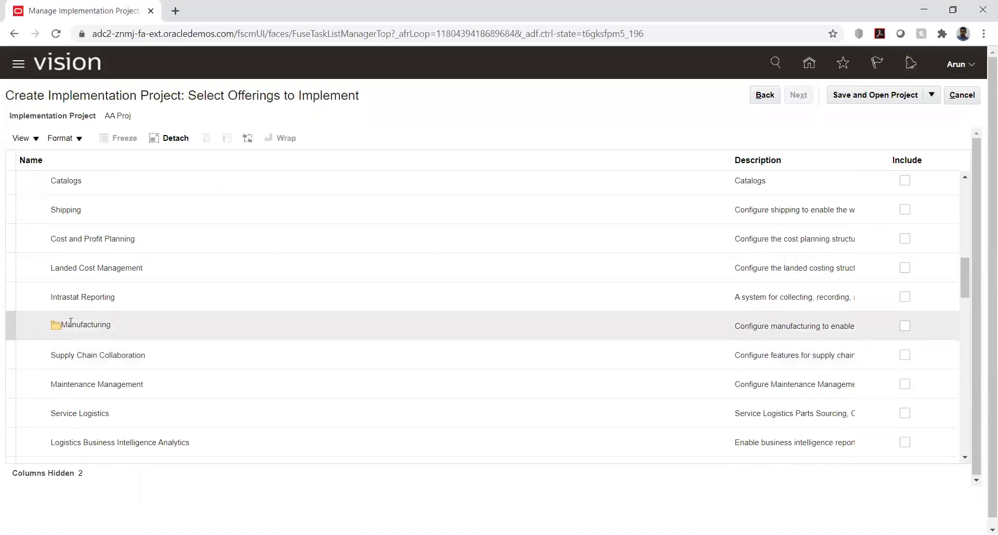
- Select the Manufacturing functional area and browse areas like Carriers and Transit Times, Catalogs and Shipping
{"action": "left_click", "coordinate": [75, 324]}
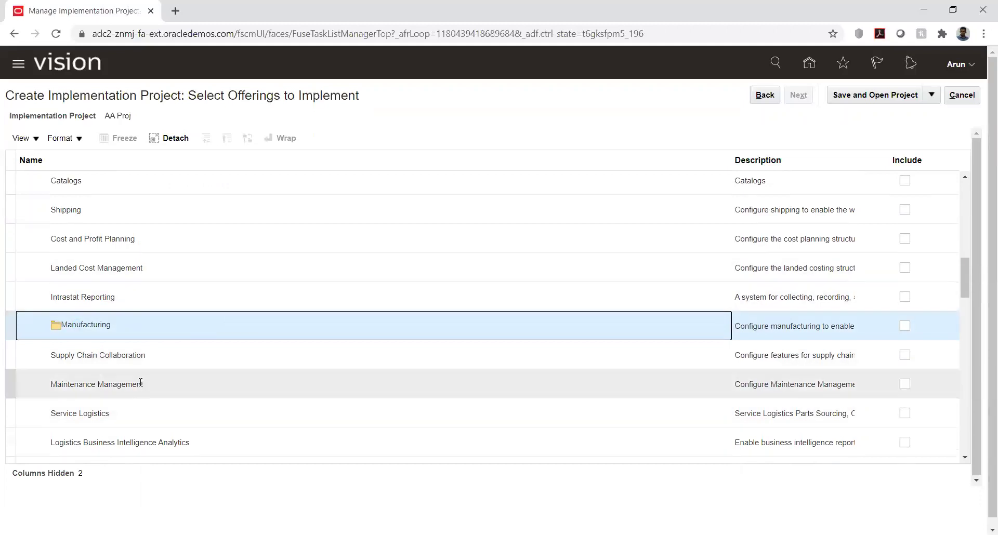
{"action": "scroll", "coordinate": [145, 388], "scroll_direction": "down", "scroll_amount": 3}
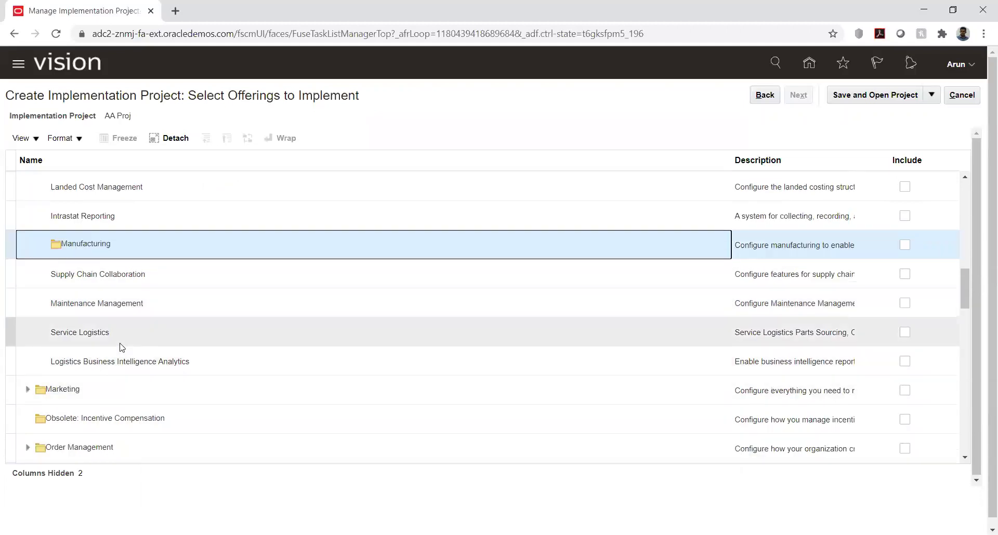
{"action": "scroll", "coordinate": [121, 348], "scroll_direction": "up", "scroll_amount": 10}
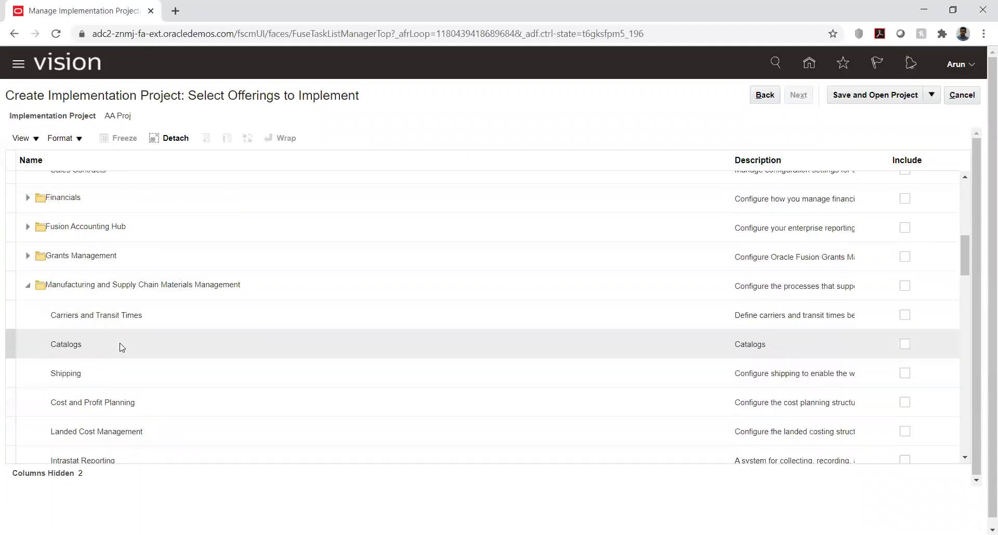
{"action": "scroll", "coordinate": [121, 347], "scroll_direction": "up", "scroll_amount": 3}
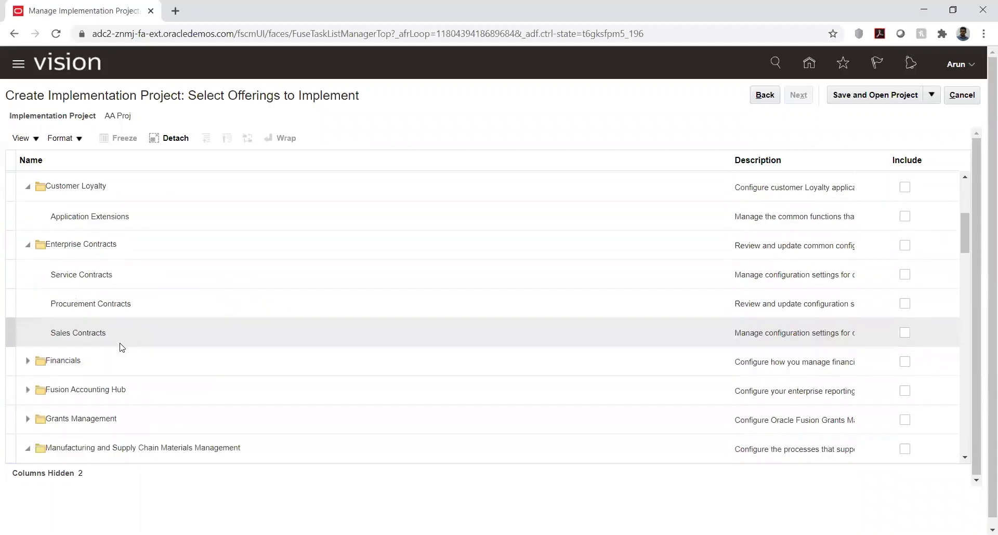
{"action": "scroll", "coordinate": [121, 347], "scroll_direction": "up", "scroll_amount": 8}
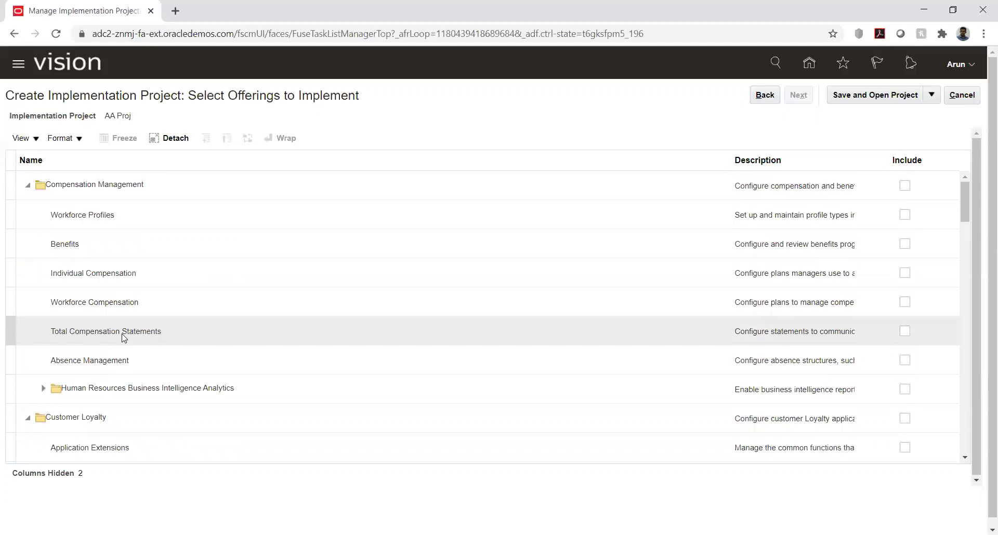
{"action": "scroll", "coordinate": [139, 285], "scroll_direction": "down", "scroll_amount": 8}
{"action": "scroll", "coordinate": [140, 288], "scroll_direction": "down", "scroll_amount": 3}
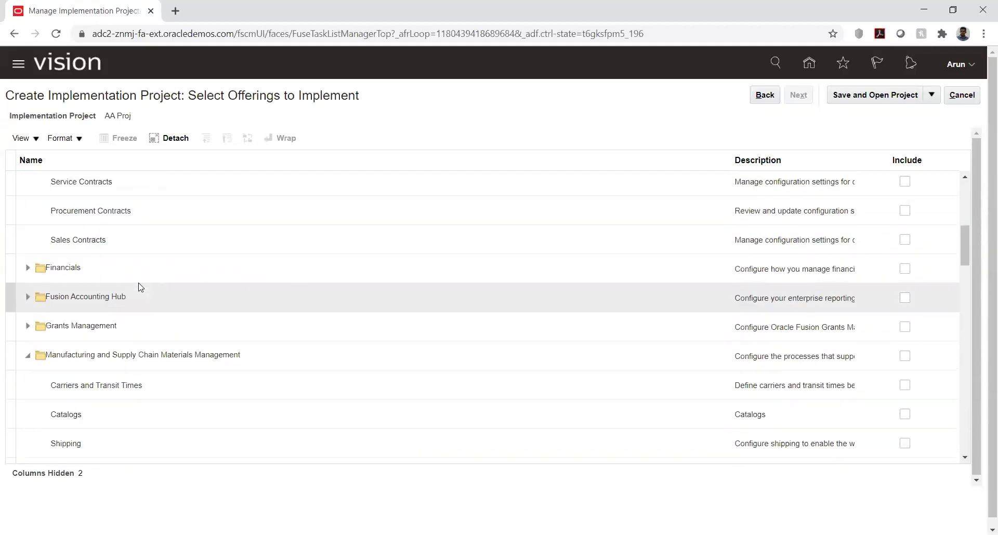
{"action": "scroll", "coordinate": [139, 286], "scroll_direction": "down", "scroll_amount": 3}
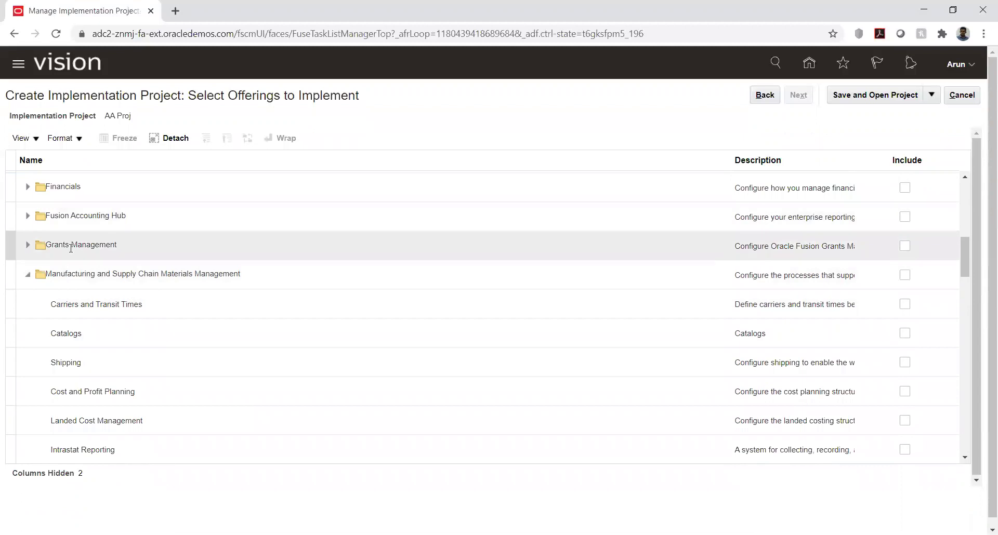
{"action": "scroll", "coordinate": [71, 251], "scroll_direction": "down", "scroll_amount": 6}
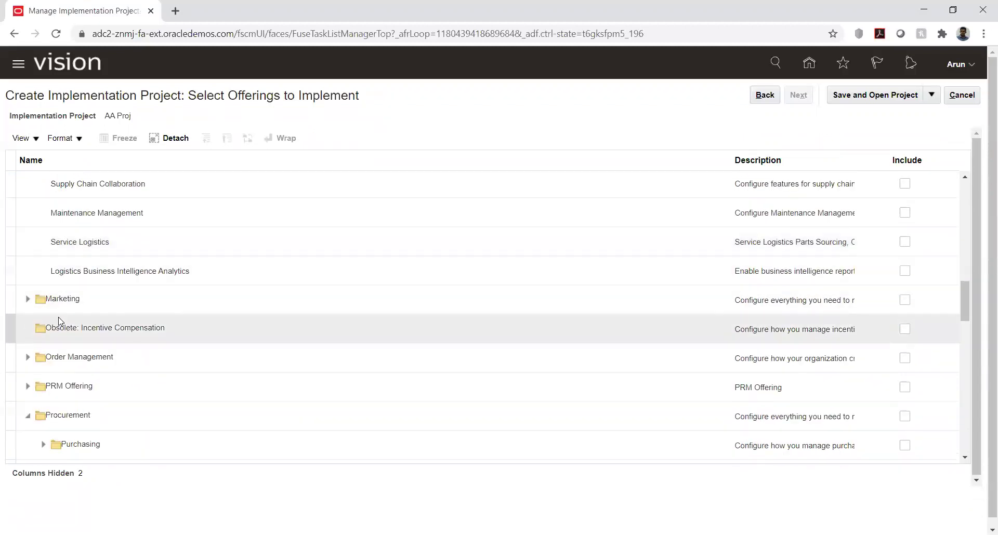
{"action": "scroll", "coordinate": [58, 321], "scroll_direction": "down", "scroll_amount": 2}
{"action": "scroll", "coordinate": [99, 337], "scroll_direction": "down", "scroll_amount": 5}
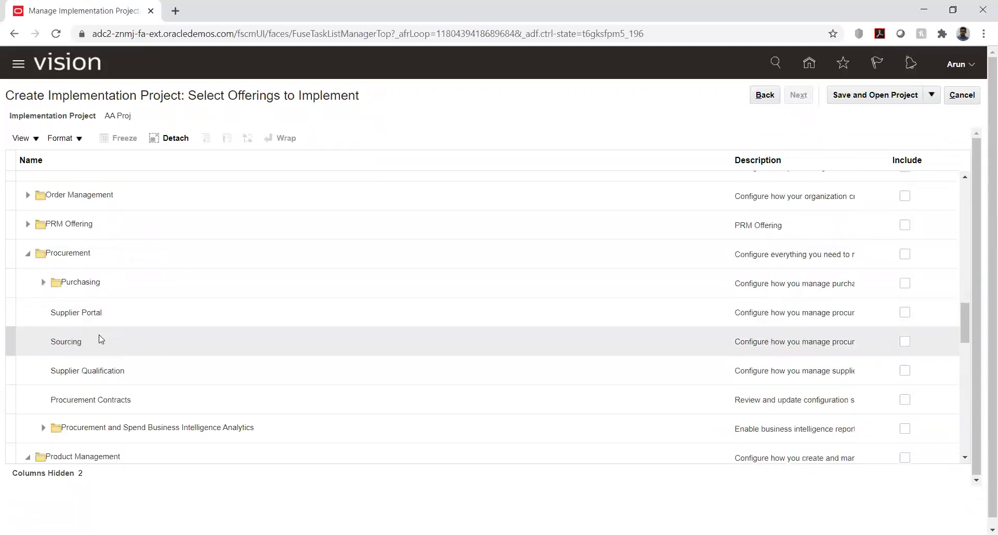
{"action": "scroll", "coordinate": [102, 339], "scroll_direction": "down", "scroll_amount": 4}
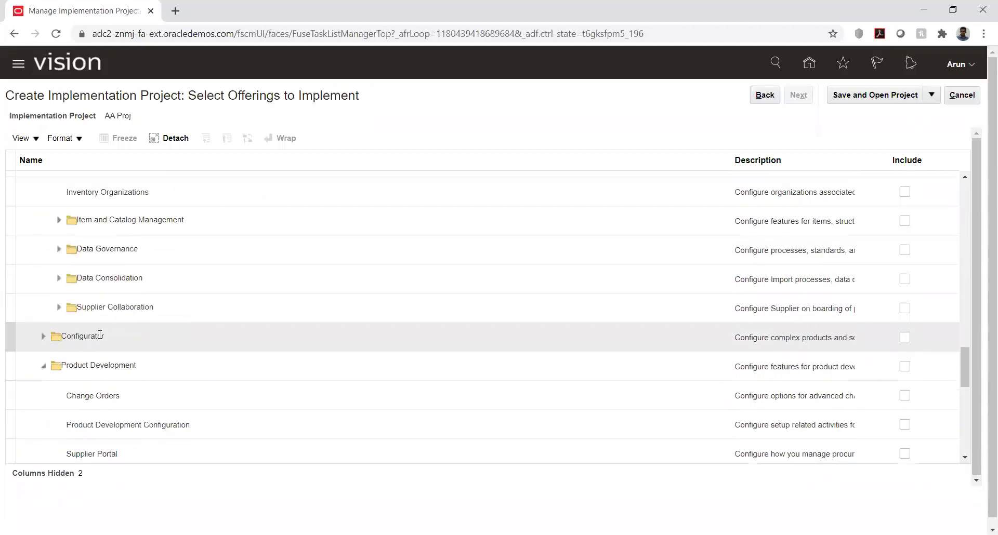
{"action": "scroll", "coordinate": [101, 339], "scroll_direction": "down", "scroll_amount": 5}
{"action": "scroll", "coordinate": [101, 337], "scroll_direction": "down", "scroll_amount": 2}
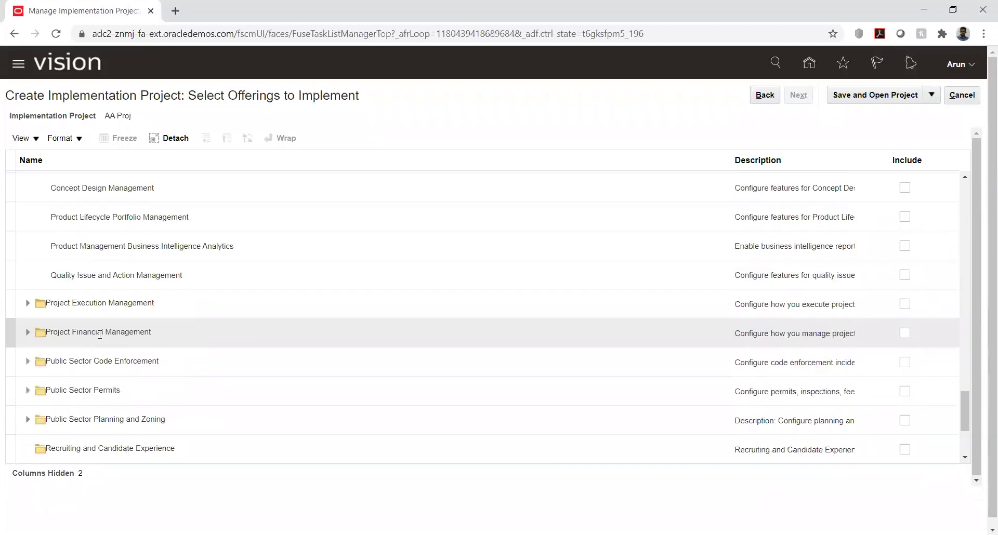
{"action": "scroll", "coordinate": [99, 335], "scroll_direction": "down", "scroll_amount": 2}
{"action": "scroll", "coordinate": [101, 338], "scroll_direction": "down", "scroll_amount": 1}
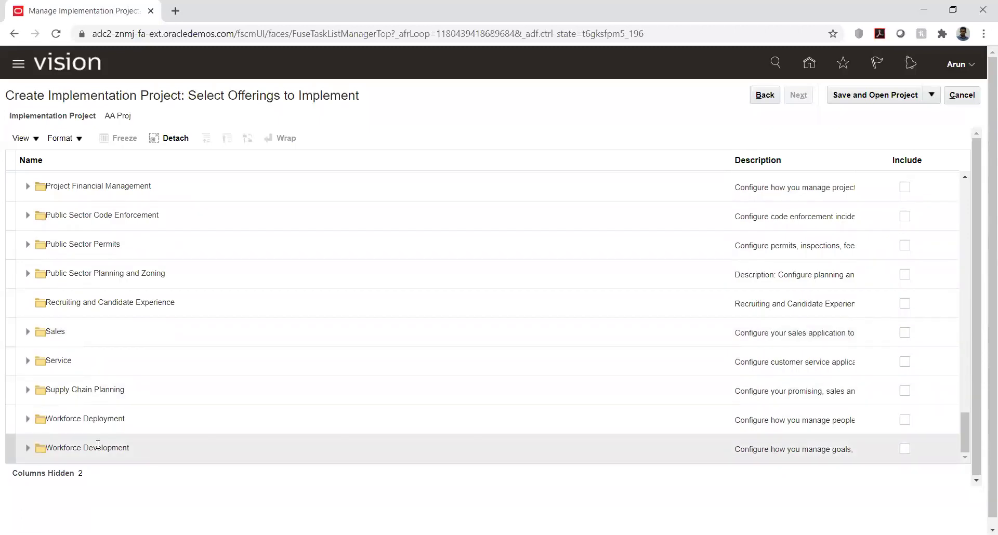
- Expand Supply Chain Planning and review Global Order Promising and Planning Central, both still unincluded
{"action": "left_click", "coordinate": [28, 390]}
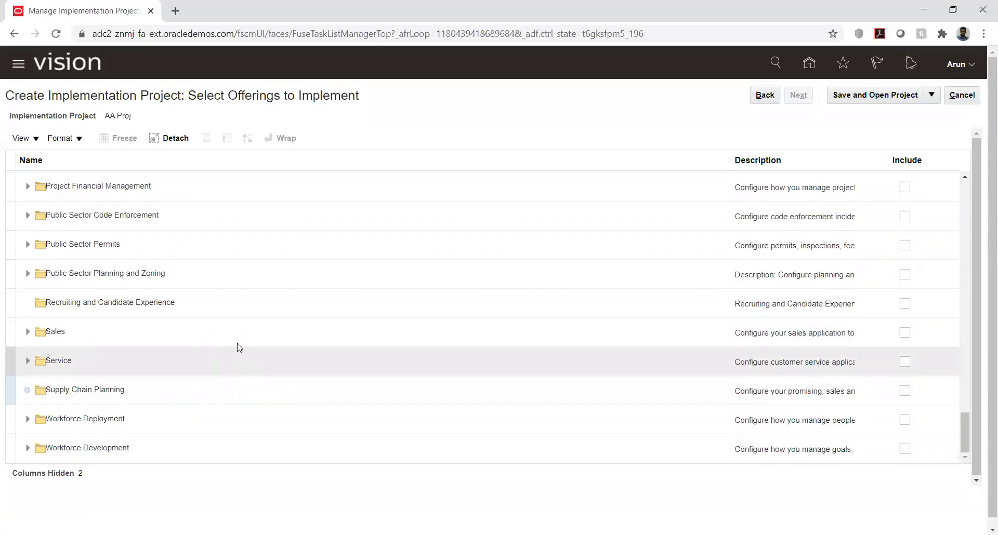
{"action": "scroll", "coordinate": [140, 337], "scroll_direction": "down", "scroll_amount": 1}
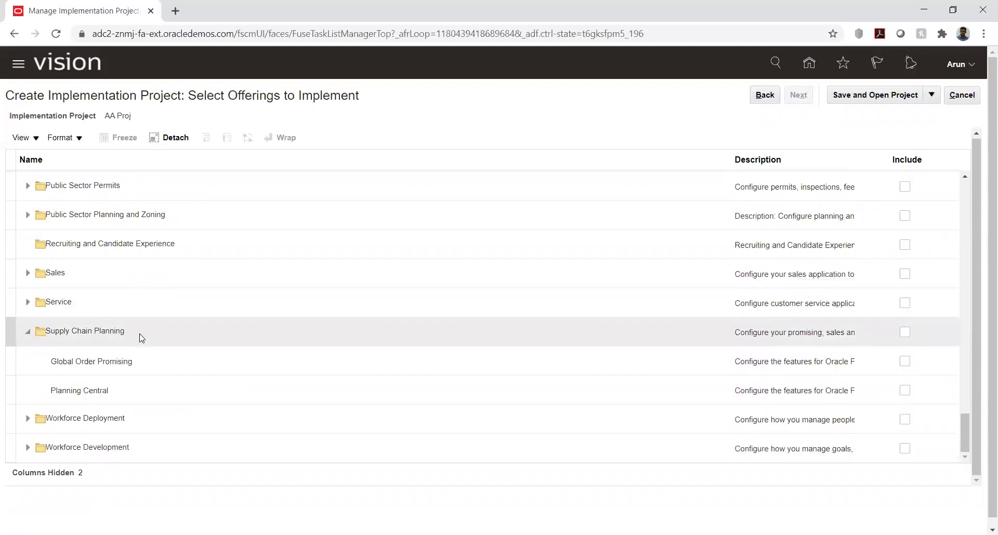
{"action": "scroll", "coordinate": [141, 338], "scroll_direction": "up", "scroll_amount": 6}
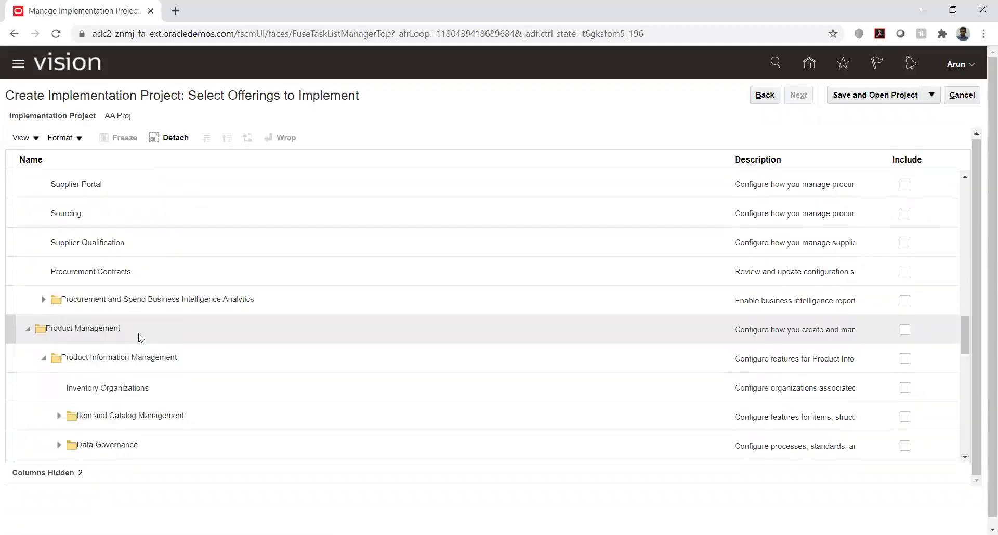
{"action": "scroll", "coordinate": [140, 338], "scroll_direction": "down", "scroll_amount": 8}
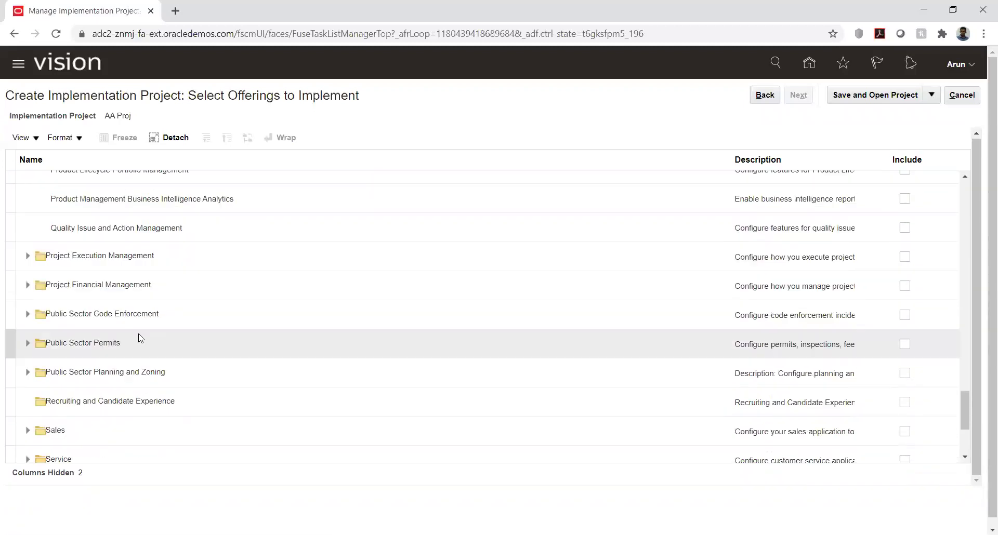
{"action": "scroll", "coordinate": [141, 338], "scroll_direction": "down", "scroll_amount": 3}
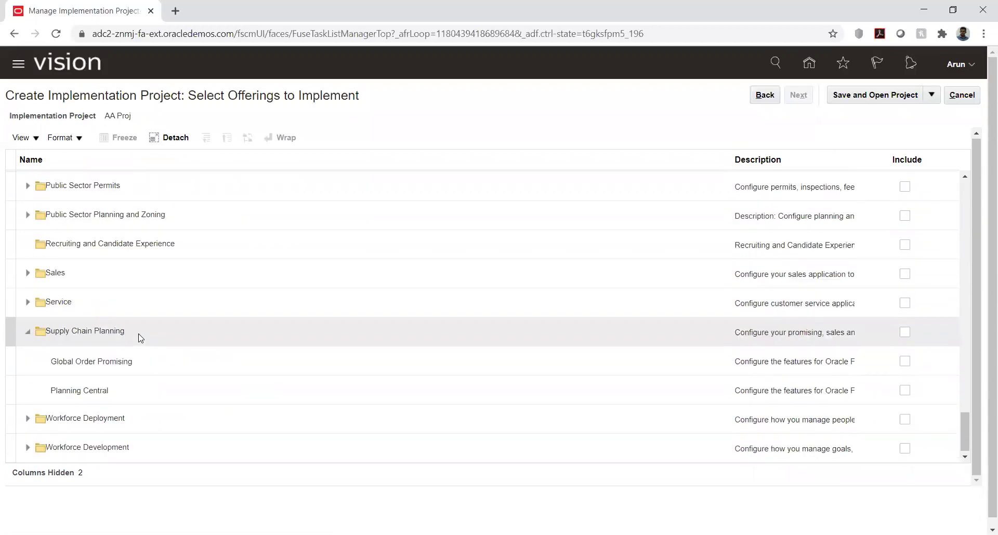
{"action": "scroll", "coordinate": [140, 338], "scroll_direction": "down", "scroll_amount": 1}
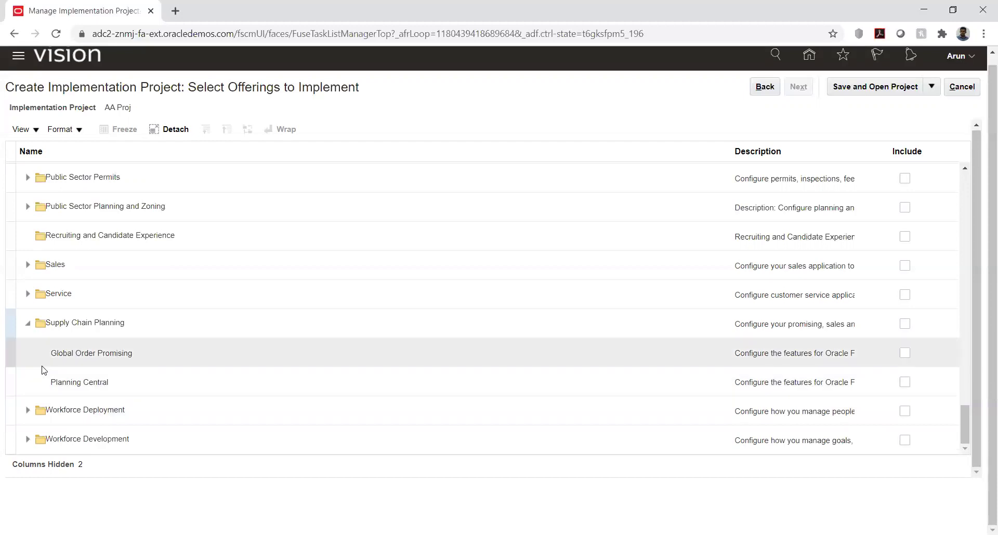
{"action": "scroll", "coordinate": [44, 370], "scroll_direction": "up", "scroll_amount": 3}
{"action": "scroll", "coordinate": [45, 370], "scroll_direction": "up", "scroll_amount": 2}
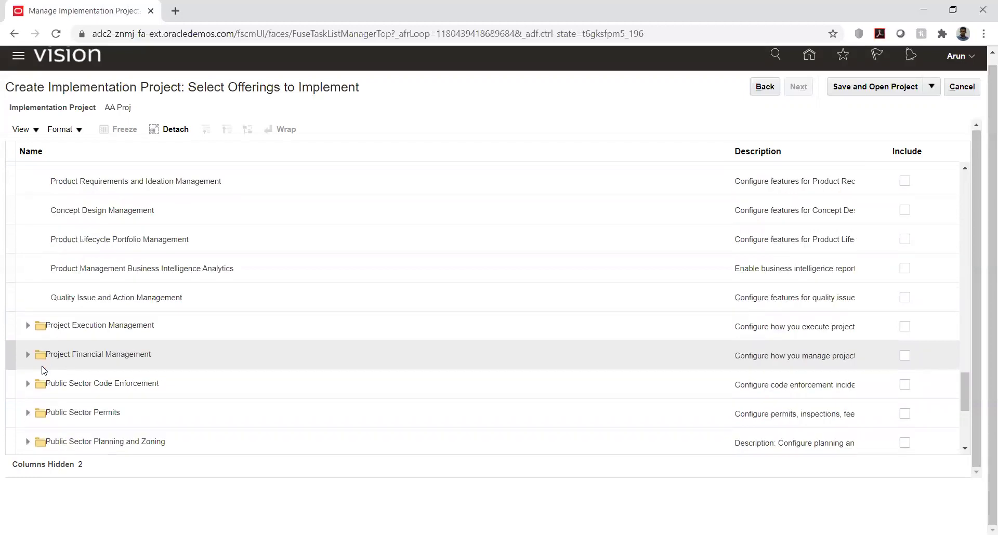
{"action": "scroll", "coordinate": [44, 371], "scroll_direction": "up", "scroll_amount": 4}
{"action": "scroll", "coordinate": [44, 370], "scroll_direction": "up", "scroll_amount": 10}
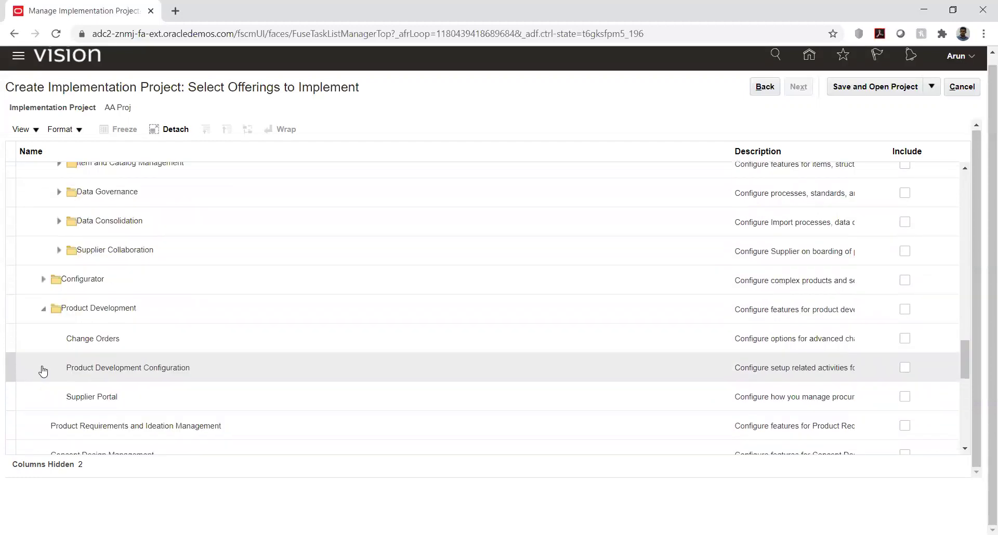
{"action": "scroll", "coordinate": [44, 370], "scroll_direction": "up", "scroll_amount": 2}
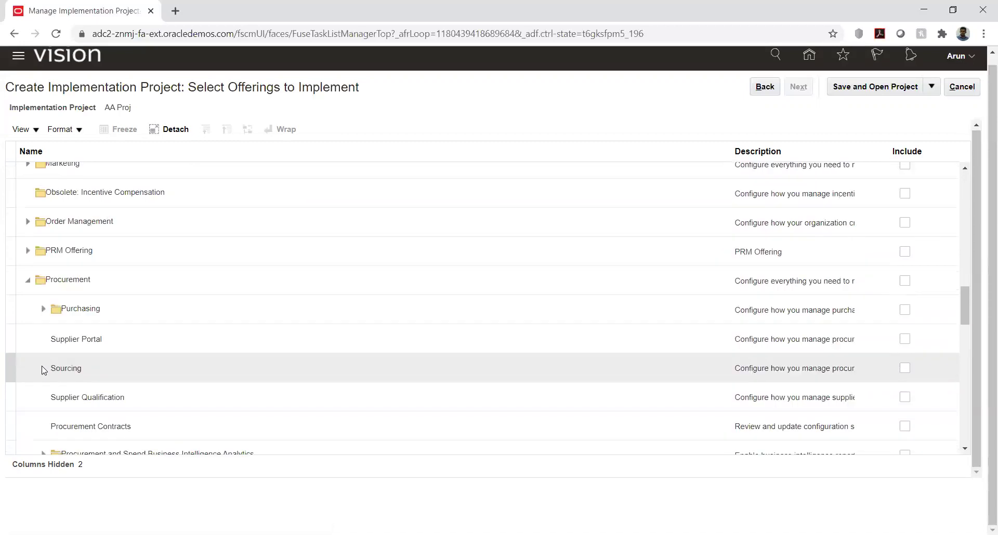
{"action": "scroll", "coordinate": [44, 370], "scroll_direction": "up", "scroll_amount": 2}
{"action": "left_click", "coordinate": [26, 362]}
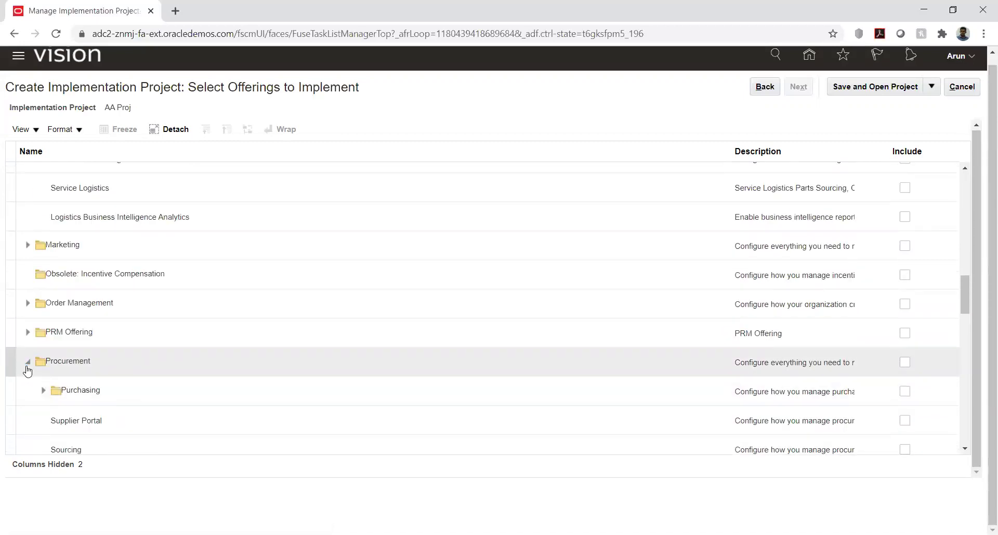
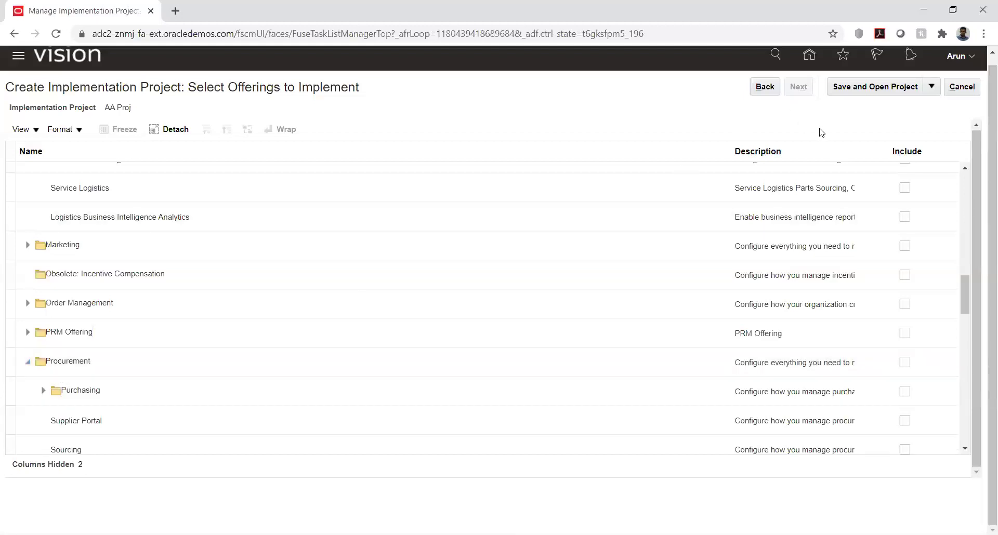
- Cancel the new AA Proj implementation project from Select Offerings to Implement
{"action": "left_click", "coordinate": [950, 93]}
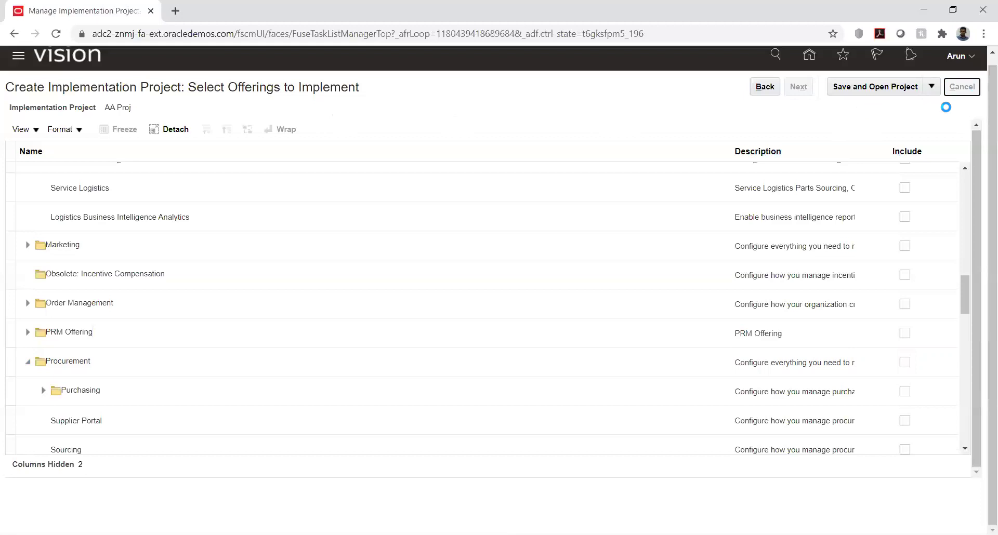
- Confirm discarding AA Proj, open KK Implementation and expand its Financials task list
{"action": "left_click", "coordinate": [960, 87]}
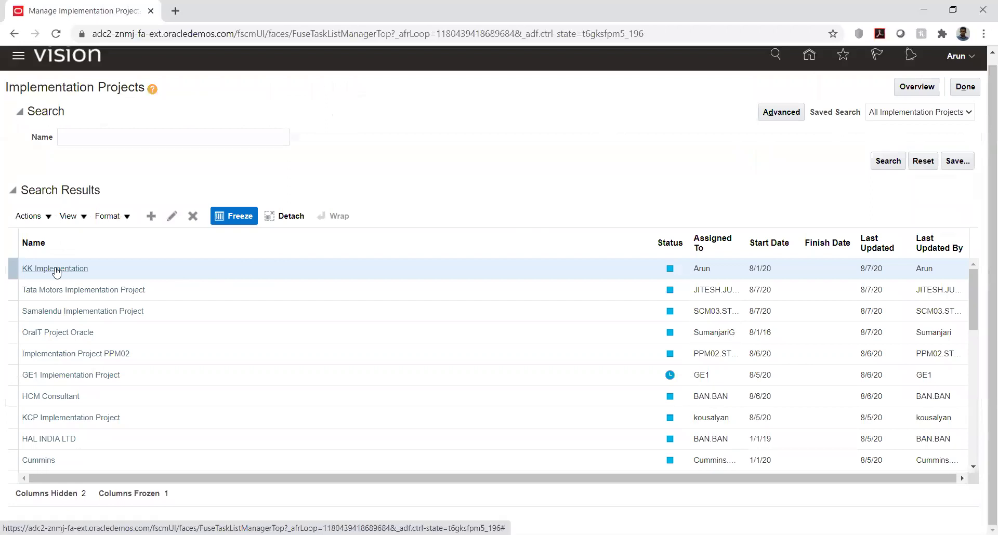
{"action": "left_click", "coordinate": [56, 269]}
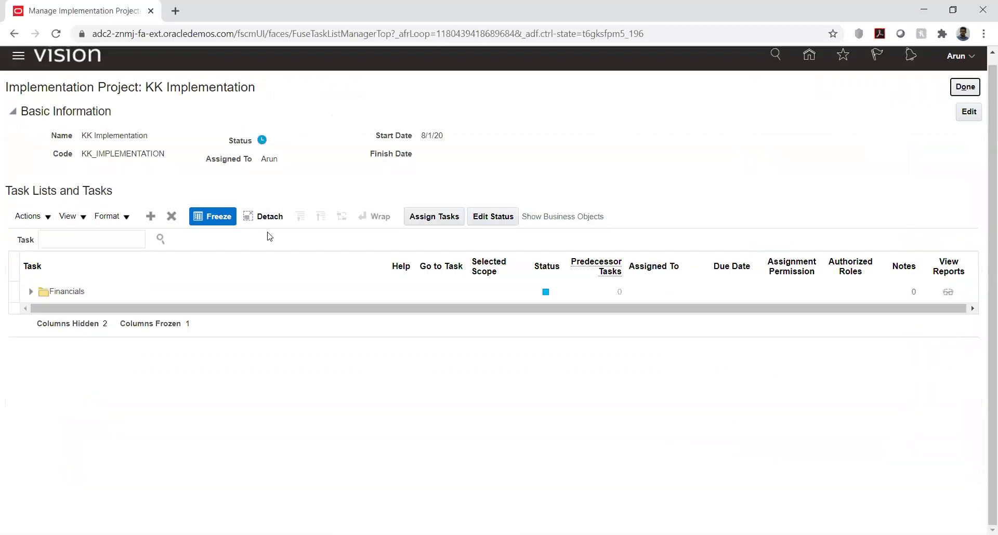
{"action": "left_click", "coordinate": [30, 295]}
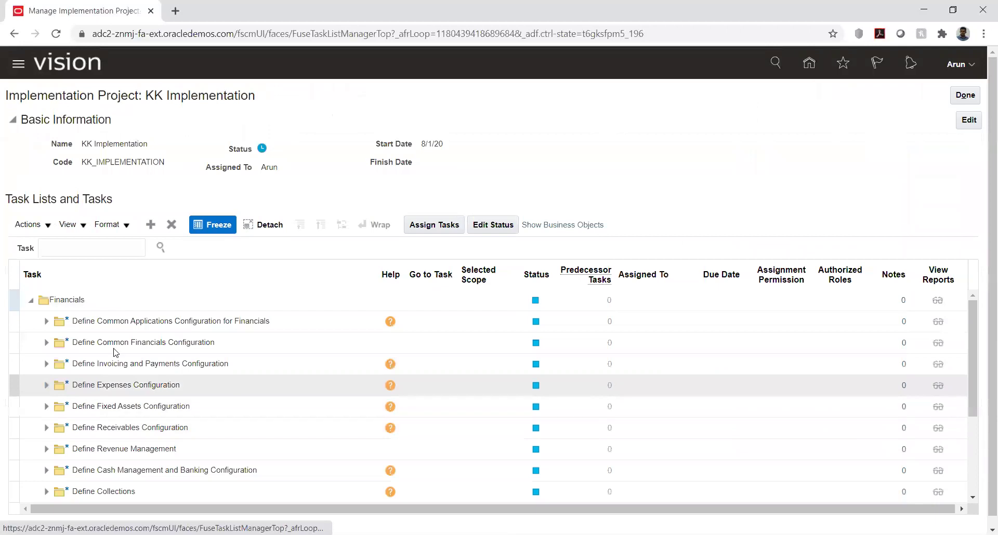
{"action": "scroll", "coordinate": [968, 201], "scroll_direction": "down", "scroll_amount": 1}
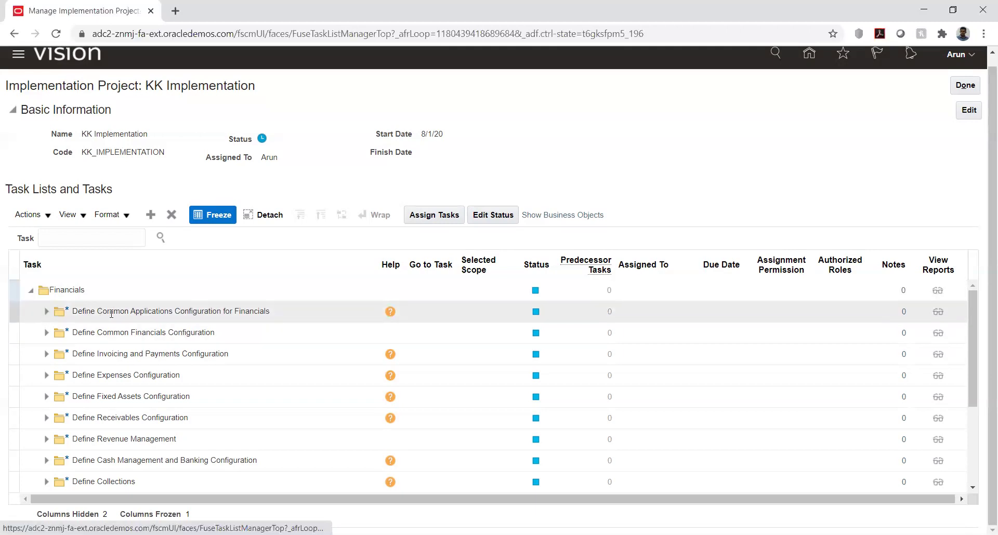
- Expand Define Common Applications Configuration, Define Enterprise Structures and Define Enterprise for Financials
{"action": "left_click", "coordinate": [47, 312]}
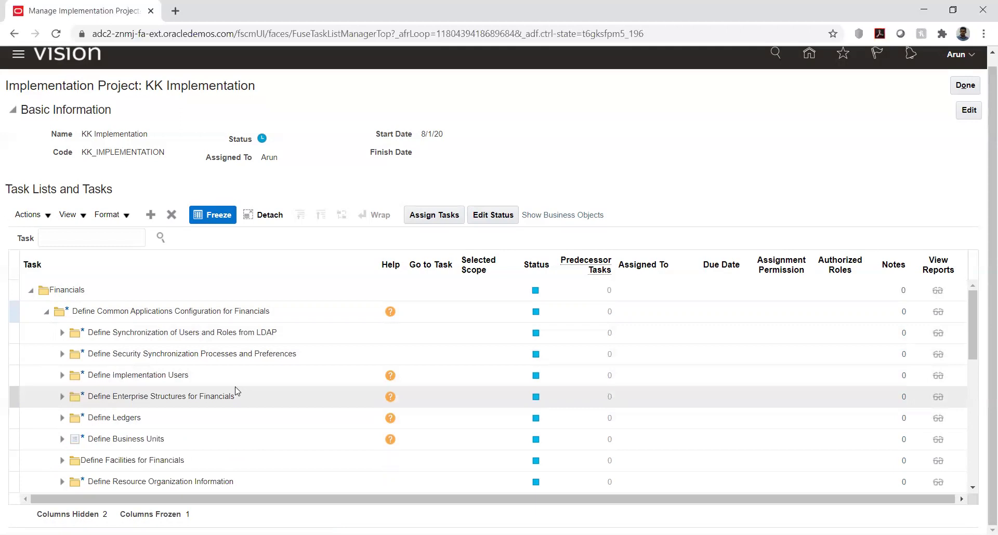
{"action": "scroll", "coordinate": [244, 389], "scroll_direction": "down", "scroll_amount": 2}
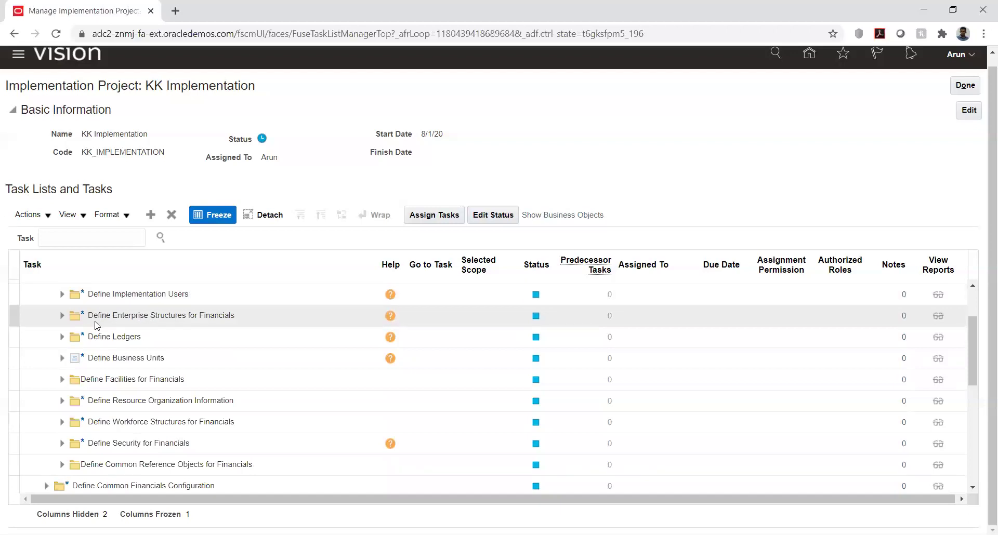
{"action": "left_click", "coordinate": [62, 316]}
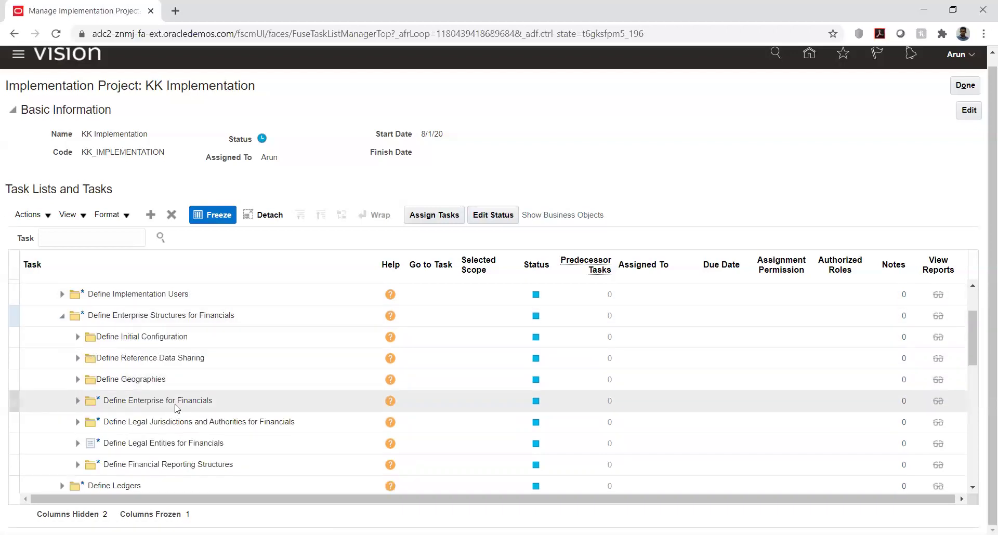
{"action": "left_click", "coordinate": [76, 404]}
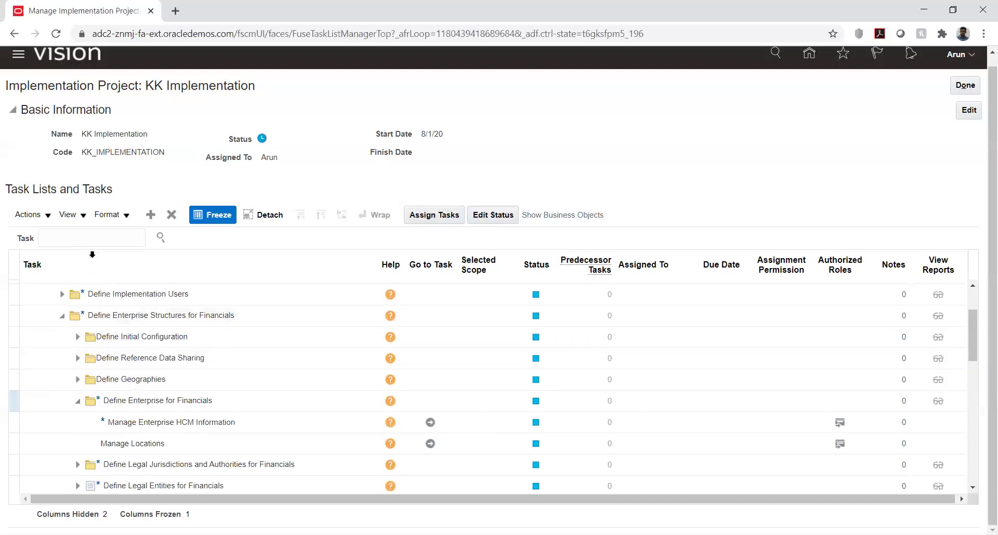
- Search the project's tasks for %enterpr% and show Define Enterprise for Financials in its hierarchy
{"action": "left_click", "coordinate": [92, 238]}
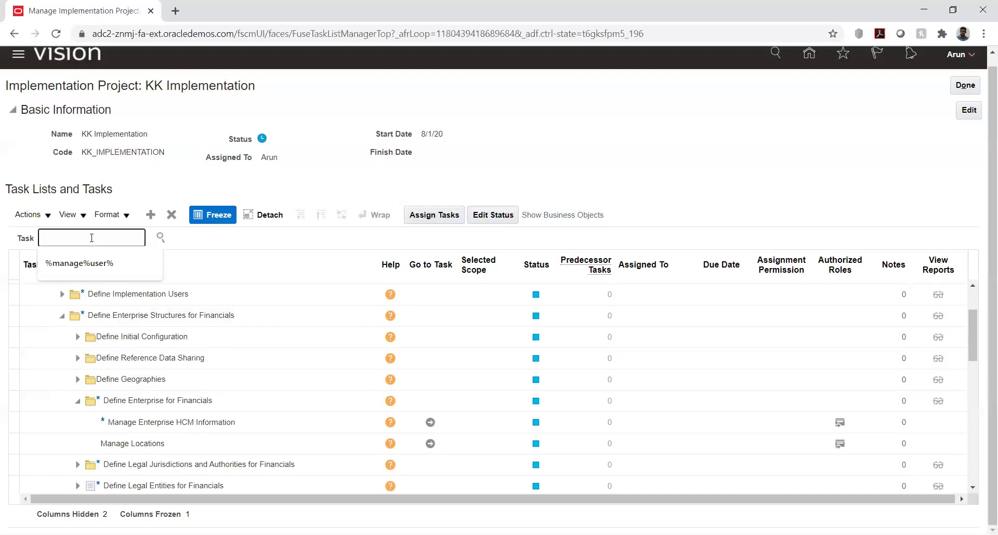
{"action": "type", "text": "%enterp"}
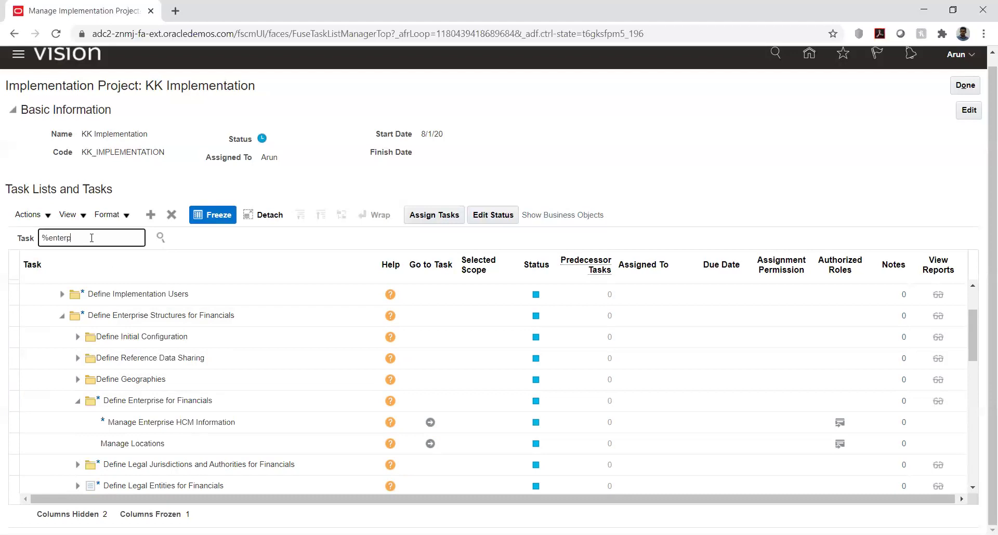
{"action": "type", "text": "r%"}
{"action": "key", "text": "Return"}
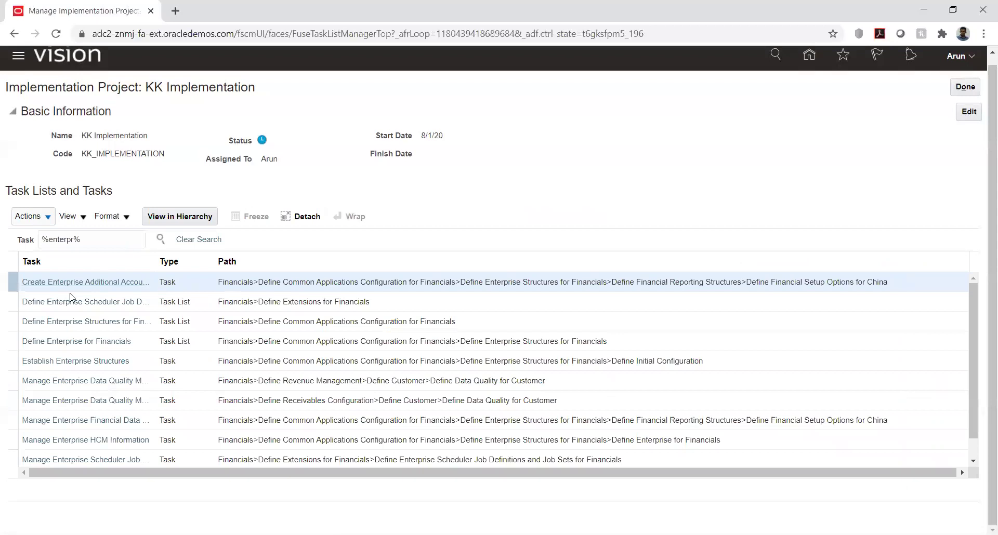
{"action": "left_click", "coordinate": [46, 341]}
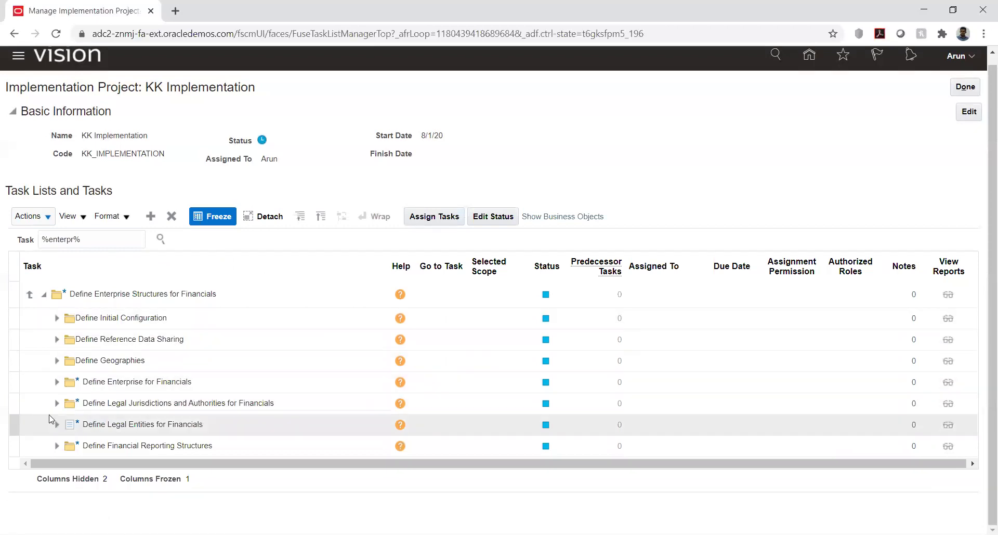
- Expand Define Enterprise, Define Legal Entities and Define Legal Reporting Units for Financials
{"action": "left_click", "coordinate": [55, 383]}
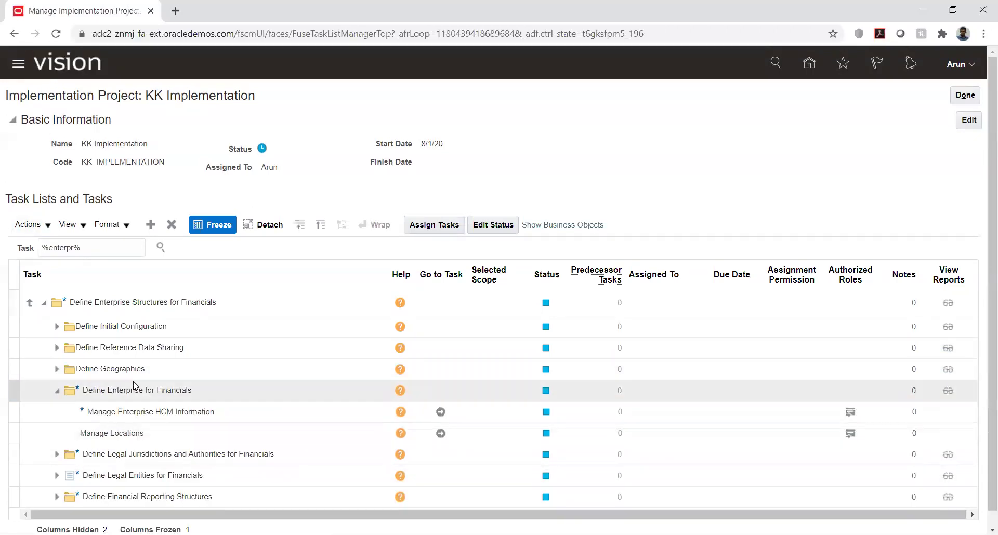
{"action": "scroll", "coordinate": [135, 387], "scroll_direction": "down", "scroll_amount": 1}
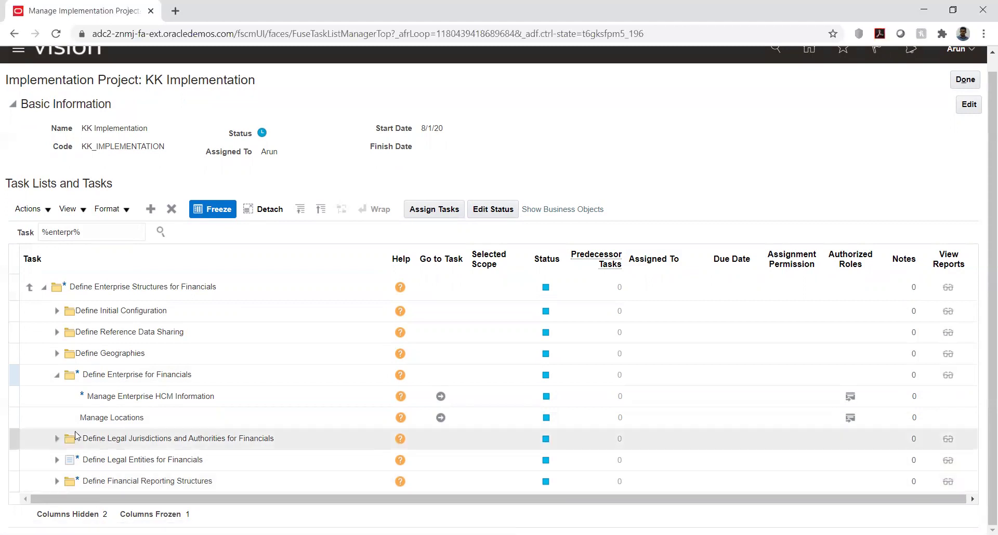
{"action": "left_click", "coordinate": [55, 464]}
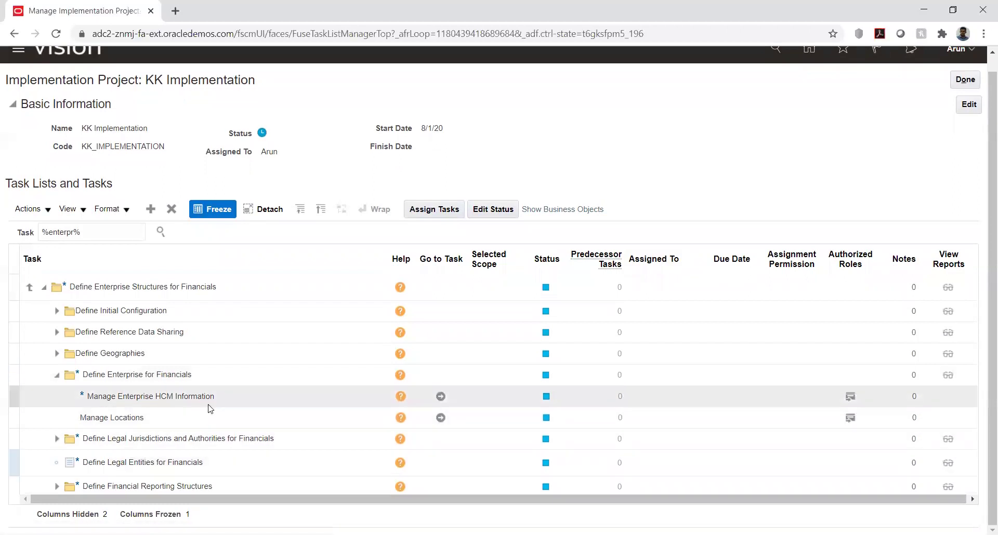
{"action": "scroll", "coordinate": [210, 409], "scroll_direction": "down", "scroll_amount": 1}
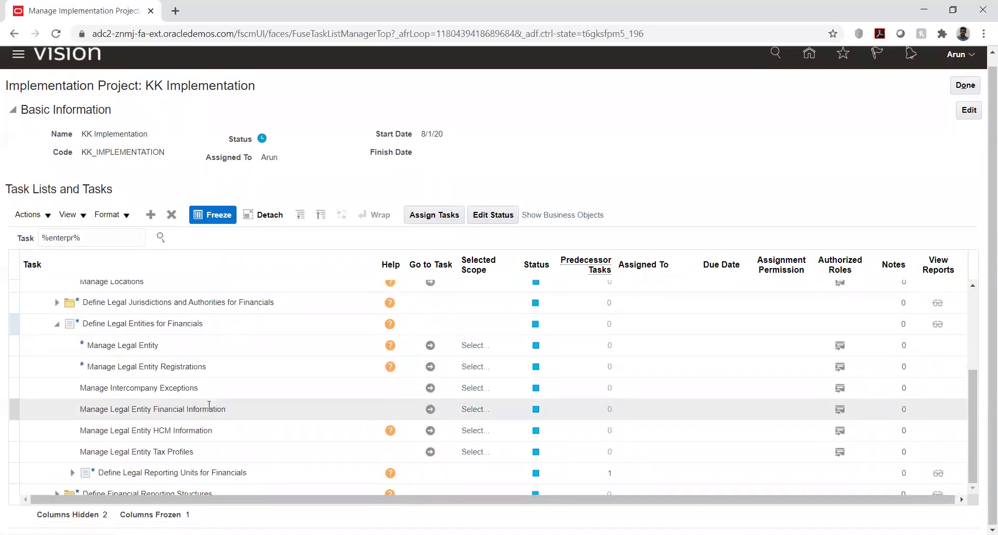
{"action": "left_click", "coordinate": [72, 473]}
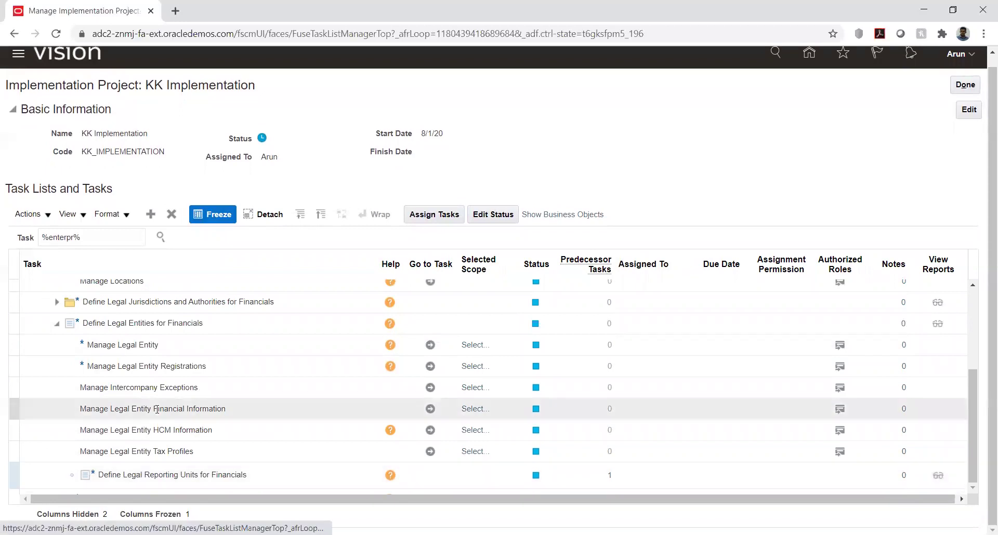
{"action": "scroll", "coordinate": [150, 380], "scroll_direction": "down", "scroll_amount": 3}
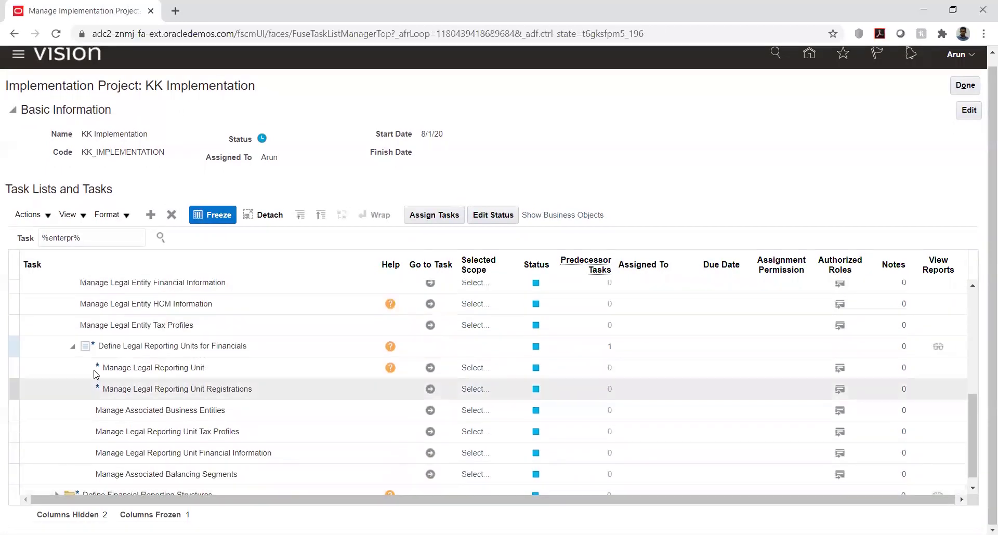
{"action": "scroll", "coordinate": [106, 373], "scroll_direction": "up", "scroll_amount": 5}
{"action": "scroll", "coordinate": [106, 374], "scroll_direction": "up", "scroll_amount": 5}
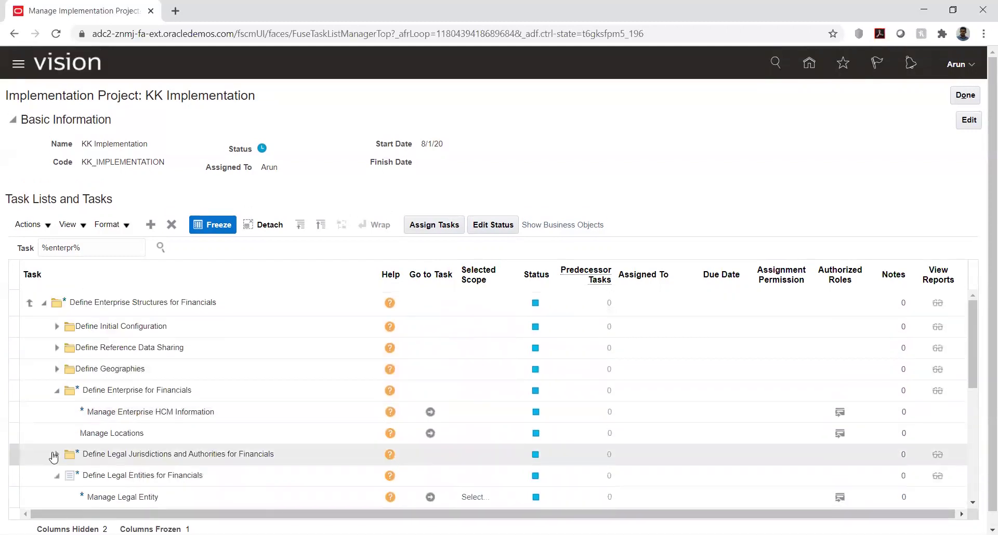
- Expand legal jurisdictions and Define Geographies, then list %enterpr% matches as flat results
{"action": "left_click", "coordinate": [58, 456]}
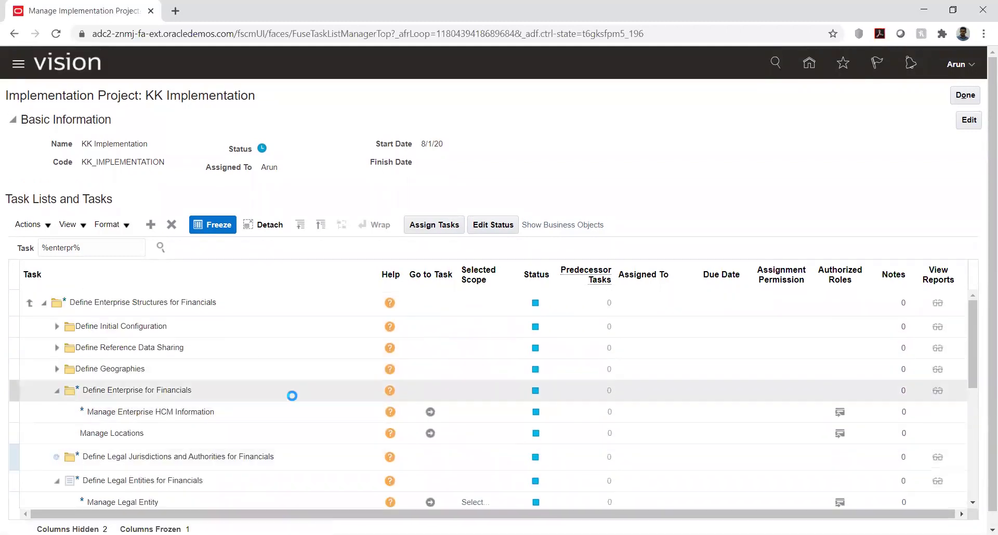
{"action": "scroll", "coordinate": [184, 407], "scroll_direction": "down", "scroll_amount": 10}
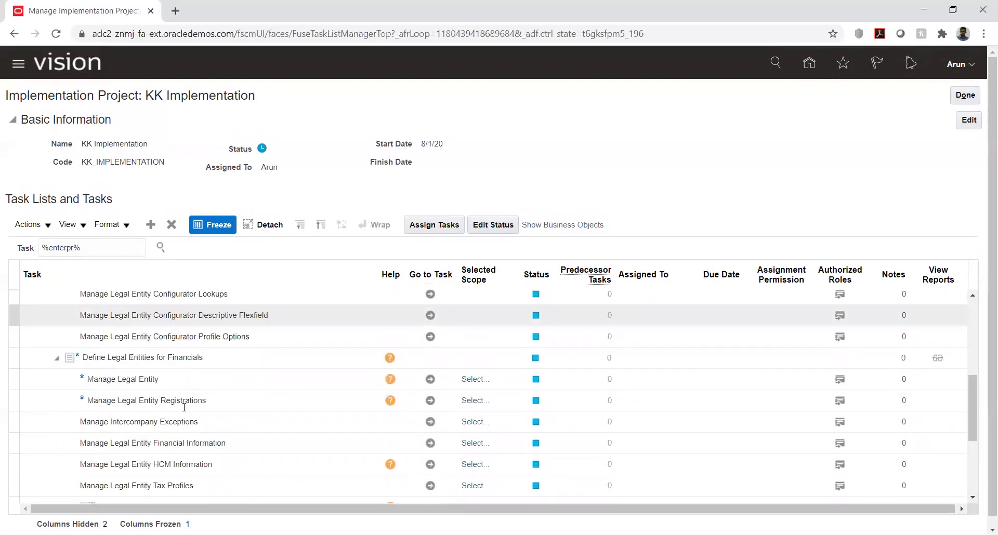
{"action": "scroll", "coordinate": [184, 410], "scroll_direction": "up", "scroll_amount": 10}
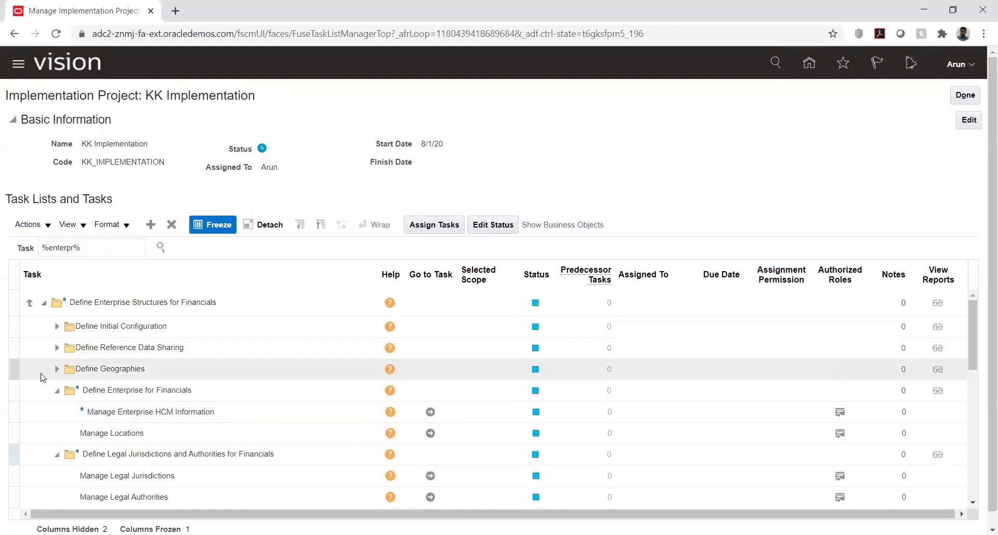
{"action": "left_click", "coordinate": [57, 369]}
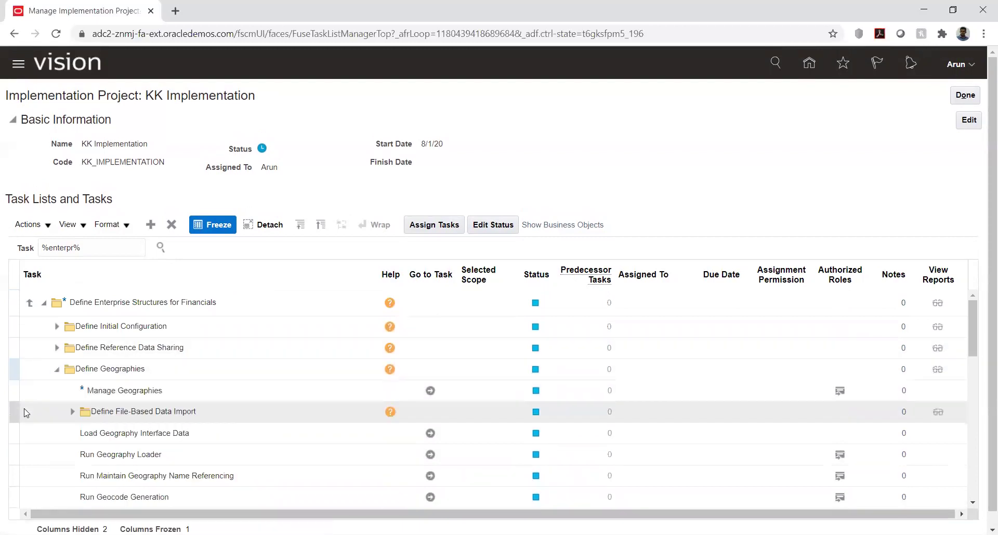
{"action": "scroll", "coordinate": [119, 398], "scroll_direction": "down", "scroll_amount": 3}
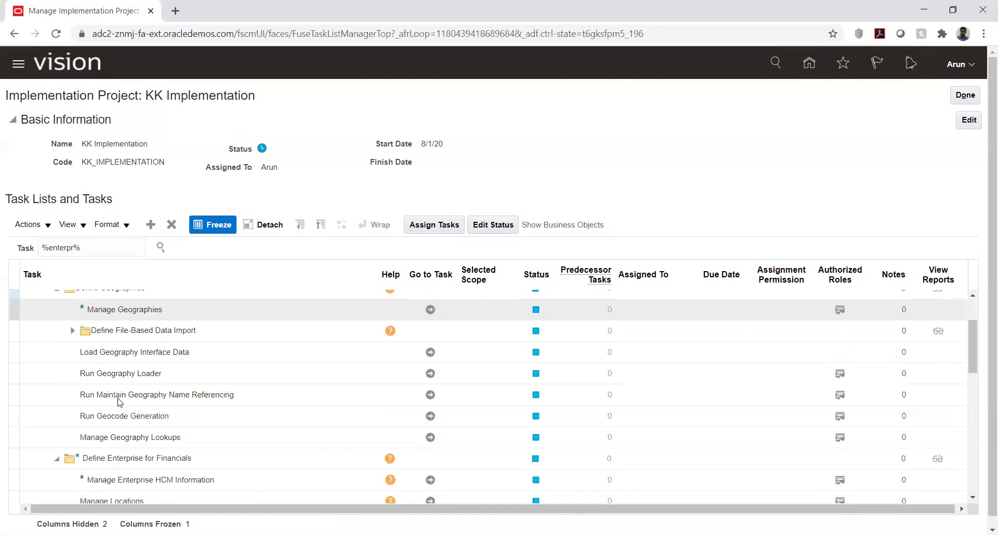
{"action": "scroll", "coordinate": [119, 398], "scroll_direction": "up", "scroll_amount": 3}
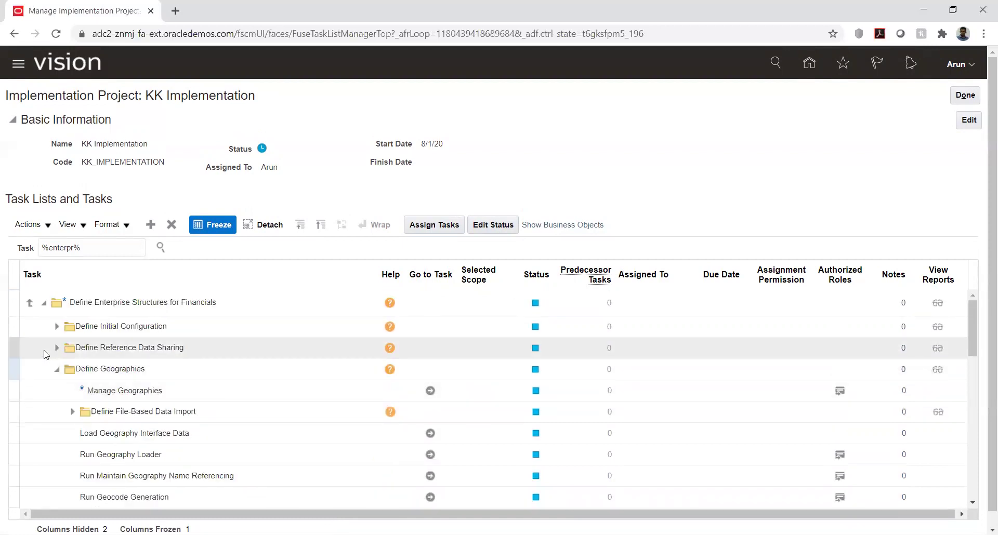
{"action": "left_click", "coordinate": [162, 250]}
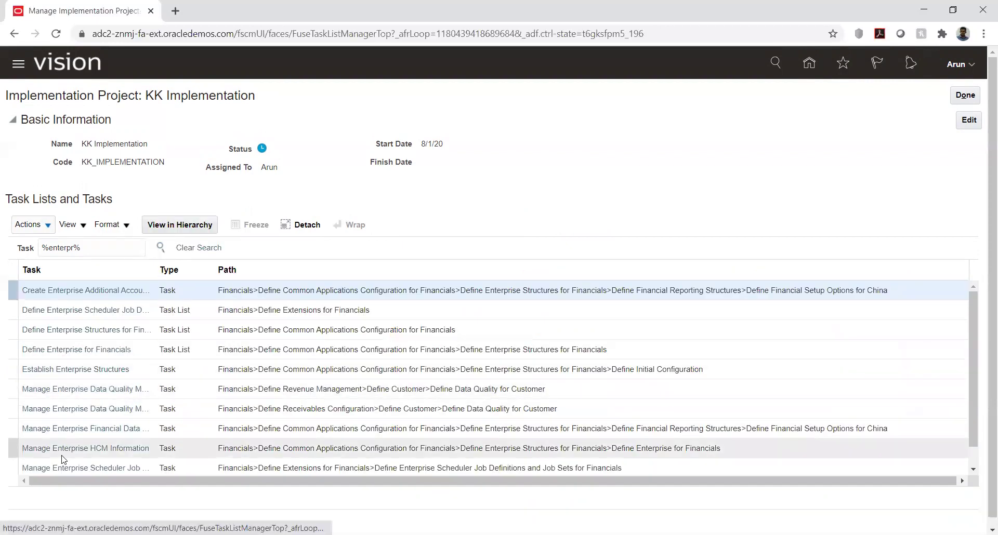
- Open the Establish Enterprise Structures task from the %enterpr% search results
{"action": "left_click", "coordinate": [45, 371]}
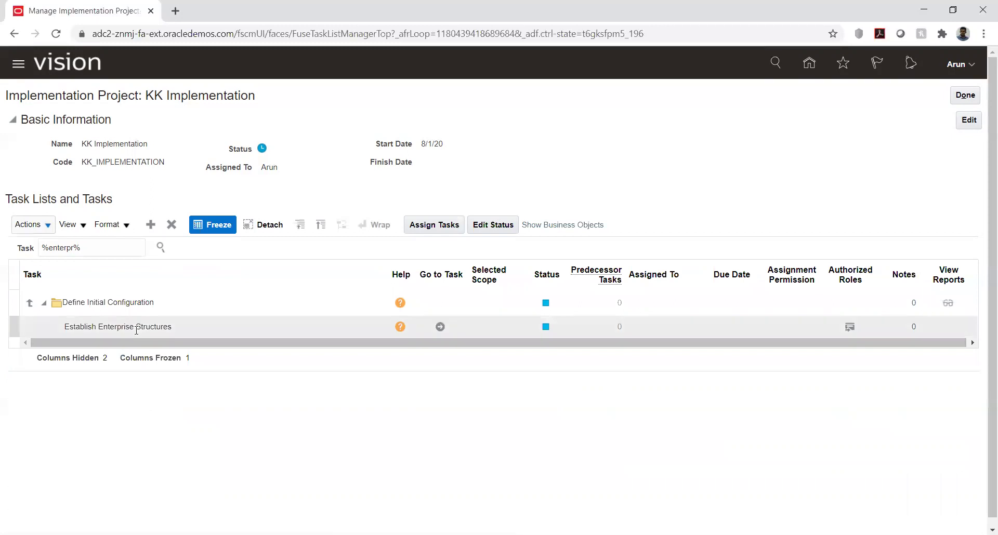
{"action": "left_click", "coordinate": [441, 326]}
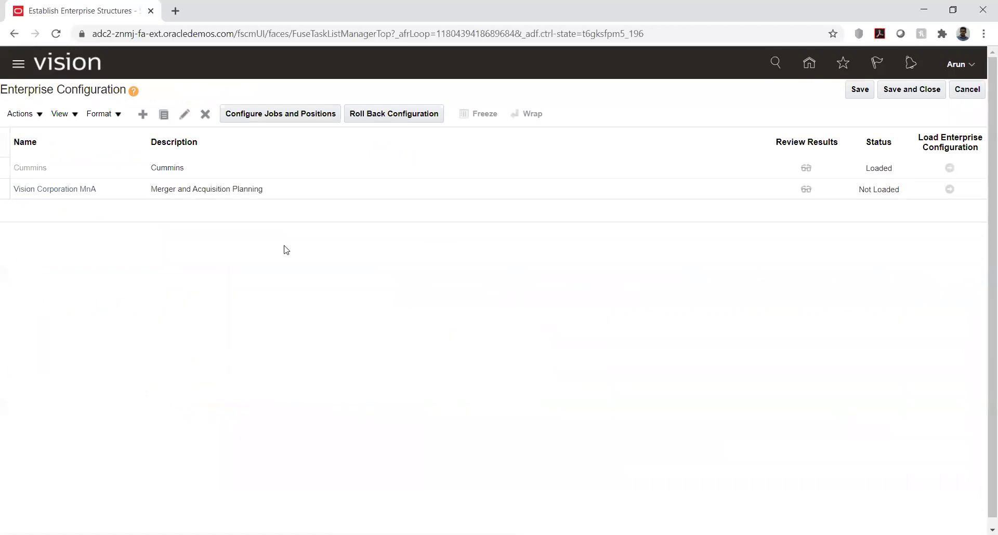
- Open Vision Corporation MnA and highlight the enterprise name Vision Corporation for review
{"action": "left_click", "coordinate": [57, 190]}
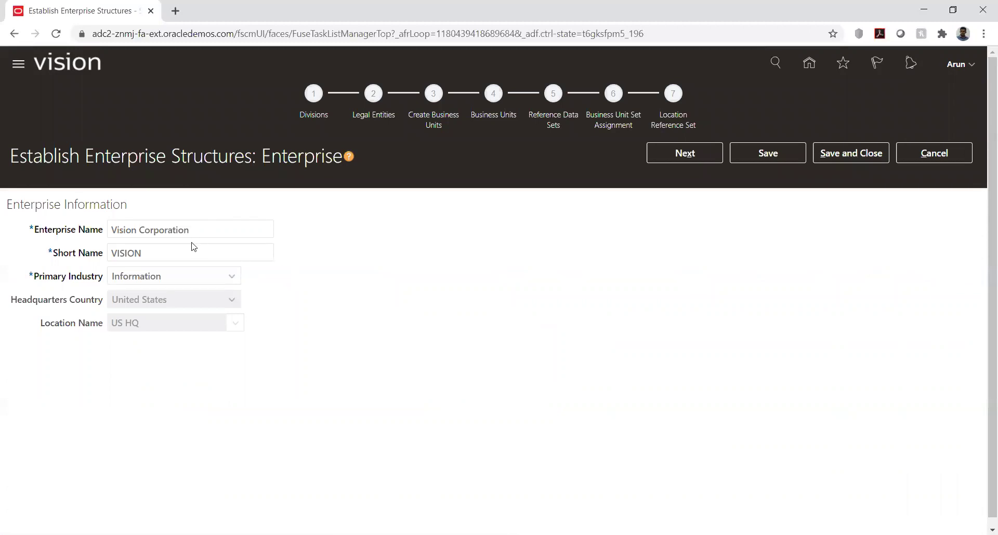
{"action": "left_click_drag", "start_coordinate": [121, 228], "coordinate": [196, 229]}
{"action": "left_click", "coordinate": [545, 272]}
{"action": "left_click", "coordinate": [111, 228]}
{"action": "left_click_drag", "start_coordinate": [111, 228], "coordinate": [245, 227]}
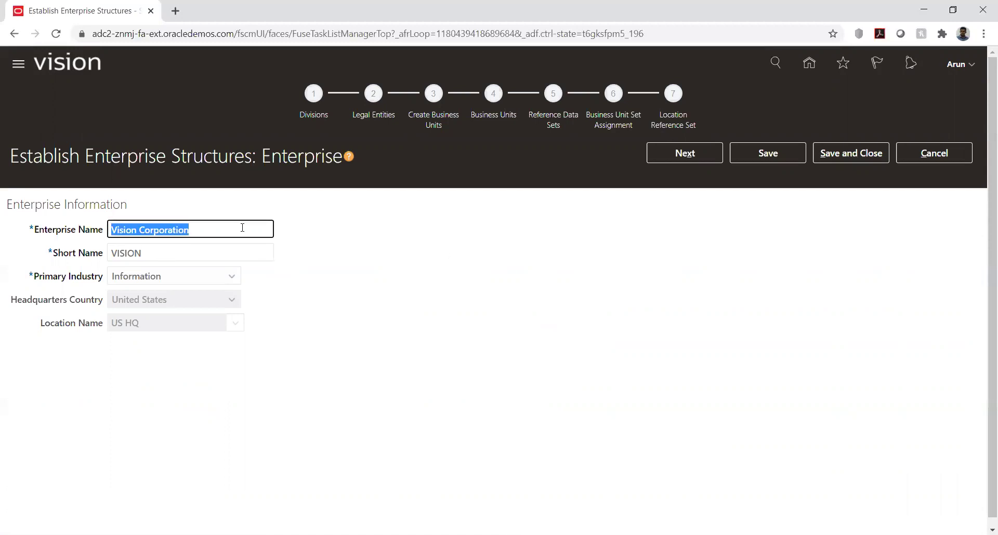
{"action": "left_click", "coordinate": [562, 266]}
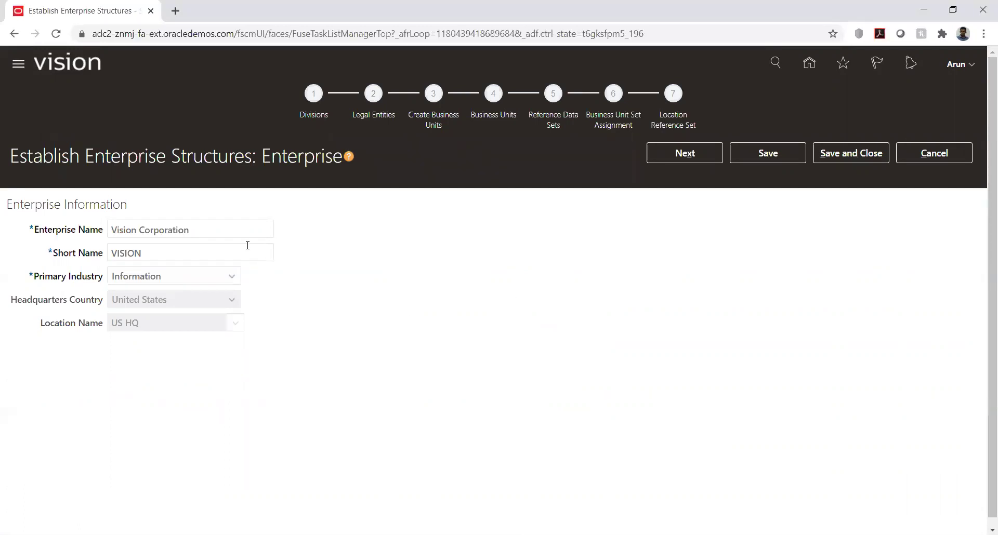
{"action": "left_click", "coordinate": [114, 230]}
{"action": "left_click_drag", "start_coordinate": [115, 230], "coordinate": [207, 227]}
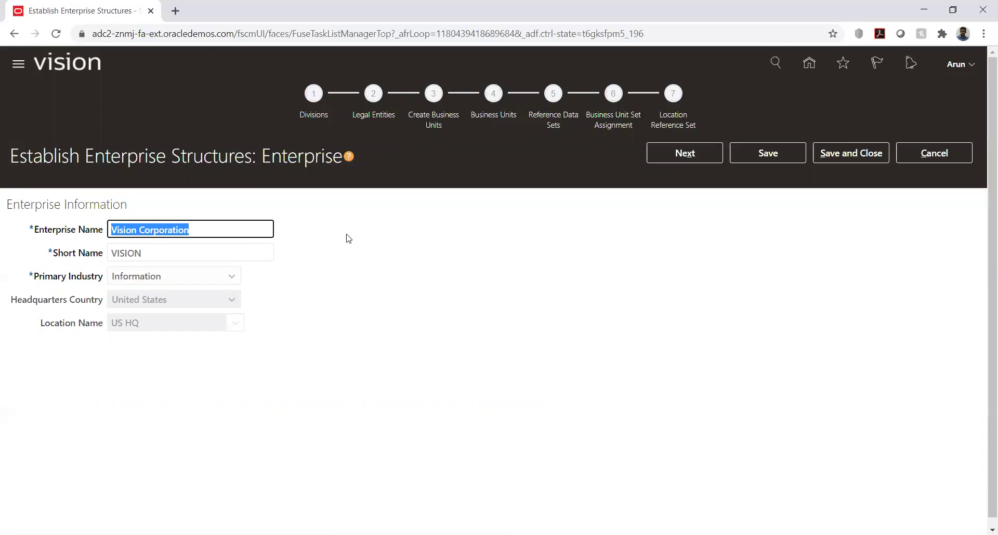
{"action": "left_click", "coordinate": [348, 238]}
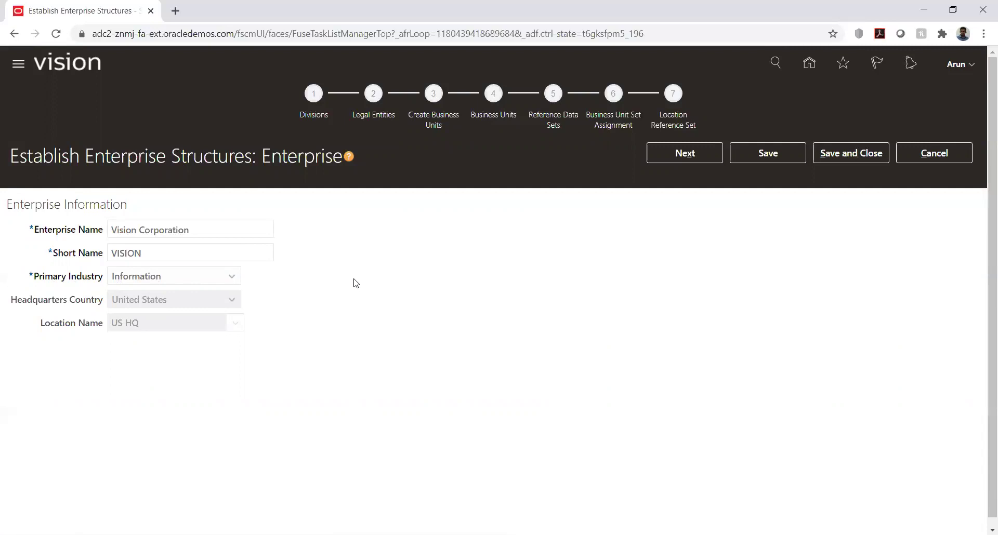
- Move from the Enterprise page to Divisions, showing APAC, Americas and EMEA
{"action": "left_click", "coordinate": [673, 154]}
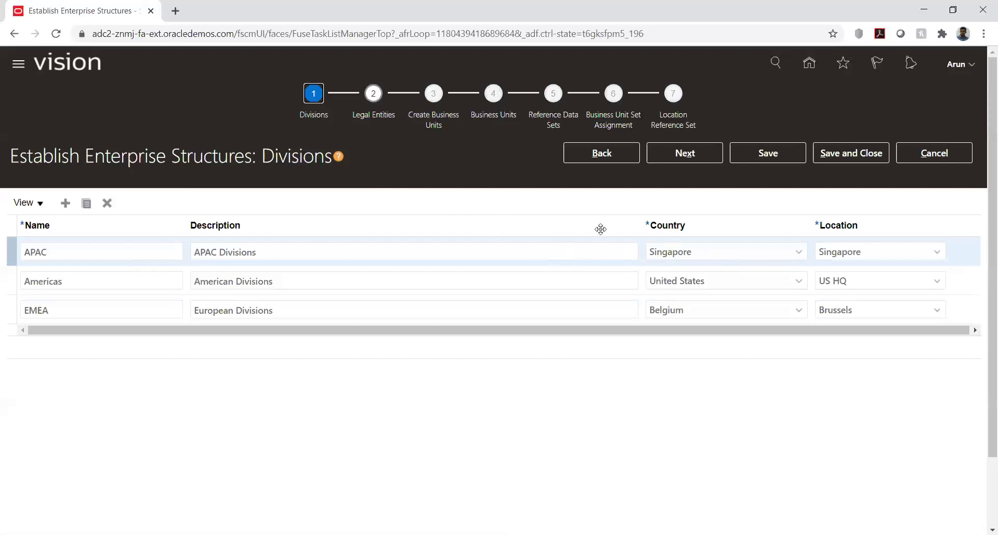
- Proceed to Legal Entities, listing seven Vision entities under Vision Corporation
{"action": "left_click", "coordinate": [693, 152]}
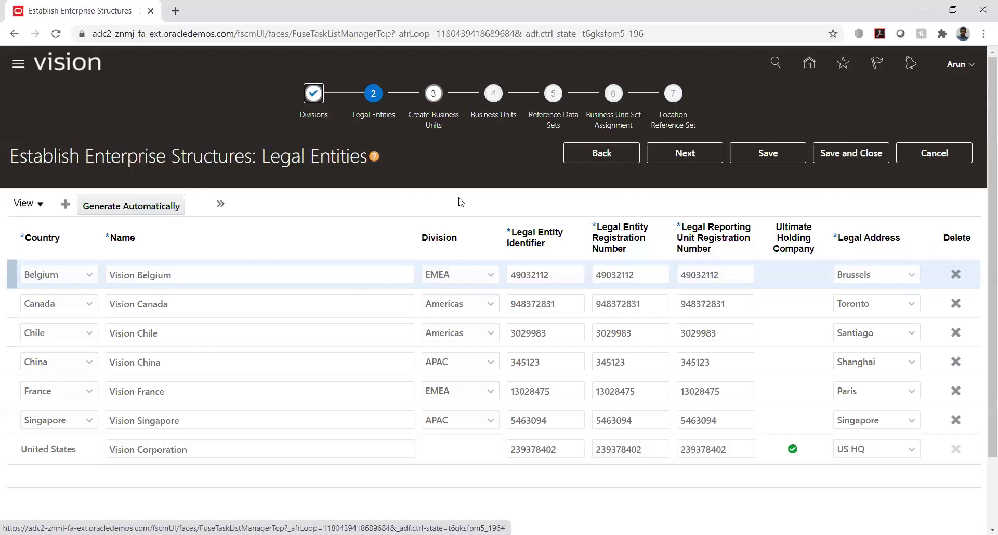
- Return to Divisions and show the Location choices for the APAC division
{"action": "left_click", "coordinate": [601, 153]}
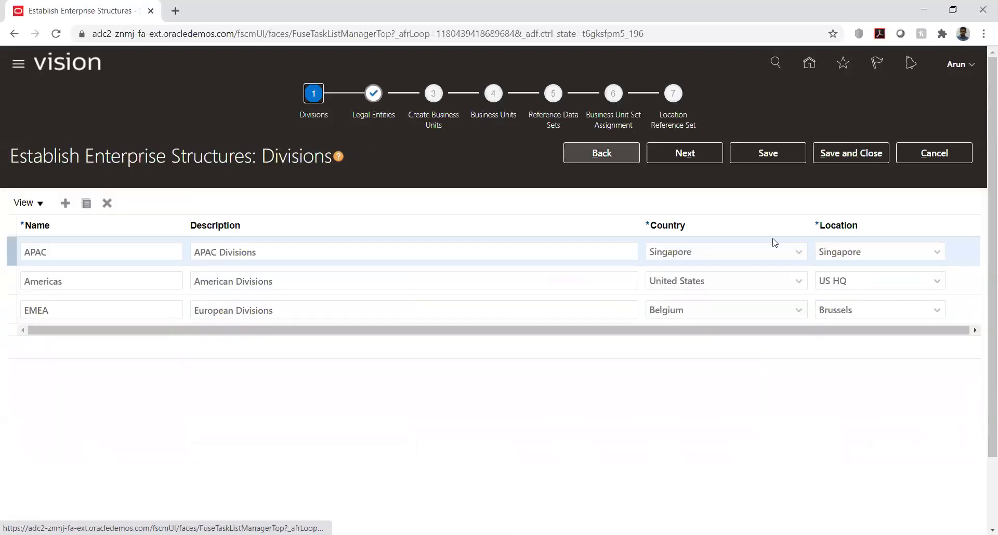
{"action": "left_click", "coordinate": [937, 251]}
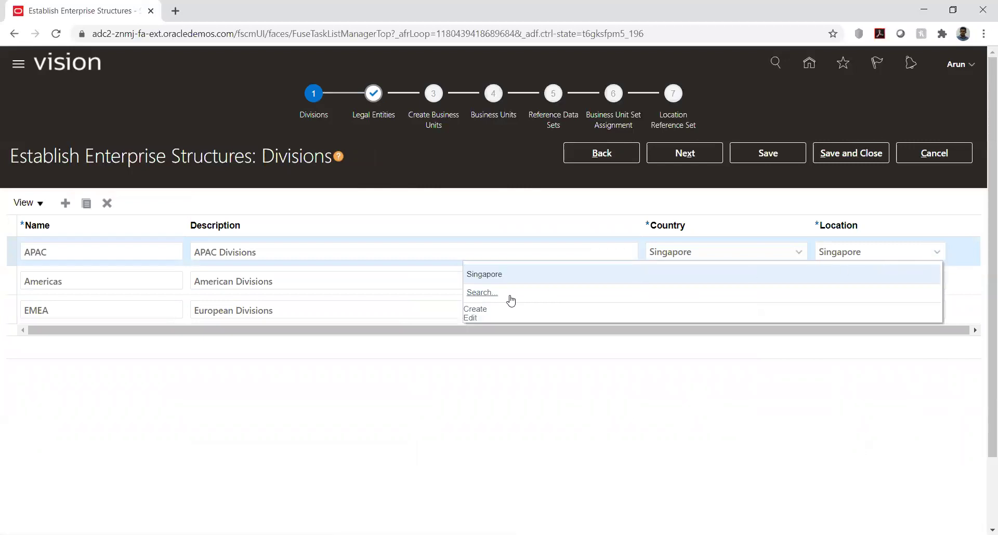
- Cancel a new APAC location unsaved, keep Singapore, and advance to Legal Entities
{"action": "left_click", "coordinate": [474, 309]}
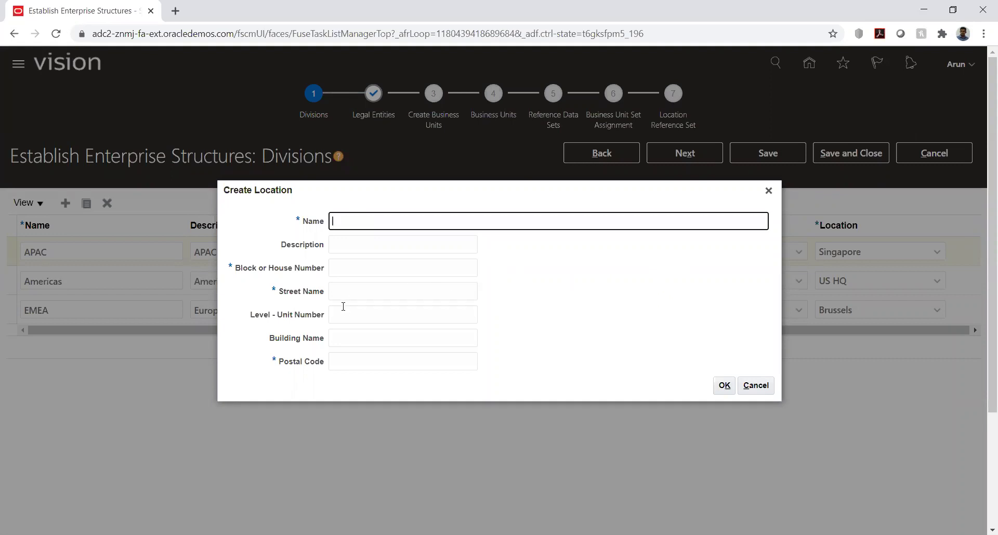
{"action": "left_click", "coordinate": [762, 387]}
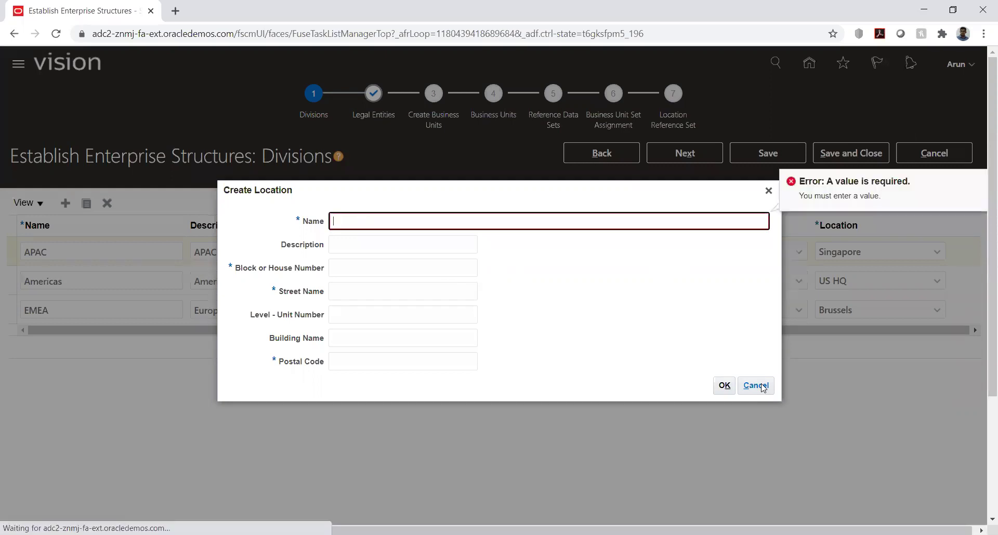
{"action": "left_click", "coordinate": [766, 192]}
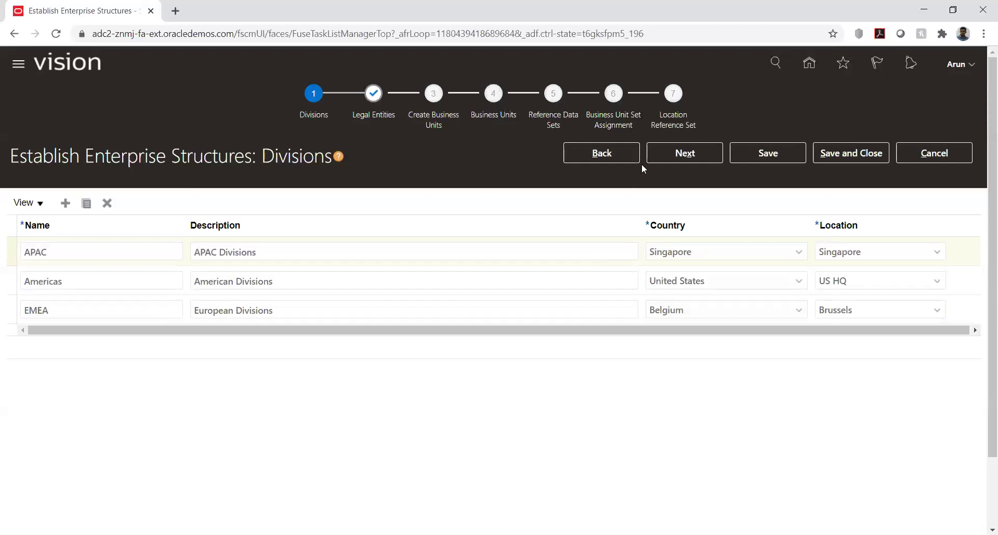
{"action": "left_click", "coordinate": [662, 156]}
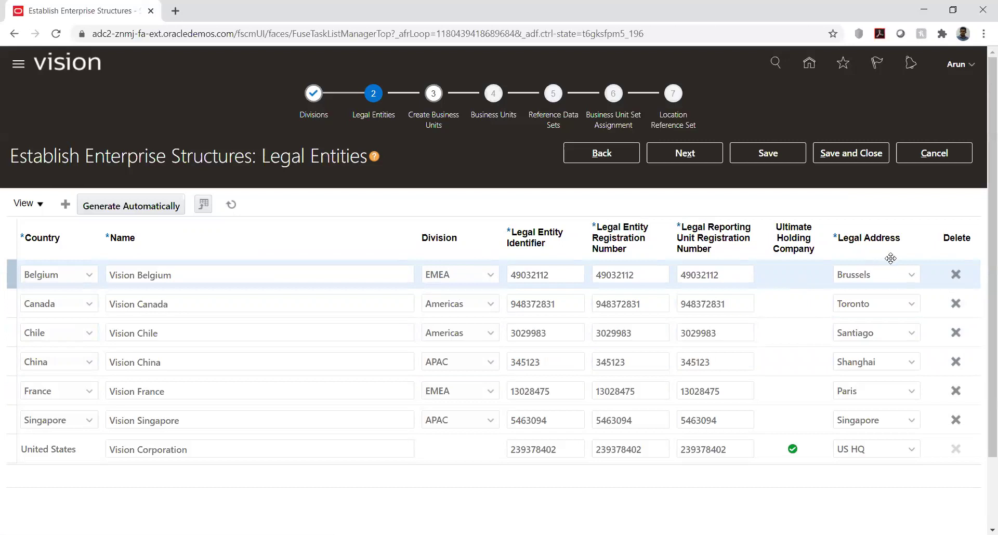
- Leave Vision Belgium's legal address unchanged and go back to the Divisions step
{"action": "left_click", "coordinate": [911, 274]}
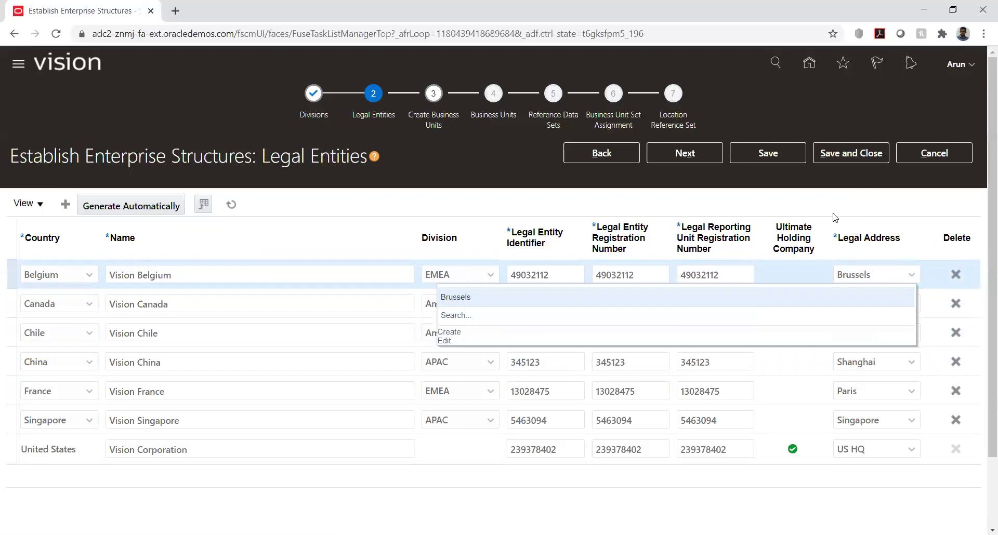
{"action": "left_click", "coordinate": [813, 203]}
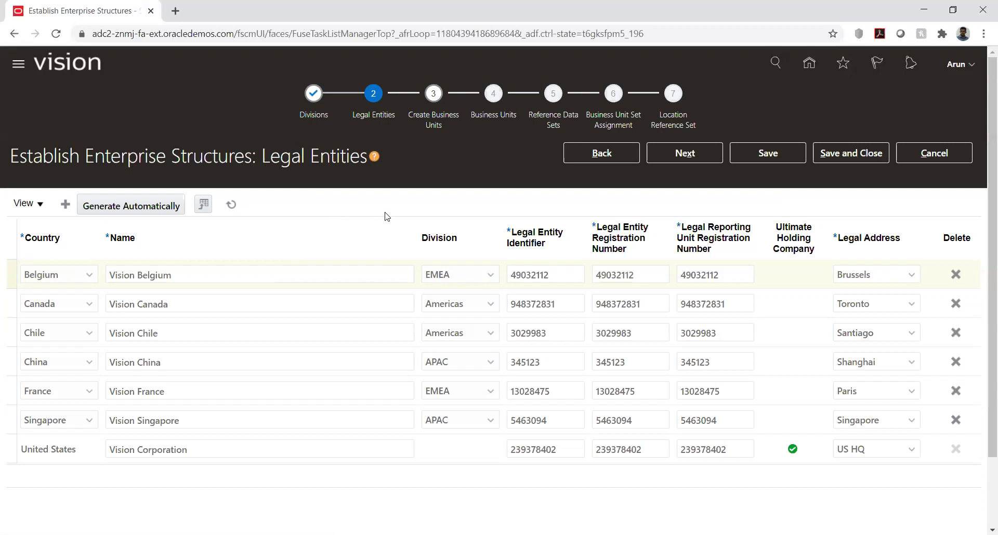
{"action": "left_click", "coordinate": [585, 155]}
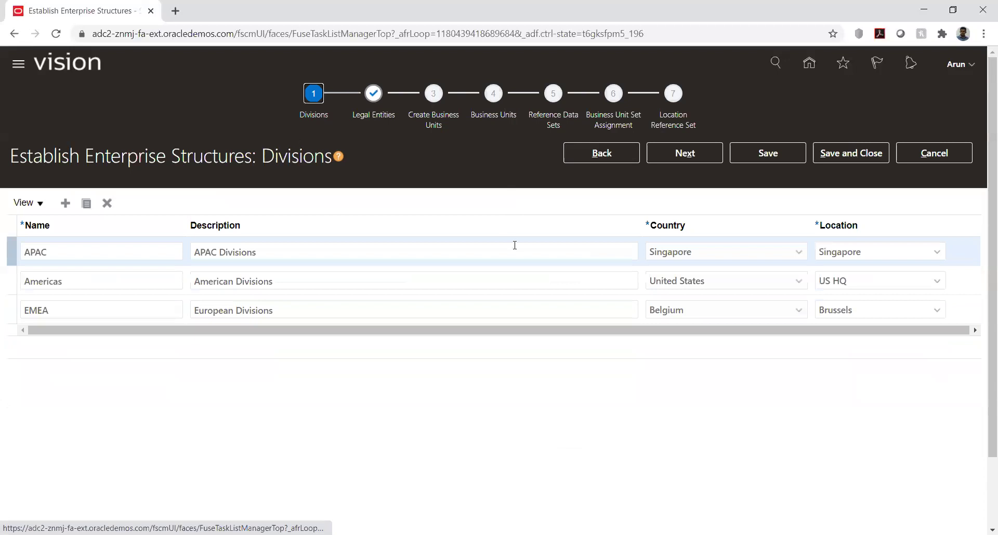
- Advance from Divisions to the Legal Entities step with the seven Vision entities
{"action": "left_click", "coordinate": [680, 155]}
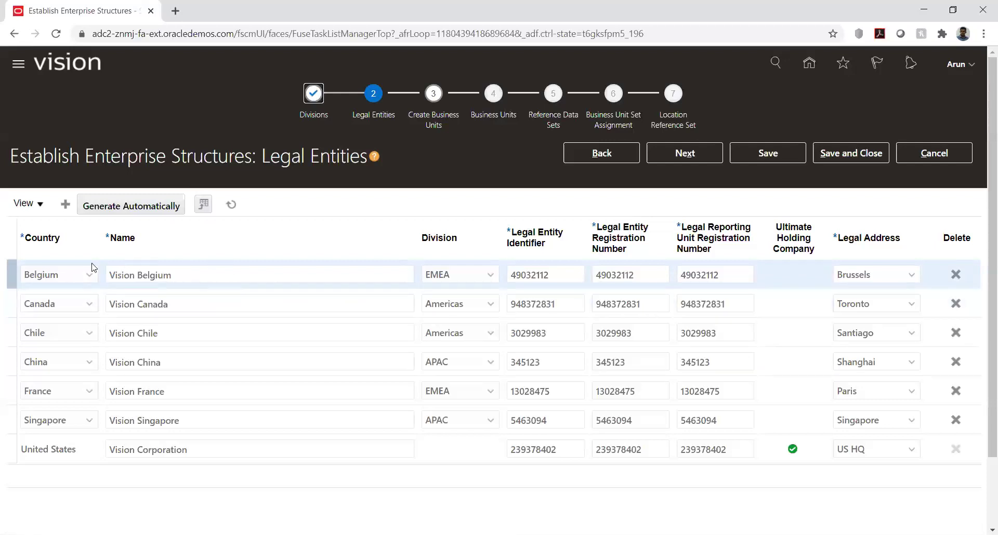
{"action": "left_click", "coordinate": [490, 279]}
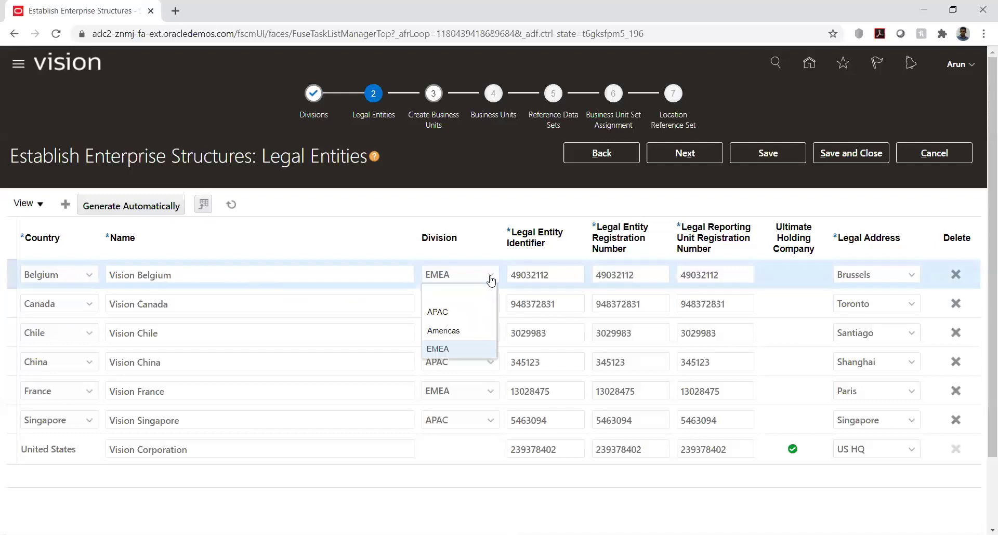
{"action": "left_click", "coordinate": [433, 205]}
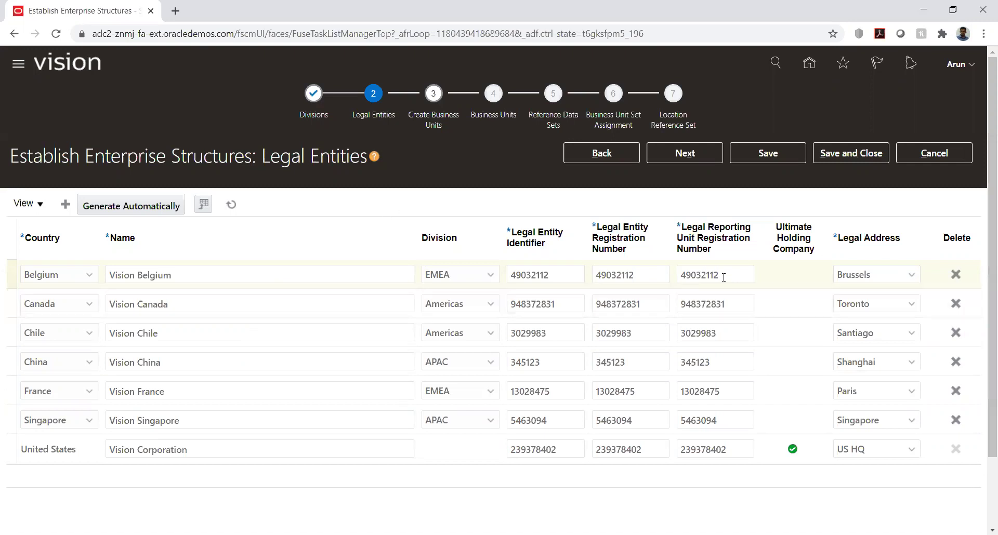
- Keep Vision Belgium's legal address as is and return to the Divisions step
{"action": "left_click", "coordinate": [911, 275]}
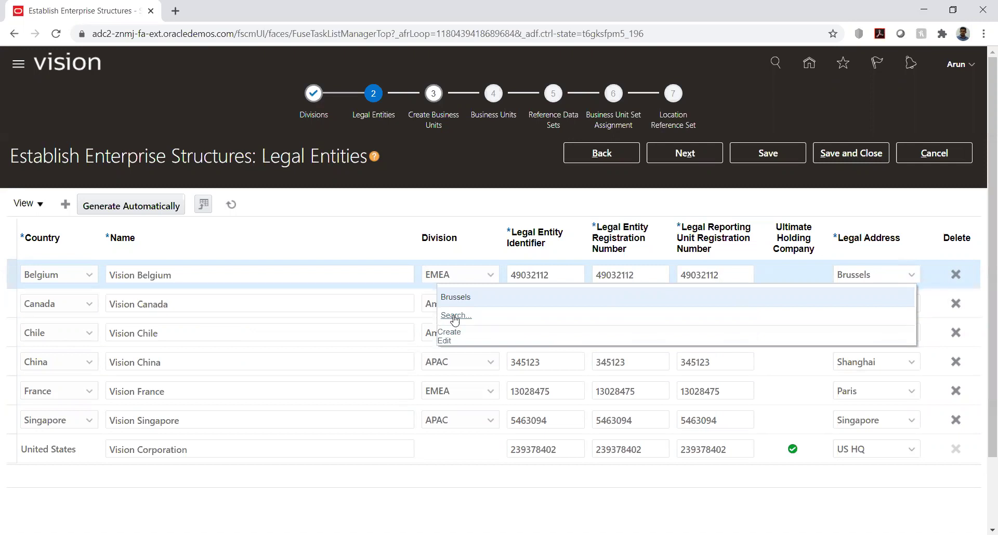
{"action": "left_click", "coordinate": [853, 208]}
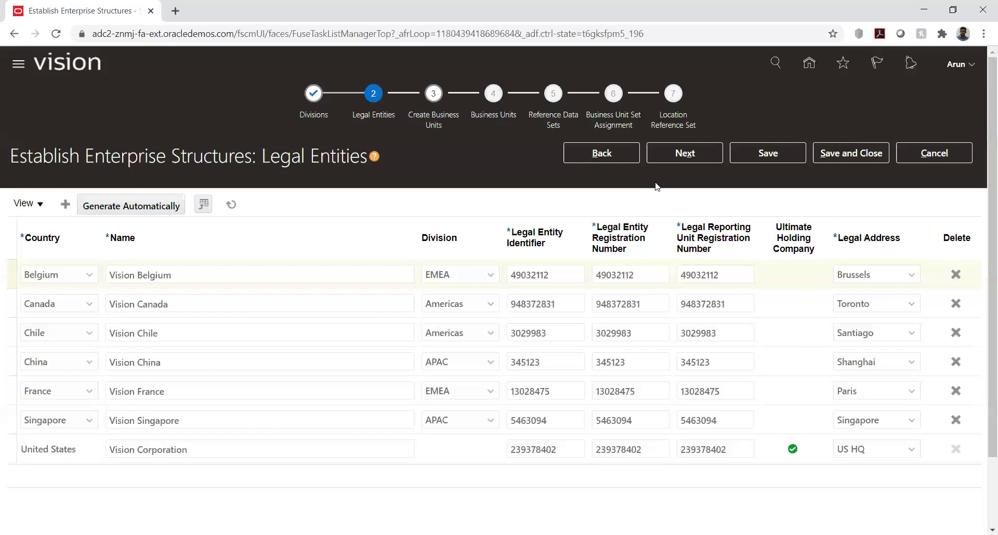
{"action": "left_click", "coordinate": [622, 151]}
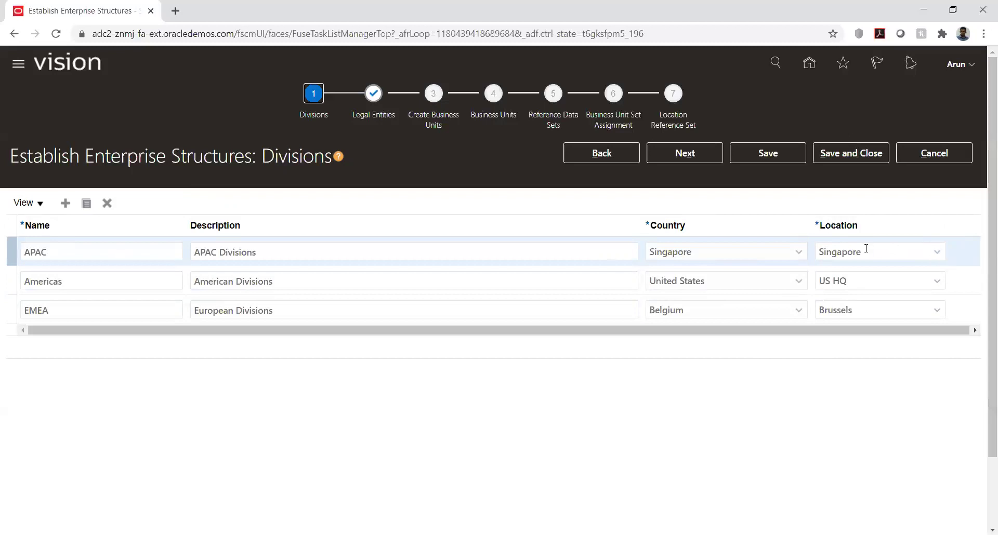
- Keep the APAC division's location at Singapore and advance to Legal Entities
{"action": "left_click", "coordinate": [938, 254]}
{"action": "left_click", "coordinate": [867, 207]}
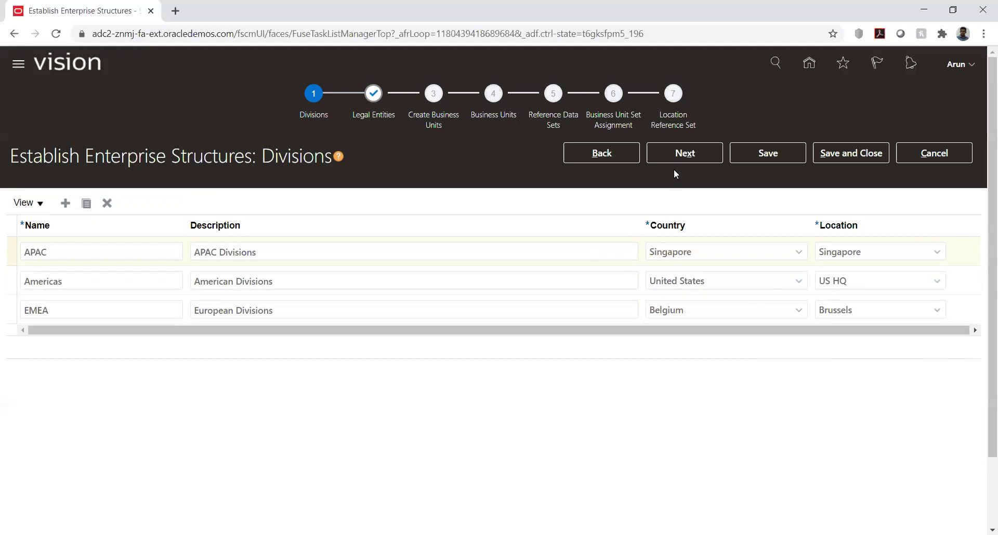
{"action": "left_click", "coordinate": [676, 155]}
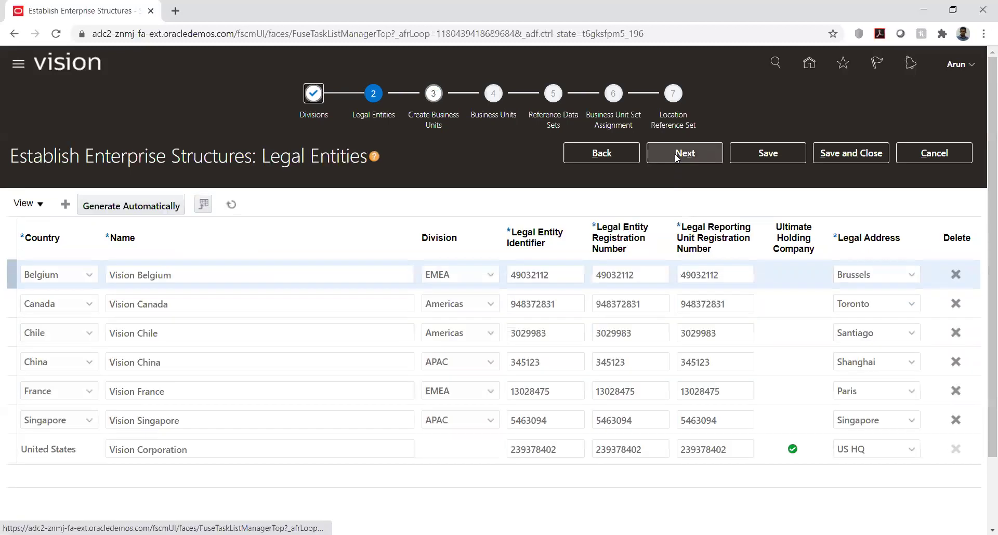
- Advance to Create Business Units, with units proposed at Legal Entity level for all seven entities
{"action": "left_click", "coordinate": [676, 156]}
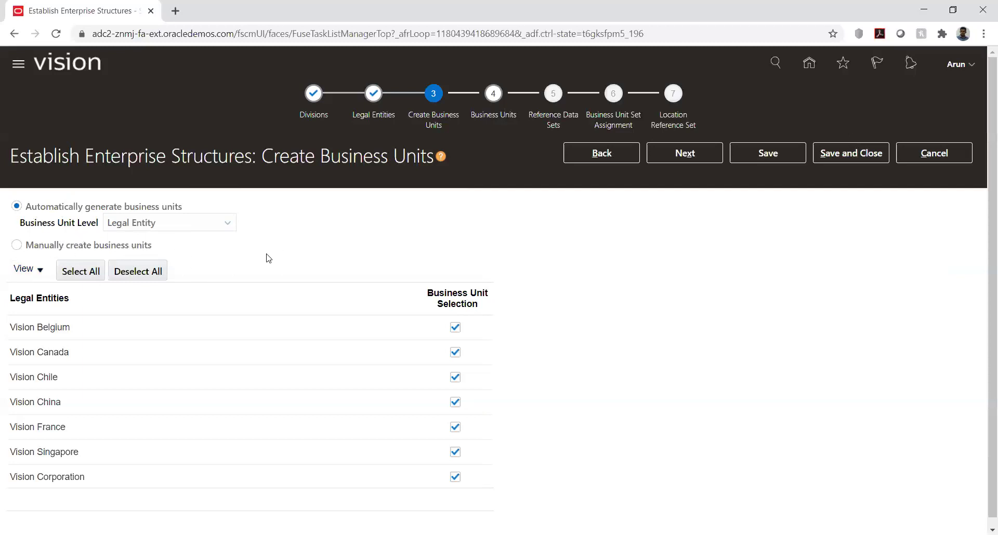
- Try manual business unit creation, accept the deletion warning, then revert and reload the step
{"action": "left_click", "coordinate": [16, 248]}
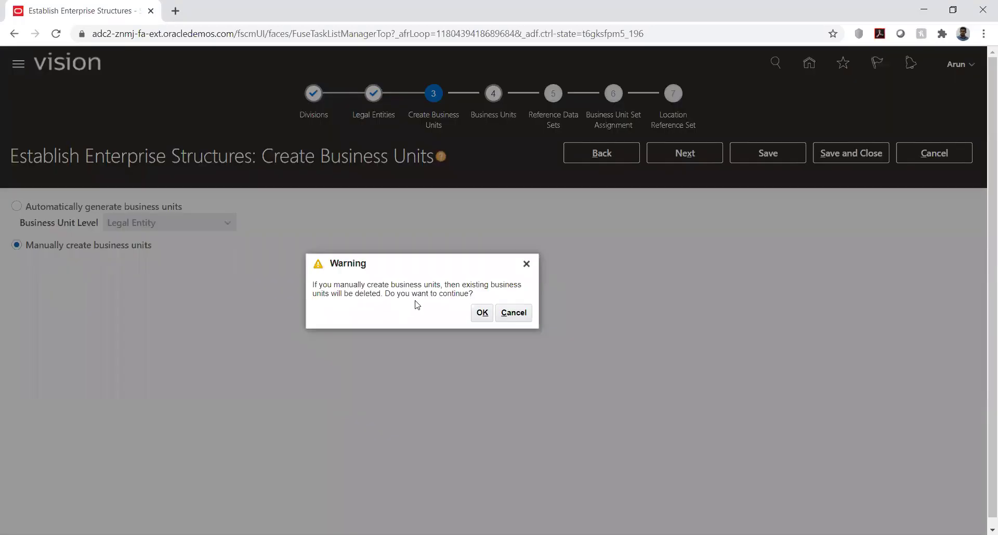
{"action": "left_click", "coordinate": [482, 313]}
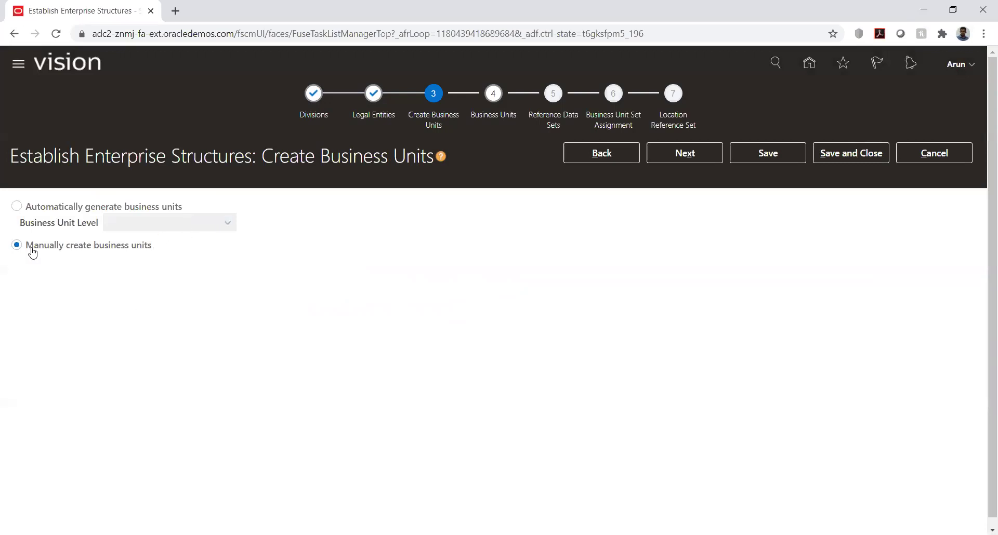
{"action": "left_click", "coordinate": [31, 207]}
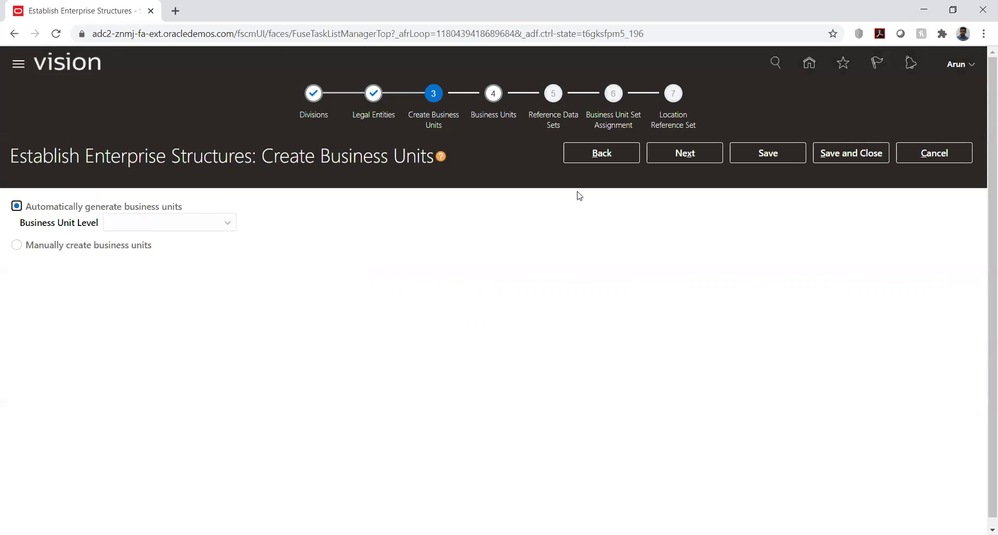
{"action": "left_click", "coordinate": [583, 154]}
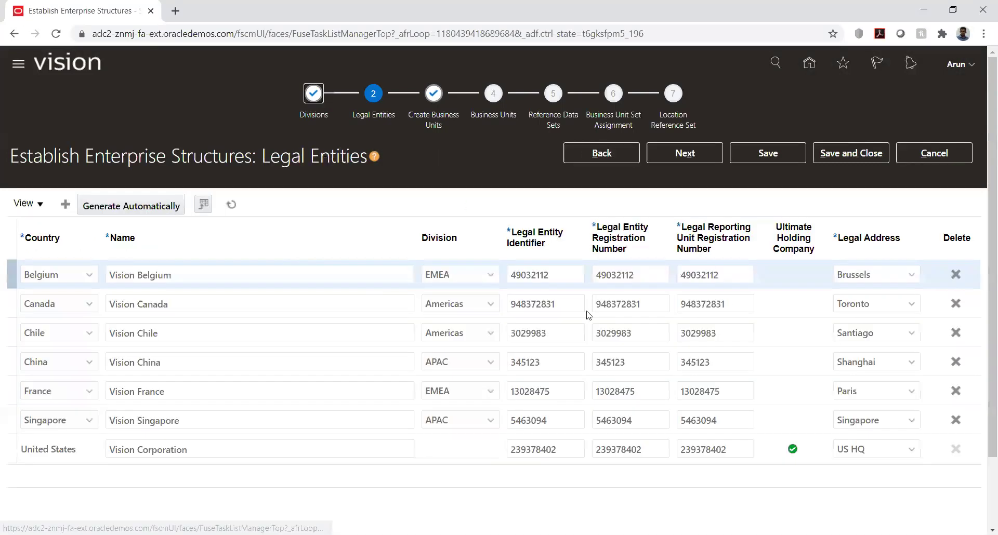
{"action": "left_click", "coordinate": [695, 152]}
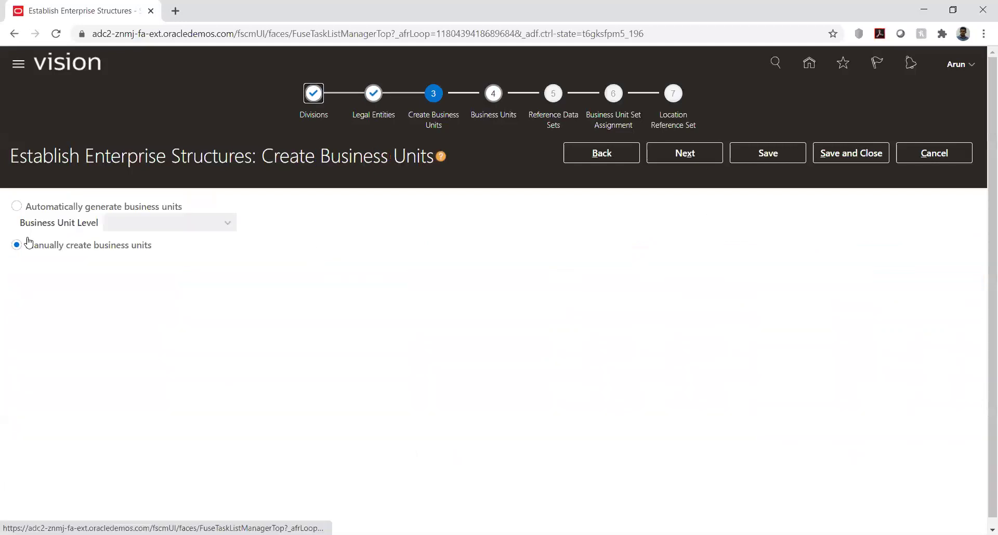
- Generate business units automatically at Country level, confirm the warning, and mark Australia
{"action": "left_click", "coordinate": [16, 206]}
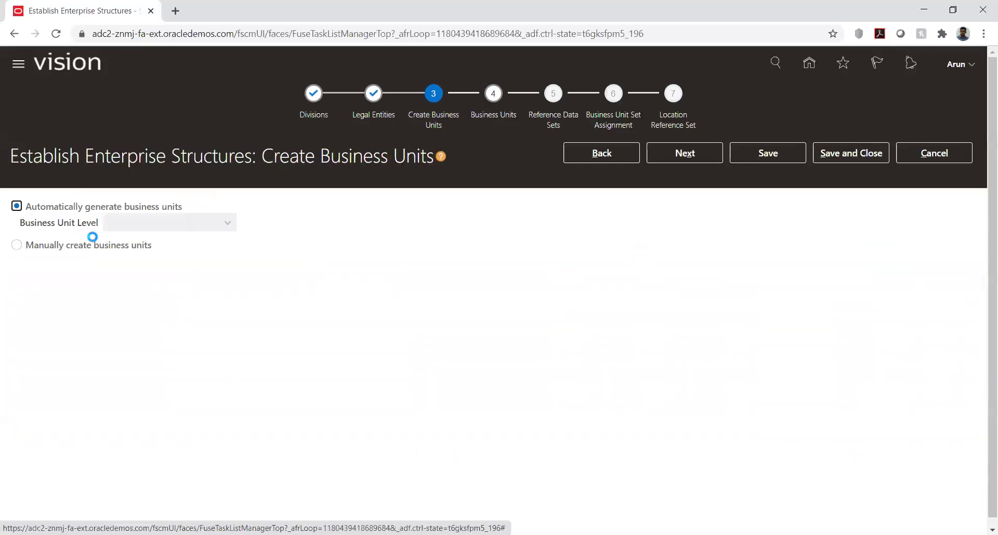
{"action": "left_click", "coordinate": [226, 223]}
{"action": "left_click", "coordinate": [187, 258]}
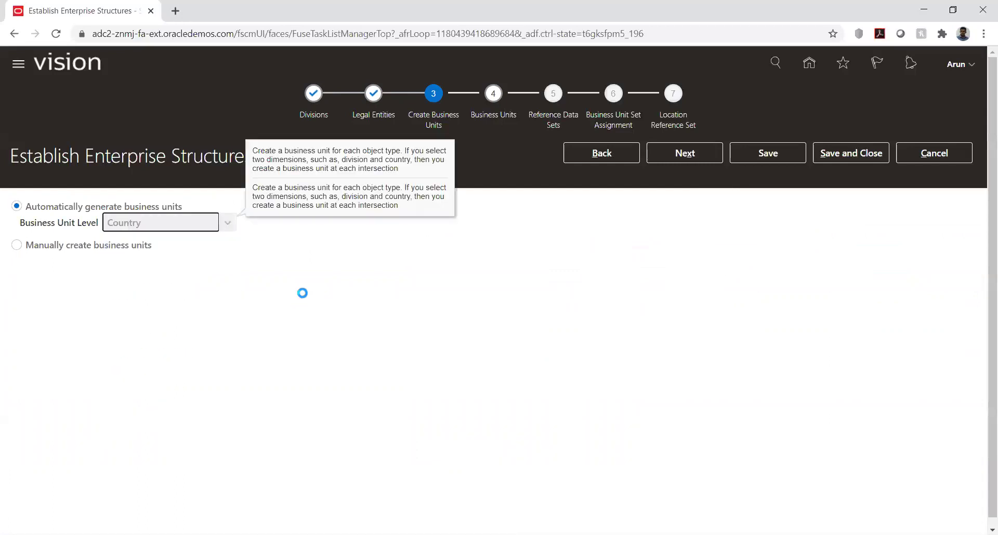
{"action": "left_click", "coordinate": [486, 313]}
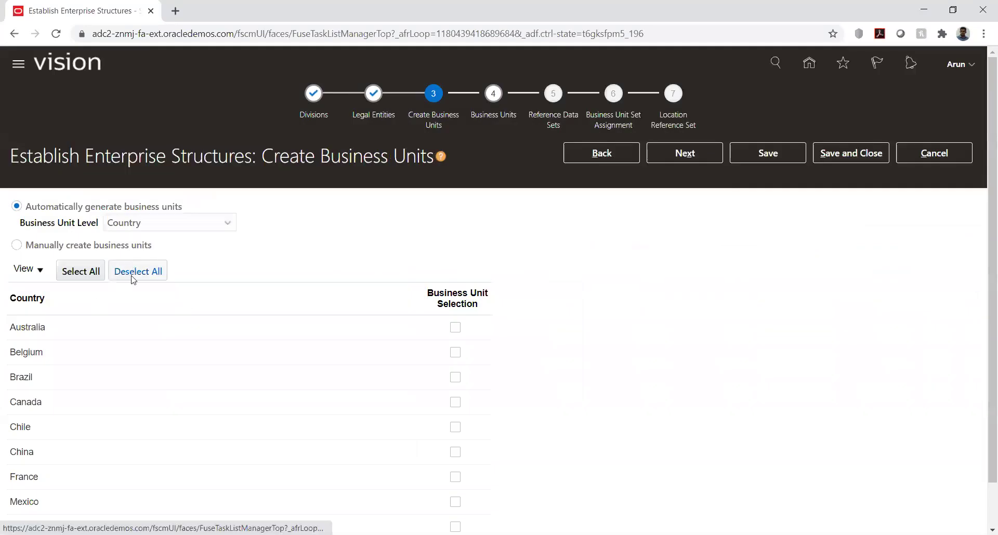
{"action": "left_click", "coordinate": [455, 327]}
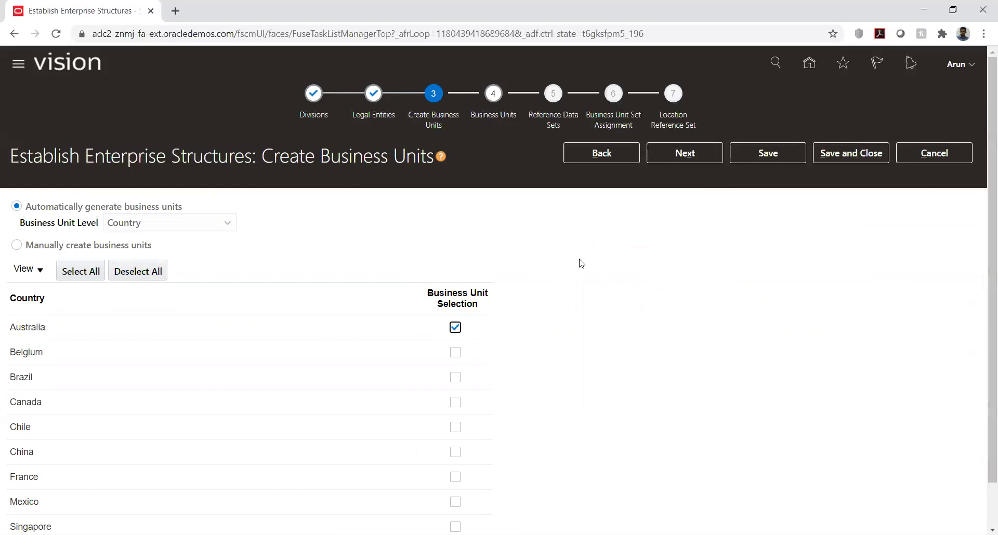
- Switch the business unit level to Division, select only APAC, and continue
{"action": "left_click", "coordinate": [224, 228]}
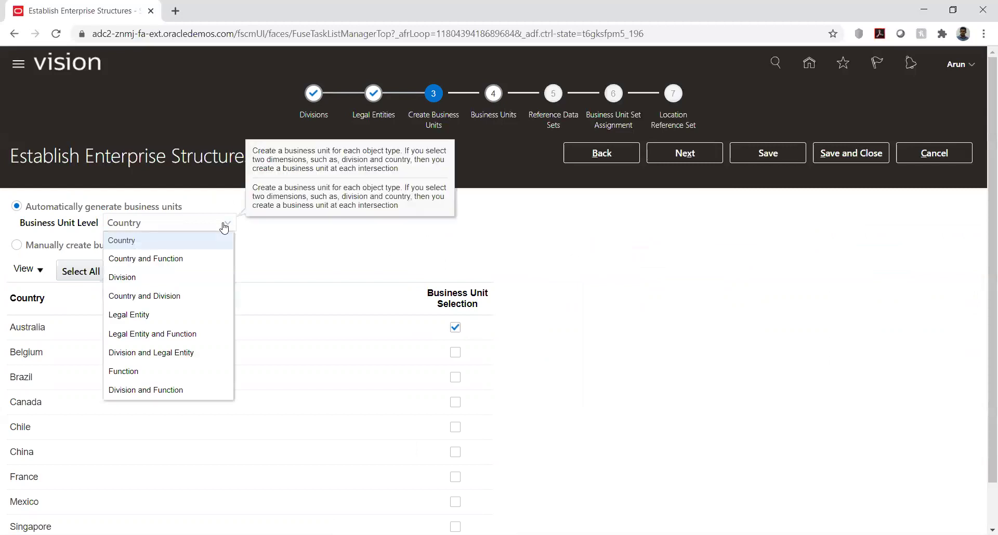
{"action": "left_click", "coordinate": [190, 278]}
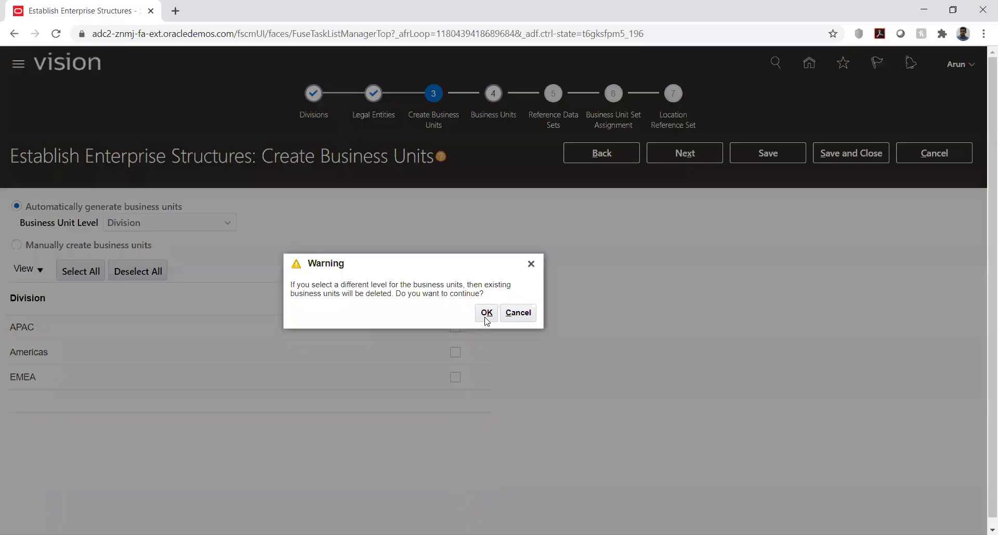
{"action": "key", "text": "Return"}
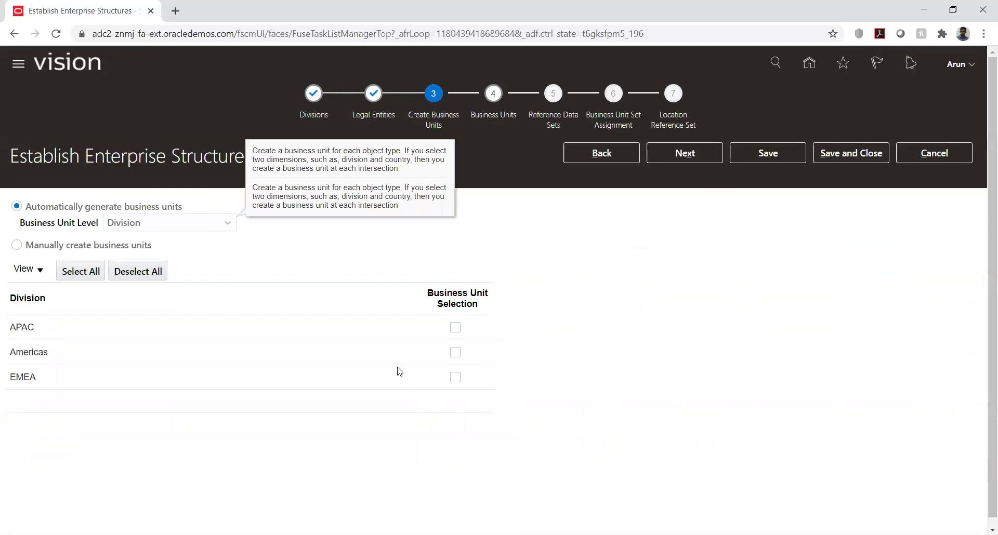
{"action": "left_click", "coordinate": [455, 328]}
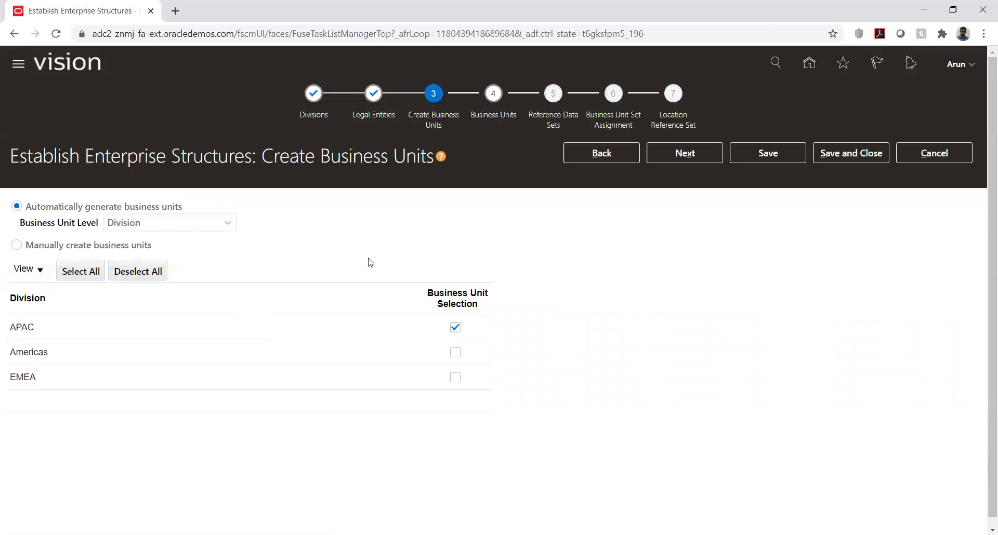
{"action": "left_click", "coordinate": [690, 155]}
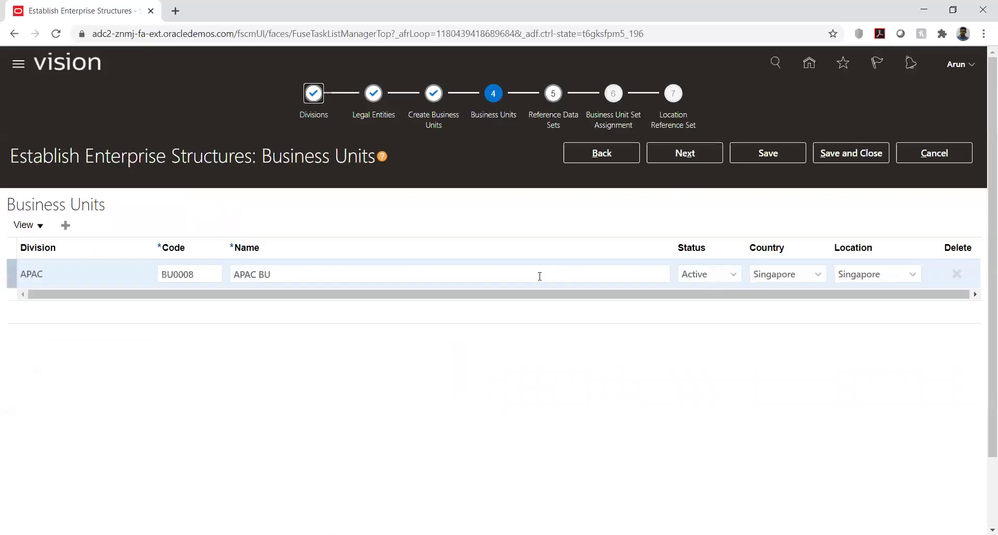
- Add a blank business unit row above APAC BU, then delete it unfilled
{"action": "left_click", "coordinate": [66, 232]}
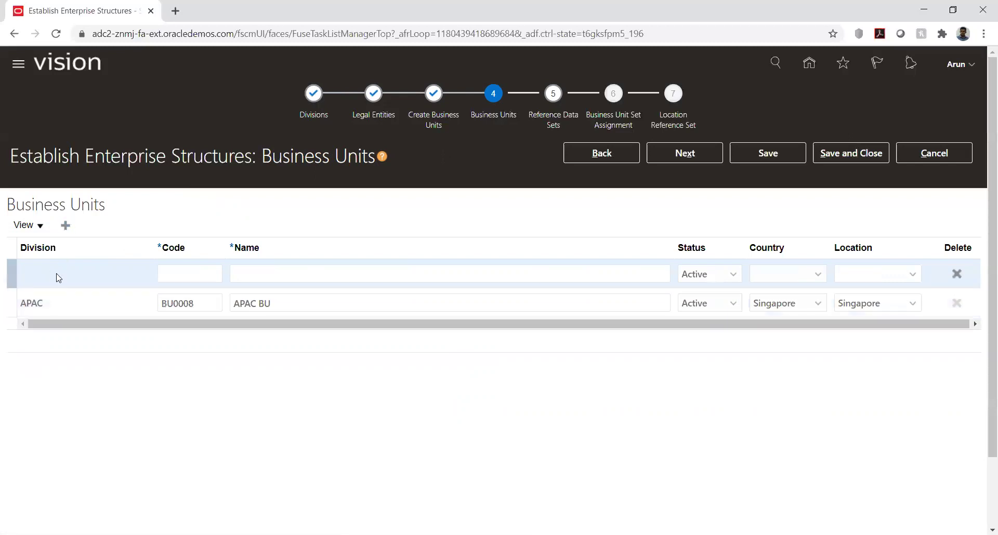
{"action": "left_click", "coordinate": [59, 279]}
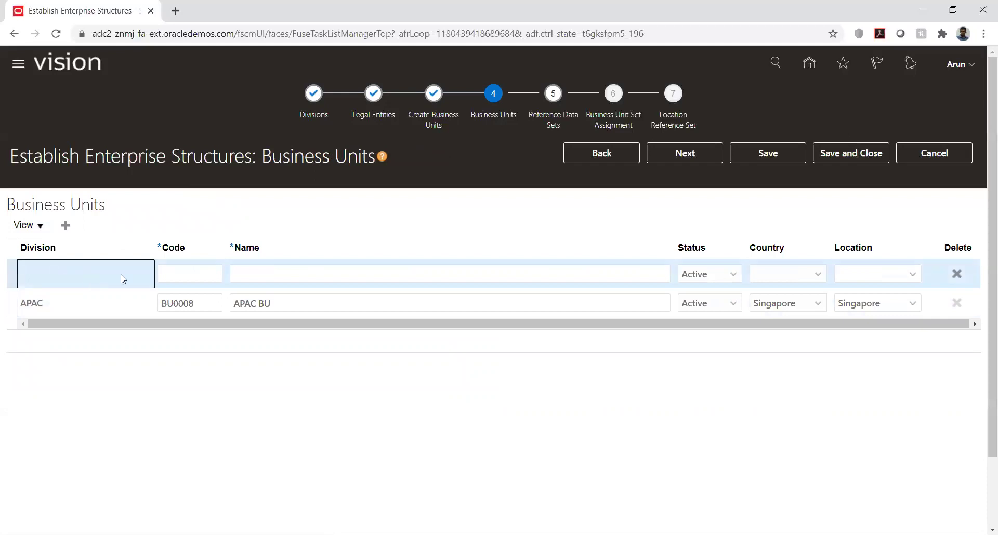
{"action": "left_click", "coordinate": [188, 272]}
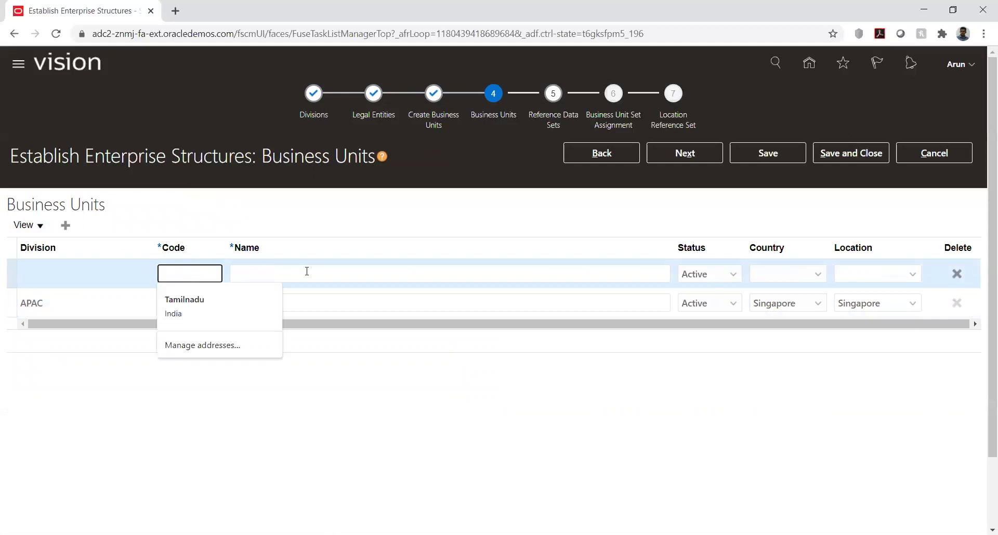
{"action": "left_click", "coordinate": [360, 273]}
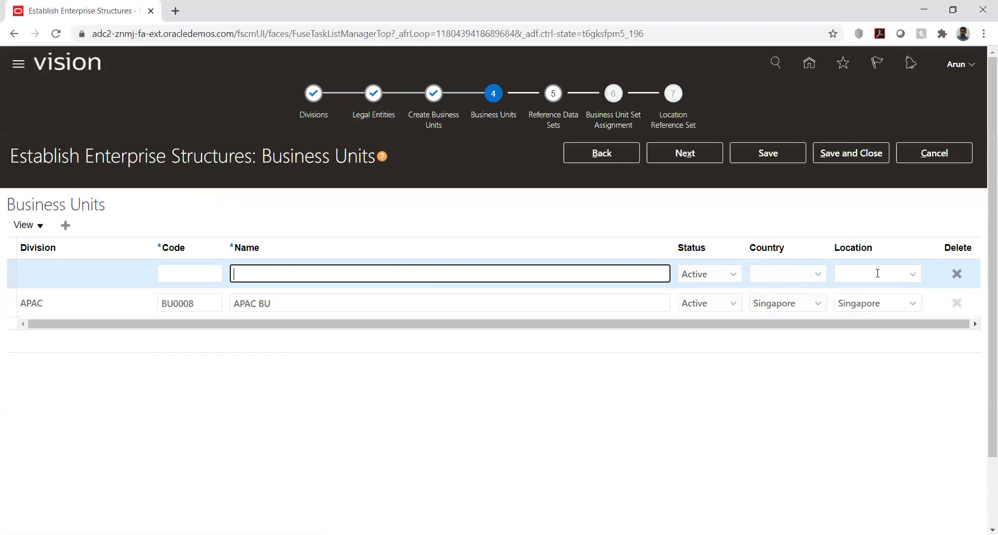
{"action": "left_click", "coordinate": [957, 275]}
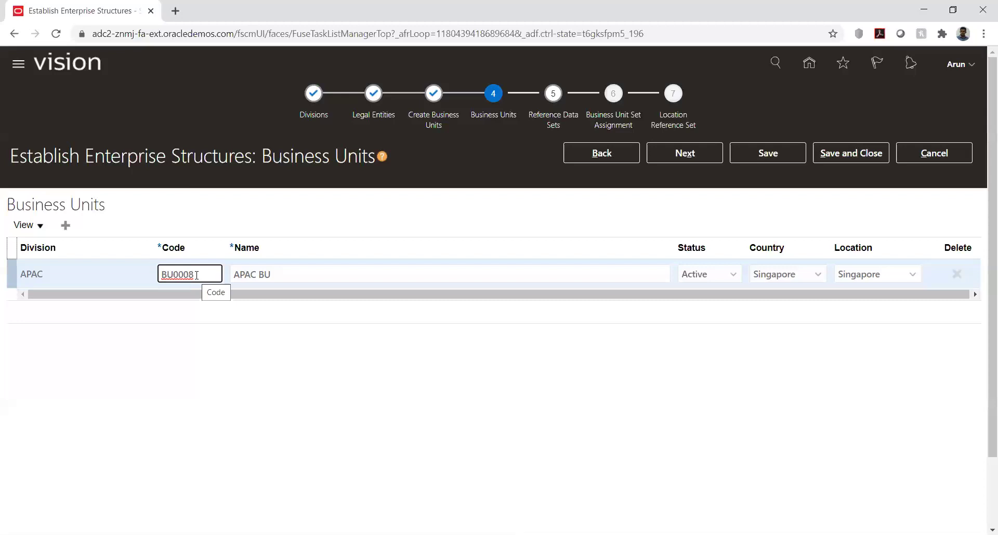
- Leave APAC BU's code BU0008 and name unchanged and continue to Reference Data Sets
{"action": "double_click", "coordinate": [196, 275]}
{"action": "left_click", "coordinate": [210, 276]}
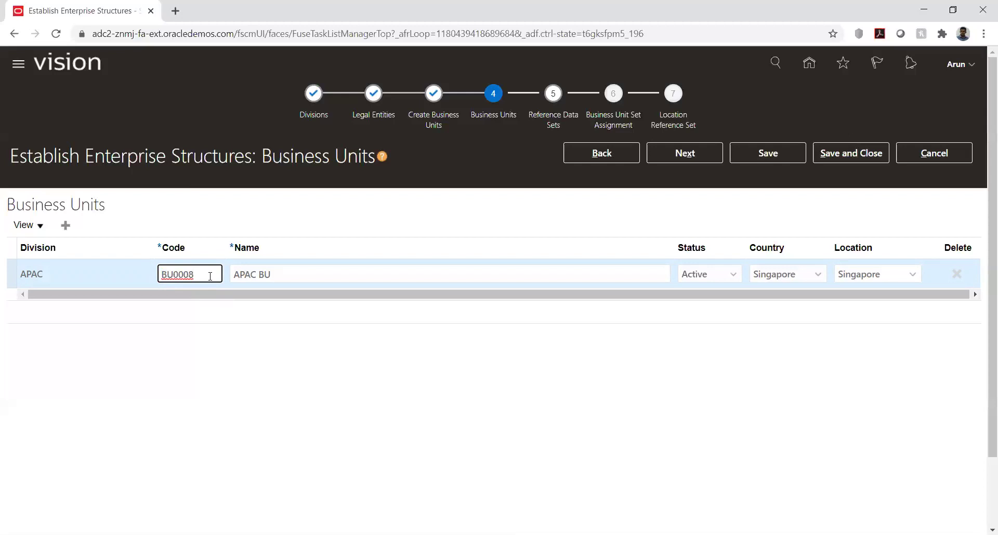
{"action": "double_click", "coordinate": [172, 275]}
{"action": "left_click", "coordinate": [255, 274]}
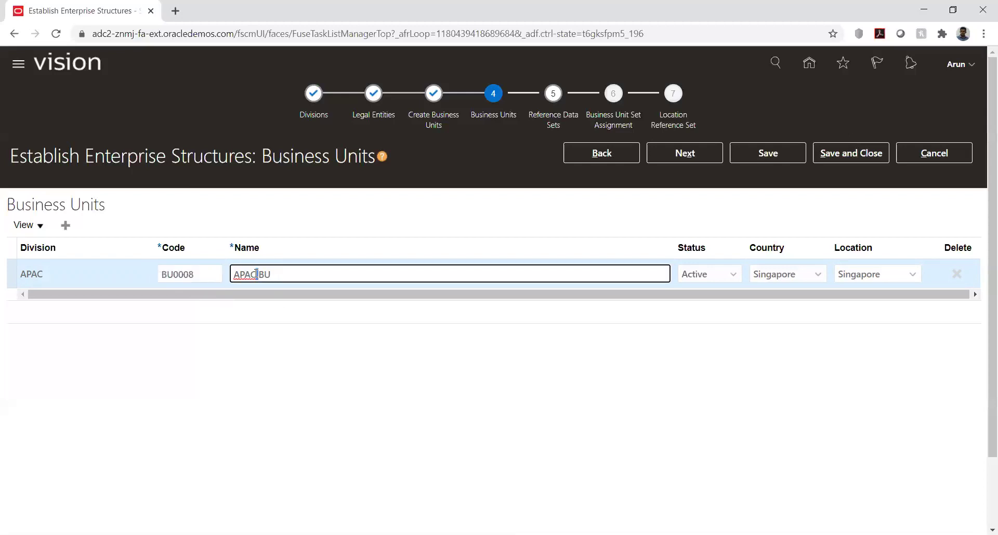
{"action": "double_click", "coordinate": [264, 274]}
{"action": "left_click", "coordinate": [280, 274]}
{"action": "left_click", "coordinate": [676, 351]}
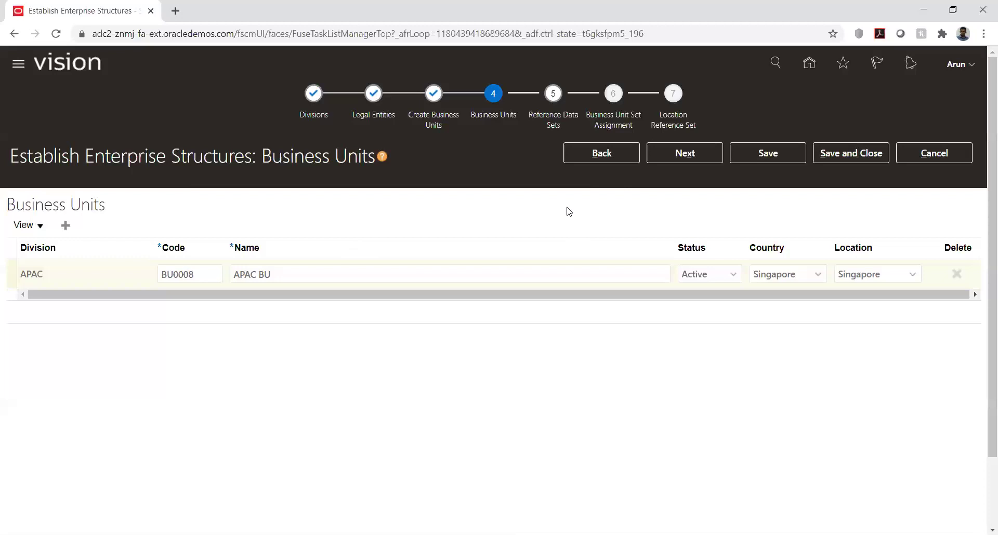
{"action": "left_click", "coordinate": [685, 153]}
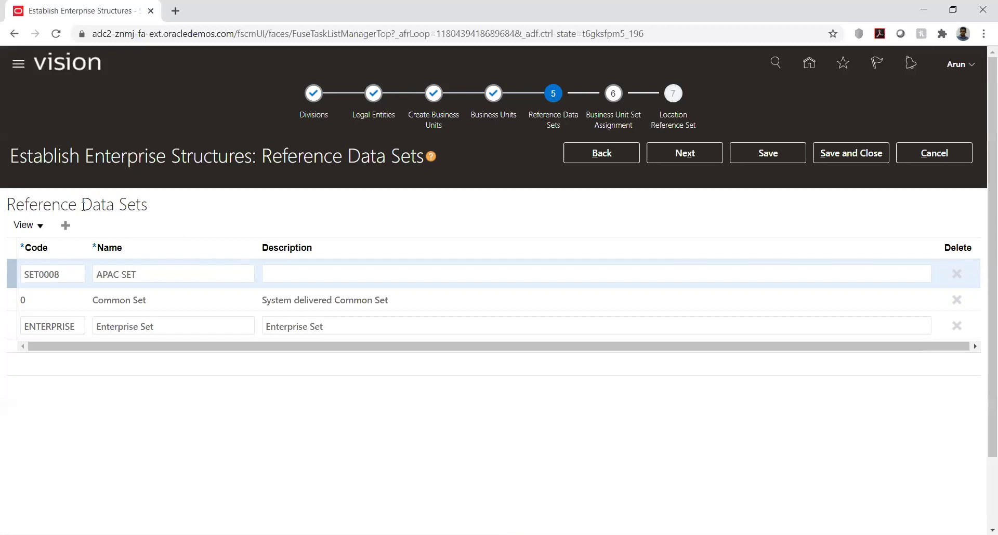
- Verify APAC SET with code SET0008 is listed alongside Common Set and Enterprise Set
{"action": "left_click_drag", "start_coordinate": [118, 203], "coordinate": [151, 204]}
{"action": "left_click", "coordinate": [229, 207]}
{"action": "double_click", "coordinate": [128, 274]}
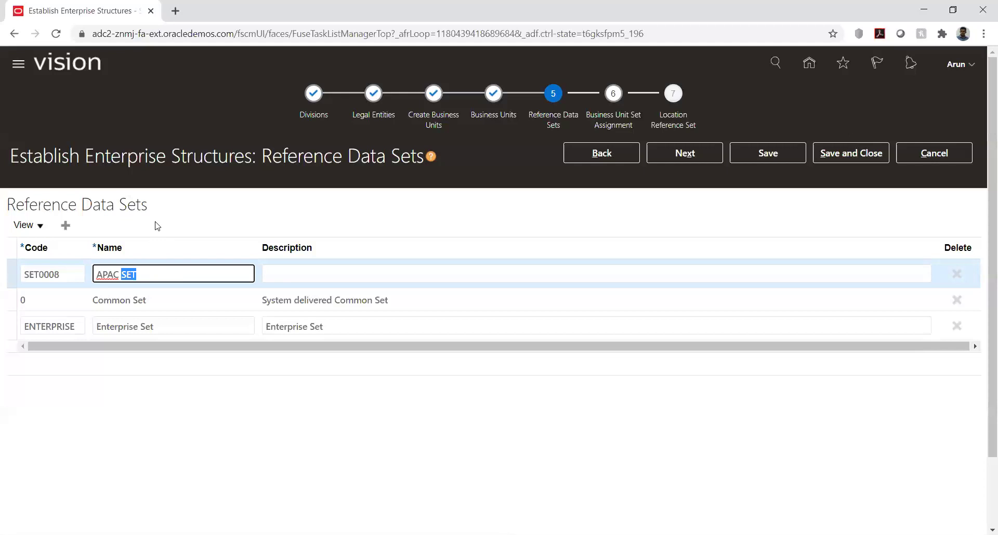
{"action": "left_click", "coordinate": [157, 226]}
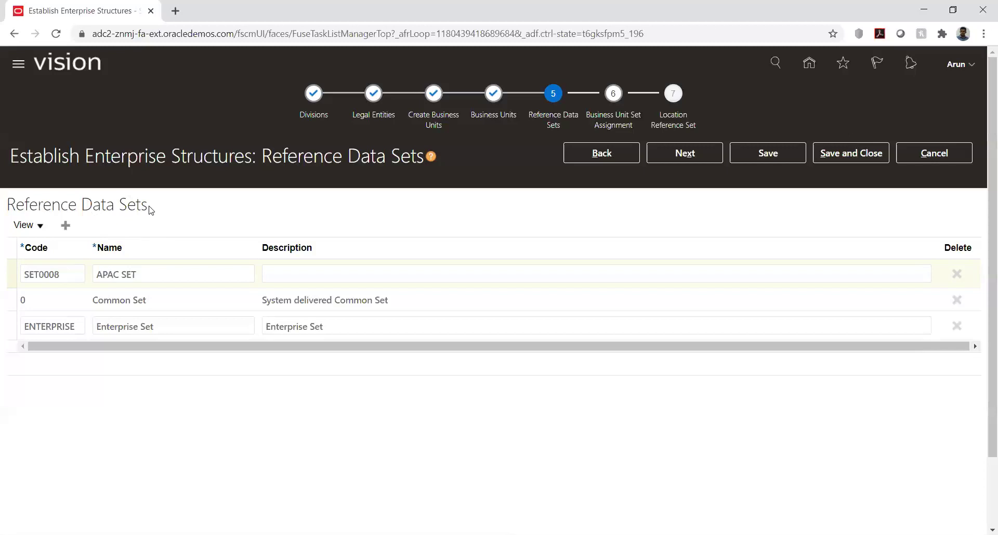
{"action": "left_click_drag", "start_coordinate": [150, 206], "coordinate": [119, 204]}
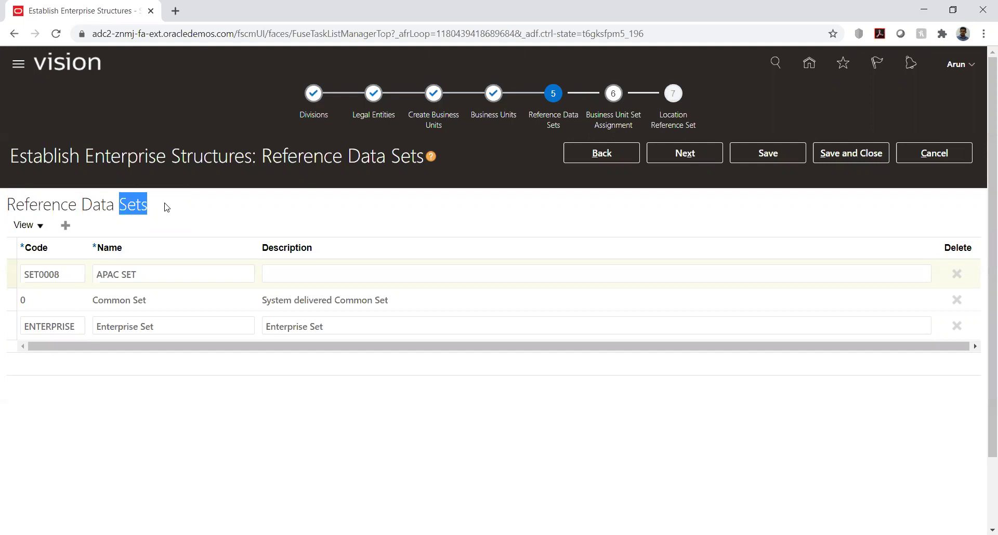
- Advance the wizard to the Business Unit Set Assignment step
{"action": "left_click", "coordinate": [670, 156]}
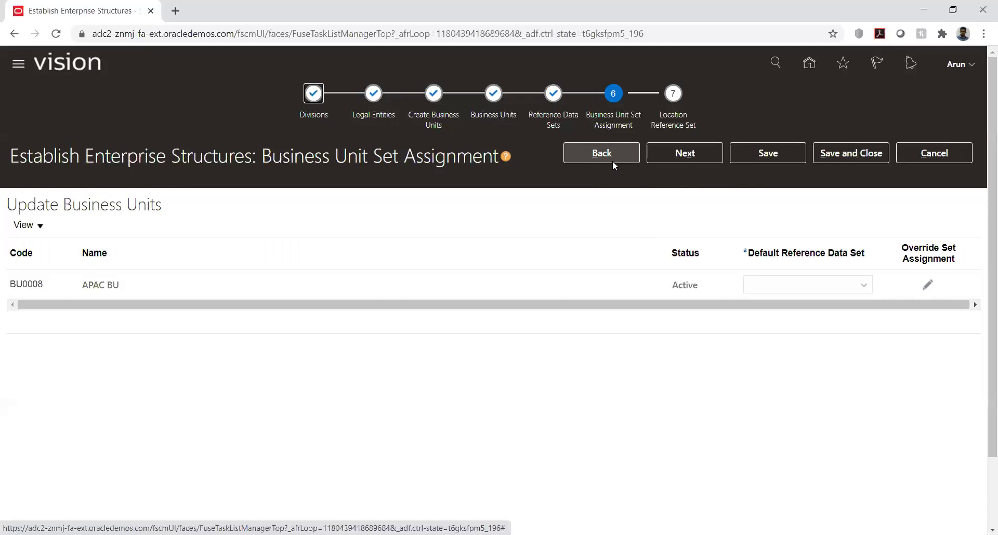
{"action": "left_click", "coordinate": [930, 285]}
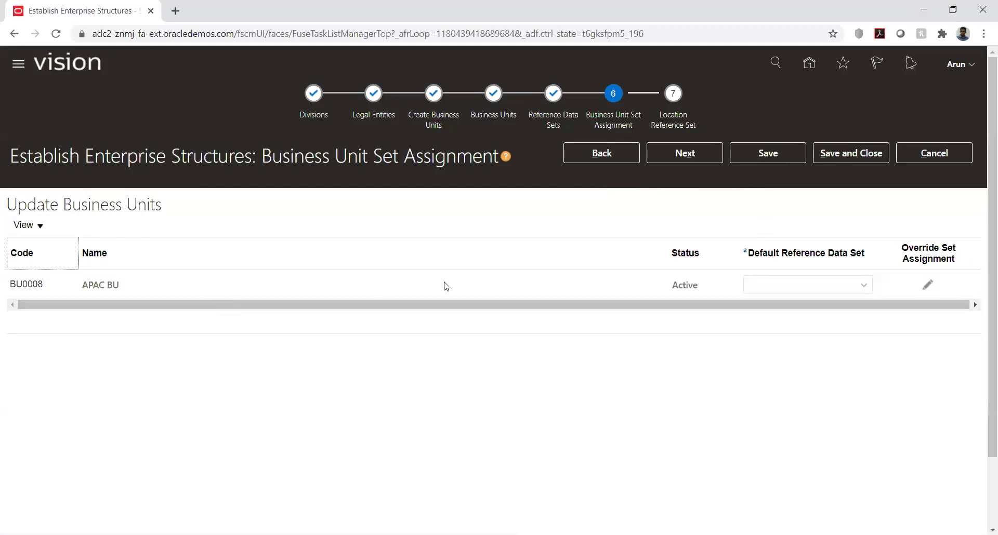
{"action": "left_click", "coordinate": [926, 284]}
- Give APAC BU the default reference data set APAC SET, then go back to step 5
{"action": "left_click", "coordinate": [616, 151]}
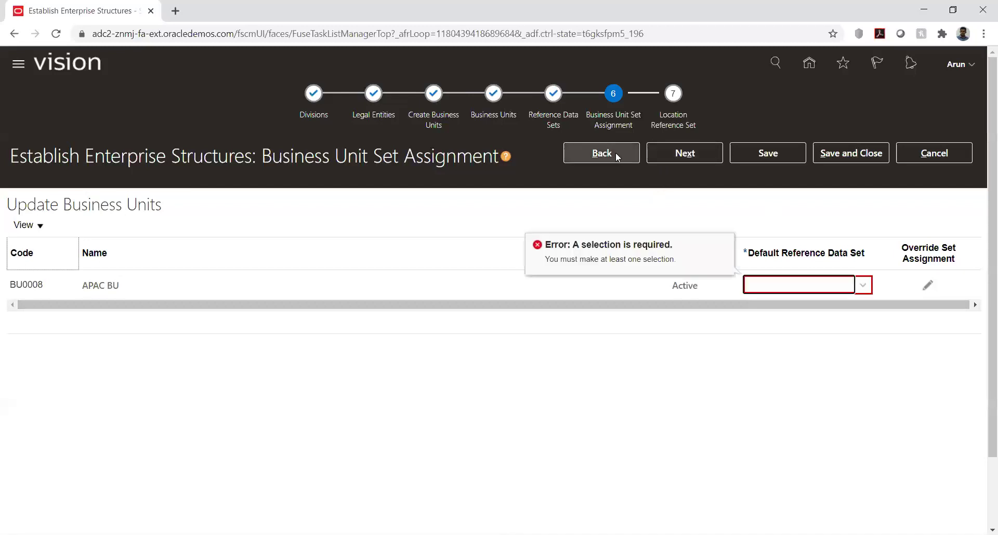
{"action": "left_click", "coordinate": [865, 287]}
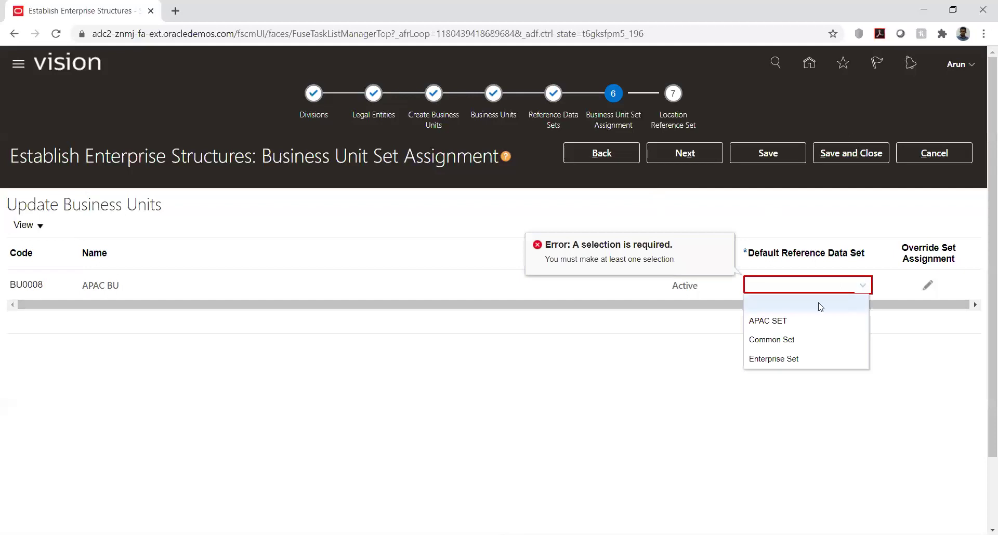
{"action": "left_click", "coordinate": [773, 320]}
{"action": "left_click", "coordinate": [588, 155]}
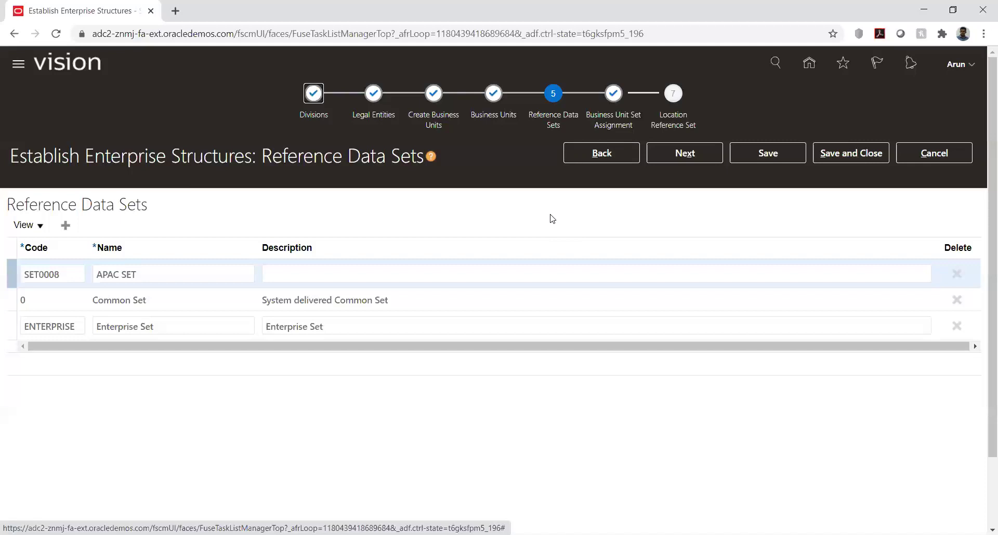
- Go forward via Business Unit Set Assignment to the Location Reference Set step
{"action": "left_click", "coordinate": [683, 154]}
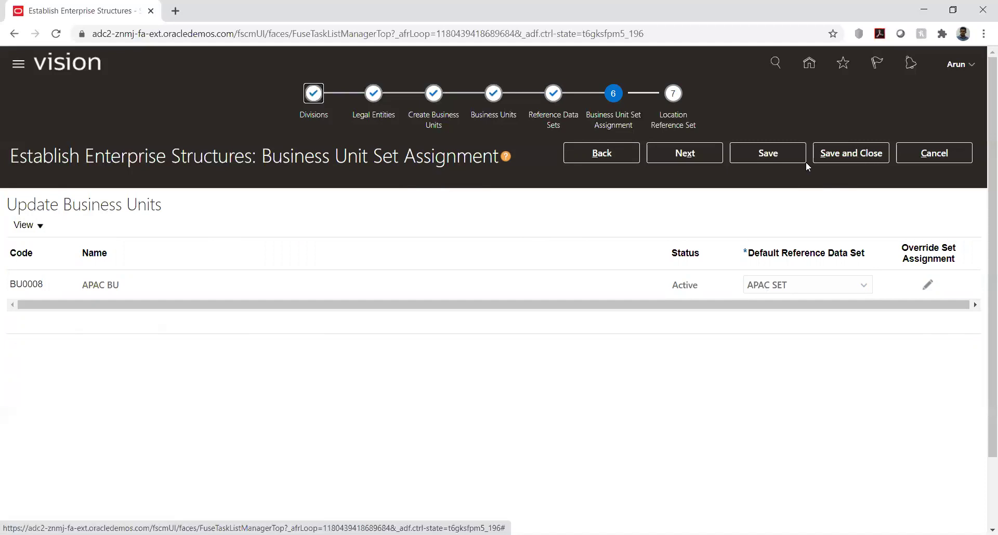
{"action": "left_click", "coordinate": [701, 160]}
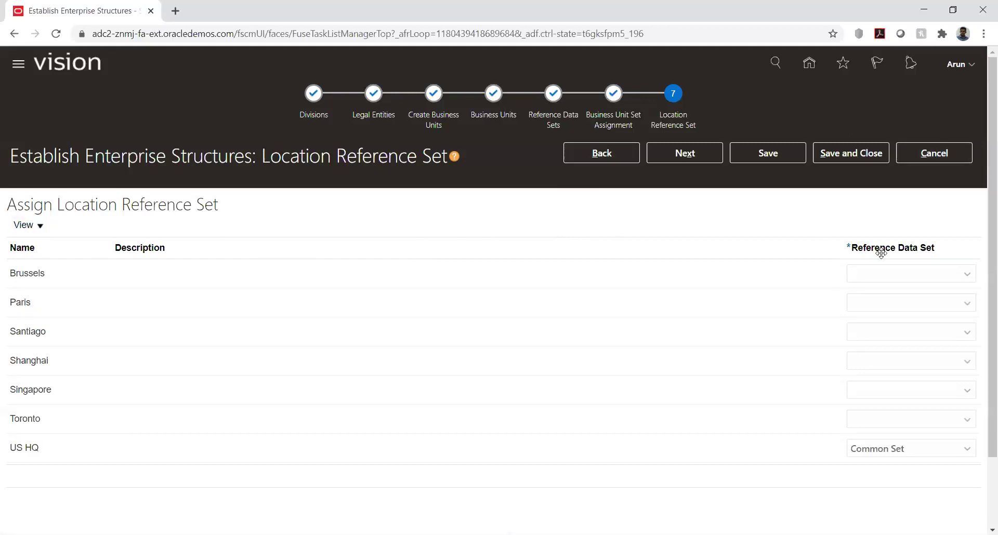
{"action": "left_click", "coordinate": [939, 284]}
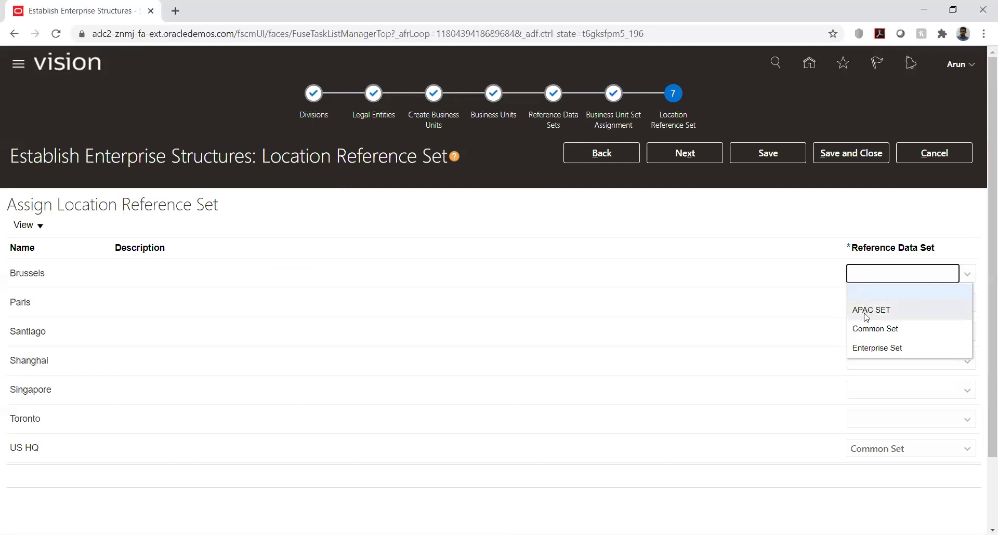
{"action": "left_click", "coordinate": [872, 219]}
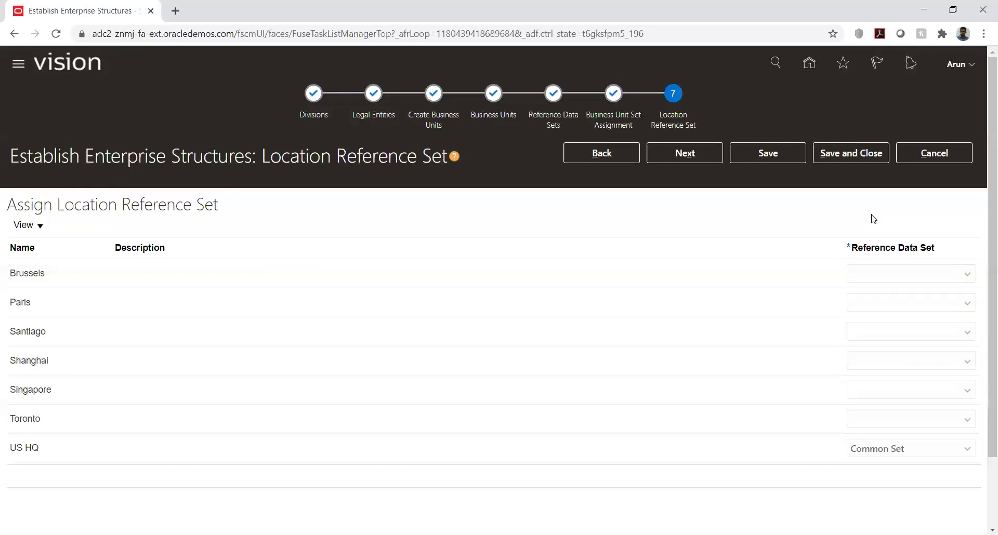
{"action": "left_click", "coordinate": [944, 152]}
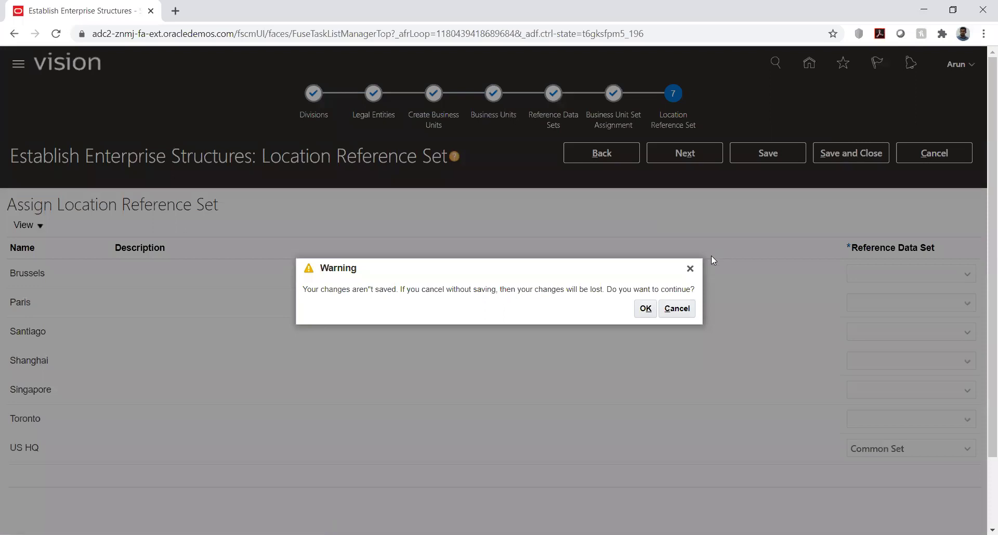
{"action": "left_click", "coordinate": [683, 310]}
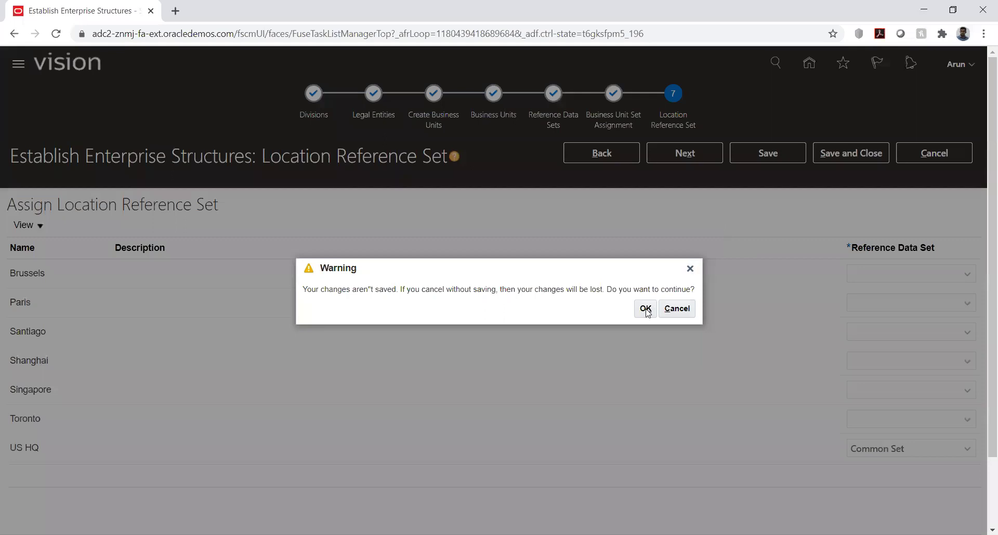
- Cancel the wizard, return to KK Implementation, and clear the Task search filter
{"action": "left_click", "coordinate": [646, 308]}
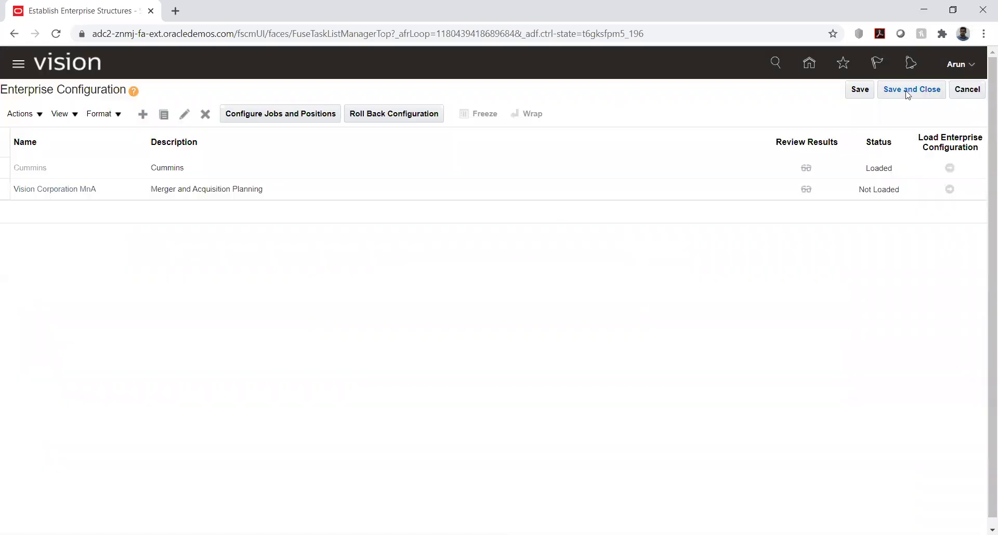
{"action": "left_click", "coordinate": [967, 90]}
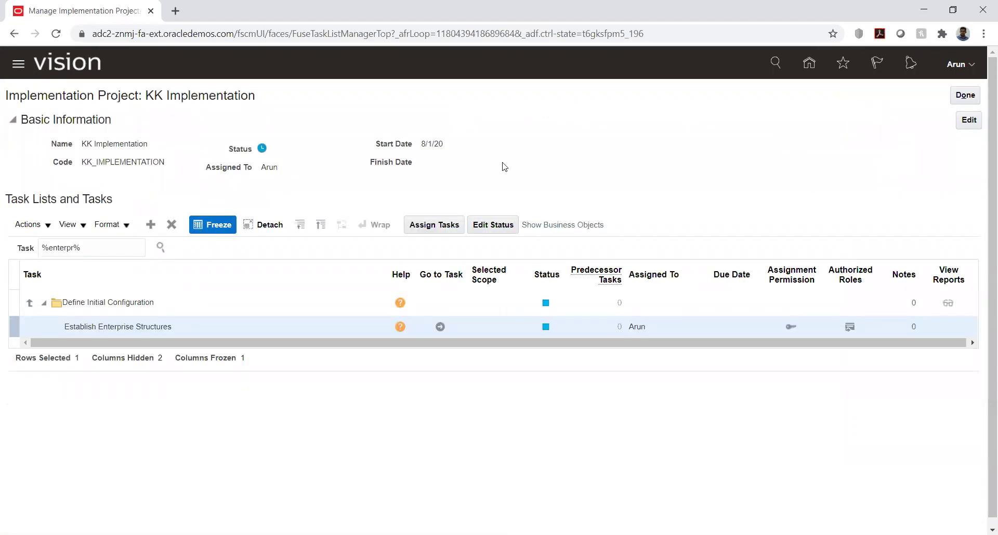
{"action": "triple_click", "coordinate": [108, 246]}
{"action": "key", "text": "BackSpace"}
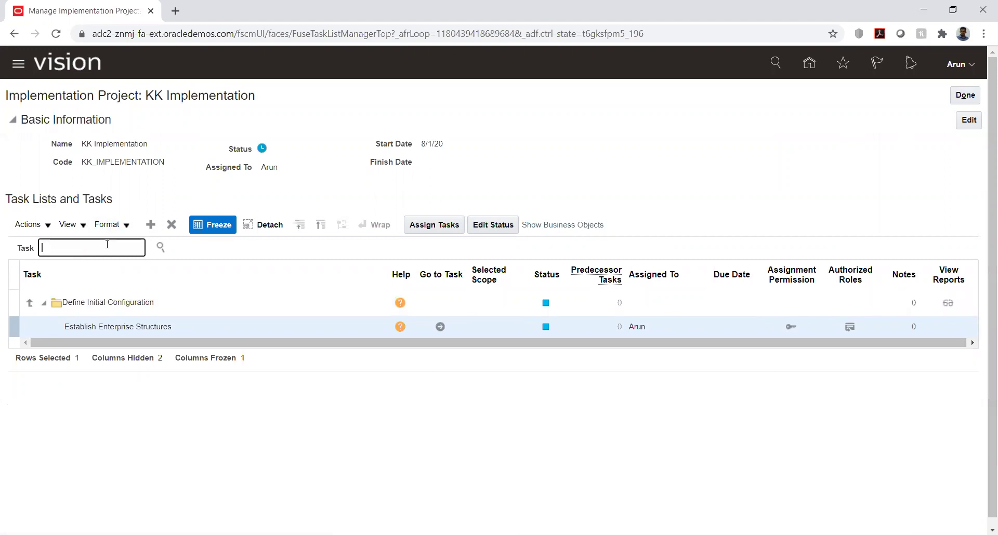
{"action": "left_click", "coordinate": [160, 248]}
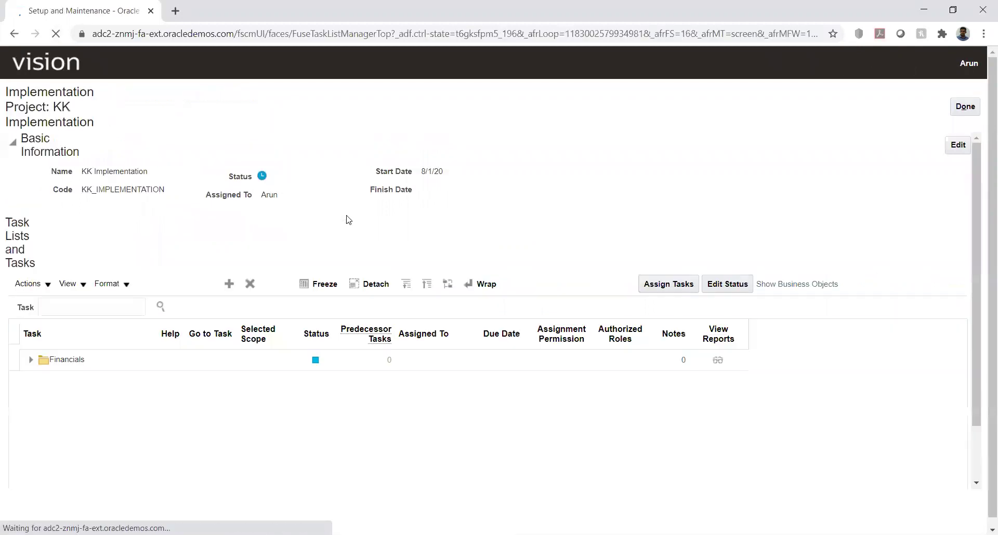
- Expand Financials through Common Applications Configuration, Enterprise Structures, Ledgers, Financial Reporting Structures and Calendars
{"action": "left_click", "coordinate": [31, 300]}
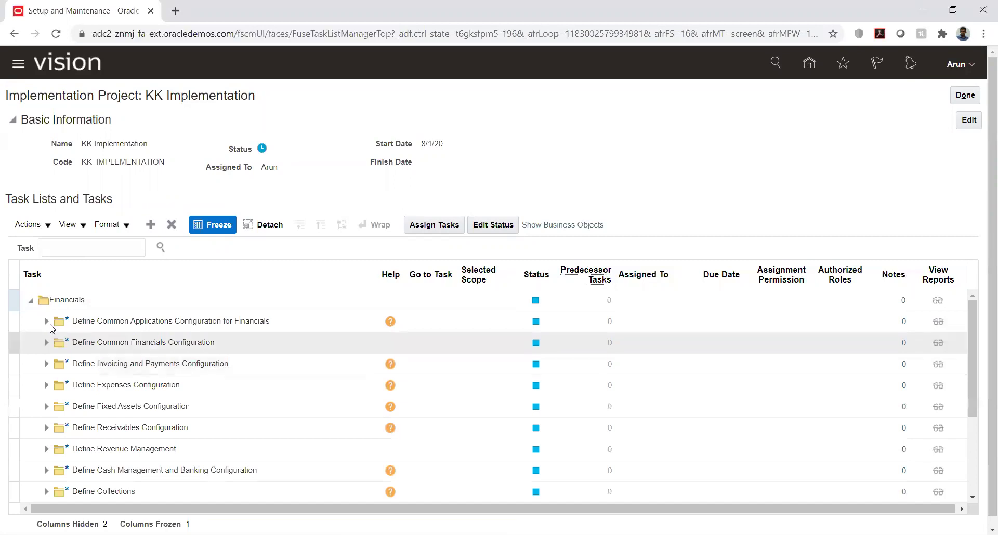
{"action": "left_click", "coordinate": [46, 322]}
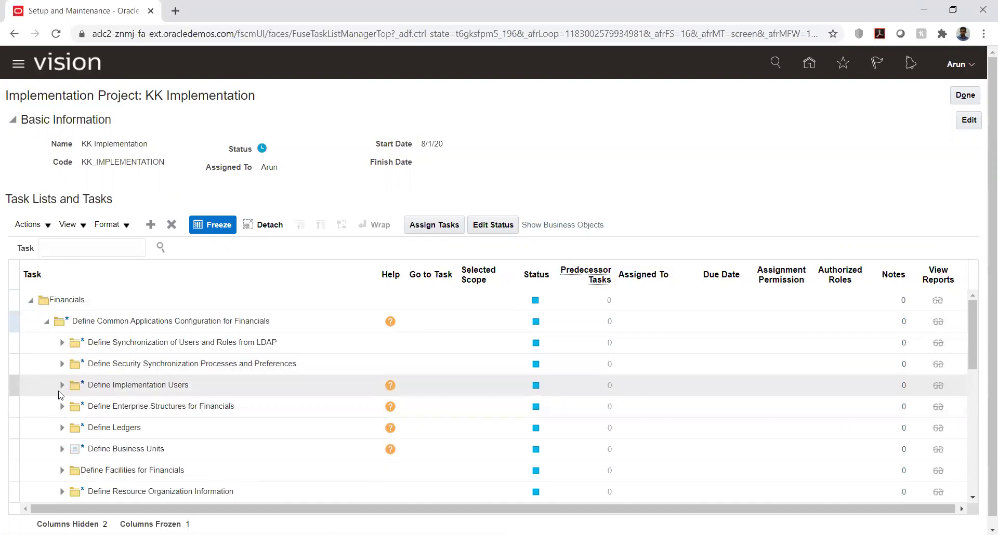
{"action": "left_click", "coordinate": [62, 407]}
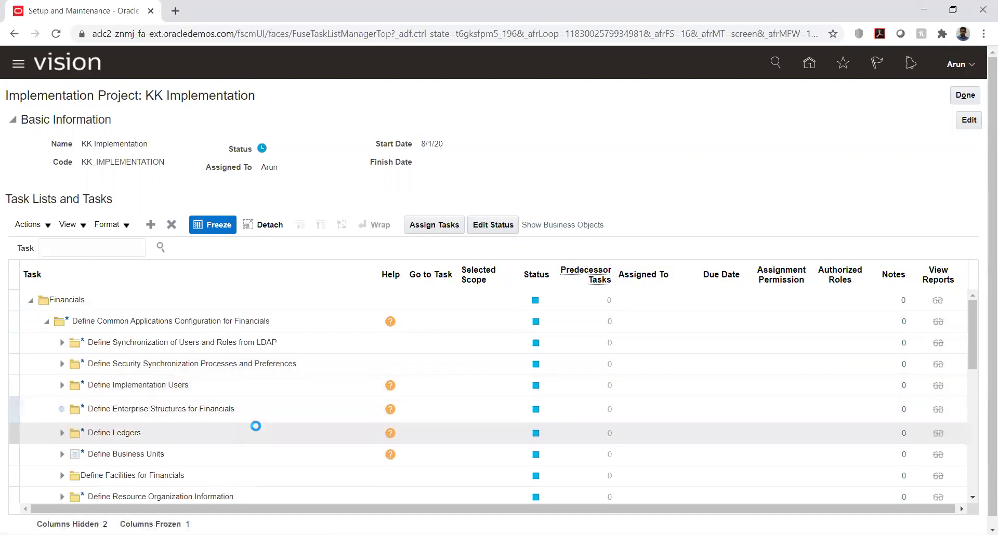
{"action": "scroll", "coordinate": [253, 385], "scroll_direction": "down", "scroll_amount": 3}
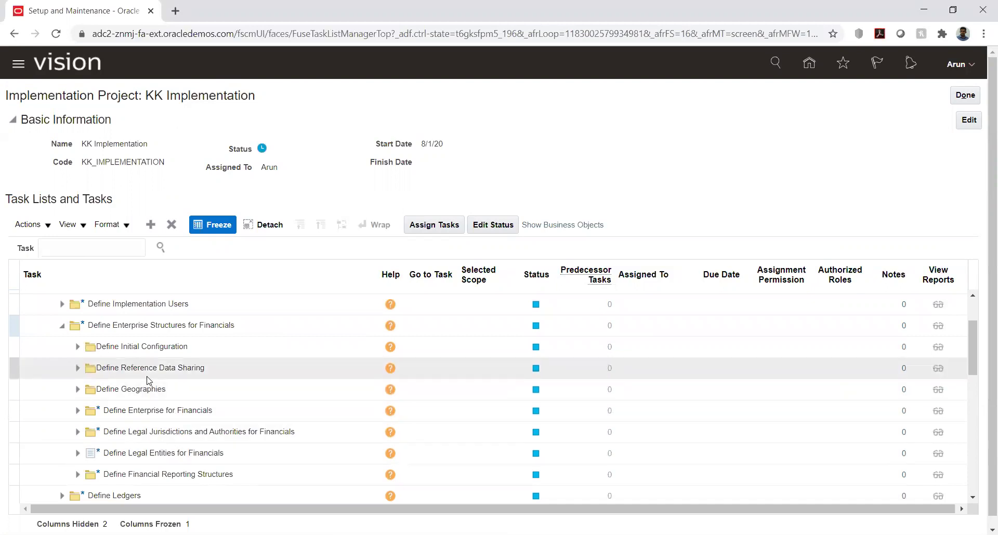
{"action": "scroll", "coordinate": [148, 384], "scroll_direction": "down", "scroll_amount": 3}
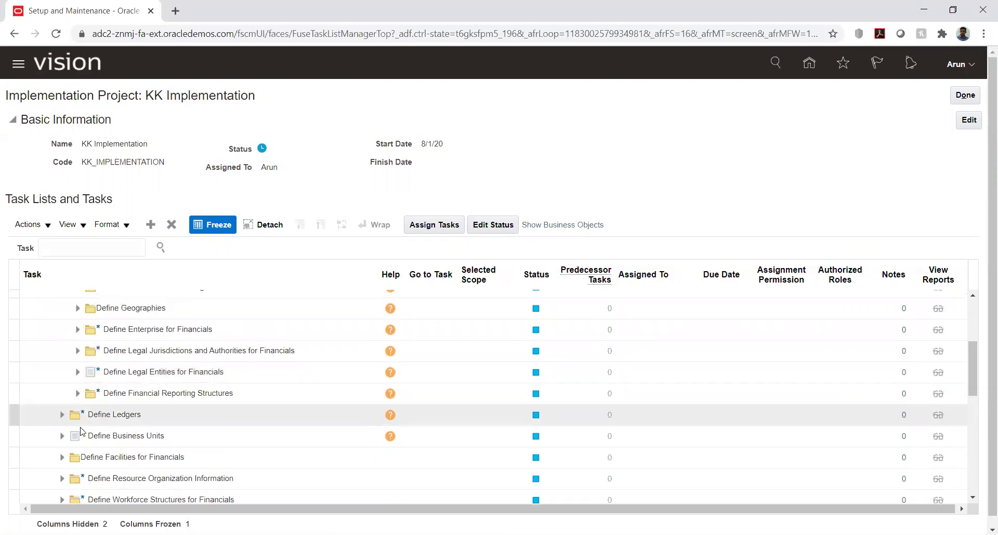
{"action": "left_click", "coordinate": [62, 415]}
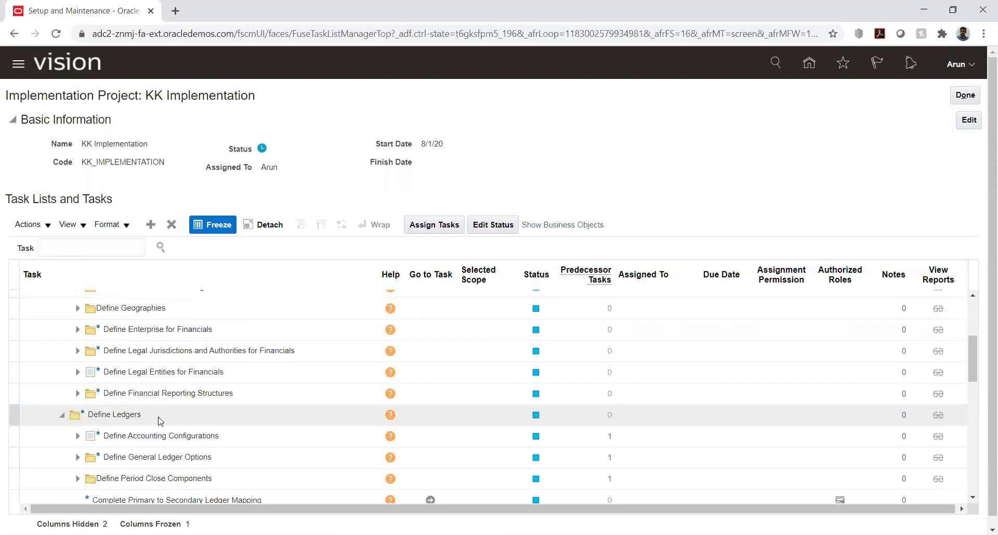
{"action": "left_click", "coordinate": [77, 394]}
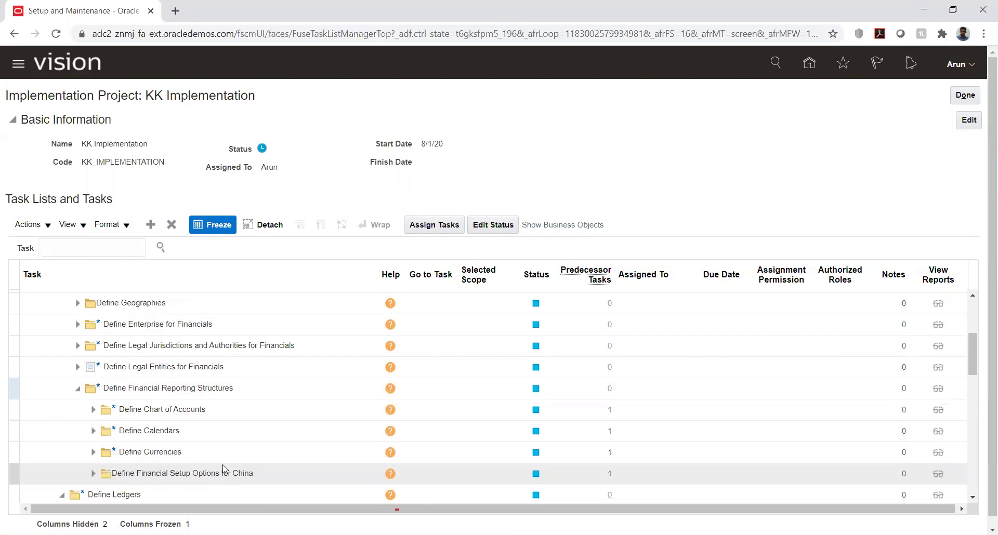
{"action": "left_click", "coordinate": [93, 433]}
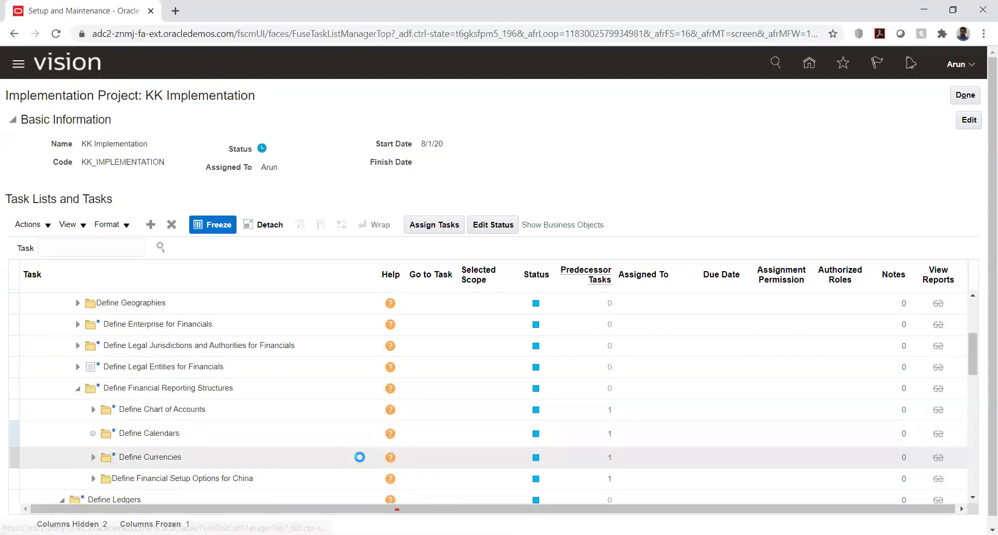
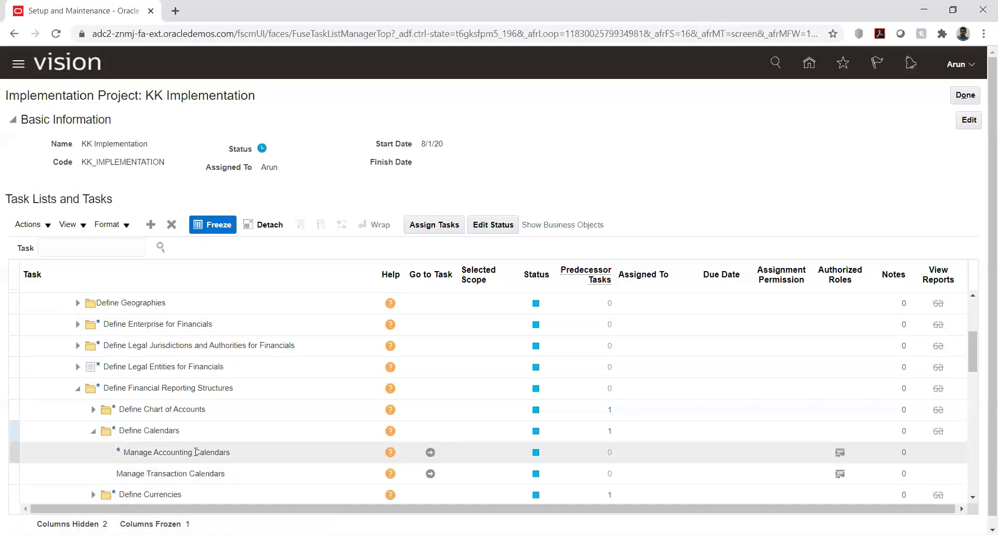
- Select the Manage Accounting Calendars task in the KK Implementation task list
{"action": "left_click", "coordinate": [196, 453]}
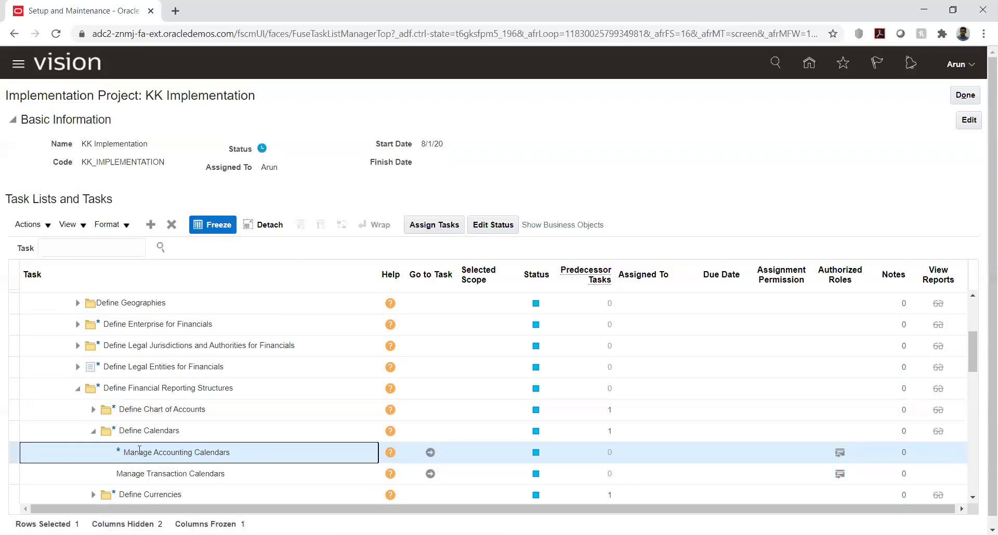
{"action": "scroll", "coordinate": [140, 450], "scroll_direction": "up", "scroll_amount": 3}
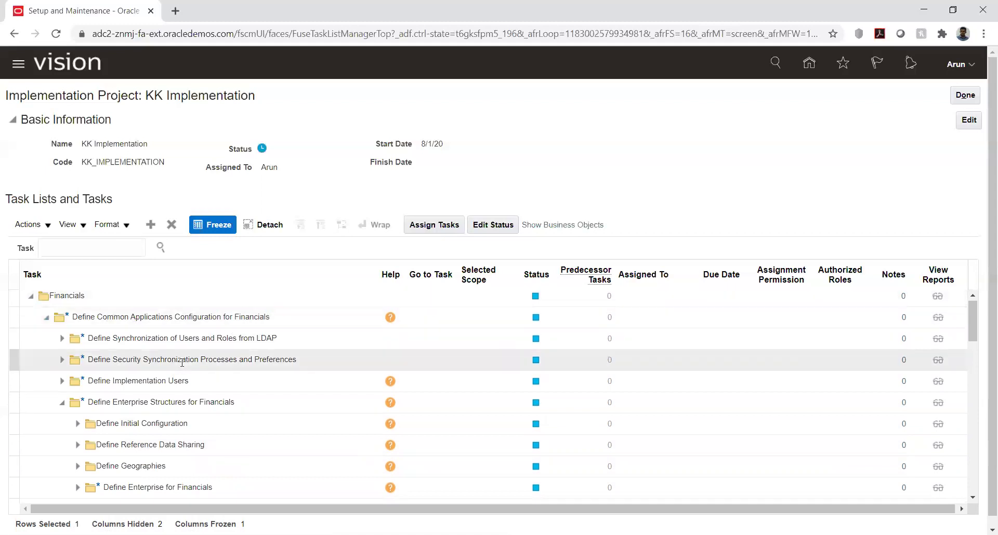
{"action": "scroll", "coordinate": [182, 363], "scroll_direction": "down", "scroll_amount": 2}
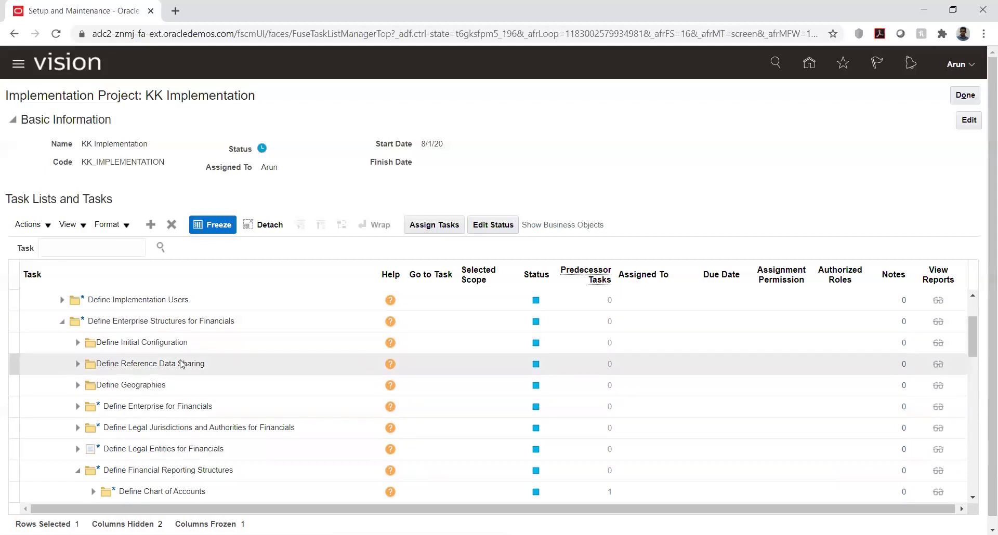
{"action": "scroll", "coordinate": [180, 364], "scroll_direction": "down", "scroll_amount": 2}
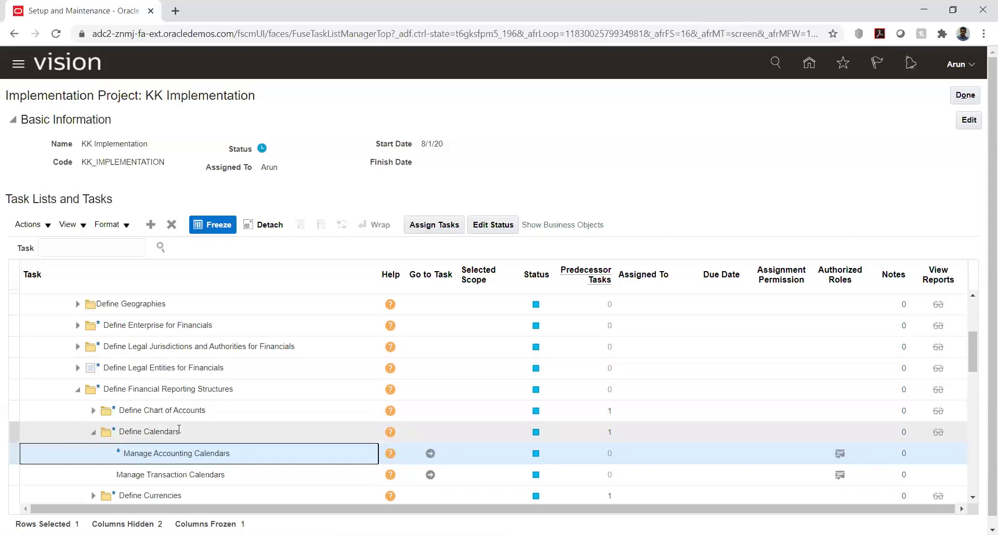
{"action": "scroll", "coordinate": [179, 429], "scroll_direction": "up", "scroll_amount": 2}
{"action": "scroll", "coordinate": [179, 430], "scroll_direction": "up", "scroll_amount": 2}
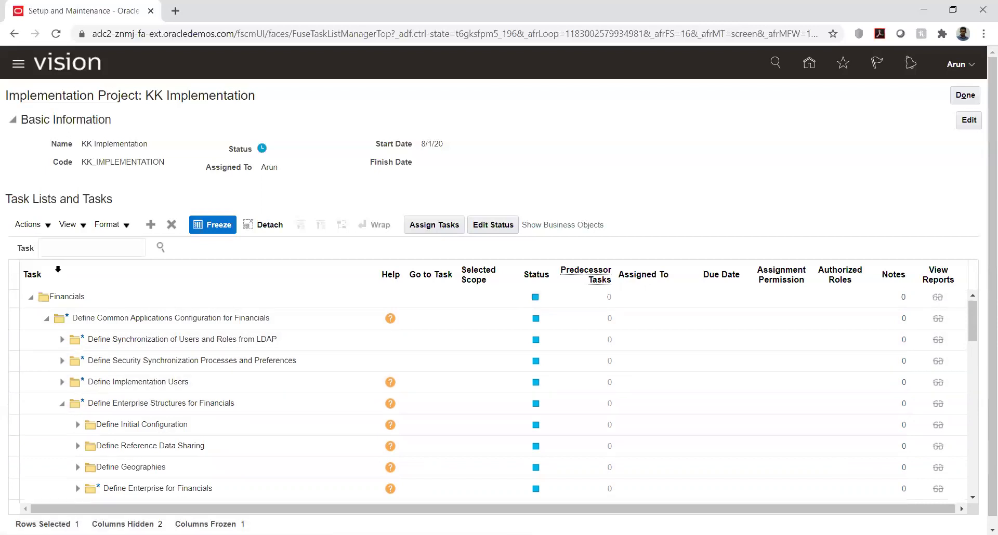
- Filter the task list with a % wildcard to bring Manage Accounting Calendars into view
{"action": "left_click", "coordinate": [65, 248]}
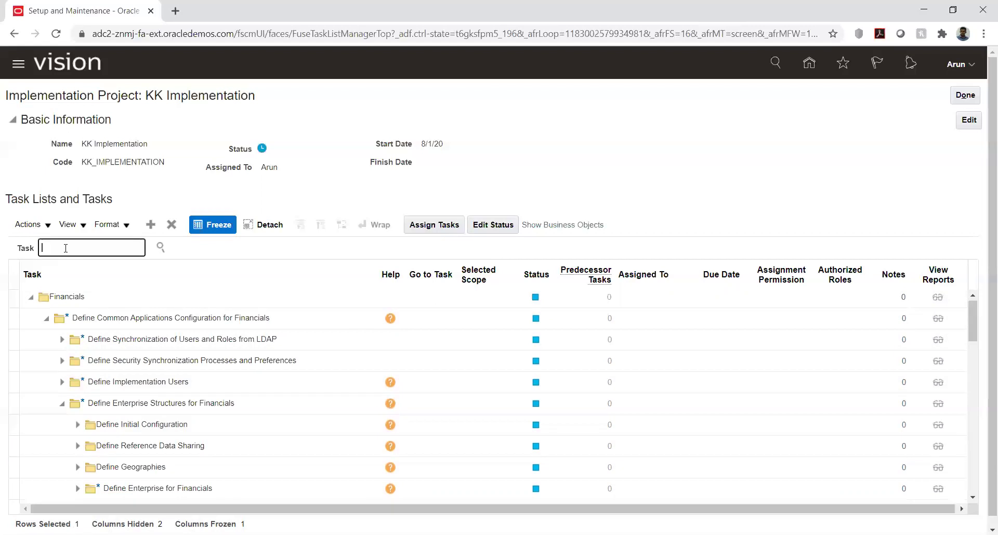
{"action": "type", "text": "%"}
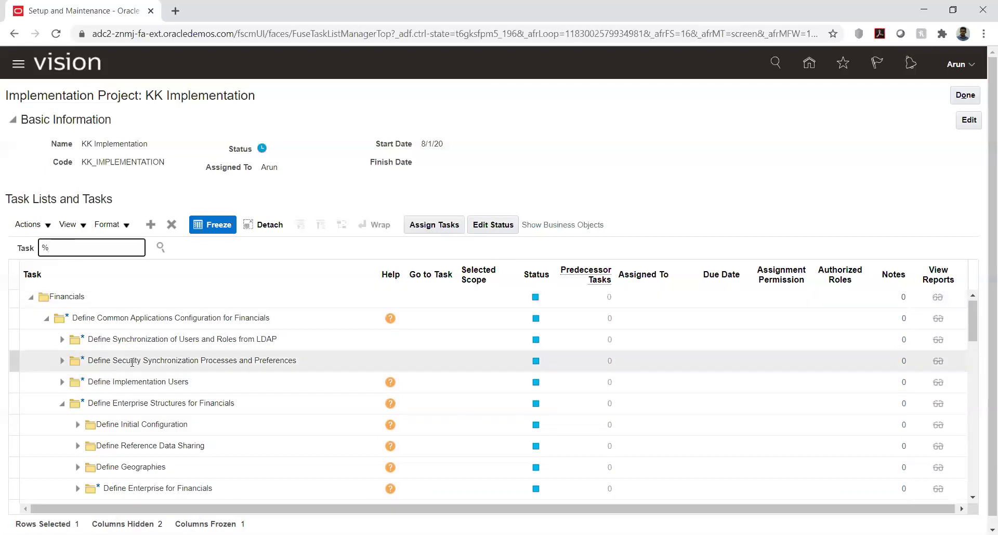
{"action": "scroll", "coordinate": [132, 362], "scroll_direction": "down", "scroll_amount": 5}
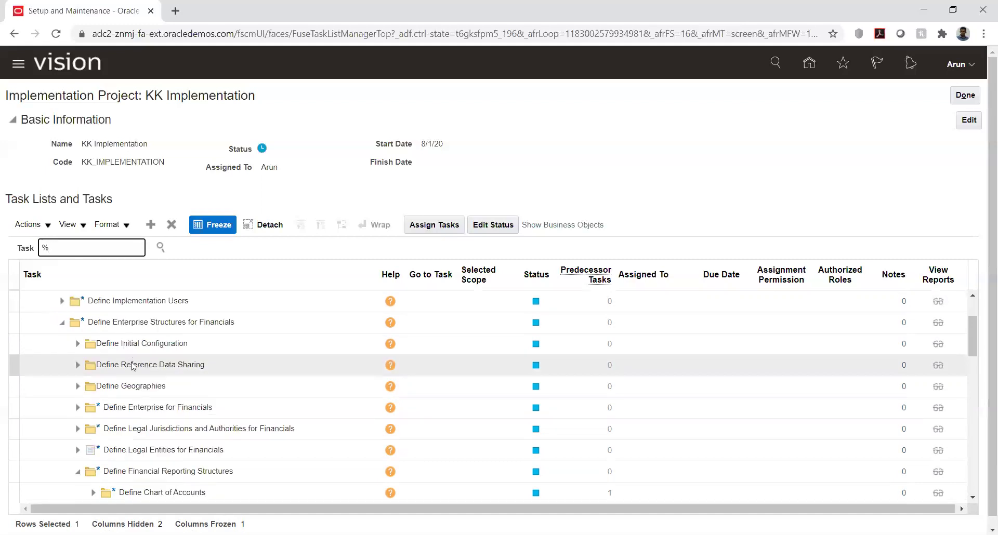
{"action": "scroll", "coordinate": [132, 367], "scroll_direction": "up", "scroll_amount": 3}
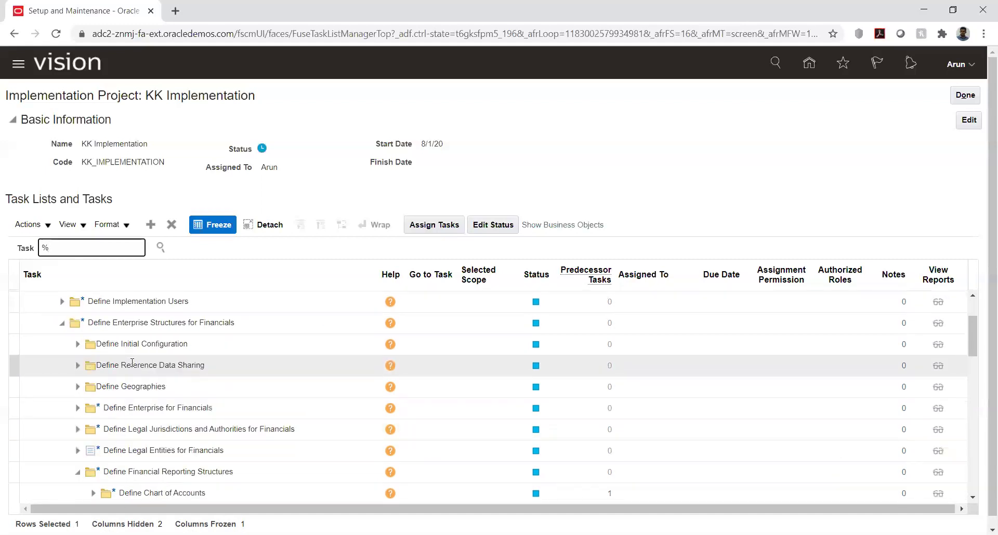
{"action": "scroll", "coordinate": [81, 333], "scroll_direction": "up", "scroll_amount": 3}
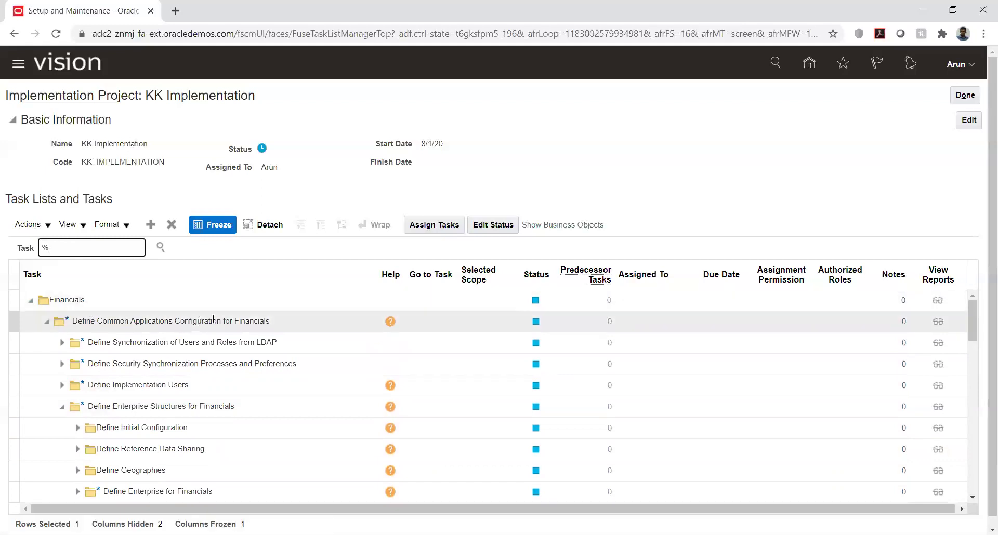
{"action": "scroll", "coordinate": [93, 354], "scroll_direction": "down", "scroll_amount": 3}
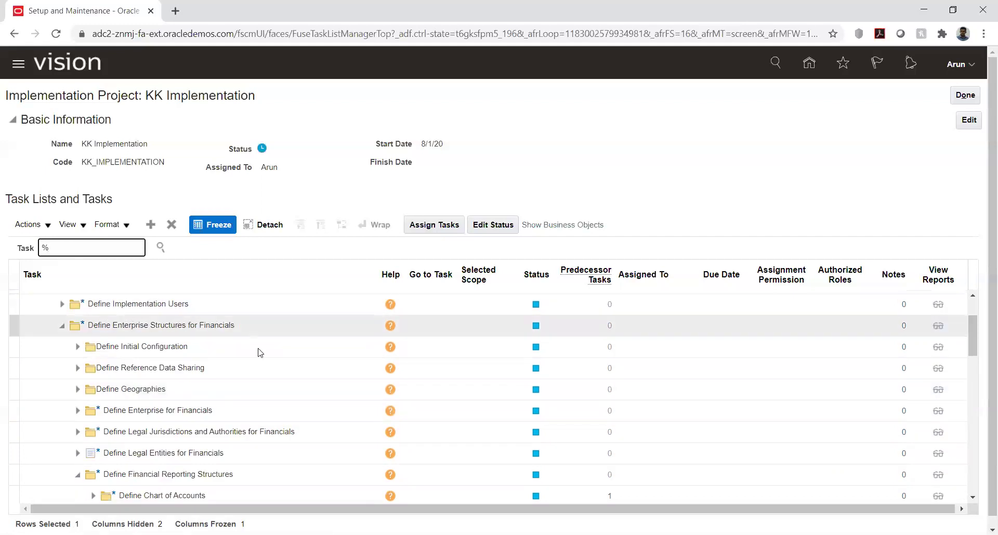
{"action": "scroll", "coordinate": [155, 382], "scroll_direction": "down", "scroll_amount": 3}
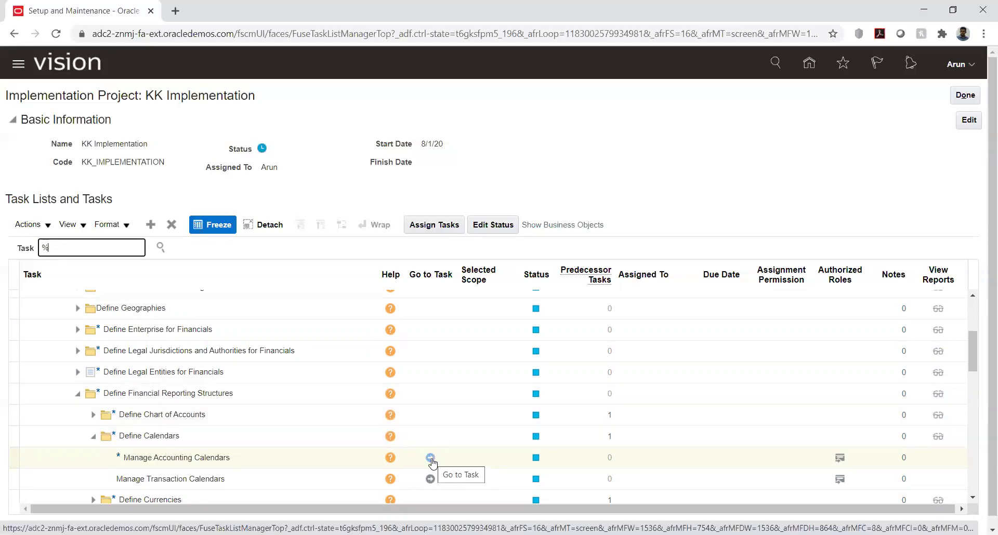
- Go to the Manage Accounting Calendars task and begin a new accounting calendar
{"action": "left_click", "coordinate": [431, 458]}
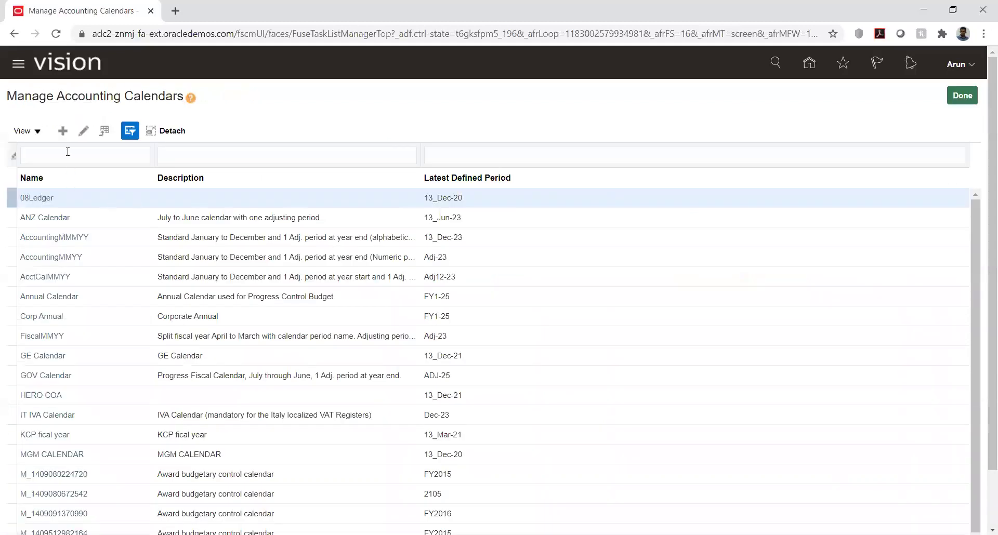
{"action": "left_click", "coordinate": [61, 133]}
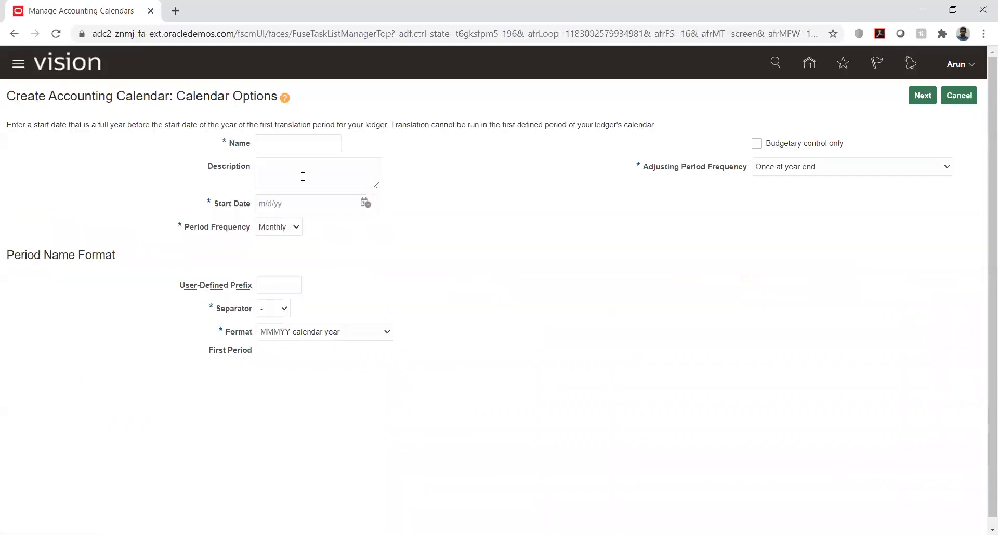
- Name the calendar AK_Cal with a start date of 1/1/20
{"action": "left_click", "coordinate": [273, 145]}
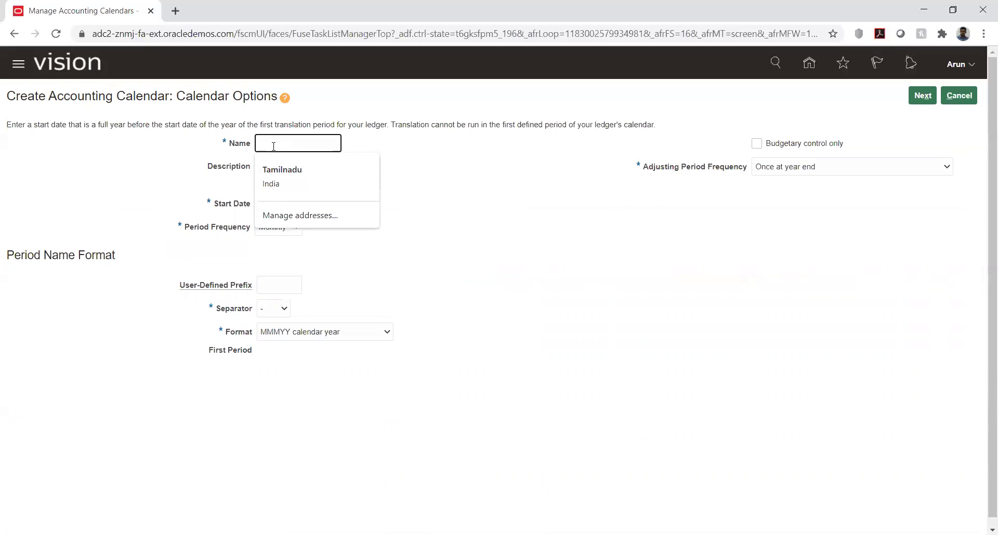
{"action": "type", "text": "AK_C"}
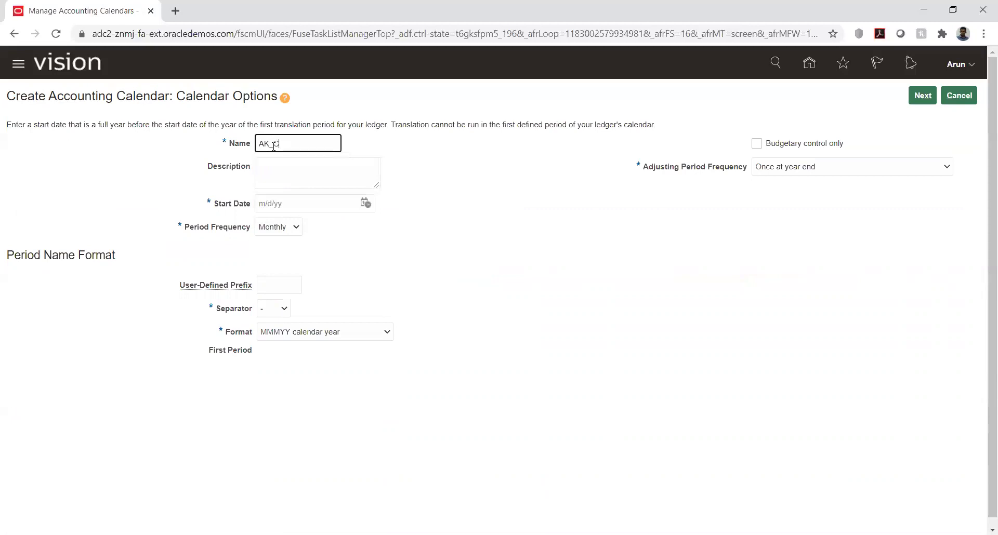
{"action": "type", "text": "al"}
{"action": "left_click", "coordinate": [551, 268]}
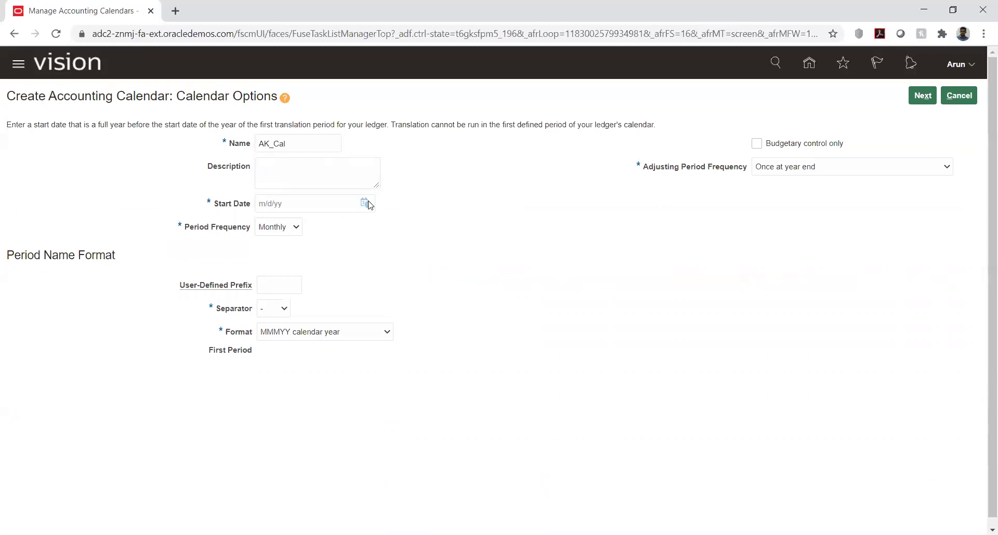
{"action": "left_click", "coordinate": [366, 203]}
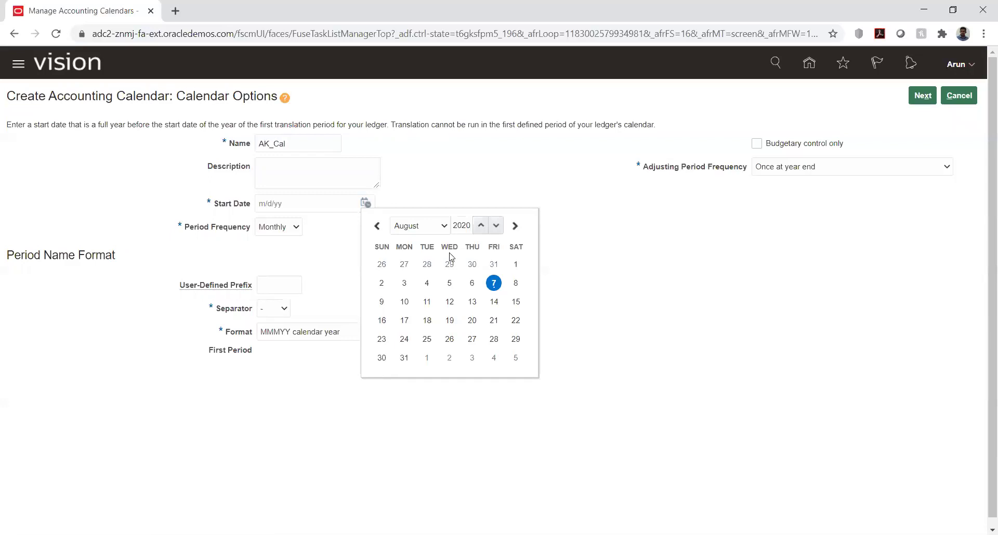
{"action": "left_click", "coordinate": [448, 232]}
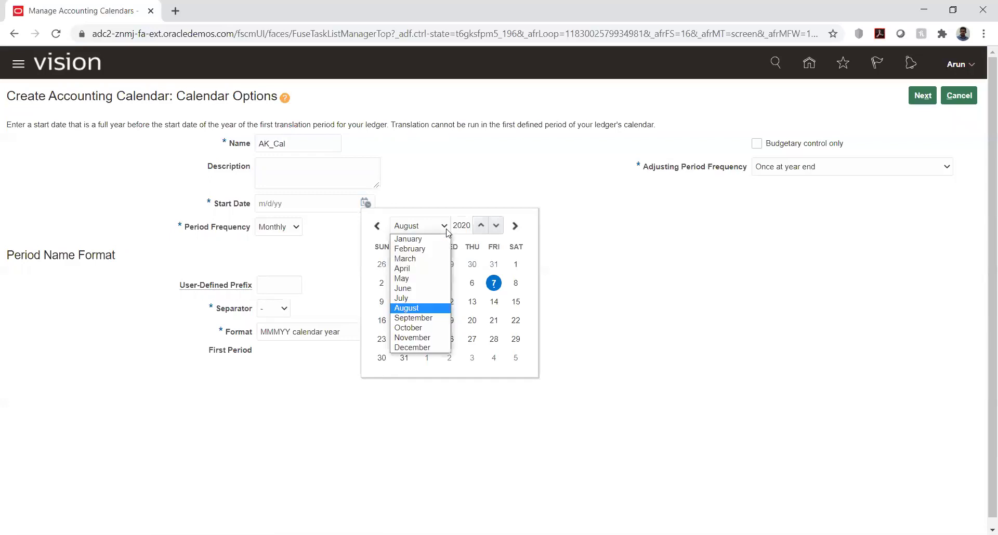
{"action": "left_click", "coordinate": [422, 239]}
{"action": "left_click", "coordinate": [451, 264]}
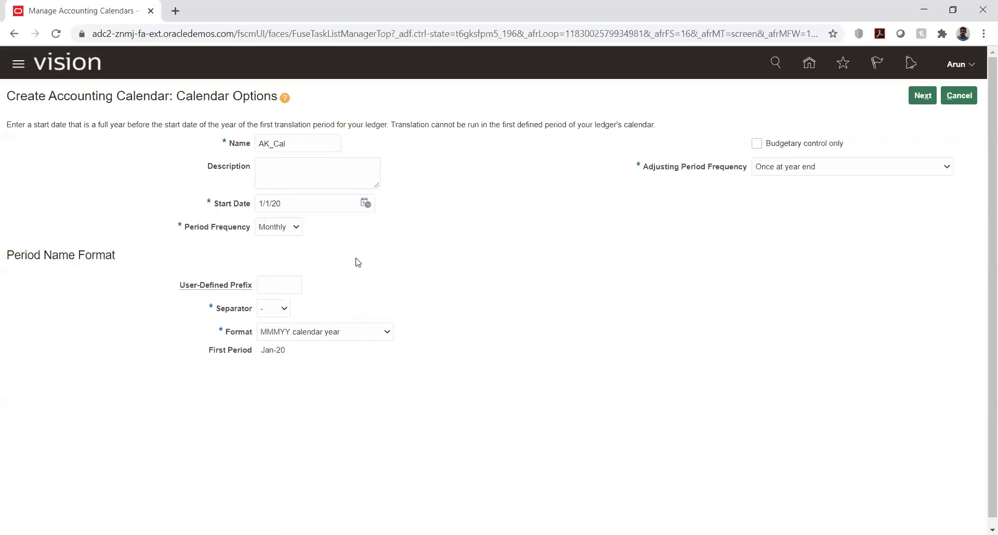
- Keep Monthly periods with adjusting Once at year end and generate the period details
{"action": "scroll", "coordinate": [451, 273], "scroll_direction": "down", "scroll_amount": 1}
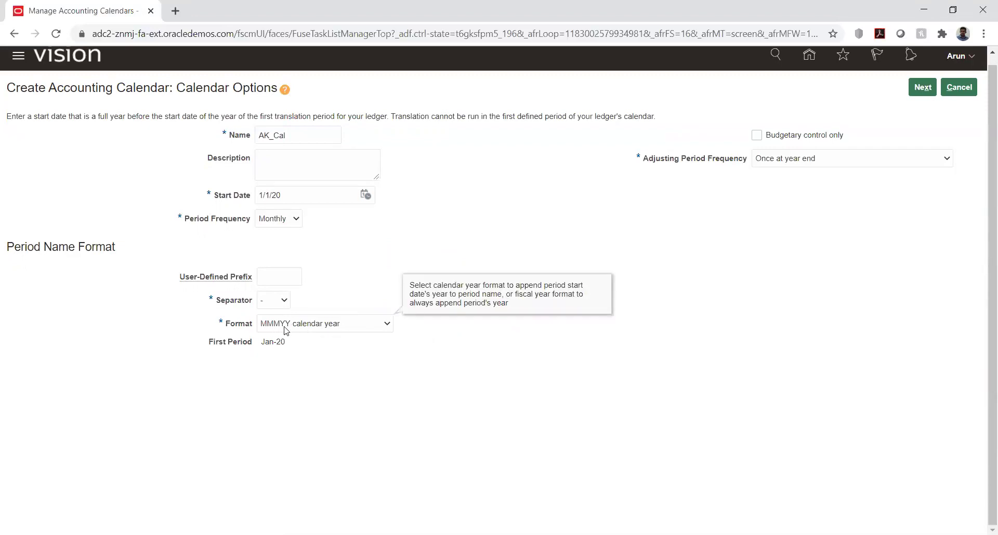
{"action": "left_click", "coordinate": [240, 349]}
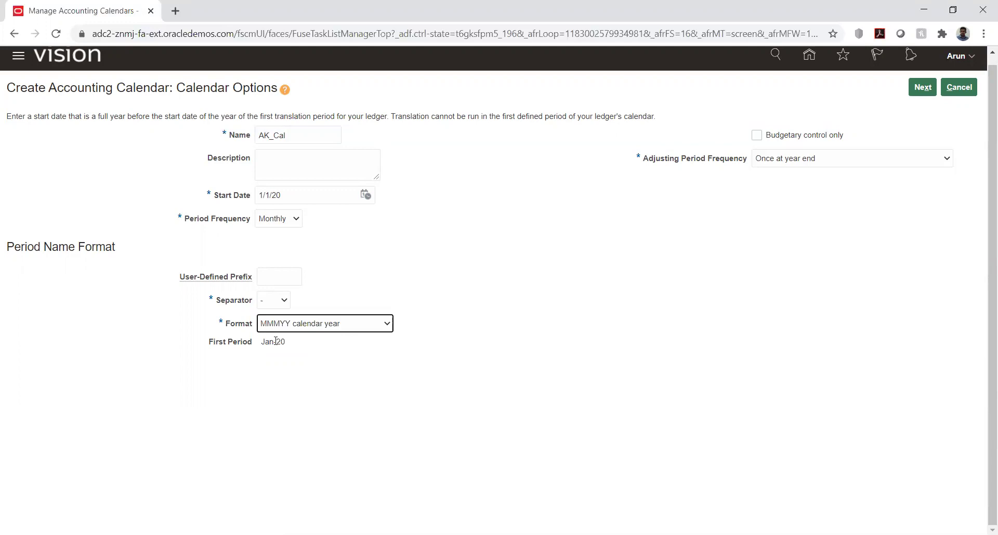
{"action": "left_click", "coordinate": [681, 232]}
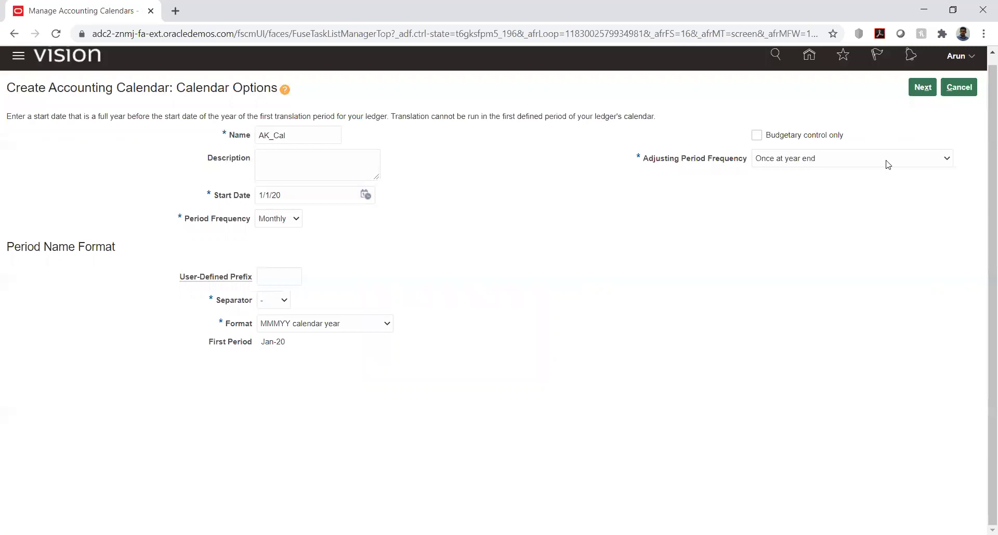
{"action": "left_click", "coordinate": [913, 166]}
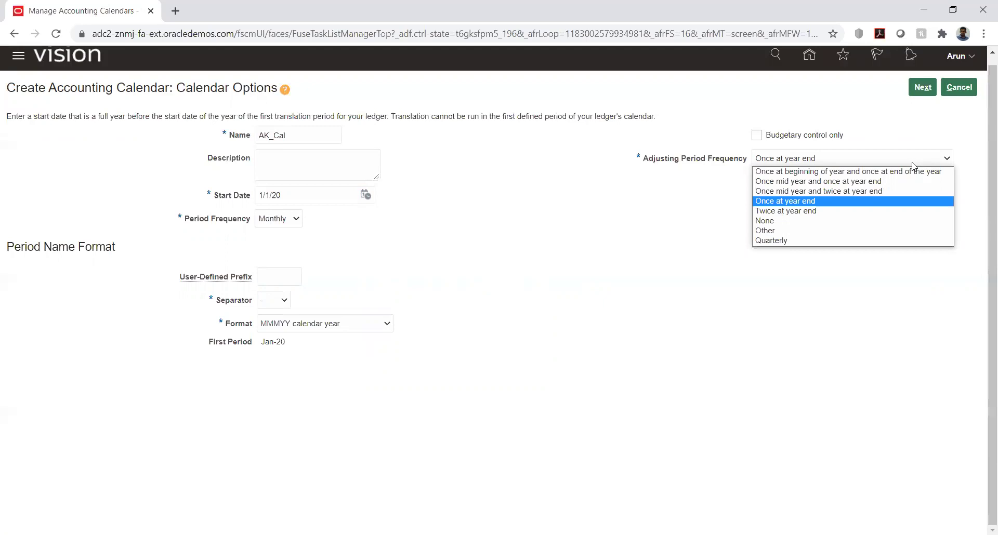
{"action": "left_click", "coordinate": [946, 134]}
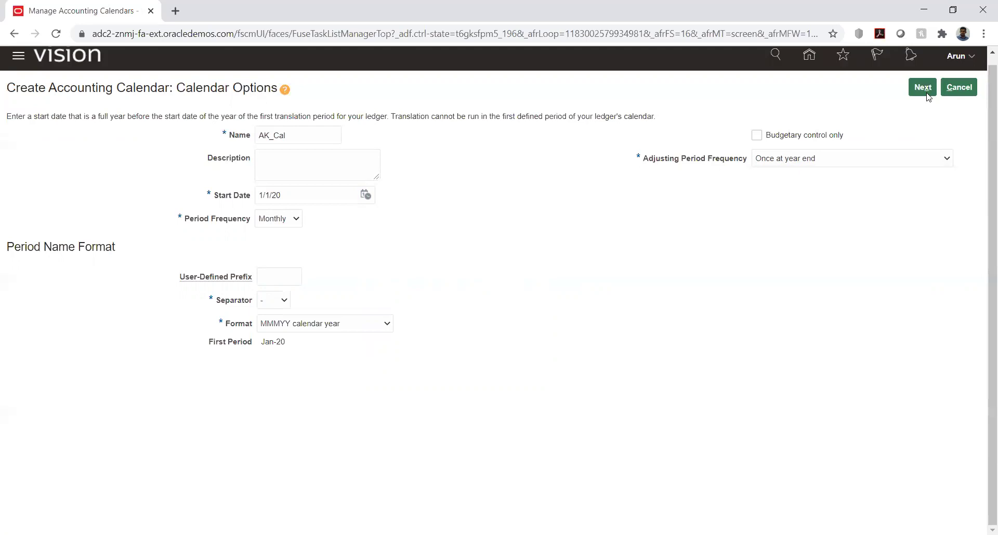
{"action": "left_click", "coordinate": [922, 86]}
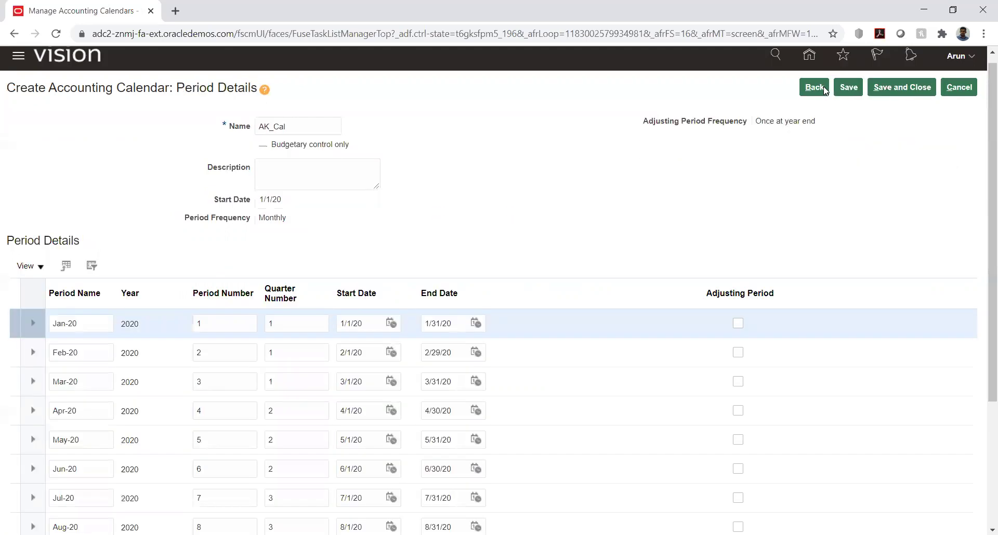
- Return to AK_Cal's calendar options, accepting the warning that generated periods are discarded
{"action": "left_click", "coordinate": [824, 86]}
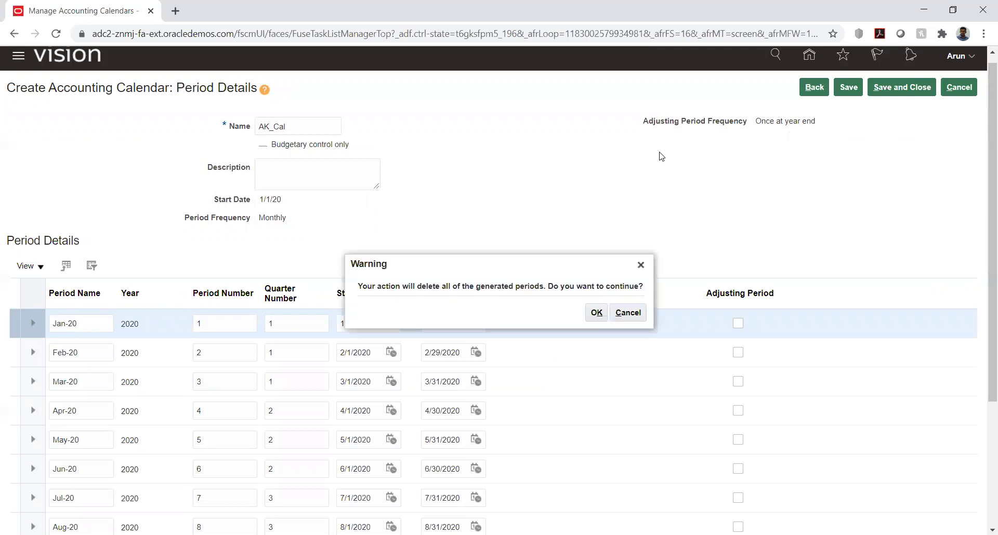
{"action": "left_click", "coordinate": [596, 312]}
{"action": "left_click", "coordinate": [939, 160]}
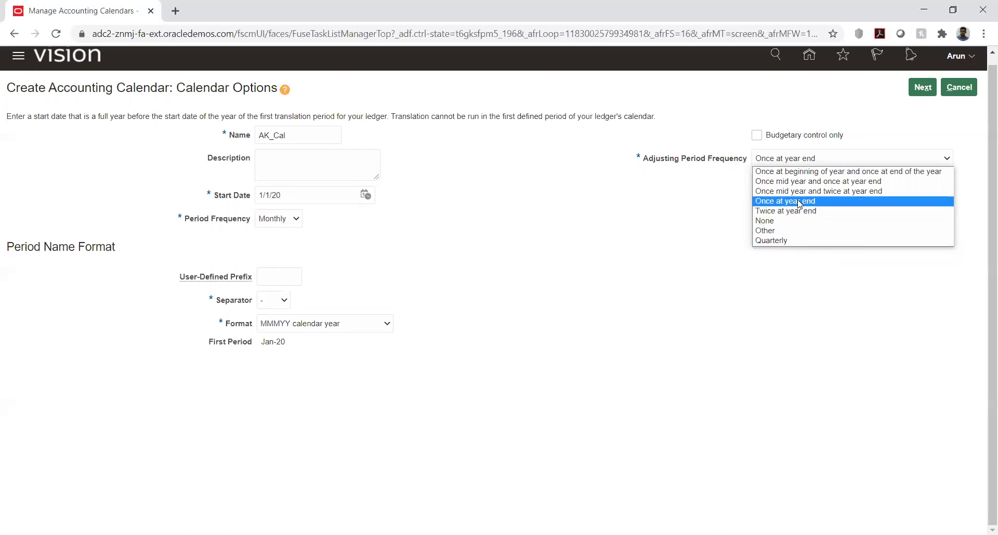
- Confirm the AK_Cal adjusting period frequency stays Once at year end
{"action": "left_click", "coordinate": [821, 201]}
{"action": "left_click", "coordinate": [953, 115]}
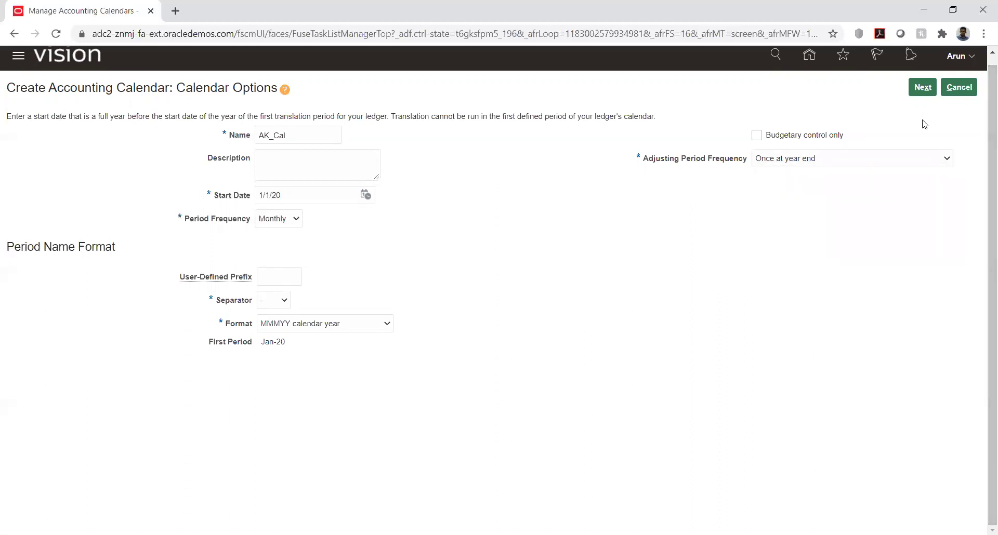
{"action": "left_click", "coordinate": [921, 87]}
{"action": "left_click", "coordinate": [858, 158]}
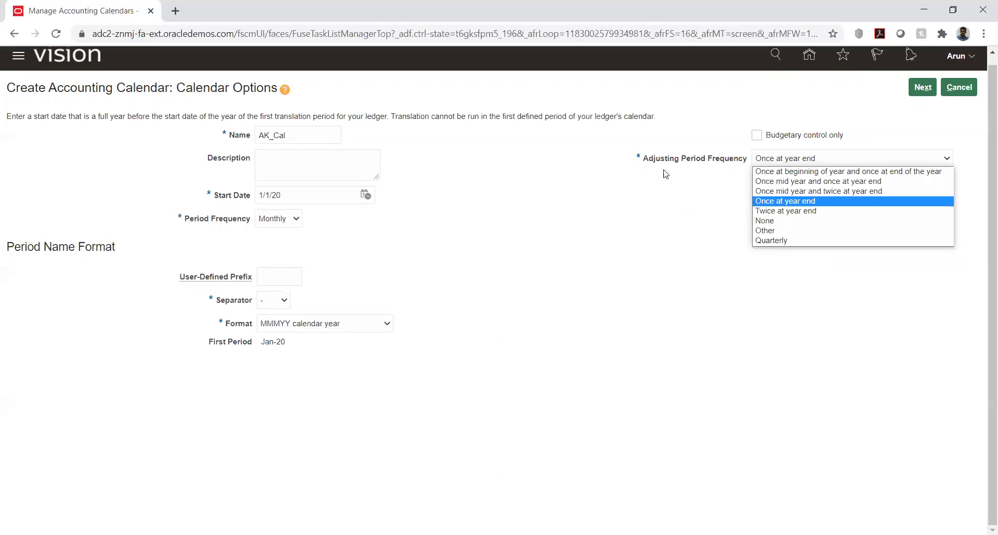
{"action": "left_click", "coordinate": [597, 194]}
- Keep the MMMYY calendar year period name format and regenerate the period details
{"action": "left_click", "coordinate": [297, 221]}
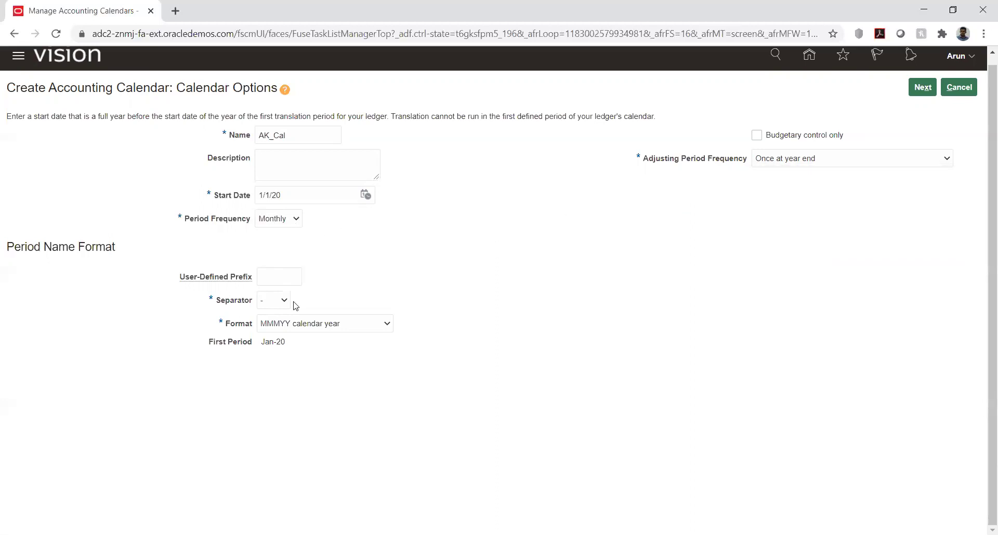
{"action": "left_click", "coordinate": [288, 302]}
{"action": "left_click", "coordinate": [381, 276]}
{"action": "left_click", "coordinate": [378, 327]}
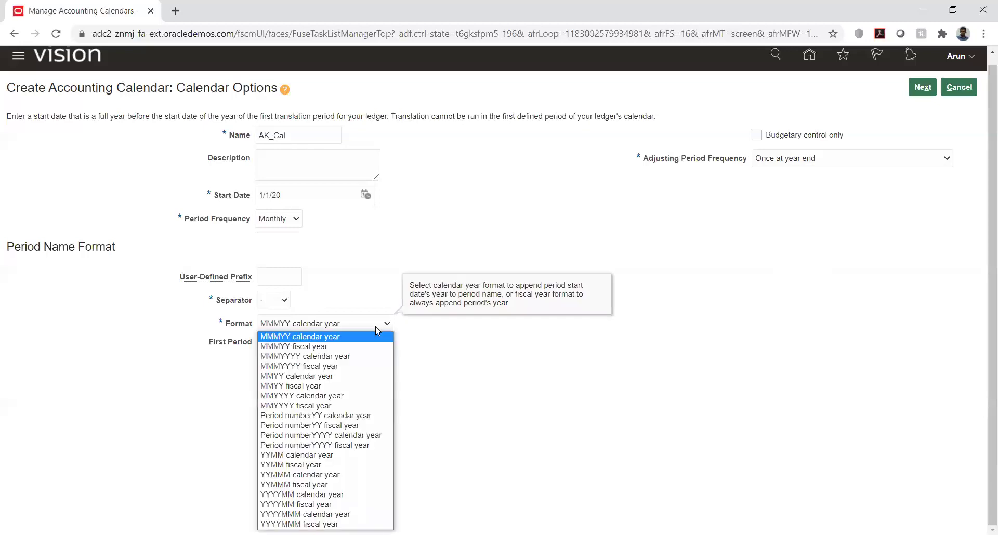
{"action": "left_click", "coordinate": [433, 336]}
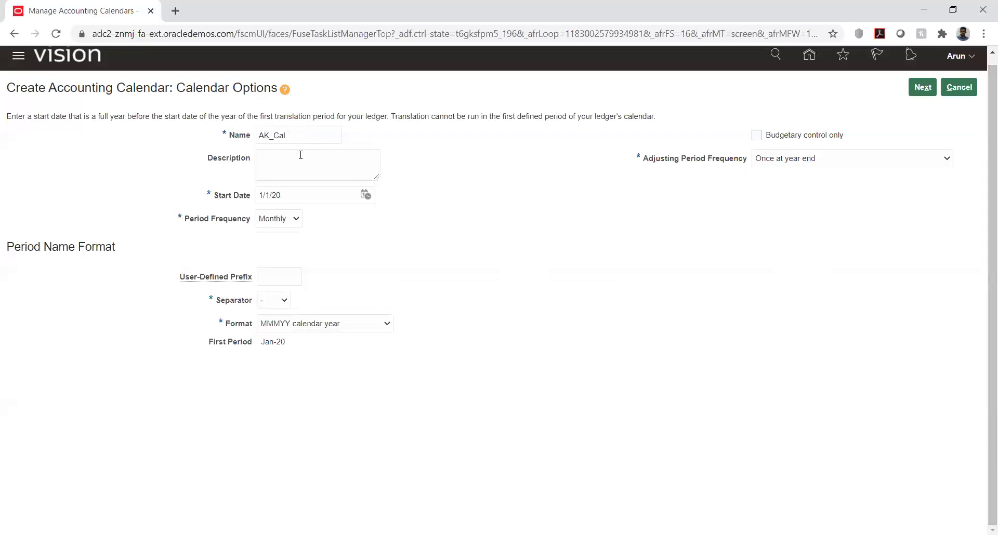
{"action": "left_click", "coordinate": [273, 221]}
{"action": "left_click", "coordinate": [771, 242]}
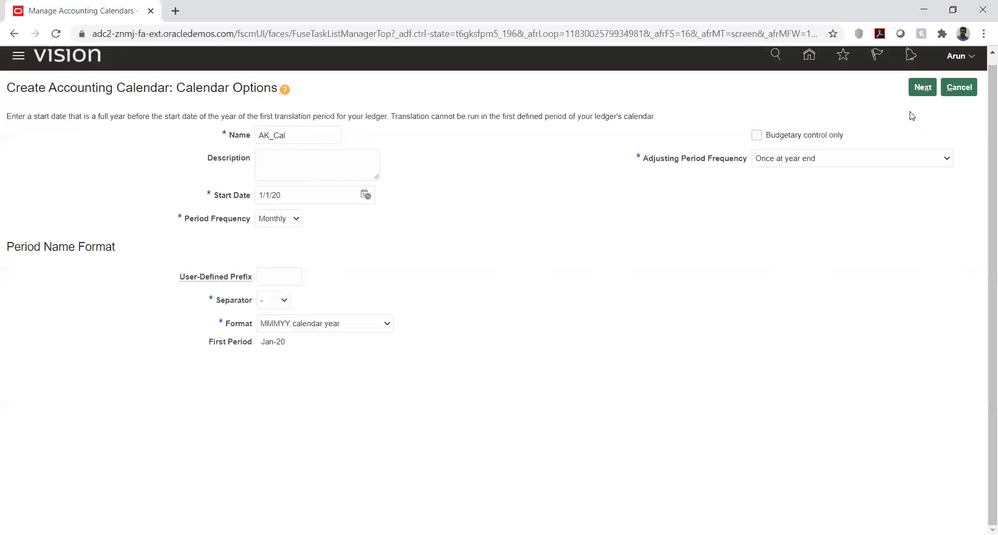
{"action": "left_click", "coordinate": [923, 88]}
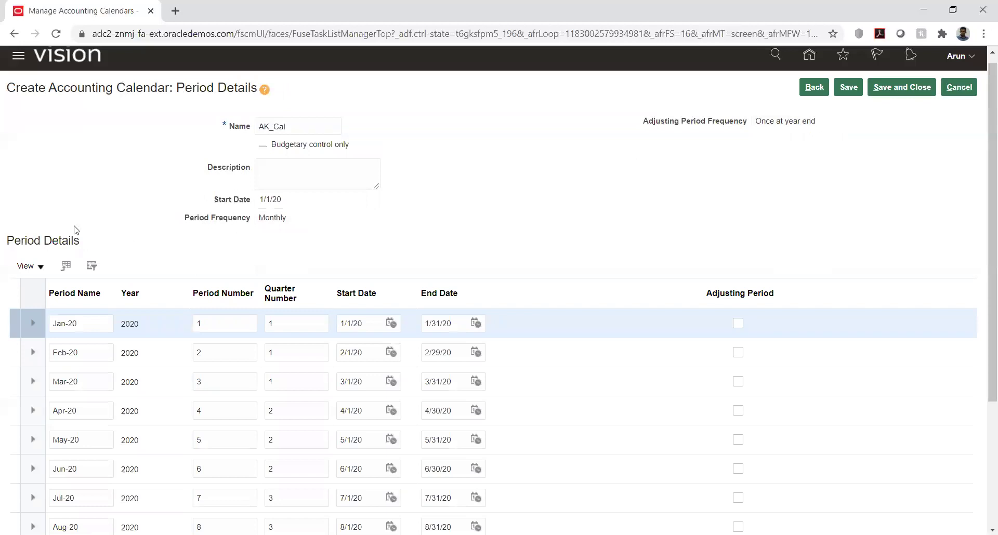
{"action": "scroll", "coordinate": [219, 277], "scroll_direction": "down", "scroll_amount": 3}
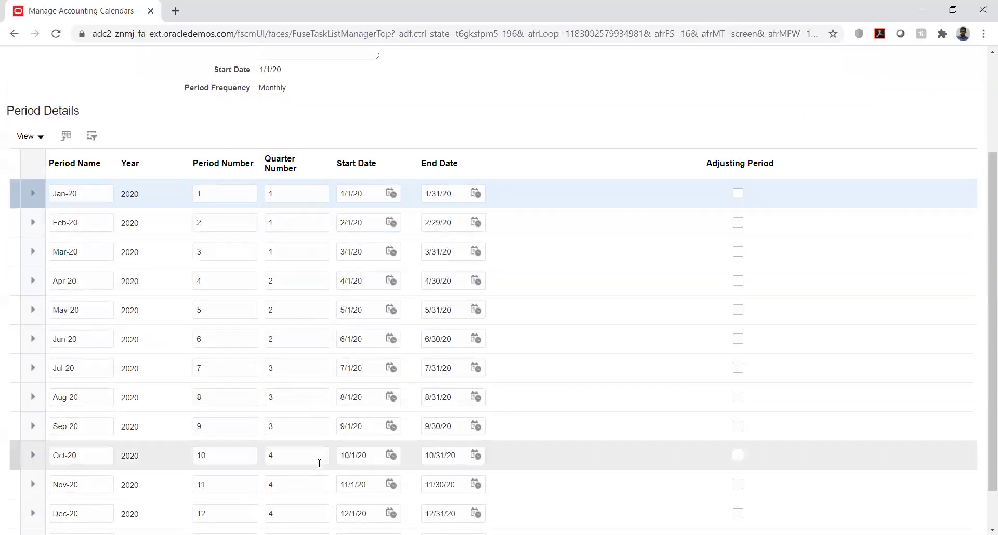
{"action": "scroll", "coordinate": [328, 322], "scroll_direction": "down", "scroll_amount": 1}
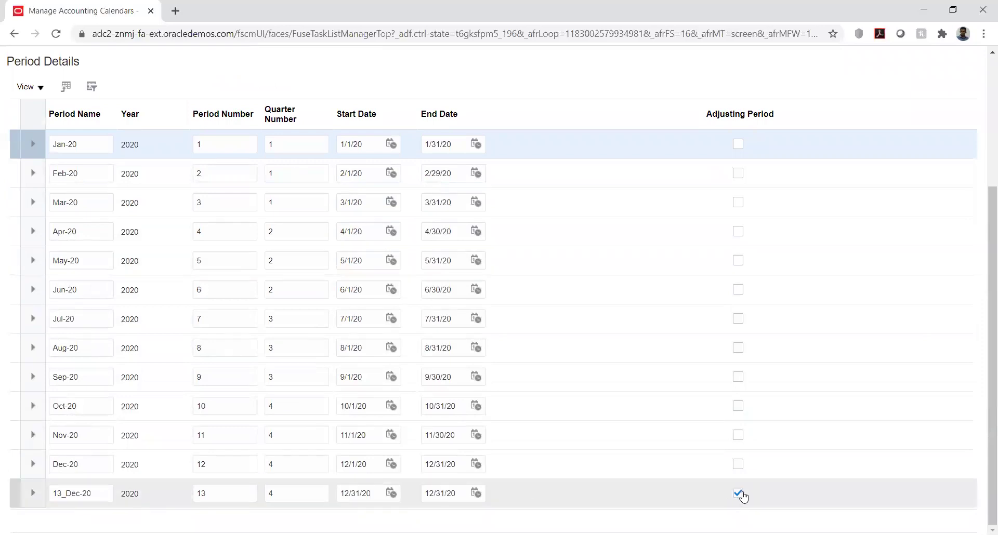
{"action": "scroll", "coordinate": [625, 248], "scroll_direction": "up", "scroll_amount": 1}
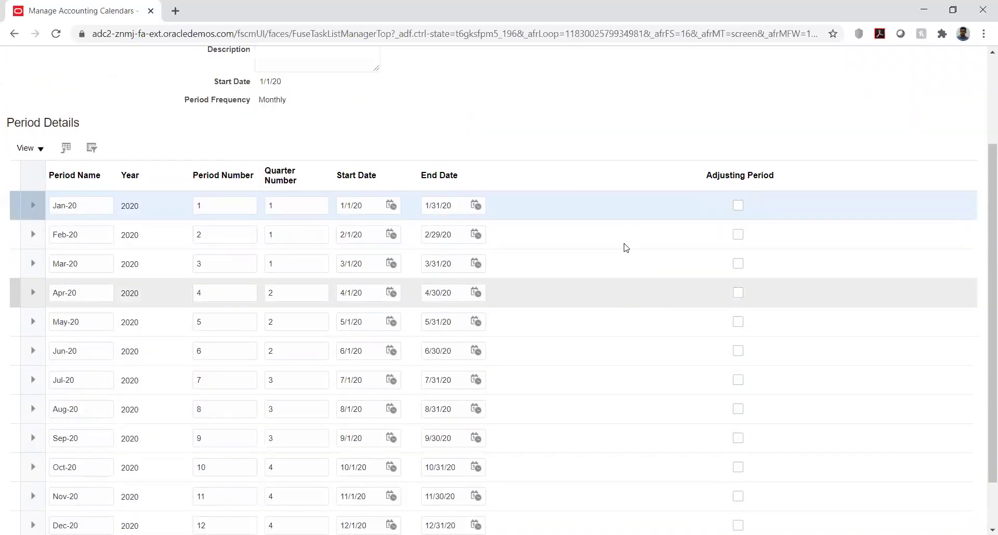
{"action": "scroll", "coordinate": [625, 249], "scroll_direction": "up", "scroll_amount": 2}
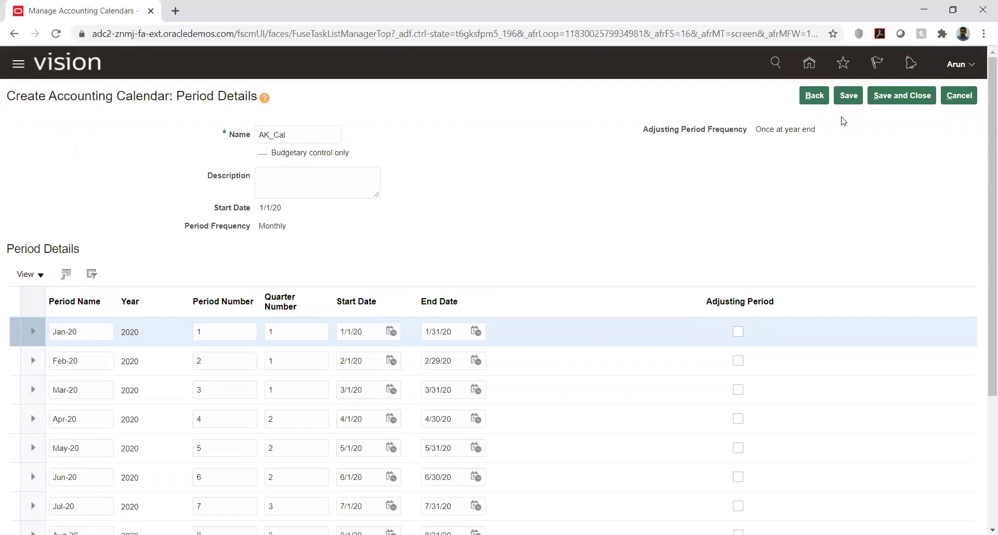
{"action": "scroll", "coordinate": [858, 187], "scroll_direction": "down", "scroll_amount": 3}
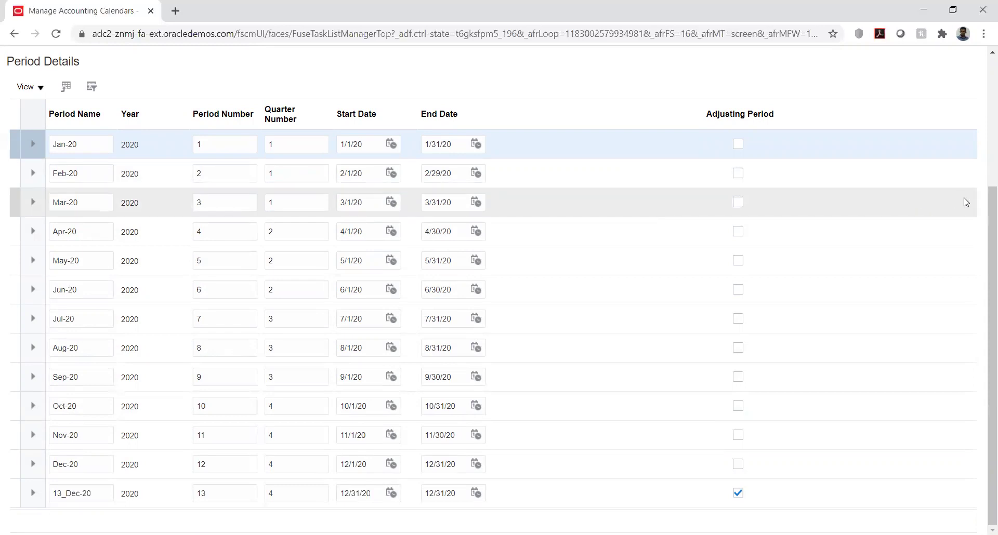
{"action": "scroll", "coordinate": [984, 206], "scroll_direction": "up", "scroll_amount": 1}
{"action": "scroll", "coordinate": [984, 207], "scroll_direction": "up", "scroll_amount": 3}
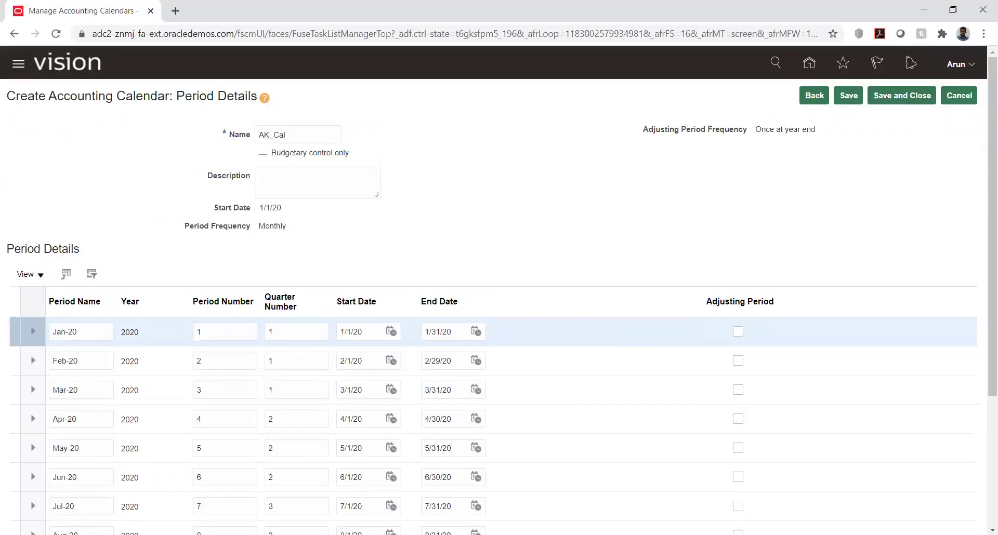
- Save AK_Cal and add the 2021 monthly periods starting Jan-21
{"action": "left_click", "coordinate": [847, 95]}
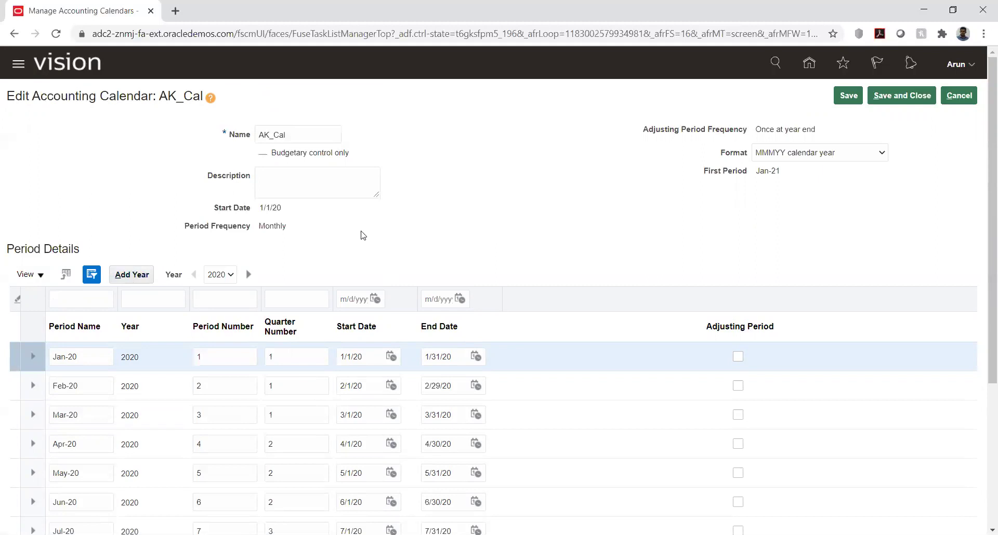
{"action": "left_click", "coordinate": [132, 275]}
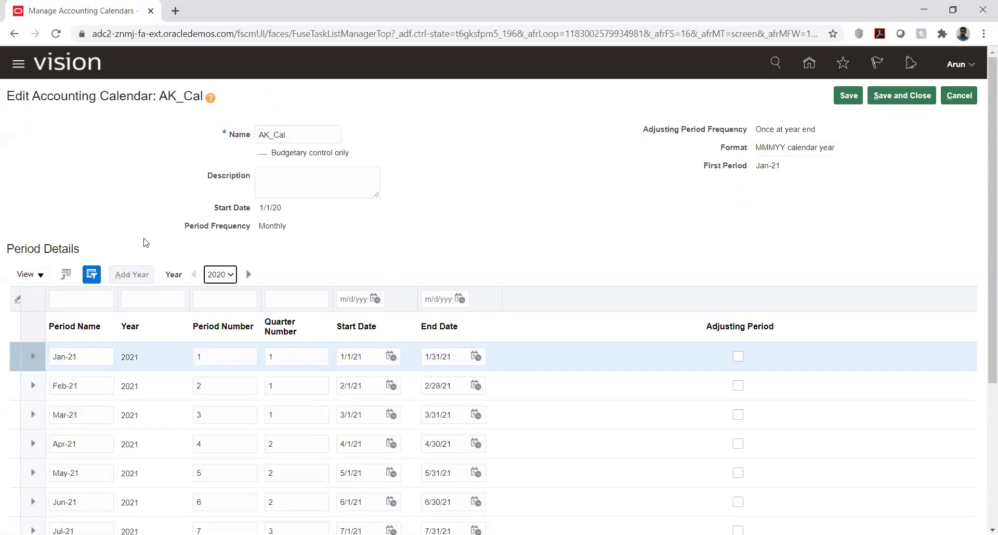
{"action": "scroll", "coordinate": [415, 258], "scroll_direction": "down", "scroll_amount": 3}
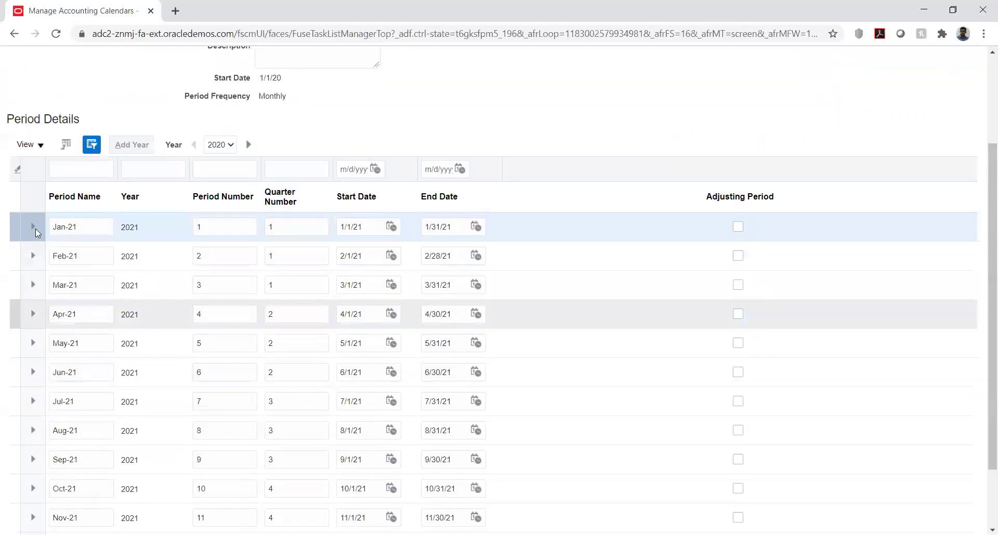
{"action": "scroll", "coordinate": [754, 103], "scroll_direction": "up", "scroll_amount": 3}
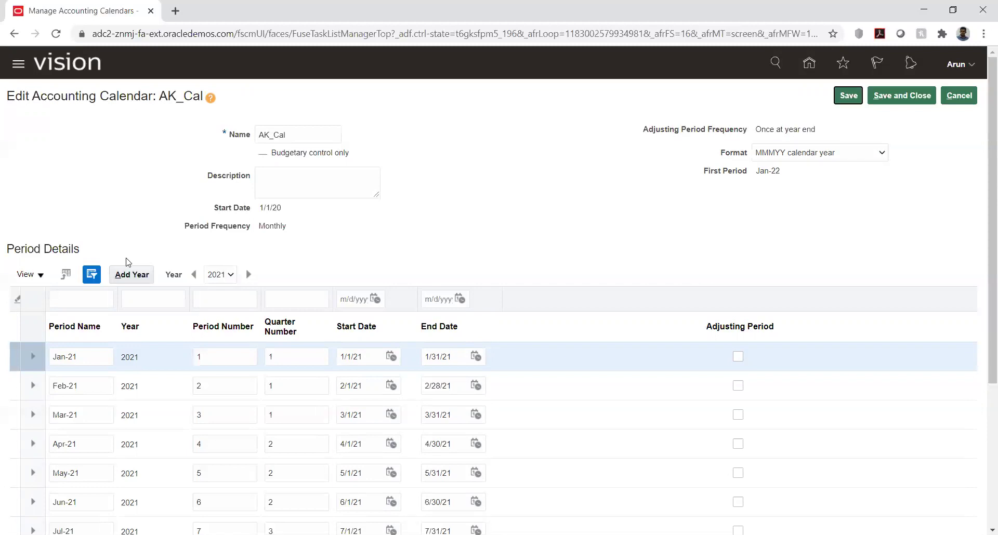
- Add the 2022 periods through 13_Dec-22, save AK_Cal and close it
{"action": "left_click", "coordinate": [131, 272]}
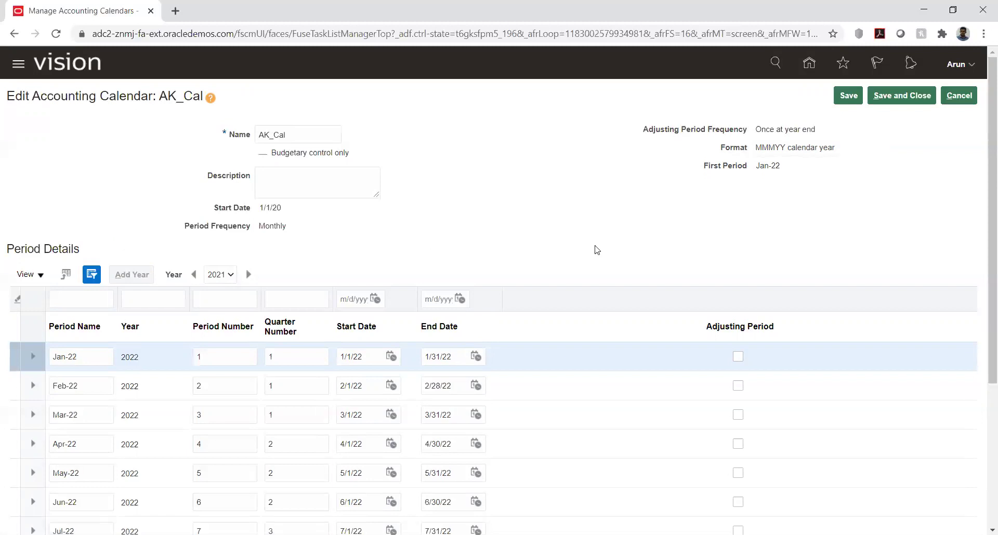
{"action": "left_click", "coordinate": [845, 95]}
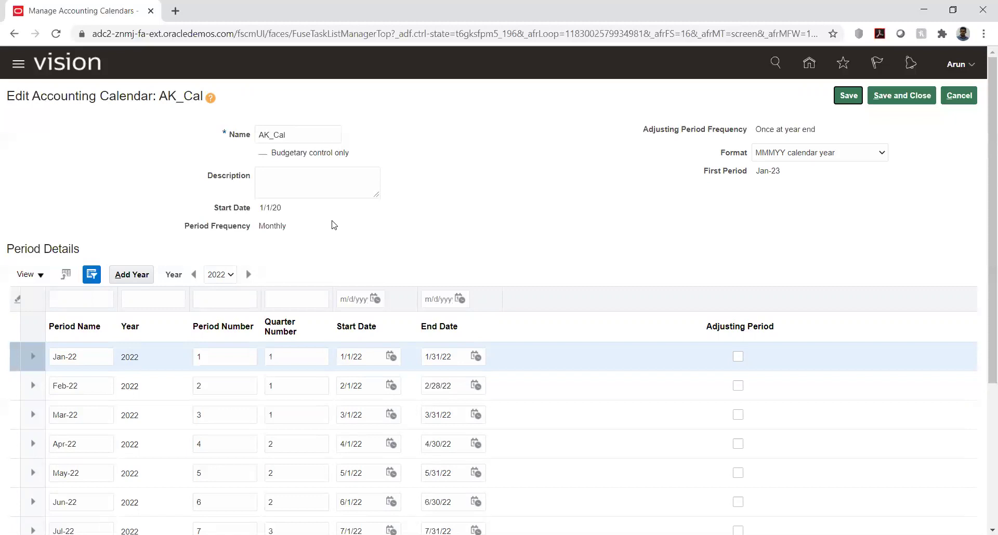
{"action": "left_click", "coordinate": [575, 197]}
{"action": "left_click", "coordinate": [903, 97]}
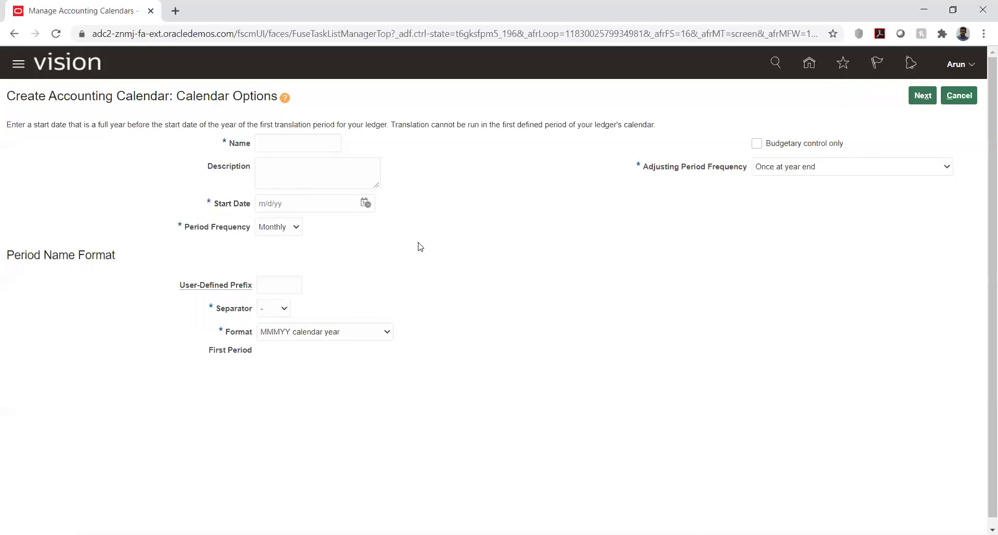
- Set the new calendar's period frequency to 4/4/5
{"action": "left_click", "coordinate": [296, 227]}
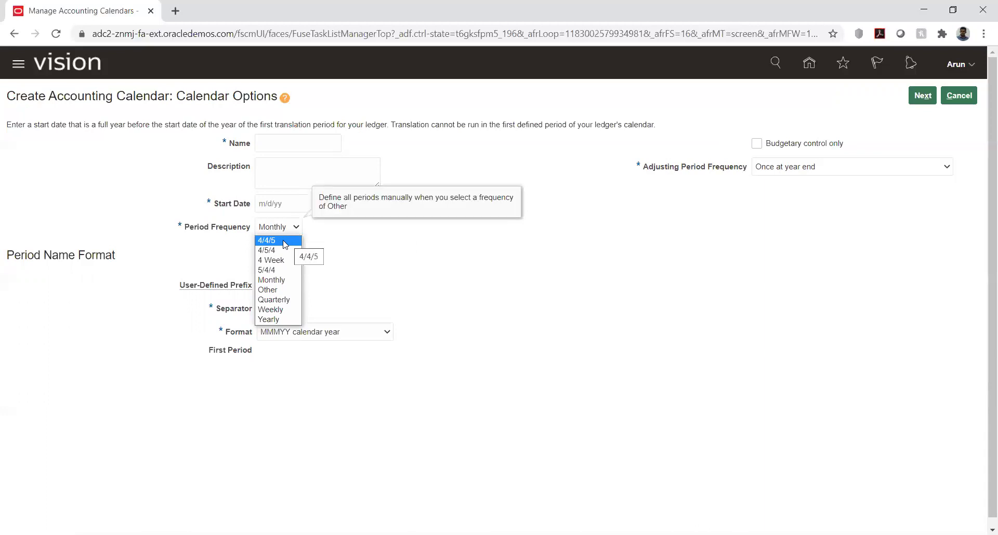
{"action": "left_click", "coordinate": [285, 242]}
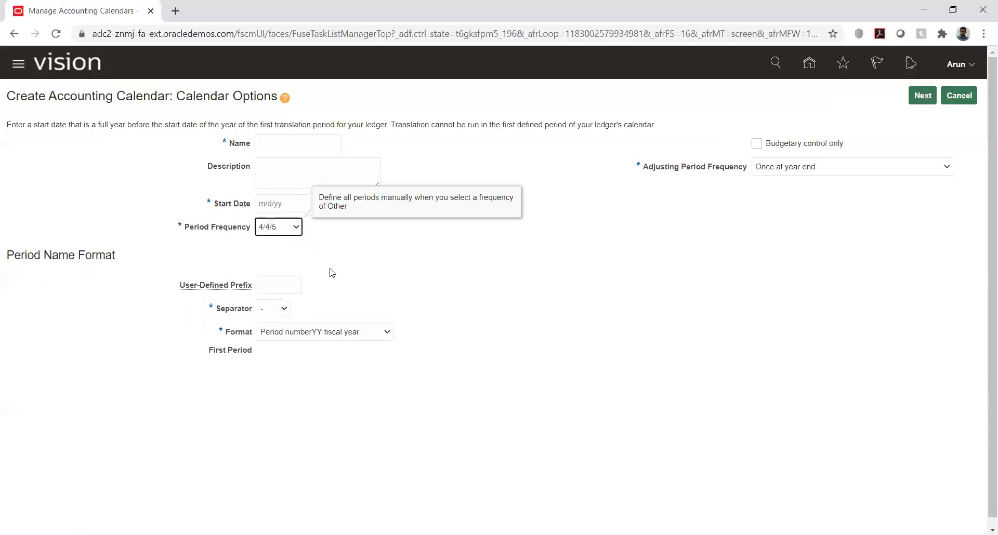
{"action": "left_click", "coordinate": [292, 229]}
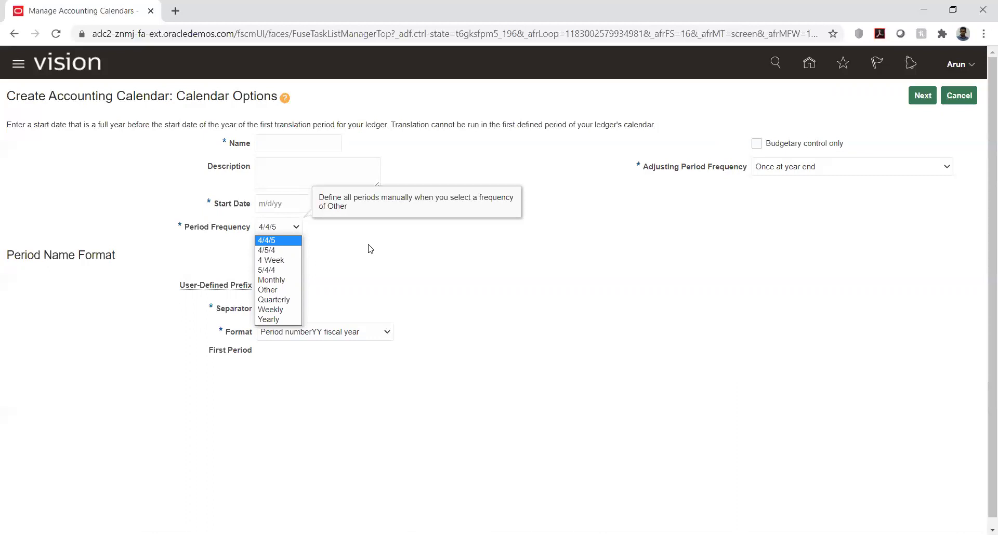
{"action": "left_click", "coordinate": [370, 248]}
- Name the calendar KK, start it 1/1/20, and generate 4/4/5 periods from 1-20
{"action": "left_click", "coordinate": [286, 146]}
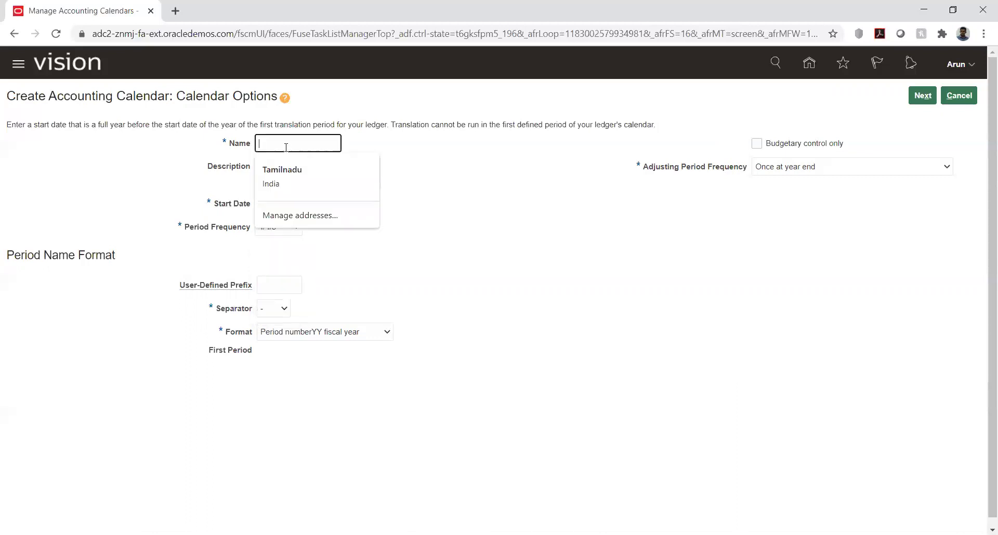
{"action": "type", "text": "KK"}
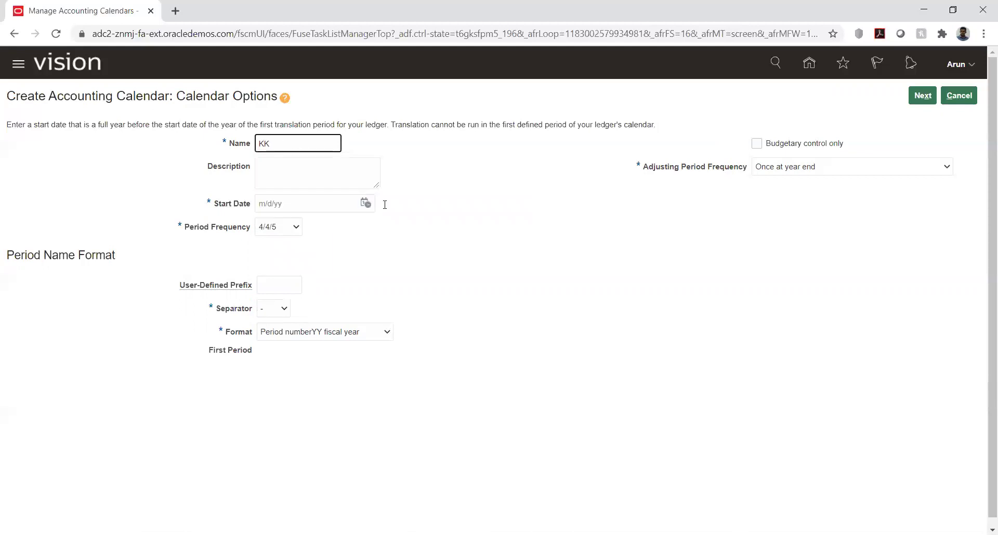
{"action": "left_click", "coordinate": [503, 248]}
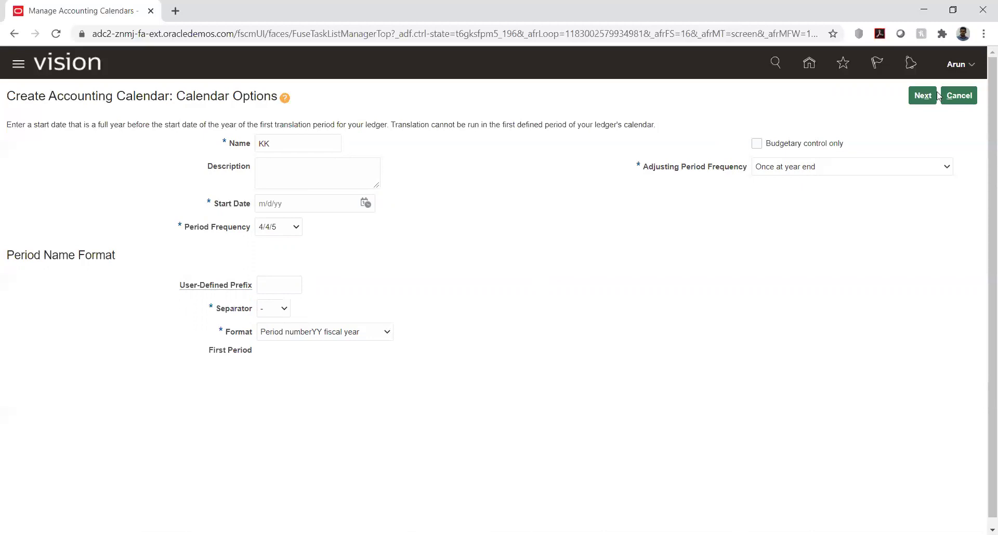
{"action": "left_click", "coordinate": [923, 96]}
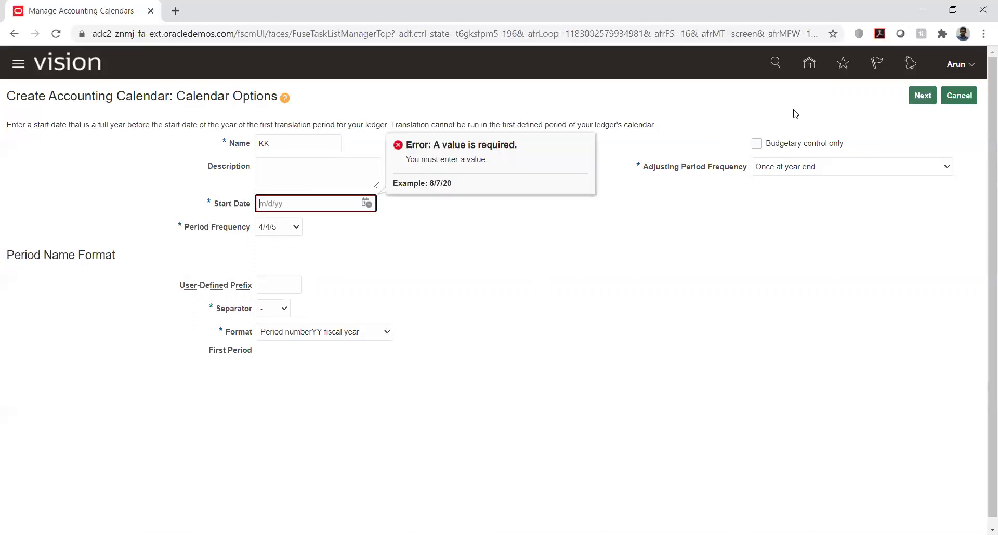
{"action": "left_click", "coordinate": [367, 205]}
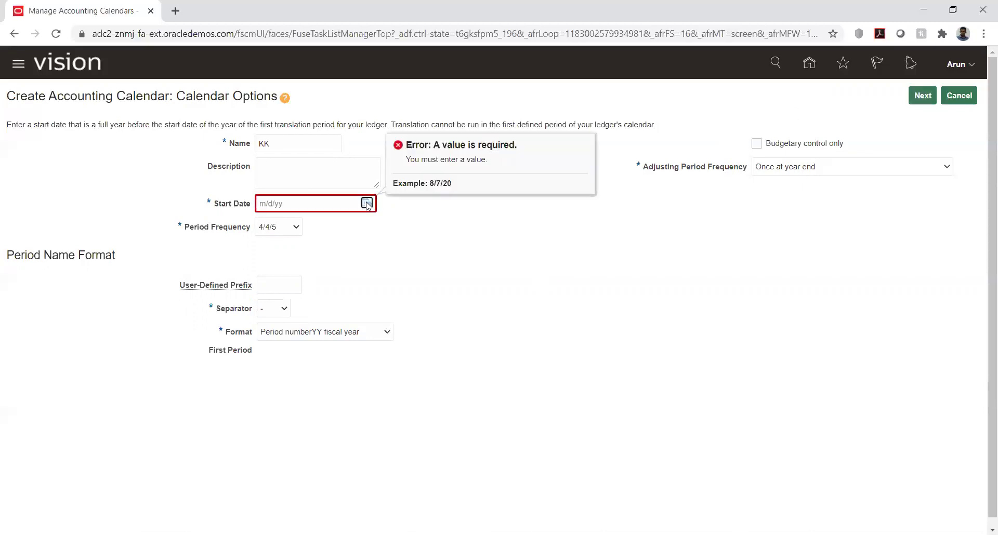
{"action": "left_click", "coordinate": [443, 228]}
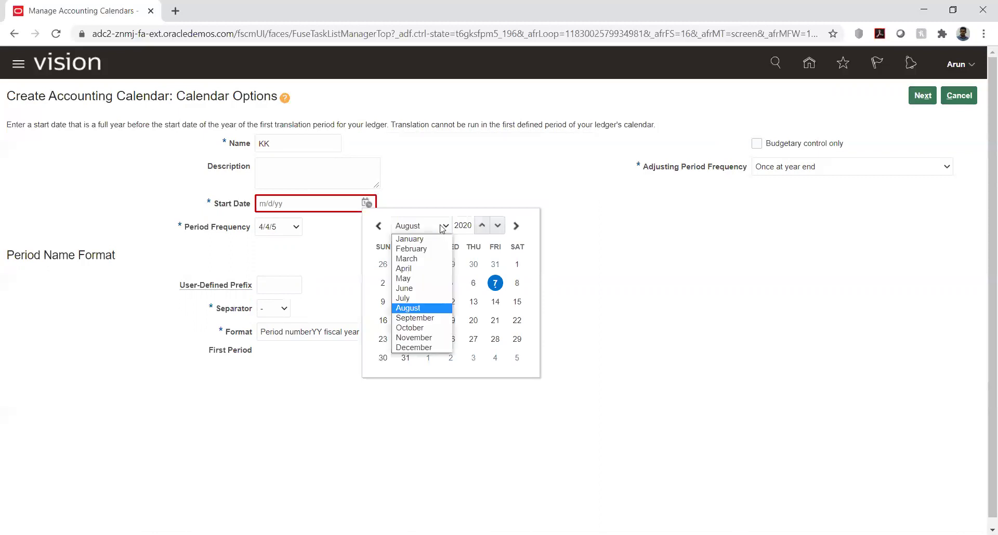
{"action": "left_click", "coordinate": [410, 239]}
{"action": "left_click", "coordinate": [451, 265]}
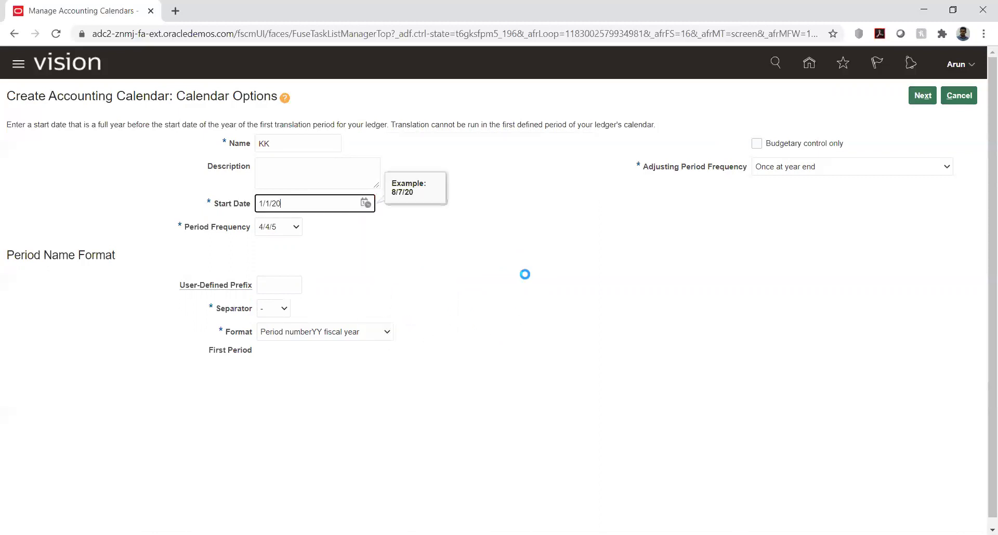
{"action": "left_click", "coordinate": [923, 95]}
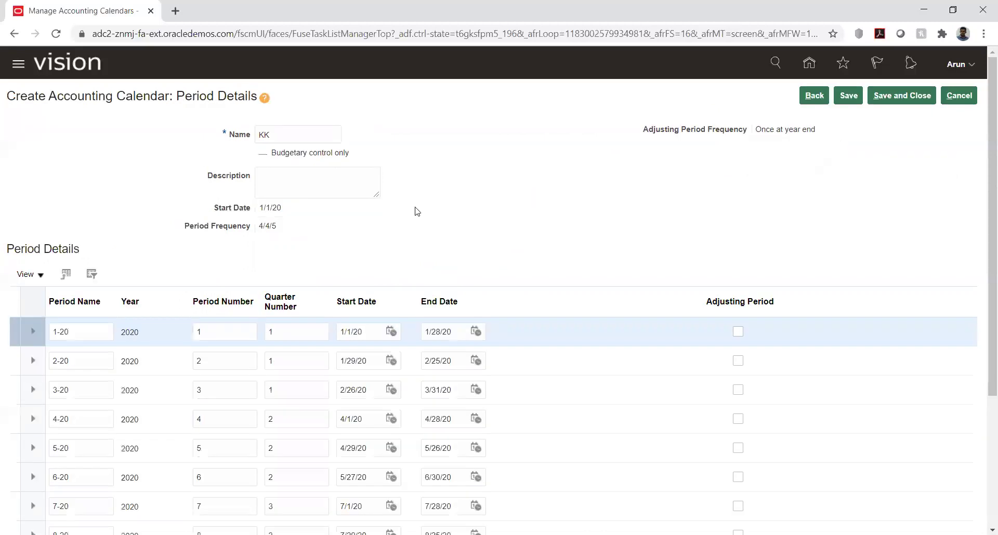
- Review the generated 2020 periods, then cancel the unsaved KK calendar
{"action": "scroll", "coordinate": [415, 211], "scroll_direction": "down", "scroll_amount": 3}
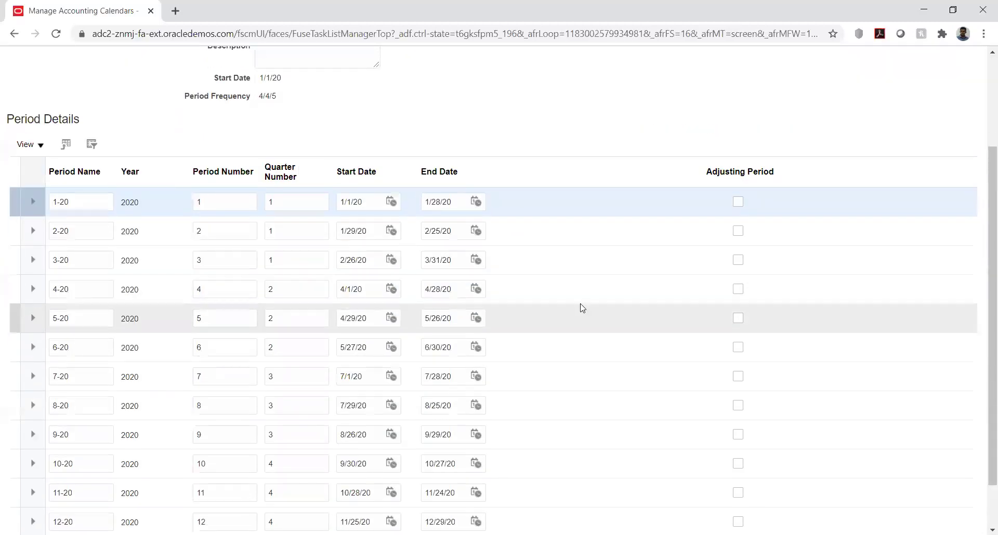
{"action": "scroll", "coordinate": [582, 308], "scroll_direction": "down", "scroll_amount": 2}
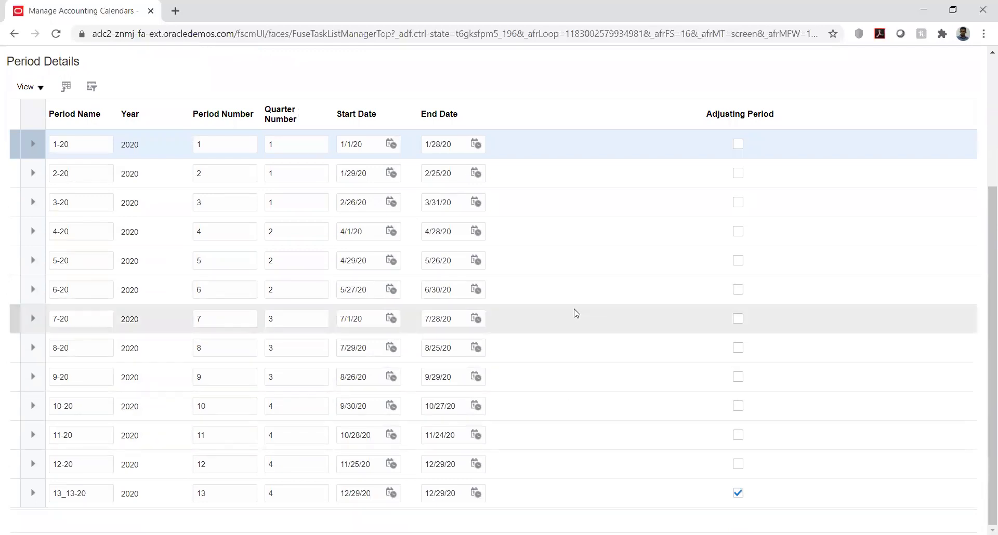
{"action": "scroll", "coordinate": [576, 313], "scroll_direction": "up", "scroll_amount": 1}
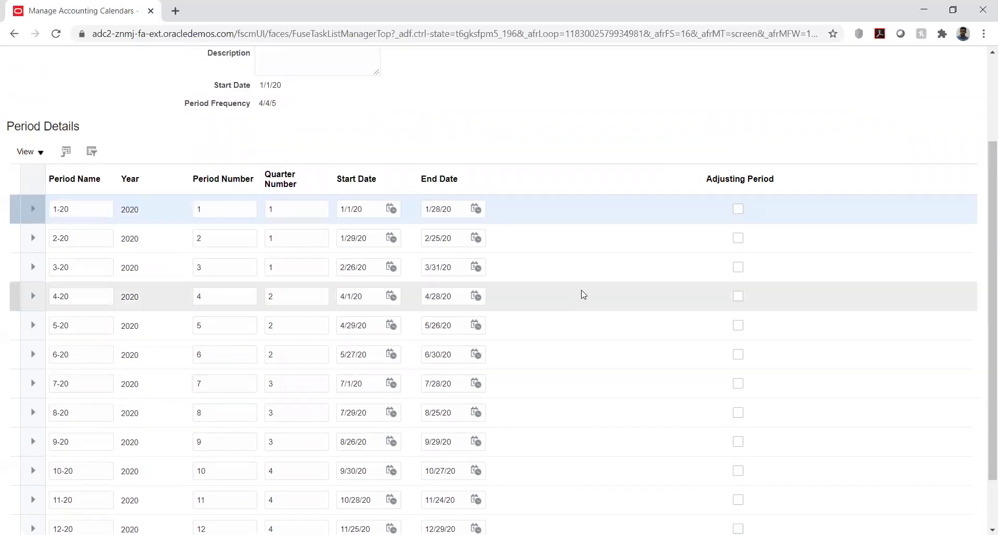
{"action": "scroll", "coordinate": [629, 134], "scroll_direction": "up", "scroll_amount": 2}
{"action": "scroll", "coordinate": [634, 134], "scroll_direction": "up", "scroll_amount": 1}
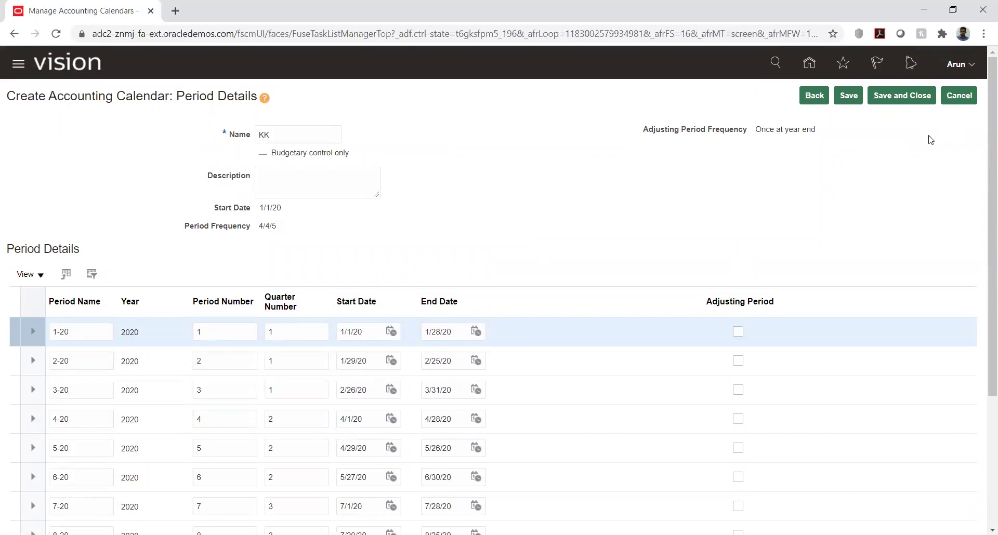
{"action": "left_click", "coordinate": [955, 101]}
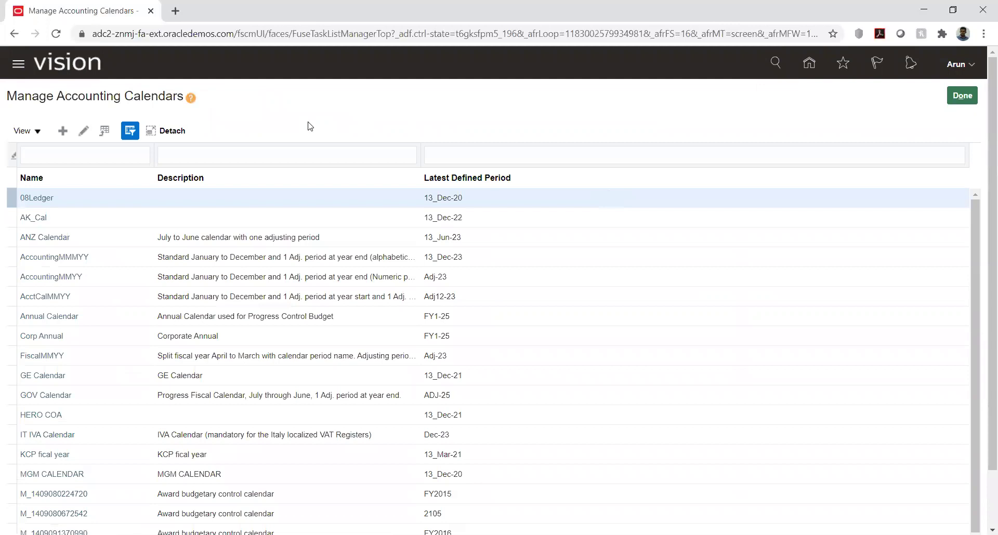
- Finish with calendars, then open Manage Chart of Accounts Value Sets under Define Chart of Accounts in KK Implementation
{"action": "left_click", "coordinate": [962, 99]}
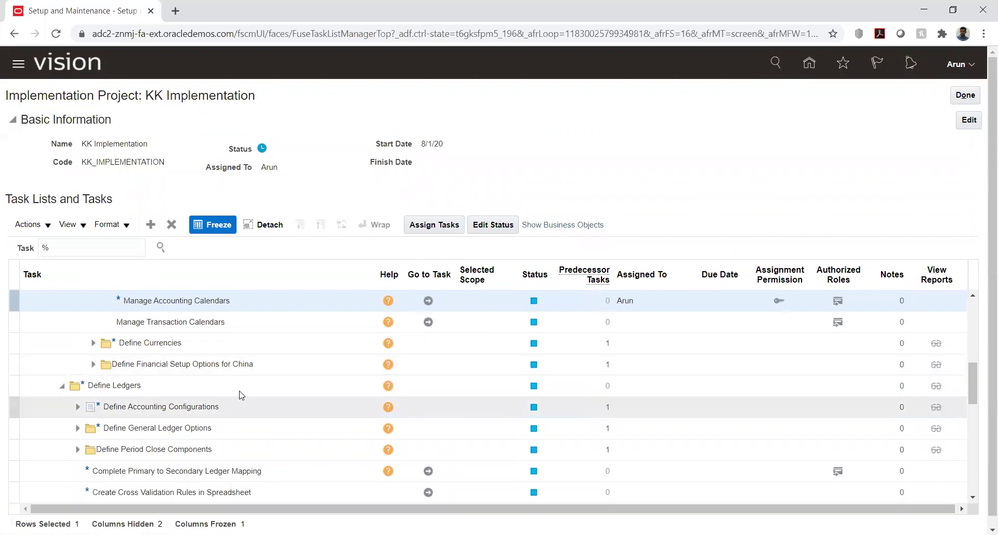
{"action": "scroll", "coordinate": [227, 380], "scroll_direction": "up", "scroll_amount": 2}
{"action": "scroll", "coordinate": [227, 380], "scroll_direction": "up", "scroll_amount": 2}
{"action": "scroll", "coordinate": [227, 379], "scroll_direction": "down", "scroll_amount": 2}
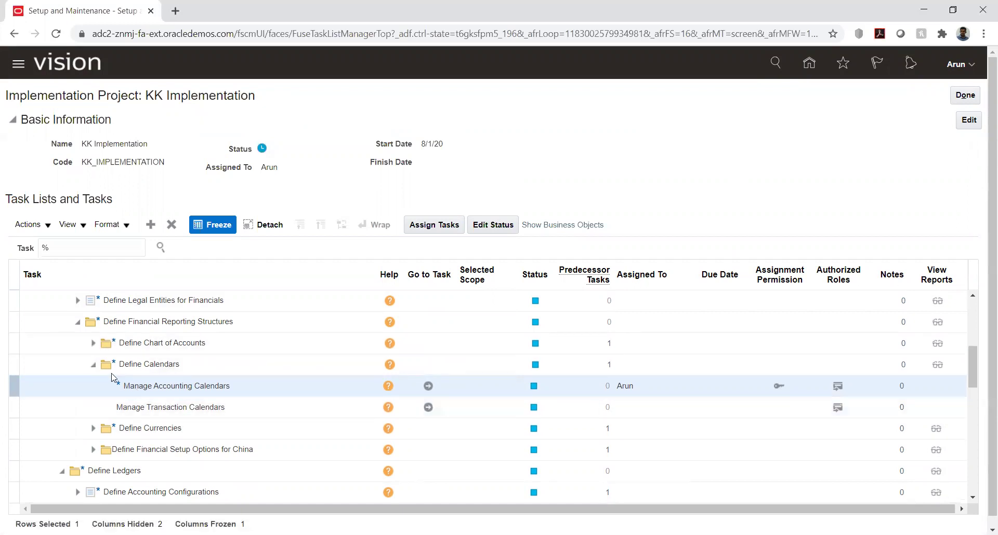
{"action": "left_click", "coordinate": [92, 345]}
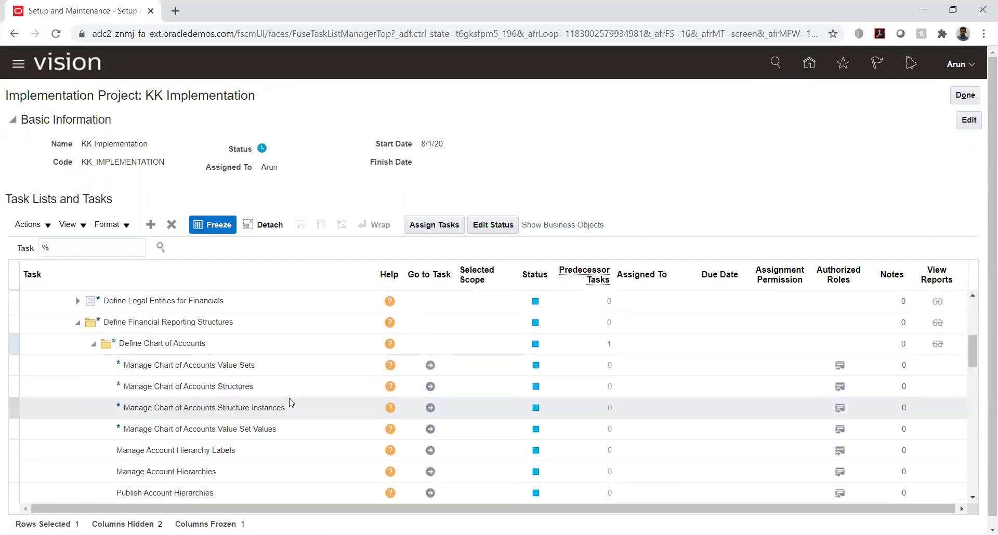
{"action": "left_click", "coordinate": [430, 365]}
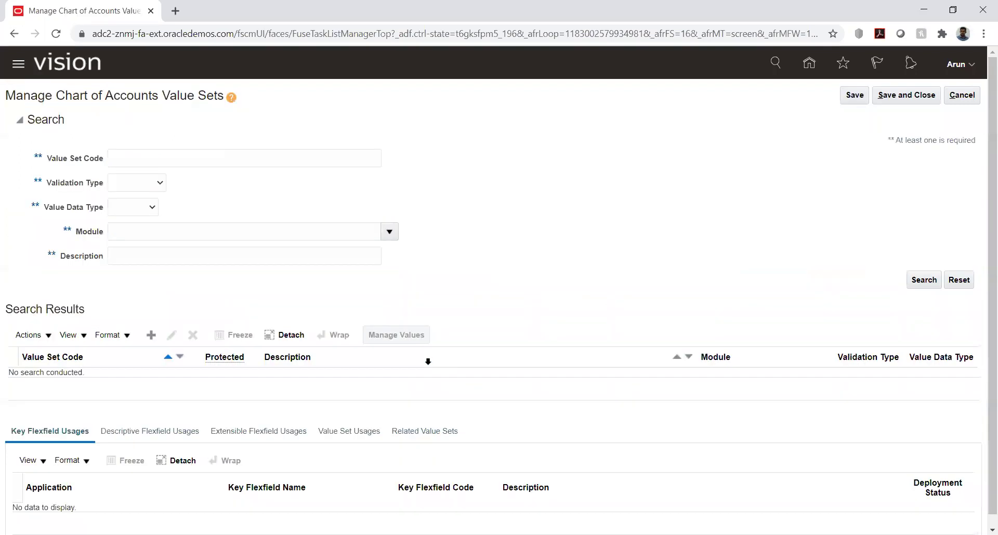
- Cancel an empty Create Value Set form and back out to the KK Implementation task list
{"action": "left_click", "coordinate": [151, 335]}
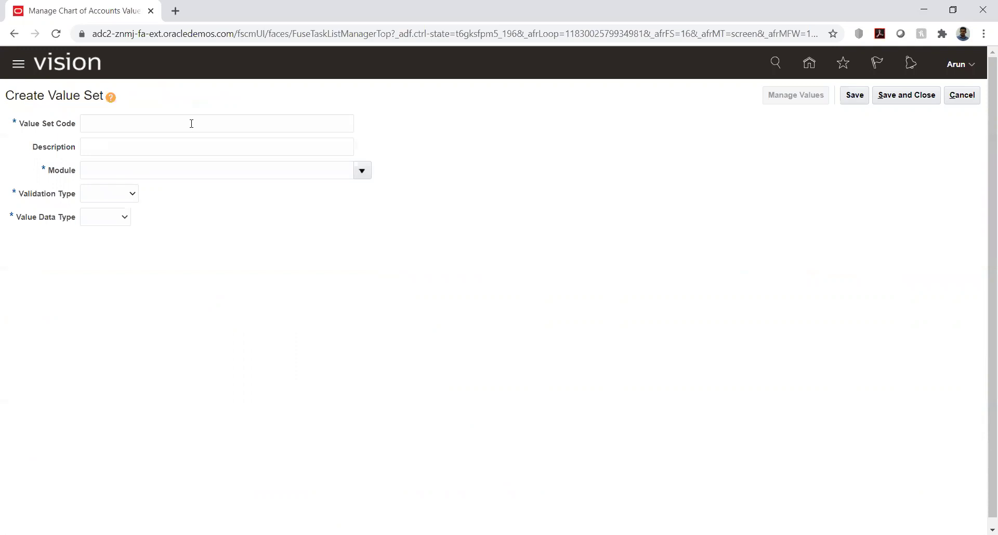
{"action": "left_click", "coordinate": [968, 96]}
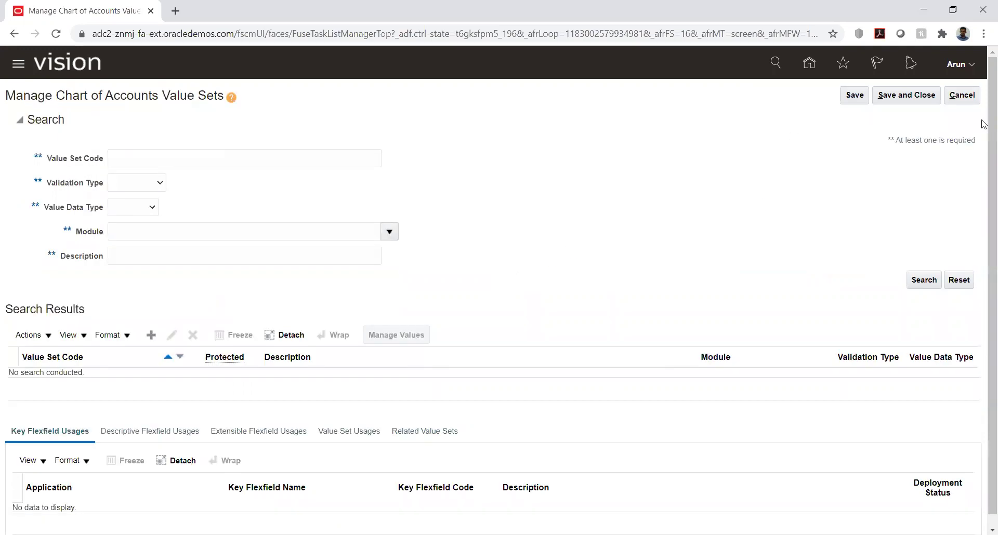
{"action": "left_click", "coordinate": [970, 100]}
{"action": "left_click", "coordinate": [967, 95]}
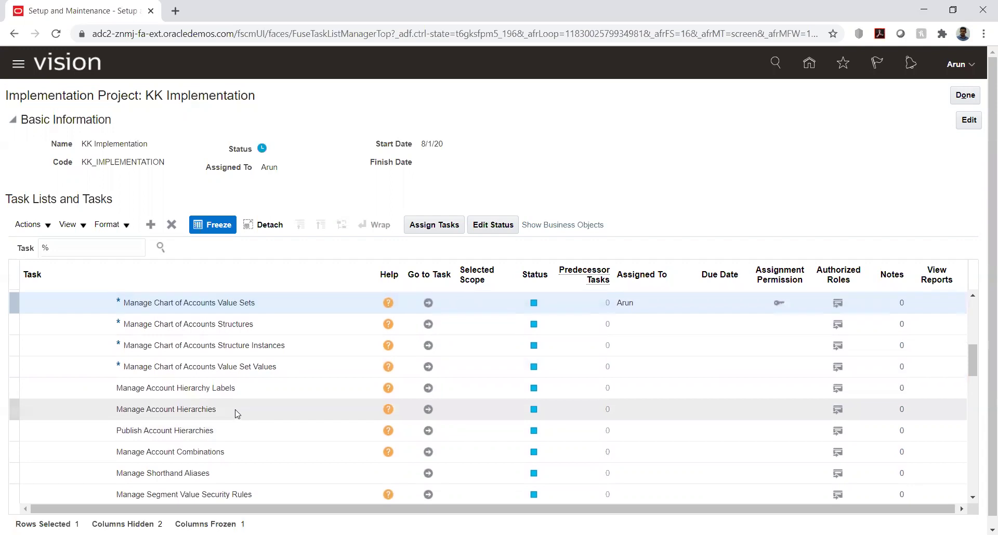
{"action": "scroll", "coordinate": [235, 415], "scroll_direction": "up", "scroll_amount": 4}
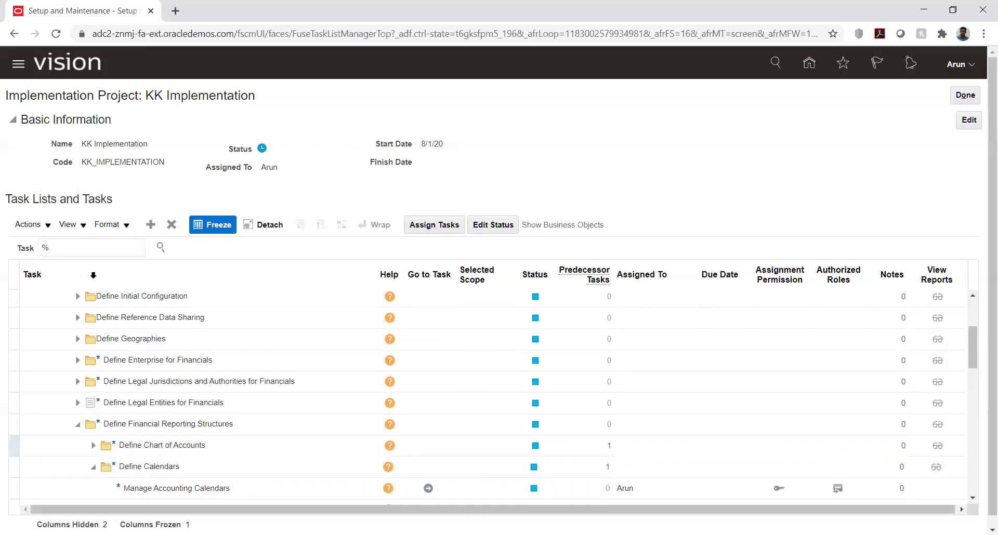
- Reopen Manage Chart of Accounts Value Sets from Define Chart of Accounts and start a new value set
{"action": "left_click", "coordinate": [82, 248]}
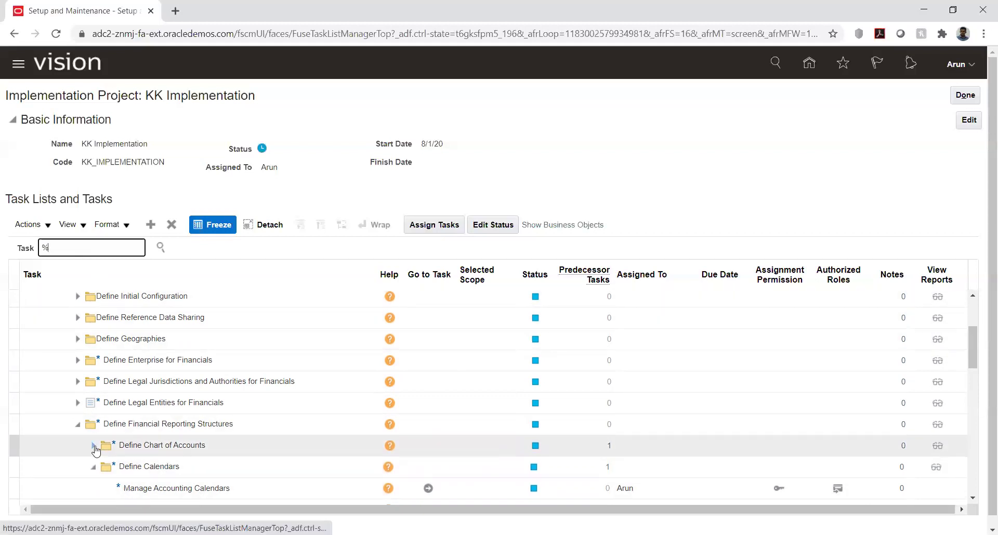
{"action": "left_click", "coordinate": [93, 448]}
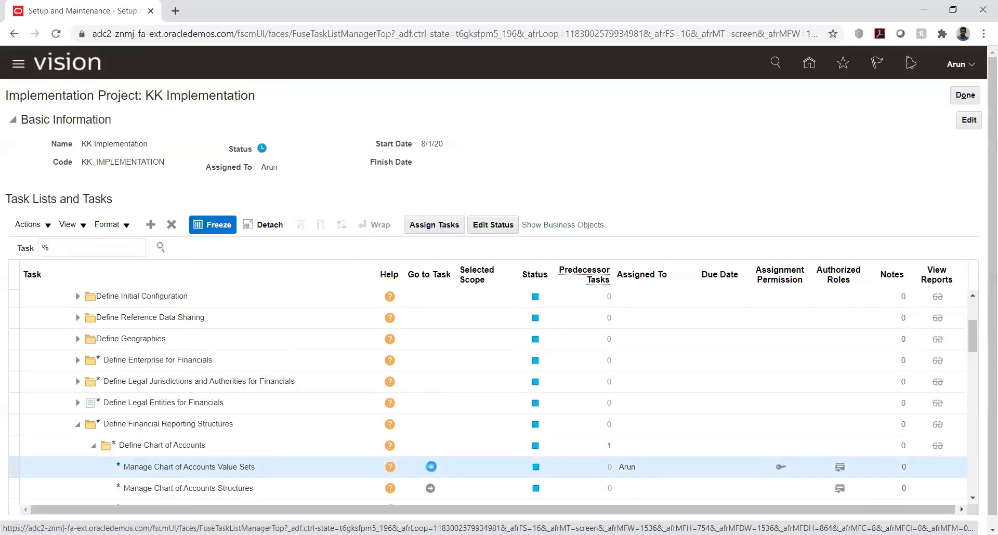
{"action": "left_click", "coordinate": [431, 467]}
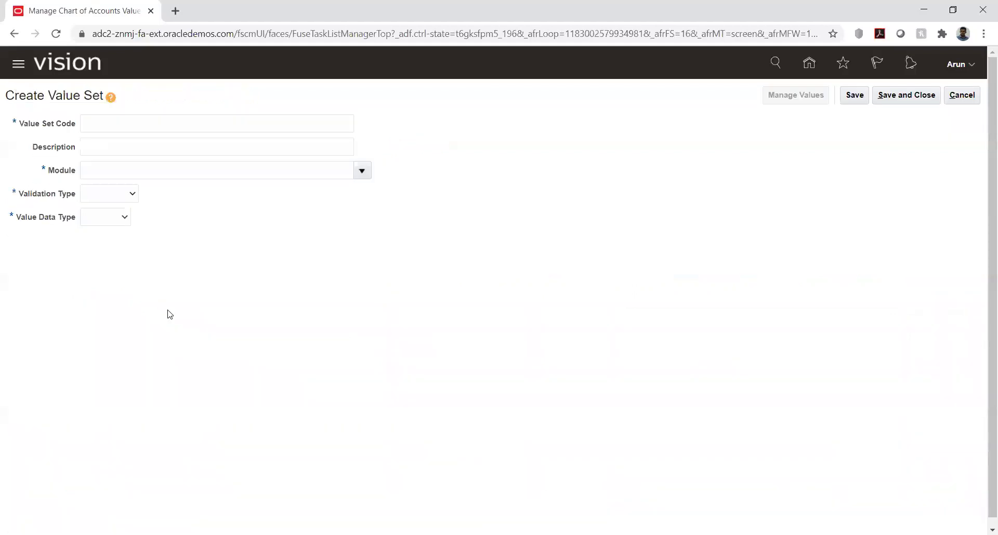
{"action": "left_click", "coordinate": [171, 124]}
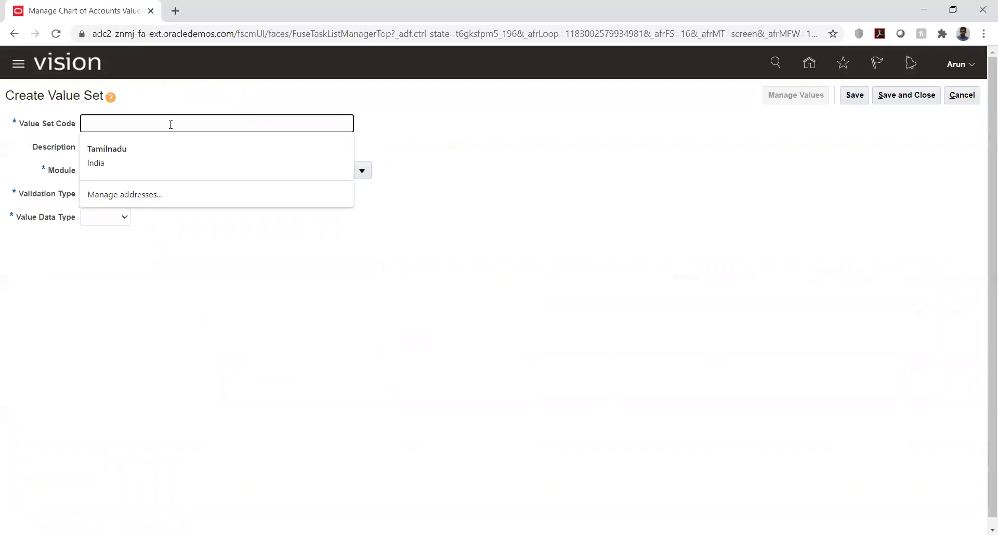
- Enter value set code KK, module General Ledger, and validation type Independent
{"action": "type", "text": "KK"}
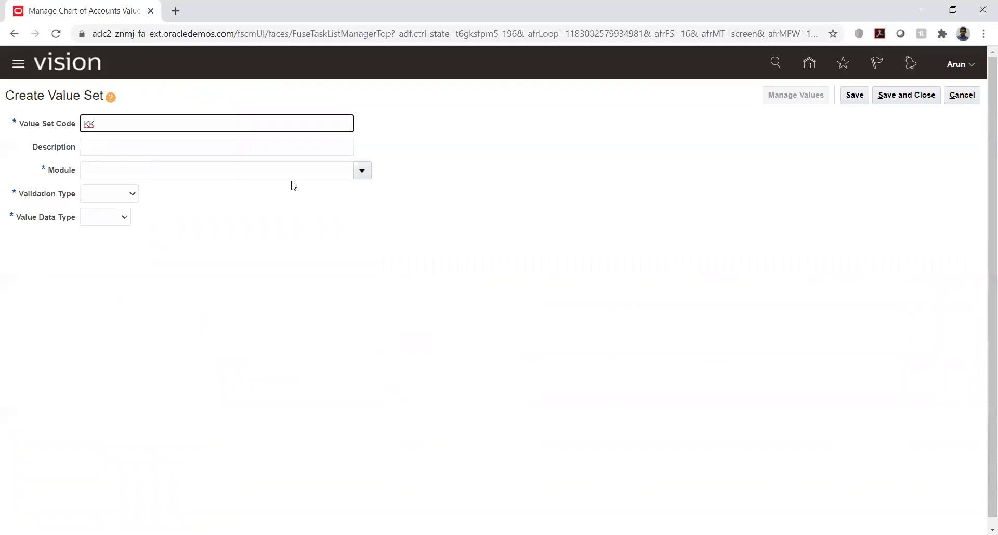
{"action": "left_click", "coordinate": [361, 171]}
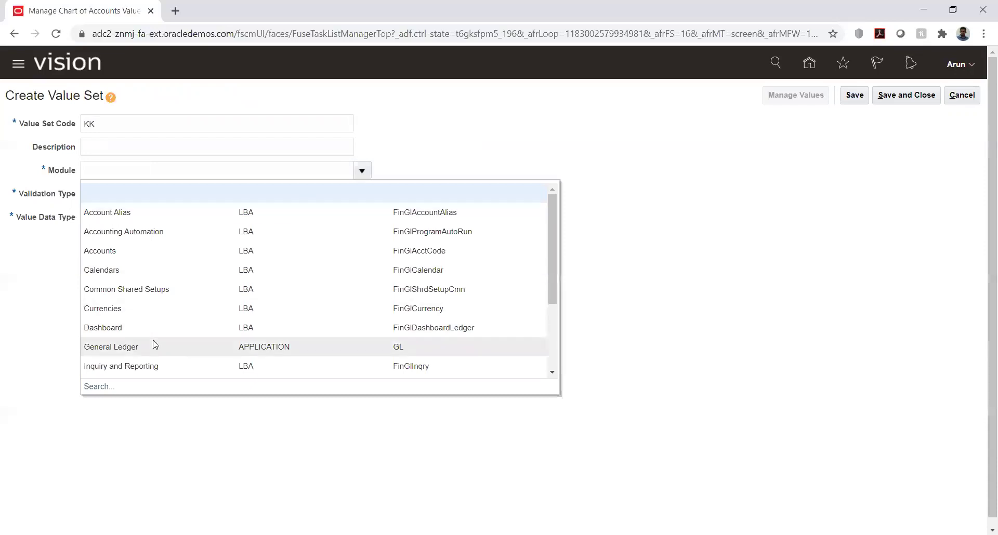
{"action": "left_click", "coordinate": [150, 347]}
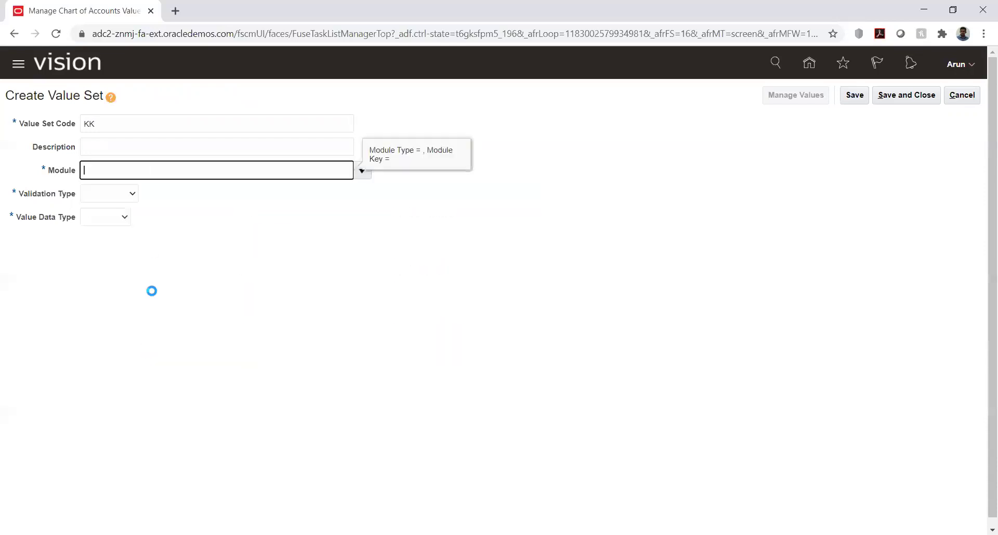
{"action": "left_click", "coordinate": [131, 196]}
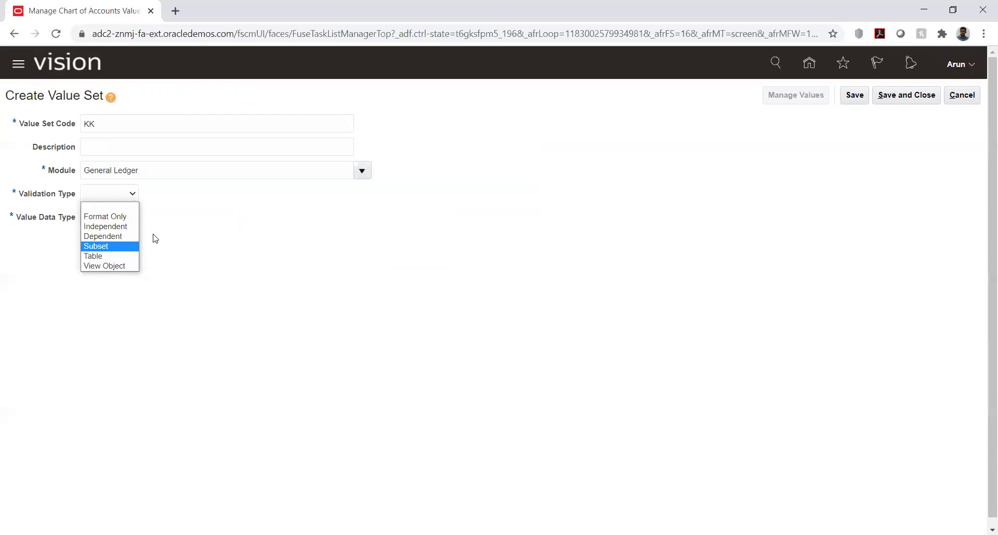
{"action": "left_click", "coordinate": [117, 214]}
{"action": "left_click", "coordinate": [135, 196]}
{"action": "left_click", "coordinate": [132, 194]}
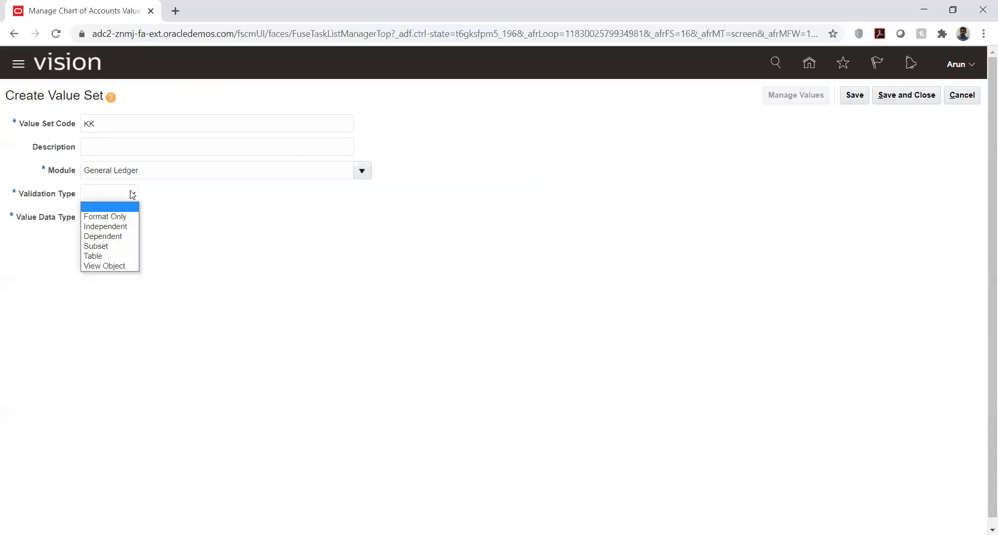
{"action": "left_click", "coordinate": [125, 227]}
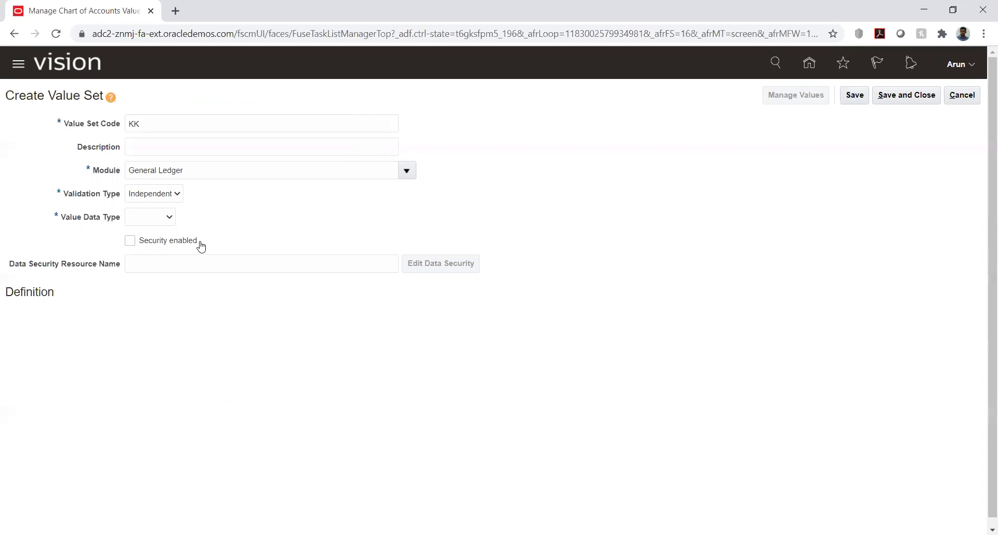
- Set value data type Character, subtype Text, and maximum length 6
{"action": "left_click", "coordinate": [154, 222]}
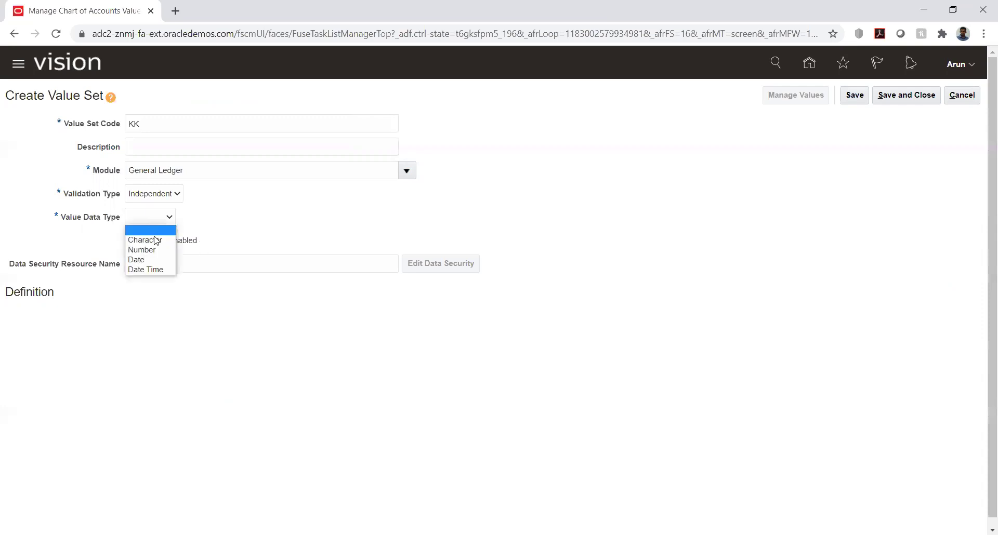
{"action": "left_click", "coordinate": [154, 238]}
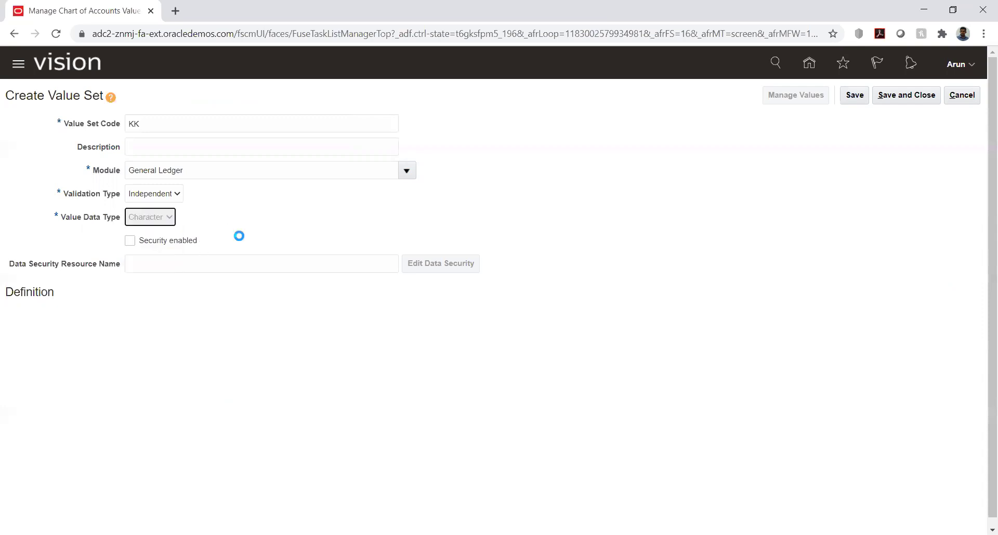
{"action": "left_click", "coordinate": [178, 196]}
{"action": "left_click", "coordinate": [232, 208]}
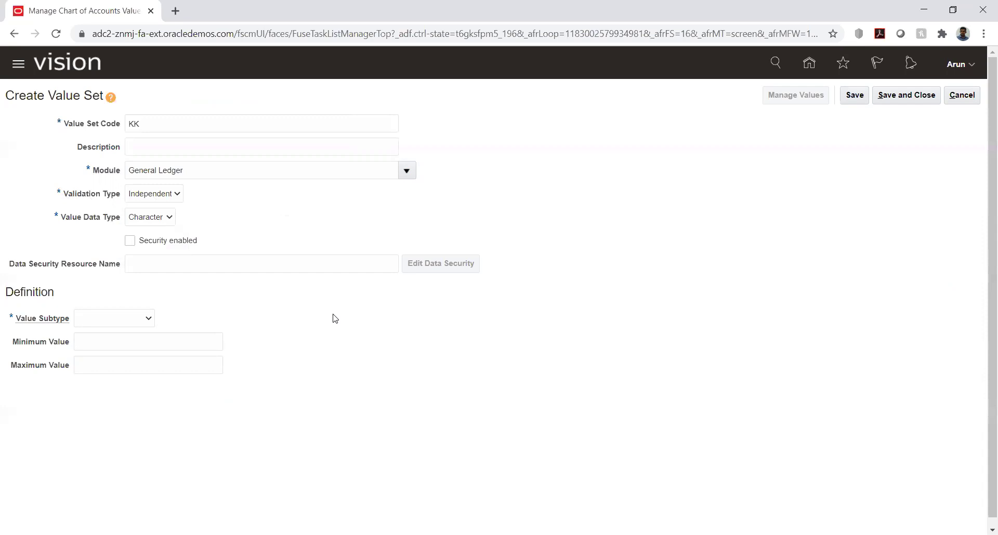
{"action": "left_click", "coordinate": [149, 319]}
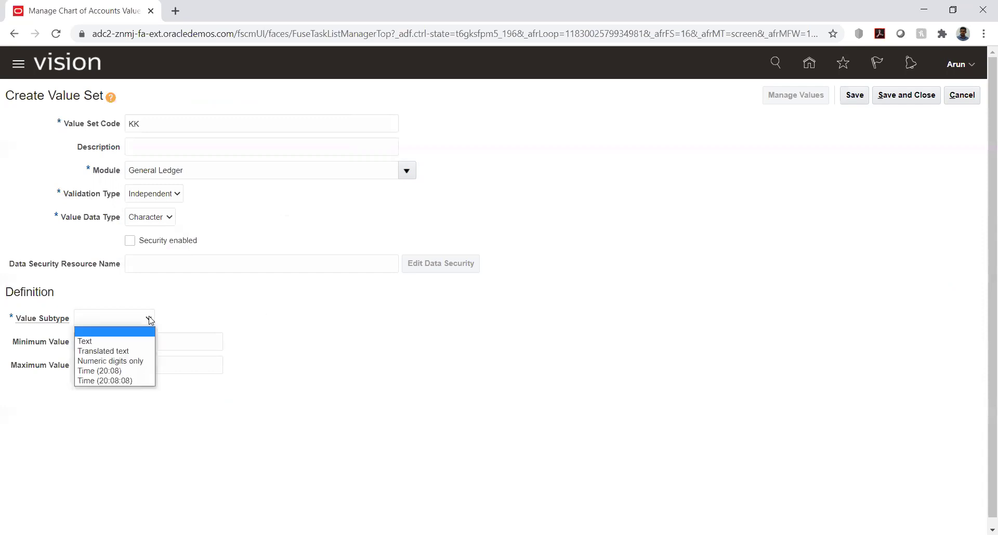
{"action": "left_click", "coordinate": [124, 345]}
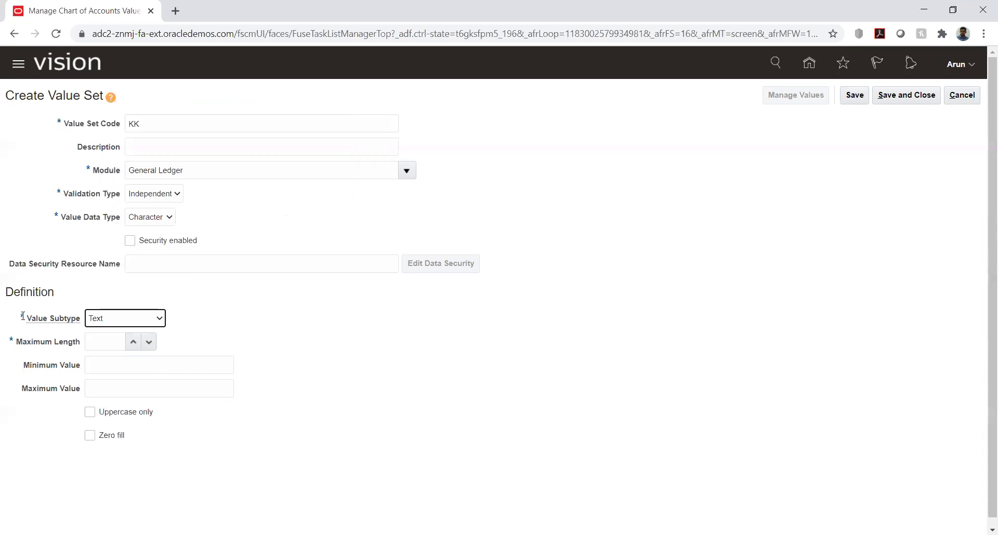
{"action": "double_click", "coordinate": [133, 342]}
{"action": "double_click", "coordinate": [133, 342]}
- Complete the code as KK_Comp, then save and close the value set
{"action": "left_click", "coordinate": [249, 124]}
{"action": "type", "text": "_"}
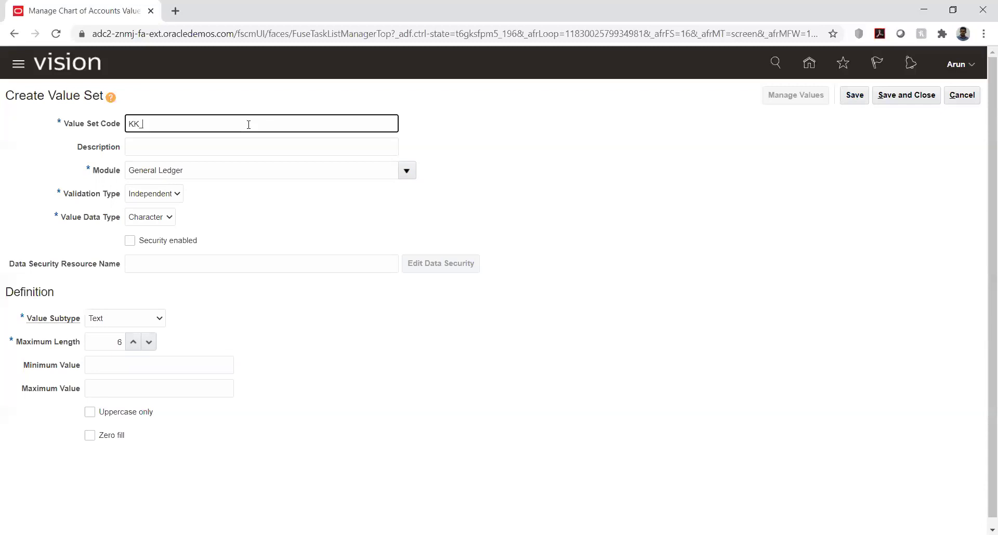
{"action": "type", "text": "Comp"}
{"action": "left_click", "coordinate": [855, 96]}
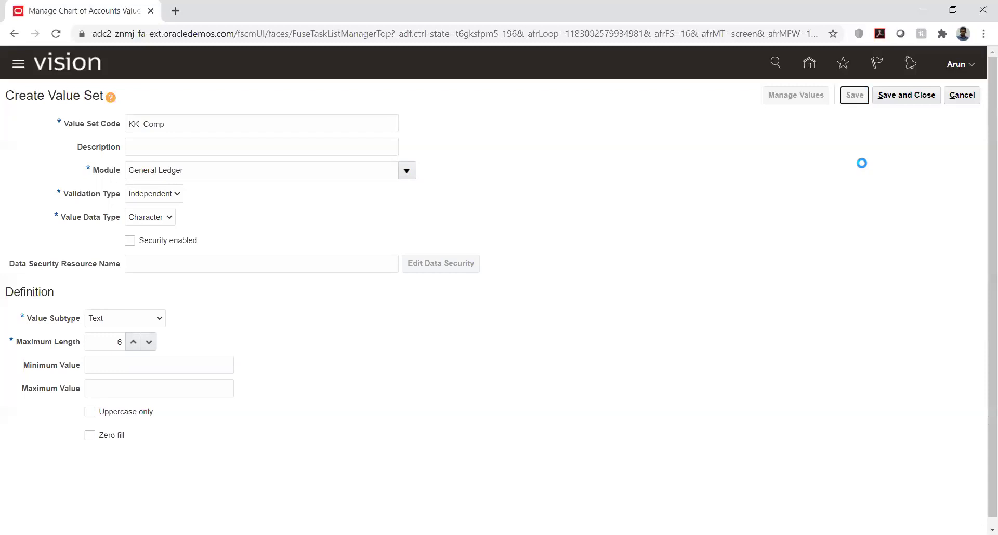
{"action": "left_click", "coordinate": [907, 96]}
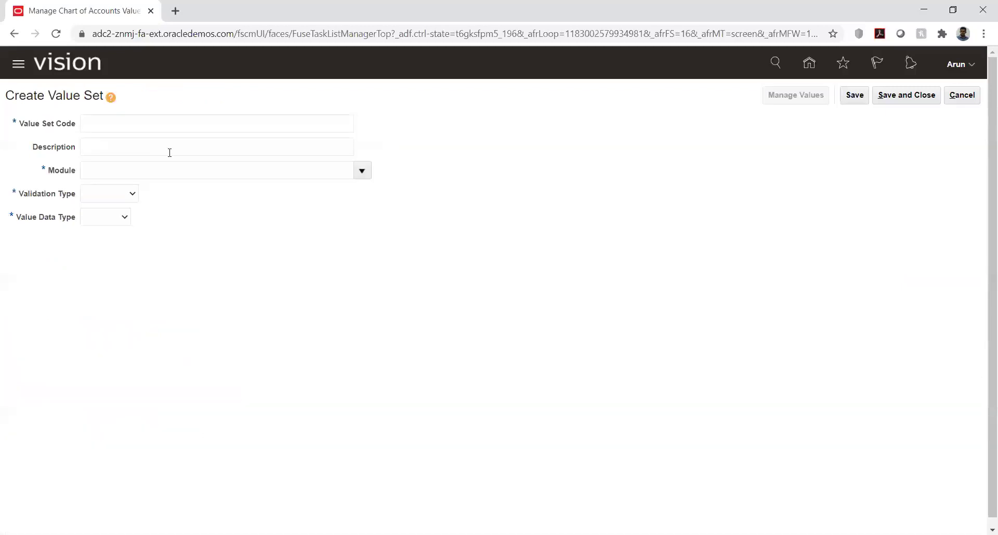
- Start value set KK_Acc for General Ledger with Independent validation
{"action": "left_click", "coordinate": [161, 123]}
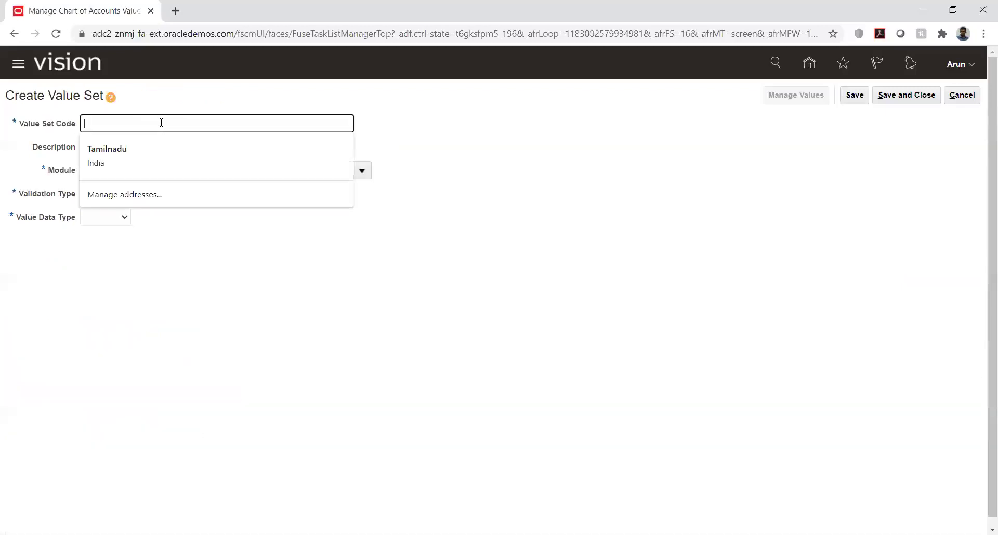
{"action": "type", "text": "KK_A"}
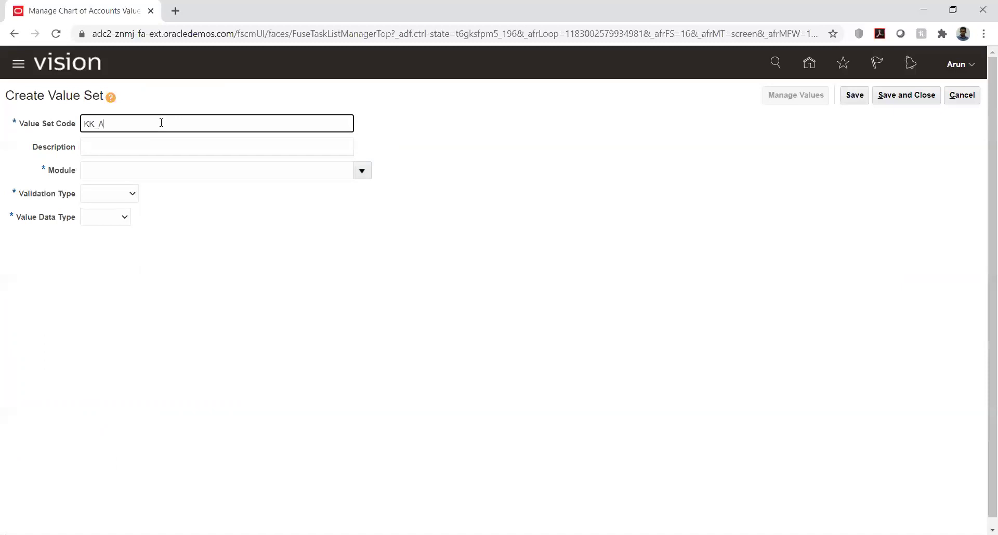
{"action": "left_click", "coordinate": [362, 170]}
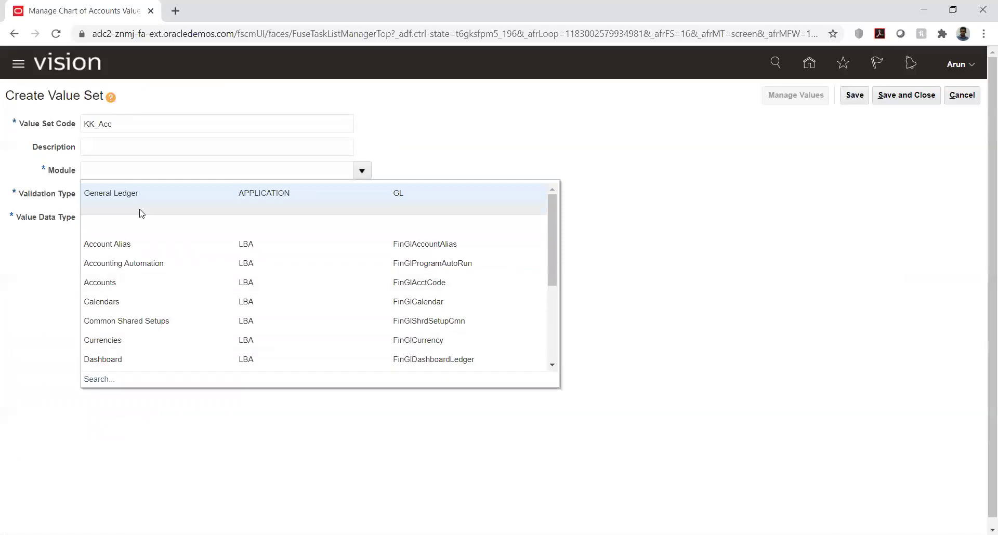
{"action": "left_click", "coordinate": [138, 195]}
{"action": "left_click", "coordinate": [123, 195]}
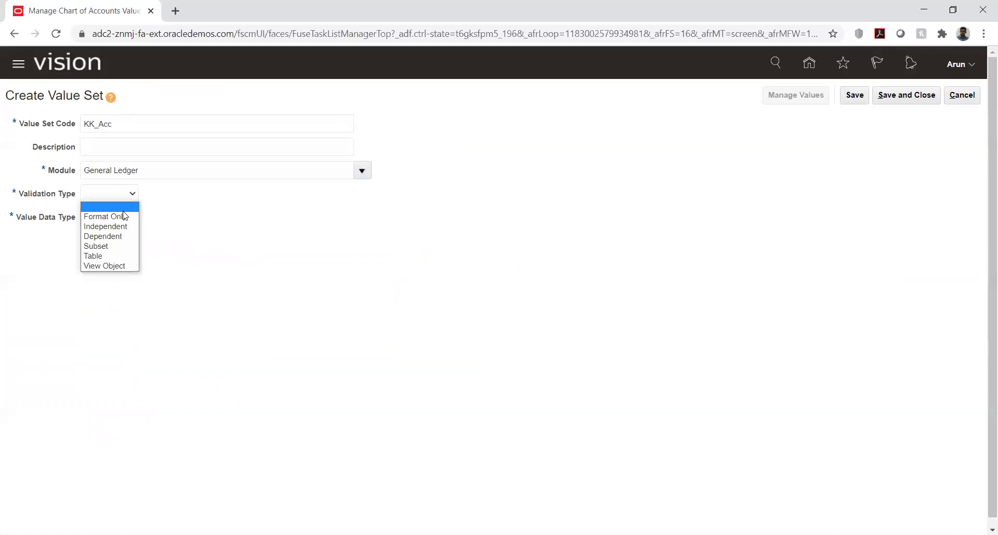
{"action": "left_click", "coordinate": [117, 226]}
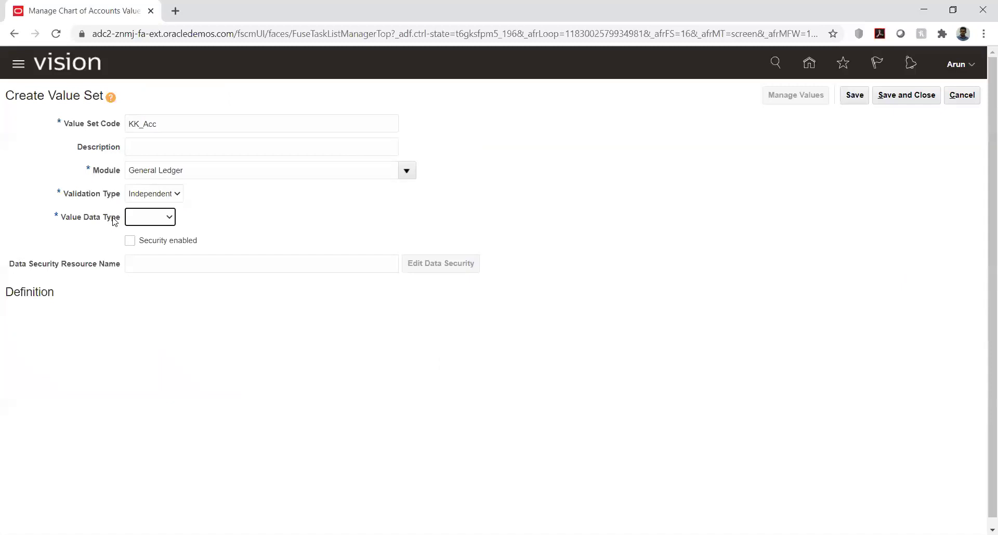
- Give KK_Acc data type Character, subtype Text, maximum length 6, then save and close it
{"action": "left_click", "coordinate": [152, 219]}
{"action": "left_click", "coordinate": [159, 240]}
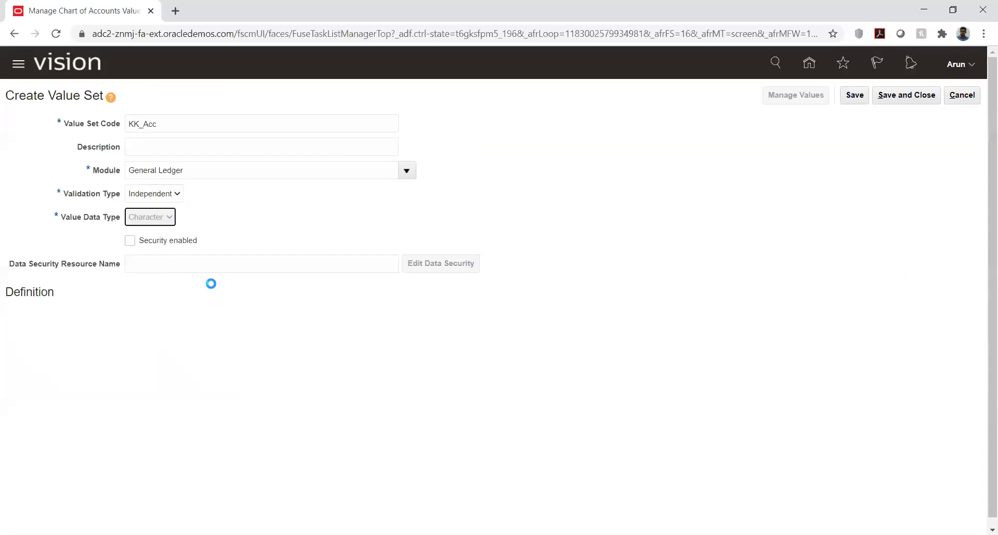
{"action": "left_click", "coordinate": [126, 323]}
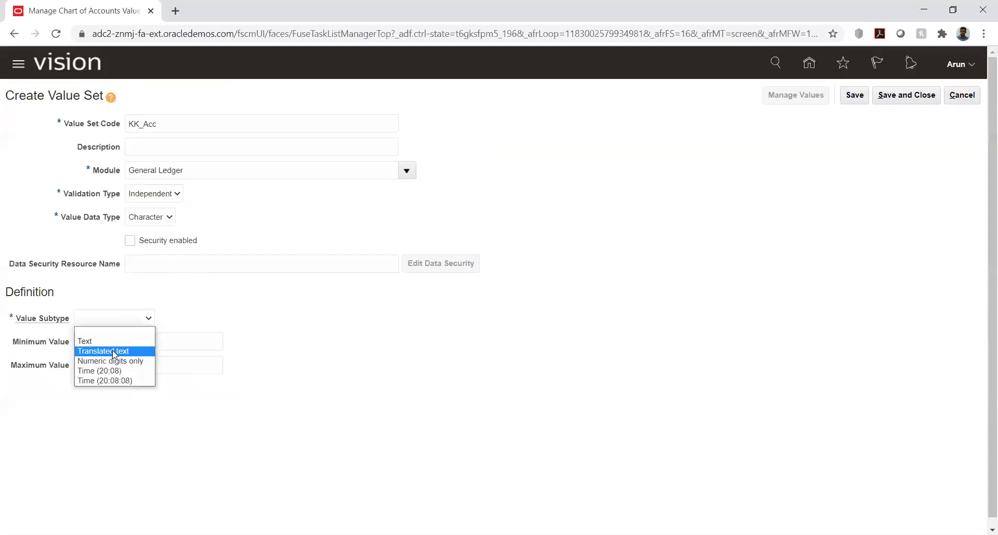
{"action": "left_click", "coordinate": [116, 339]}
{"action": "triple_click", "coordinate": [134, 346]}
{"action": "triple_click", "coordinate": [133, 346]}
{"action": "left_click", "coordinate": [855, 95]}
{"action": "left_click", "coordinate": [893, 96]}
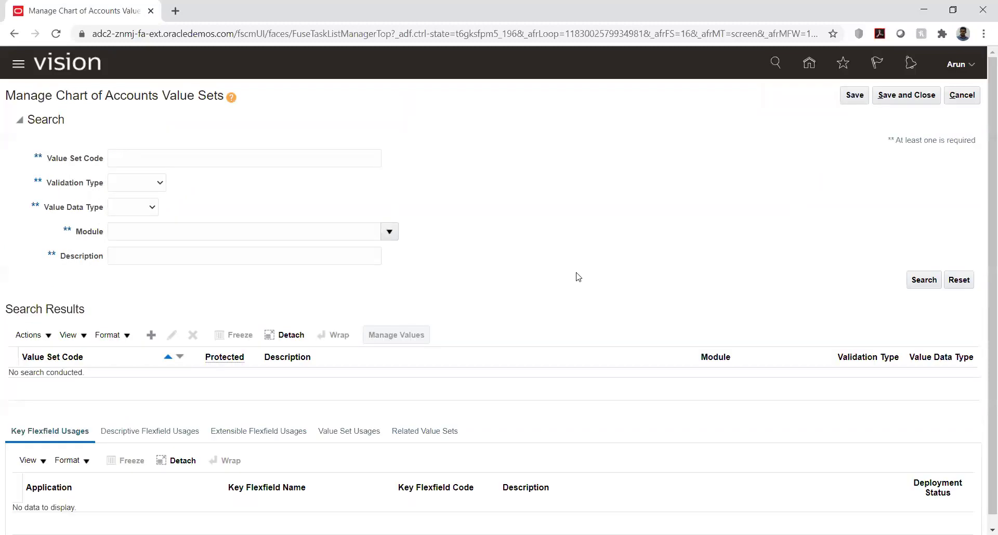
- Close the value sets page and open Manage Chart of Accounts Structures from the task list
{"action": "left_click", "coordinate": [909, 95]}
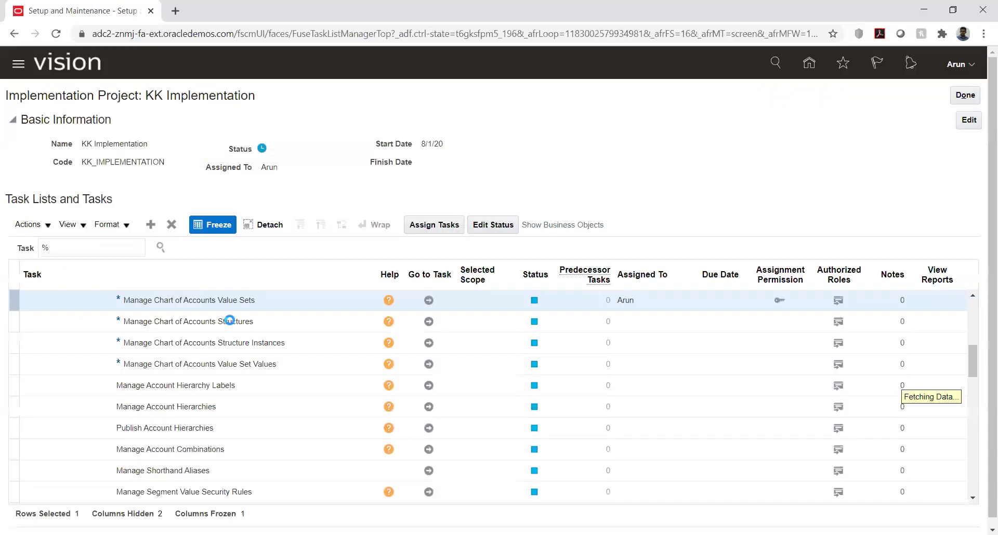
{"action": "left_click", "coordinate": [428, 321]}
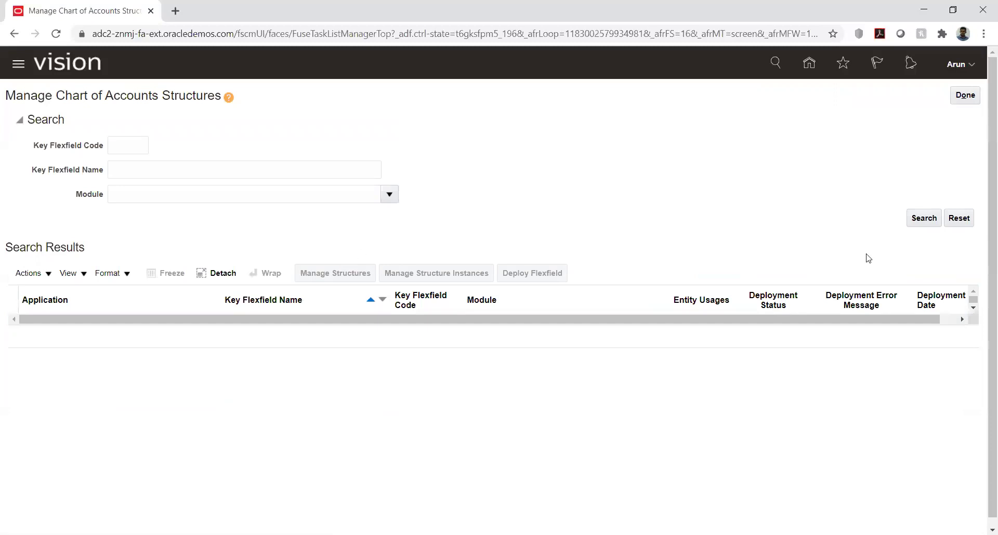
- Search the chart of accounts flexfields and open the Accounting Flexfield (GL#) structures
{"action": "left_click", "coordinate": [921, 221]}
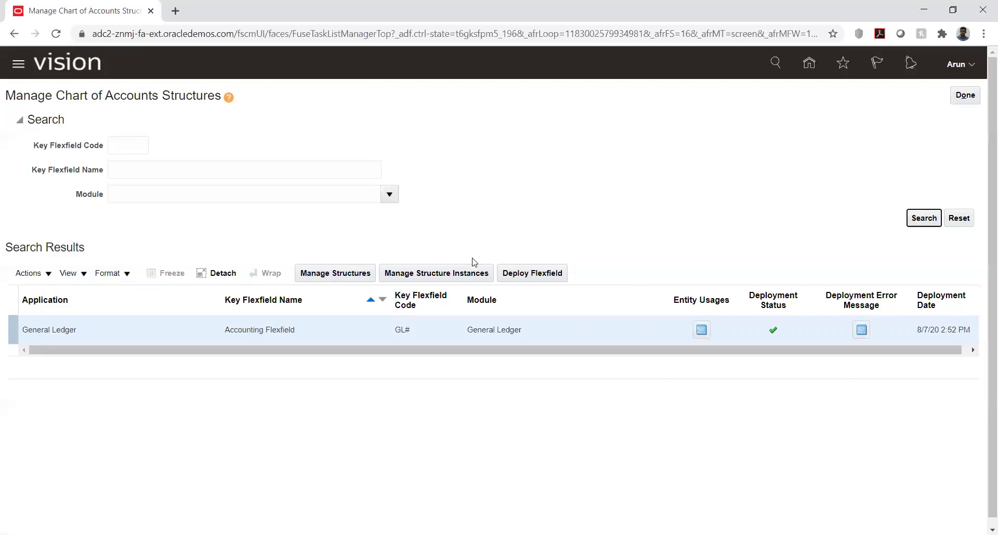
{"action": "left_click", "coordinate": [591, 270]}
{"action": "left_click", "coordinate": [309, 277]}
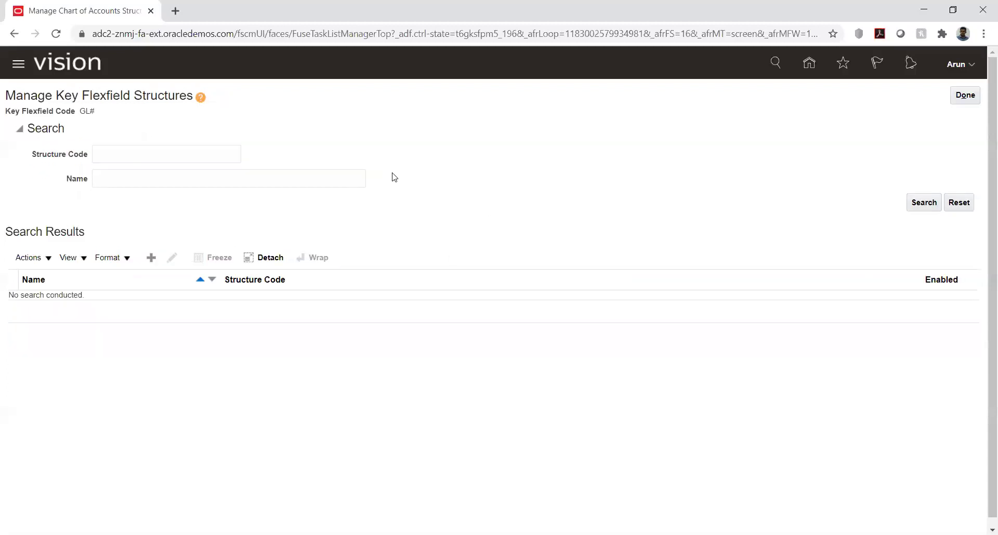
- Create structure KK_COA with code and name KK_COA and a period delimiter, and save it
{"action": "left_click", "coordinate": [154, 259]}
{"action": "left_click", "coordinate": [118, 135]}
{"action": "type", "text": "KK"}
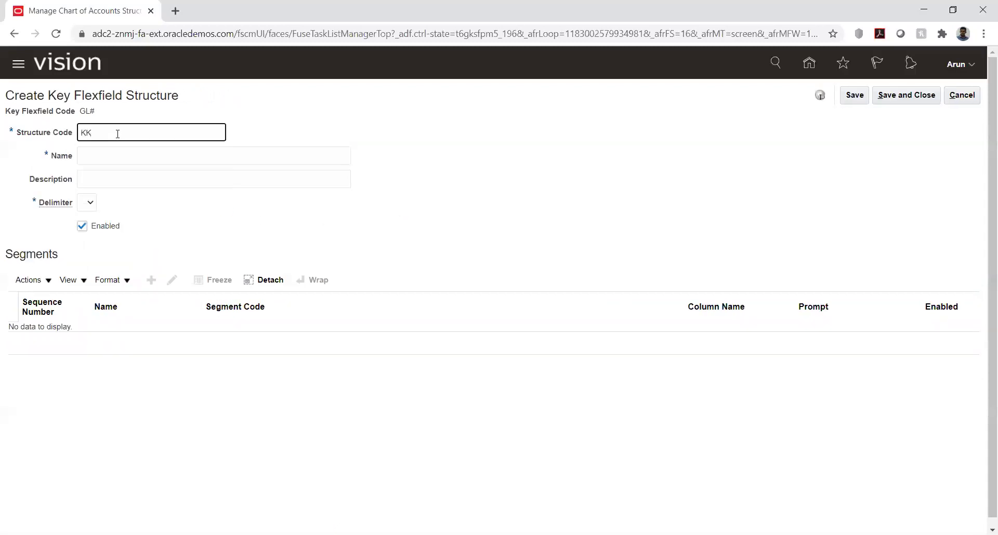
{"action": "type", "text": "_COA"}
{"action": "key", "text": "Tab"}
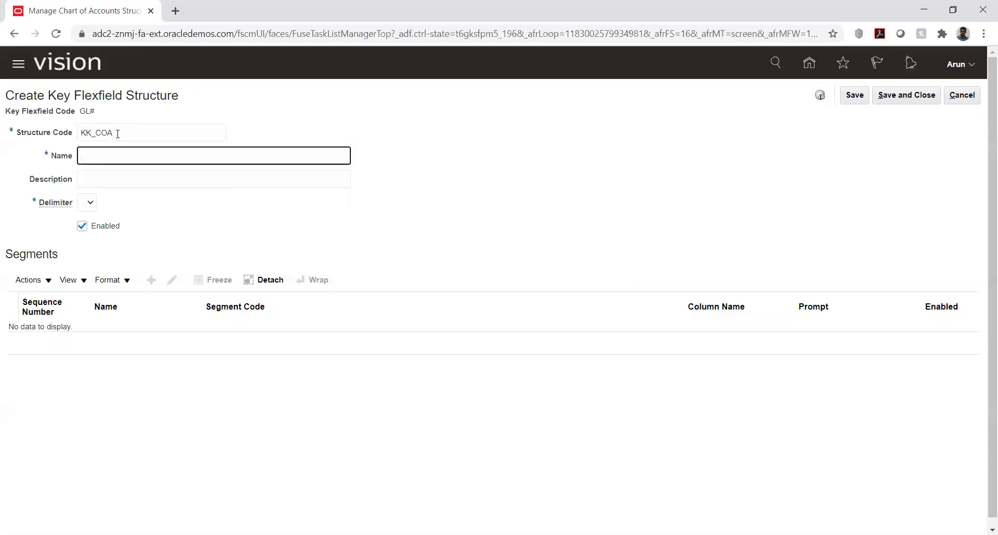
{"action": "type", "text": "KK_COA"}
{"action": "left_click", "coordinate": [91, 204]}
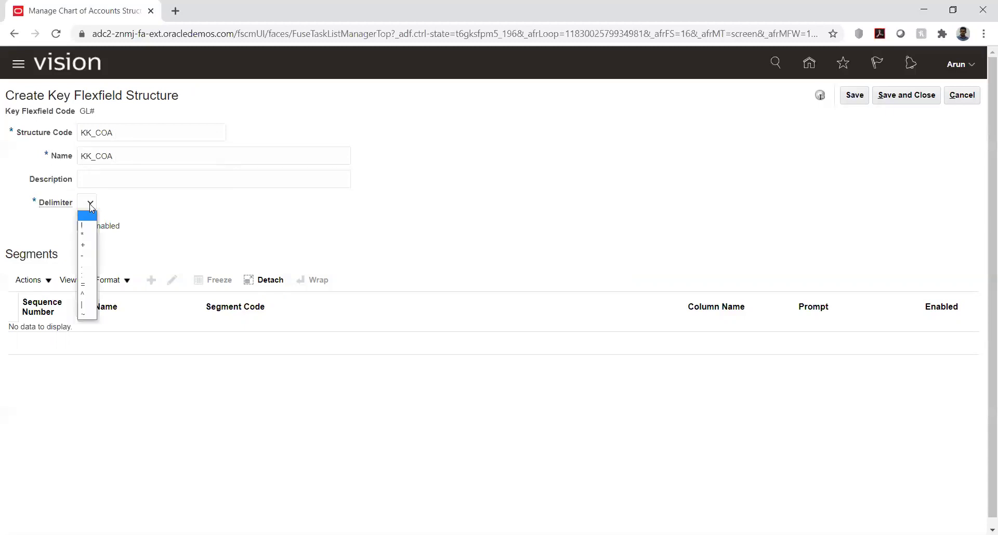
{"action": "left_click", "coordinate": [88, 266]}
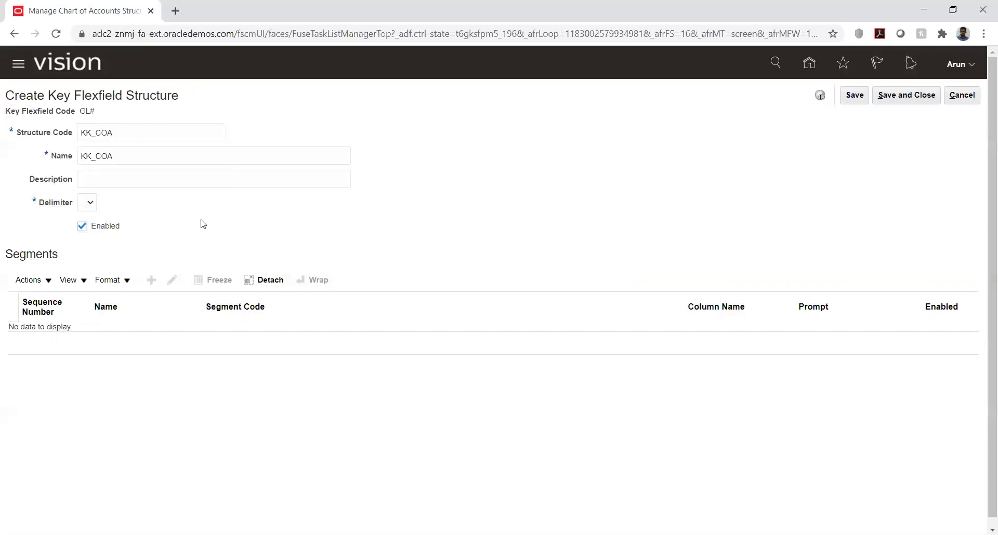
{"action": "left_click", "coordinate": [854, 95]}
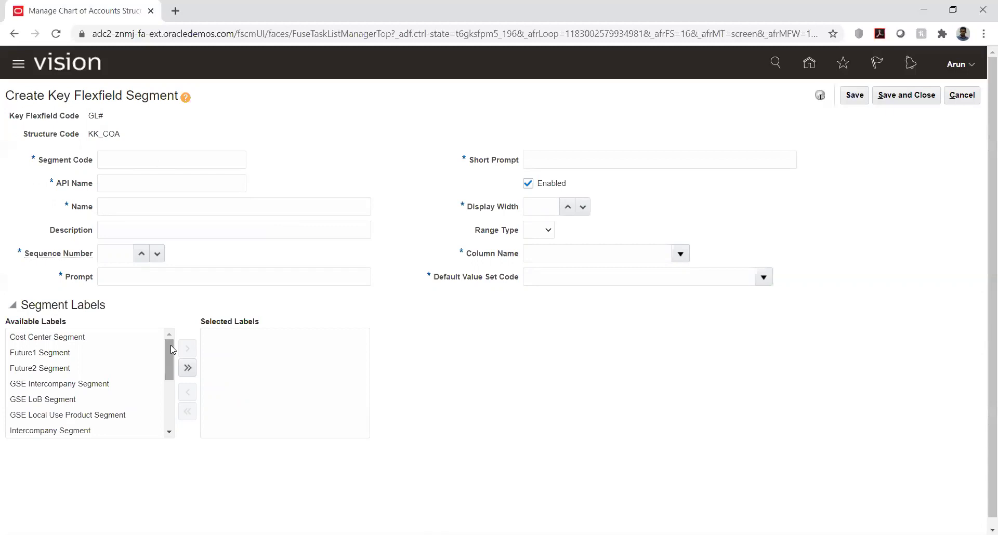
{"action": "scroll", "coordinate": [169, 435], "scroll_direction": "down", "scroll_amount": 2}
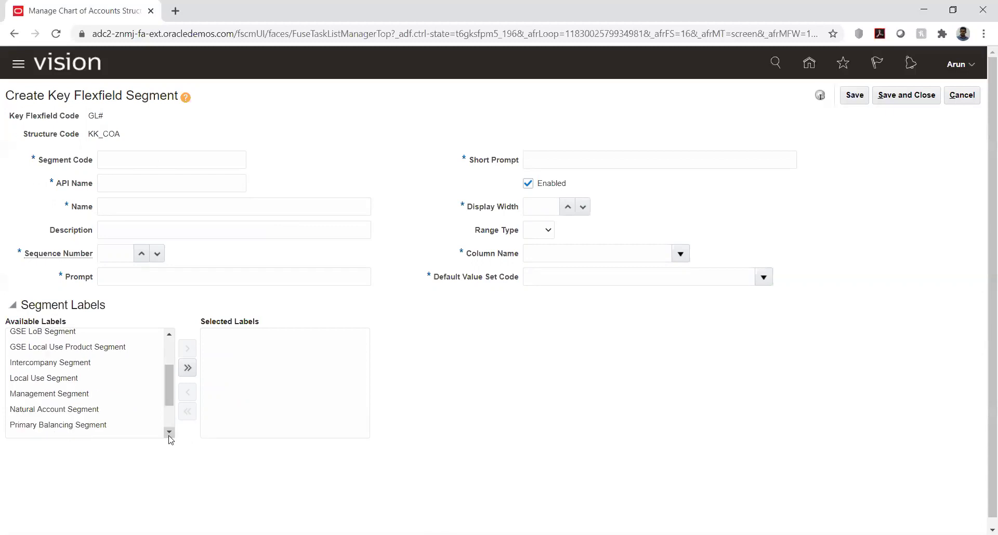
{"action": "scroll", "coordinate": [169, 439], "scroll_direction": "down", "scroll_amount": 2}
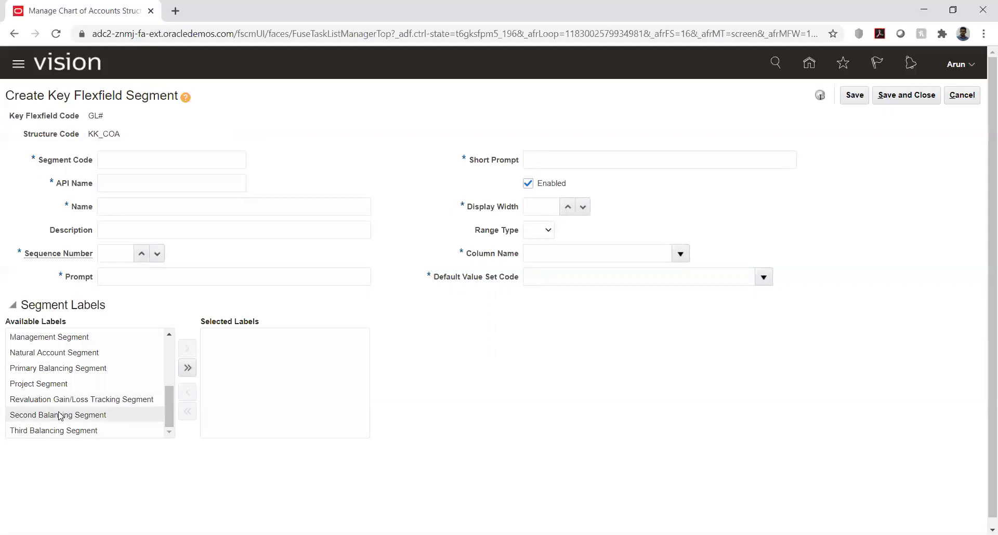
{"action": "left_click", "coordinate": [36, 415]}
{"action": "left_click", "coordinate": [41, 431]}
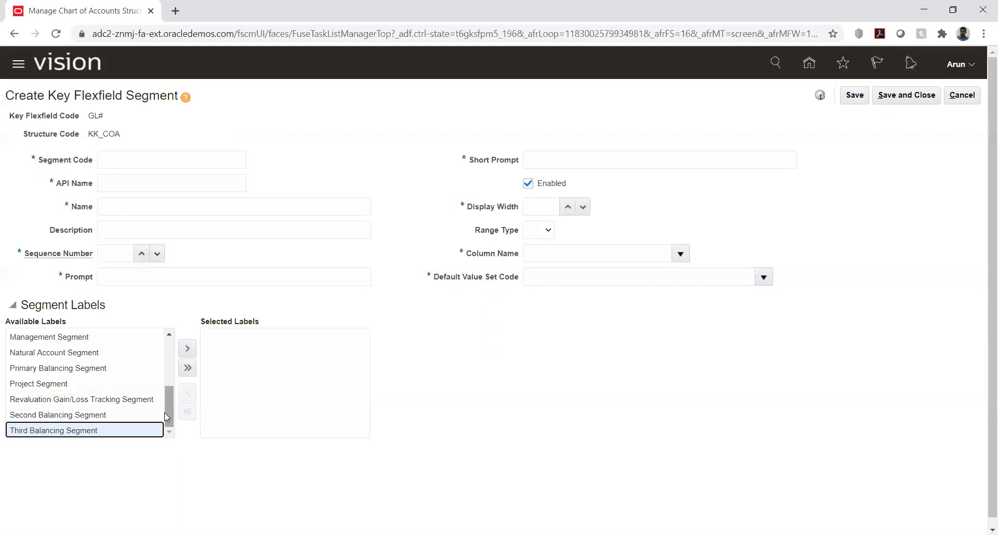
{"action": "left_click", "coordinate": [90, 416]}
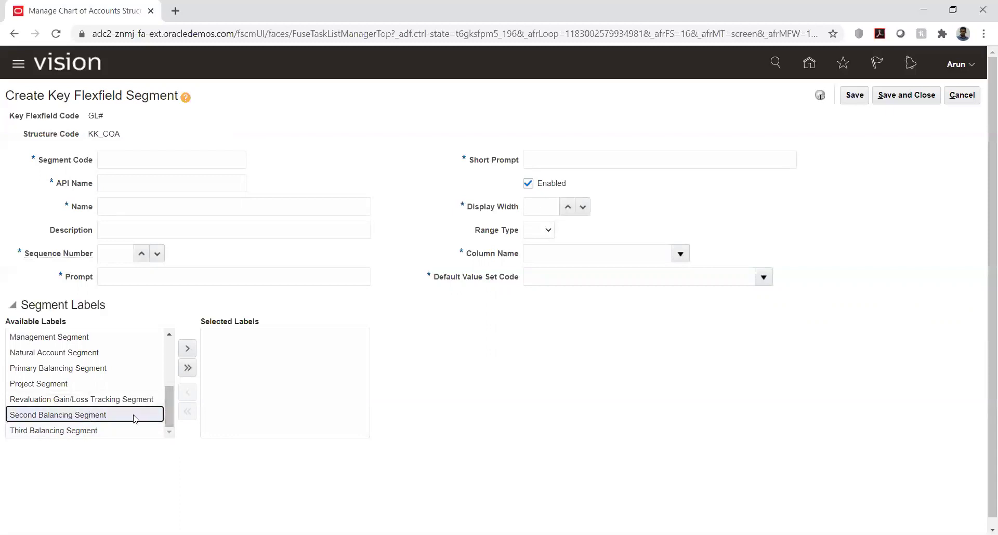
{"action": "scroll", "coordinate": [129, 403], "scroll_direction": "up", "scroll_amount": 3}
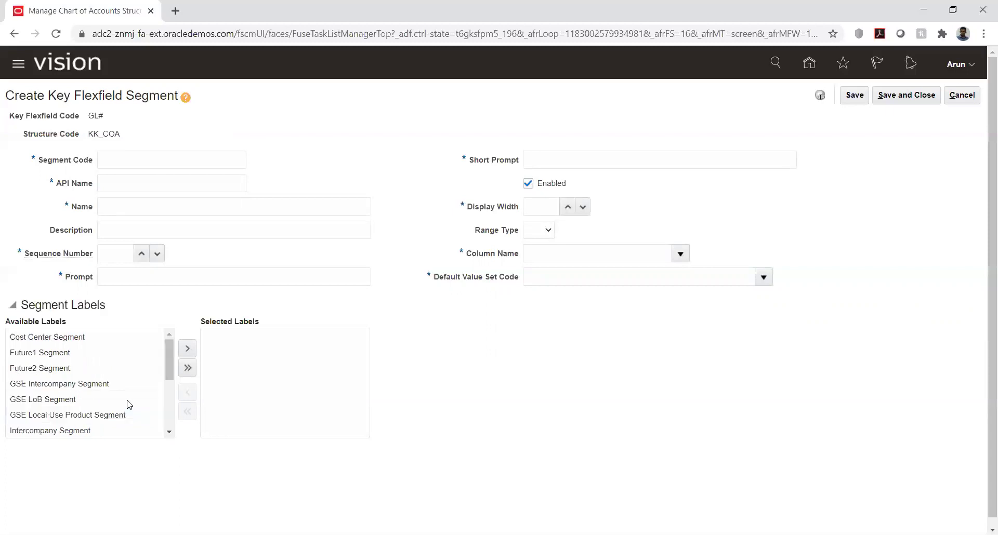
{"action": "left_click", "coordinate": [20, 358]}
{"action": "left_click", "coordinate": [29, 373]}
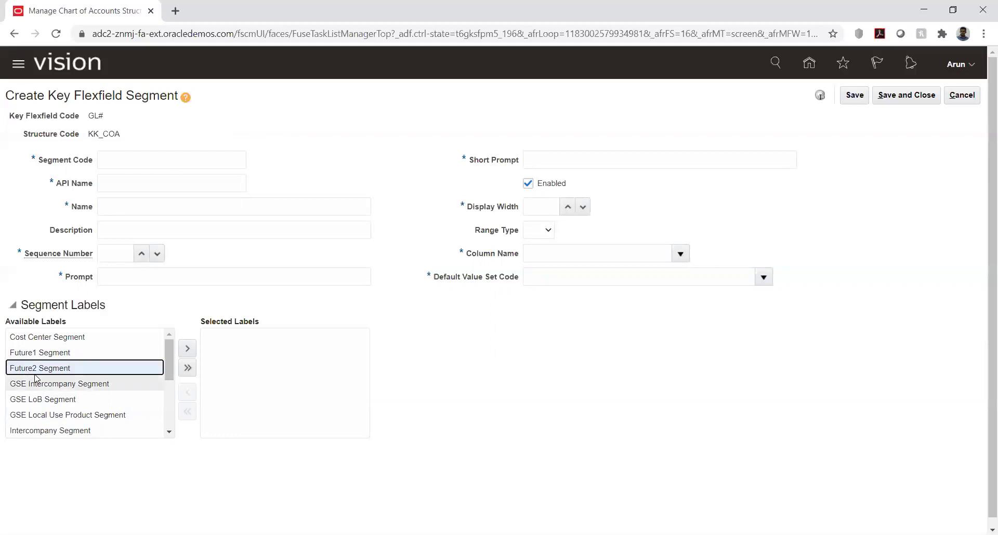
{"action": "left_click", "coordinate": [46, 353]}
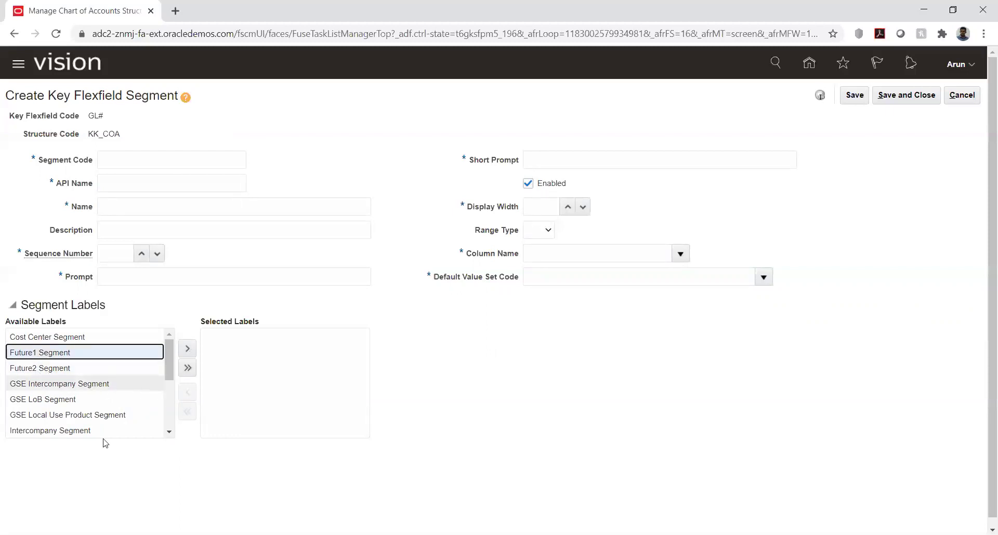
{"action": "left_click", "coordinate": [170, 433]}
{"action": "left_click", "coordinate": [169, 434]}
{"action": "left_click", "coordinate": [169, 434]}
{"action": "left_click", "coordinate": [170, 434]}
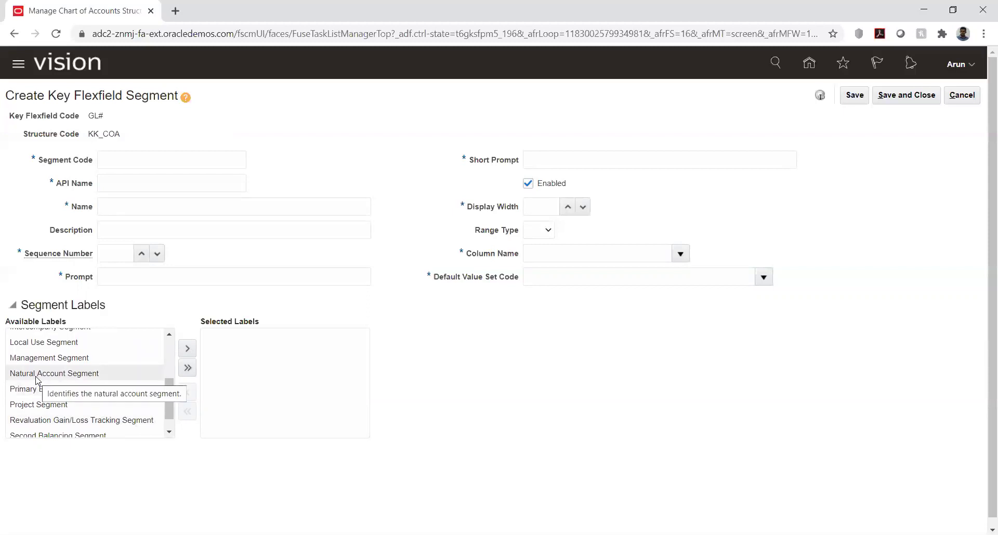
{"action": "left_click", "coordinate": [170, 433]}
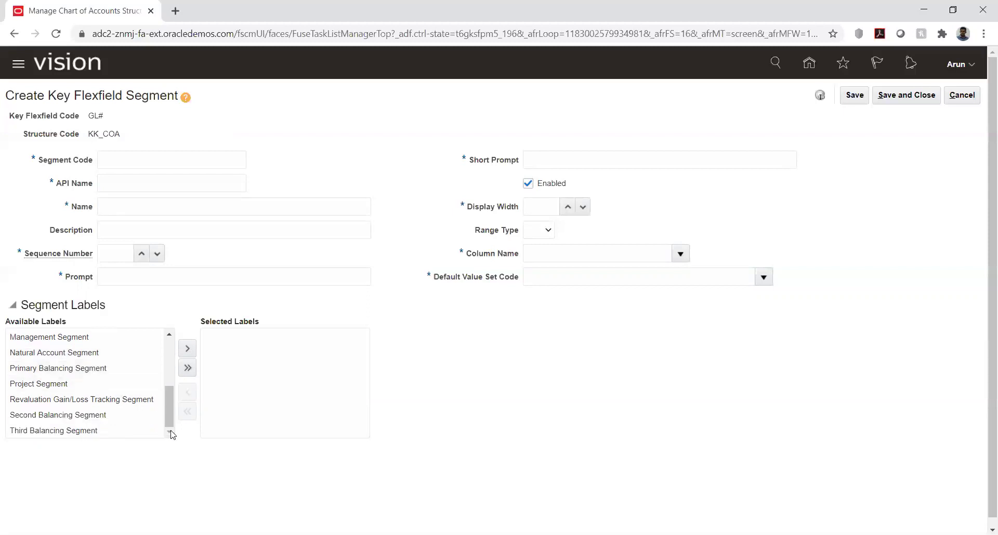
{"action": "left_click", "coordinate": [50, 372]}
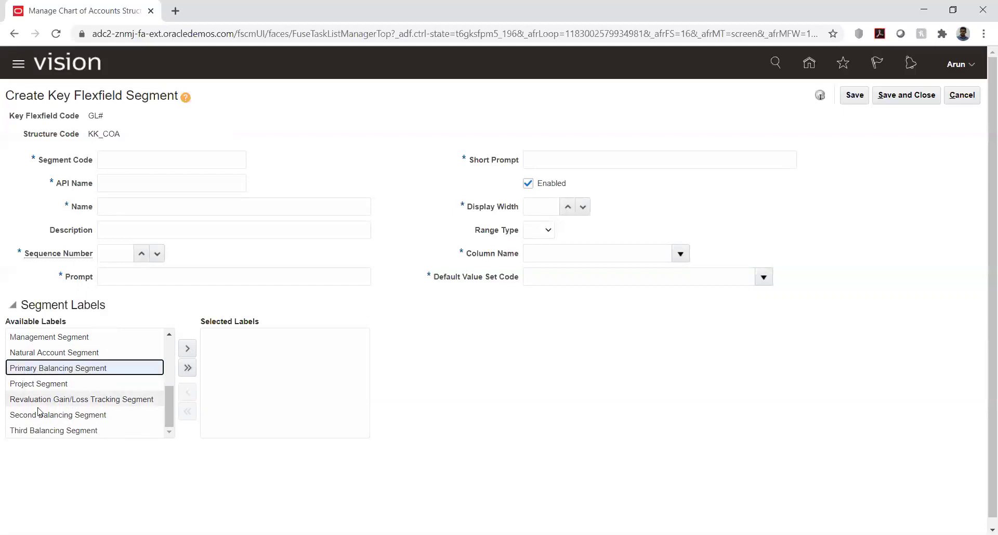
{"action": "left_click", "coordinate": [69, 416]}
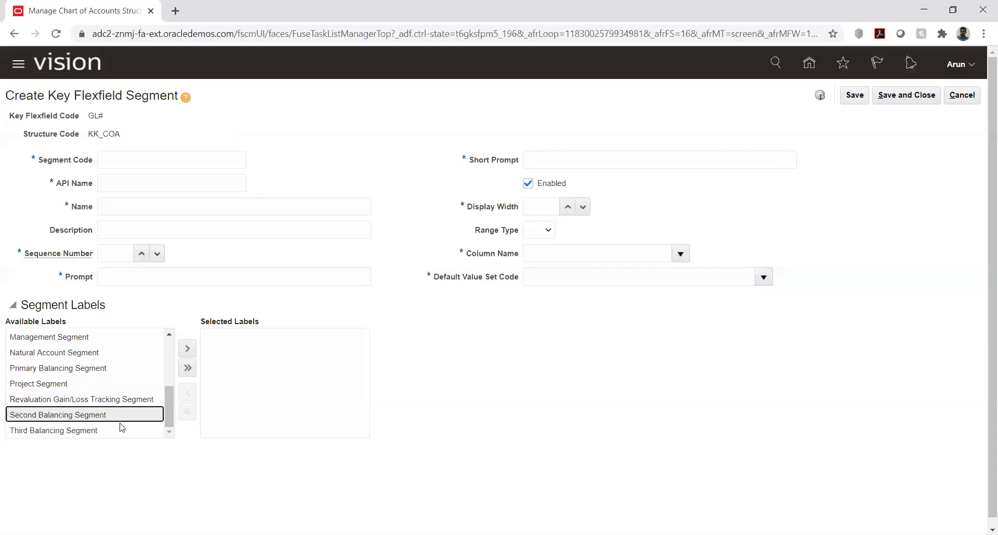
{"action": "left_click", "coordinate": [59, 434]}
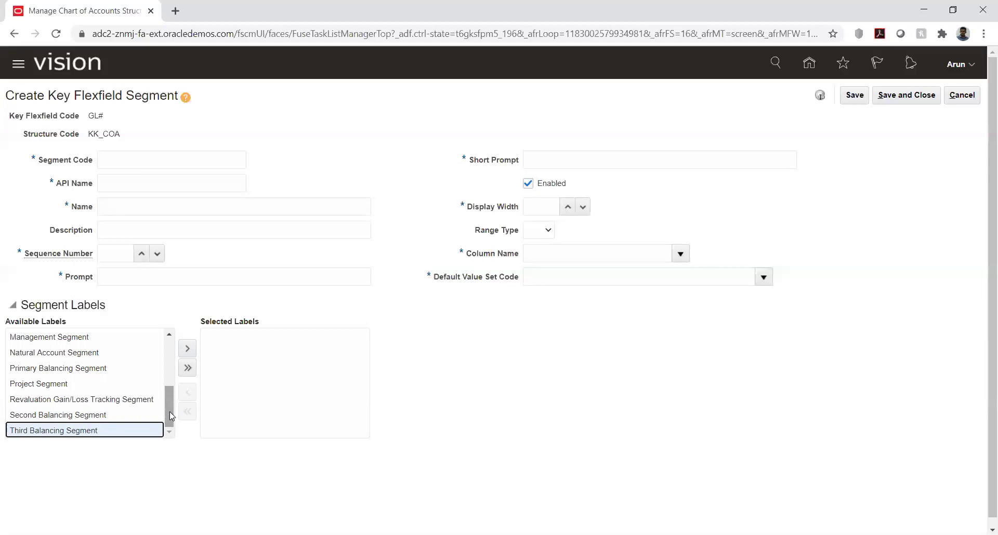
{"action": "left_click", "coordinate": [99, 401]}
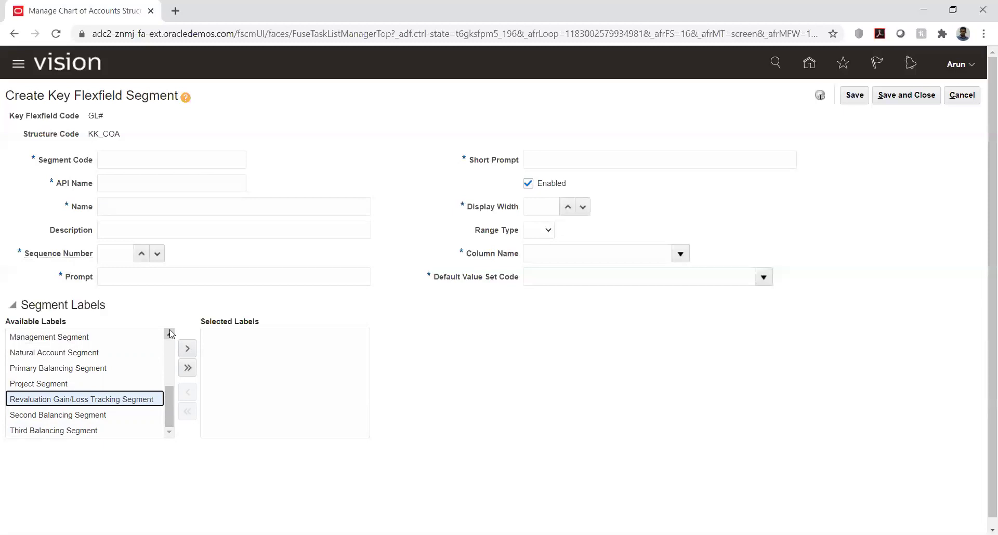
{"action": "left_click", "coordinate": [170, 332]}
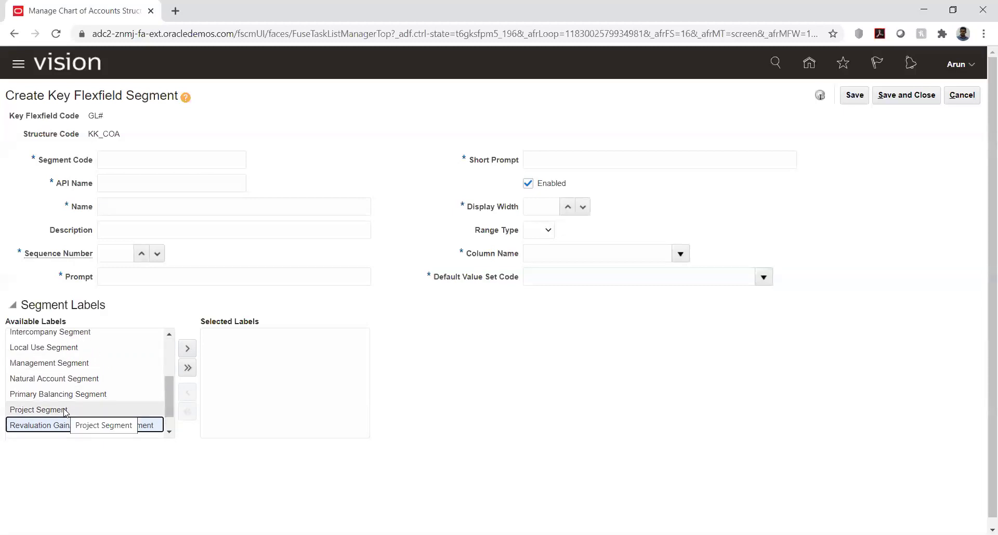
{"action": "left_click", "coordinate": [170, 434]}
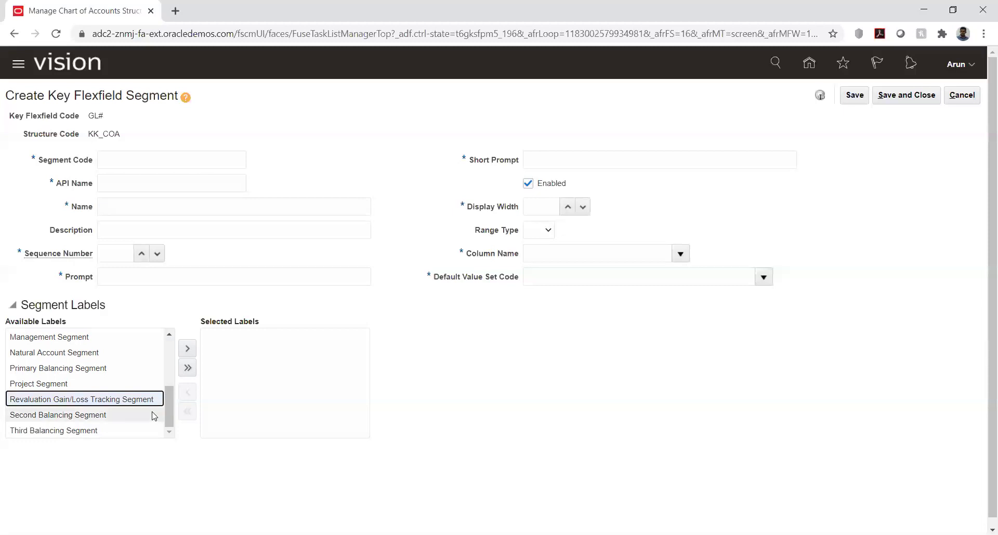
{"action": "left_click_drag", "start_coordinate": [169, 336], "coordinate": [168, 416]}
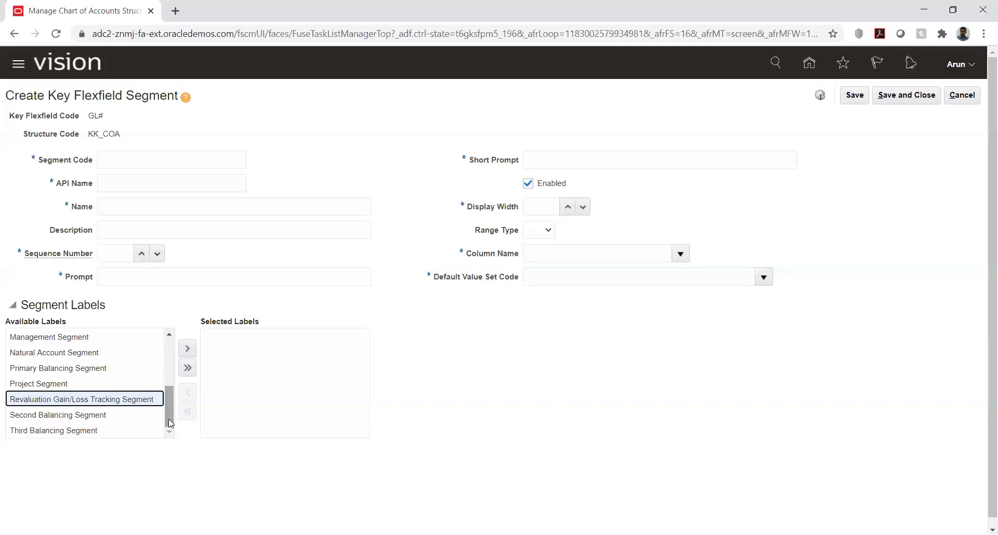
{"action": "left_click", "coordinate": [169, 337]}
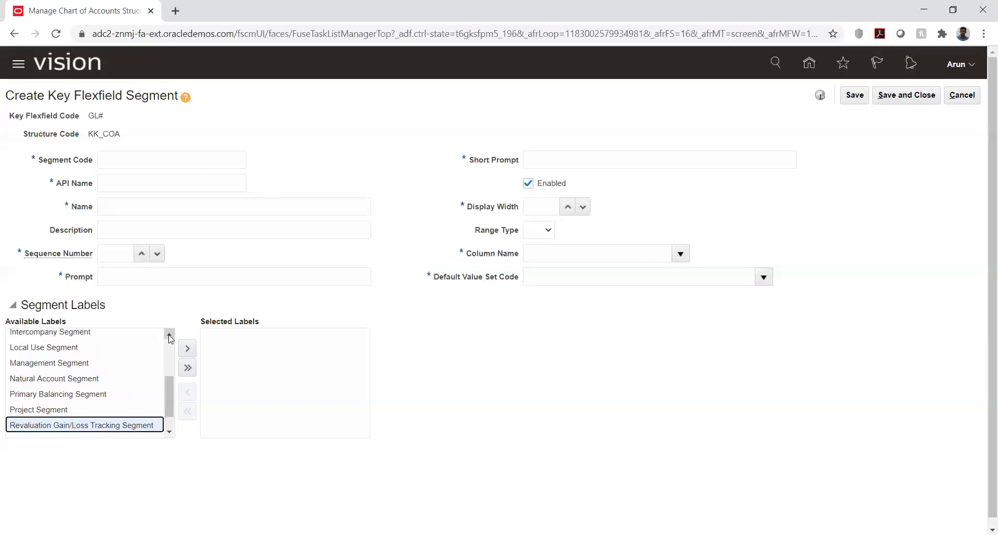
{"action": "left_click", "coordinate": [169, 337]}
{"action": "left_click", "coordinate": [169, 336]}
{"action": "left_click", "coordinate": [169, 337]}
{"action": "left_click", "coordinate": [169, 337]}
{"action": "left_click_drag", "start_coordinate": [168, 369], "coordinate": [179, 424]}
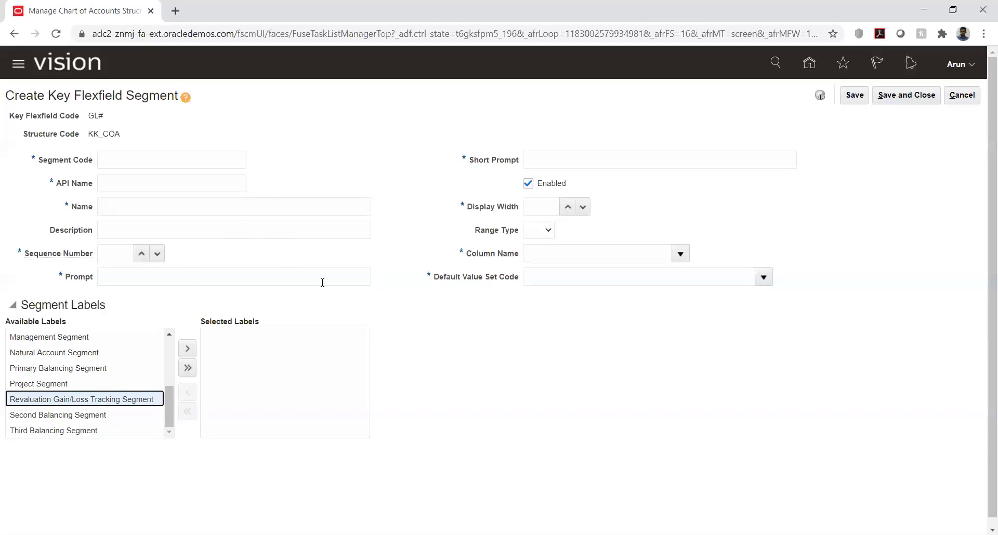
{"action": "scroll", "coordinate": [167, 337], "scroll_direction": "up", "scroll_amount": 3}
{"action": "scroll", "coordinate": [168, 341], "scroll_direction": "up", "scroll_amount": 2}
- Enter segment code and name KK_COM with sequence number 1
{"action": "left_click", "coordinate": [168, 163]}
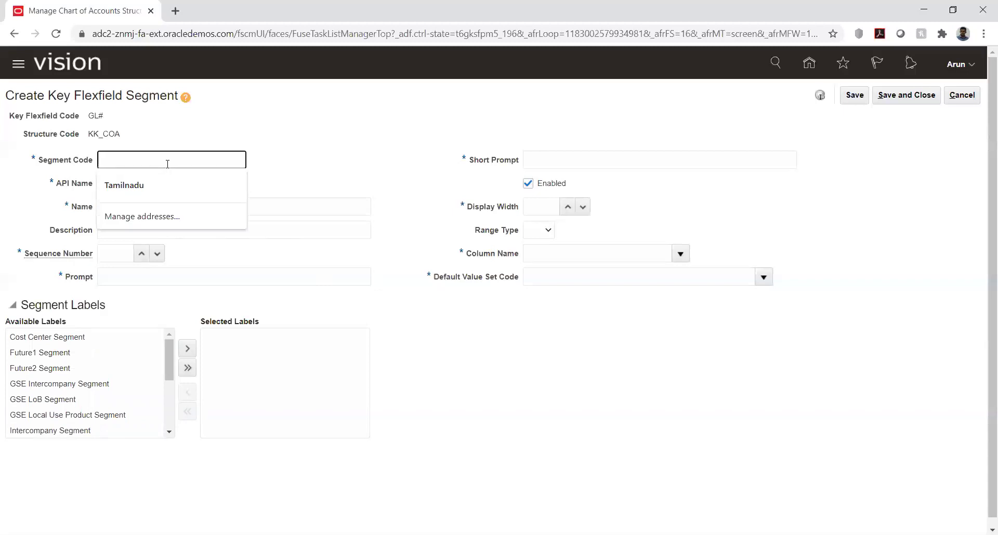
{"action": "type", "text": "KK_CA"}
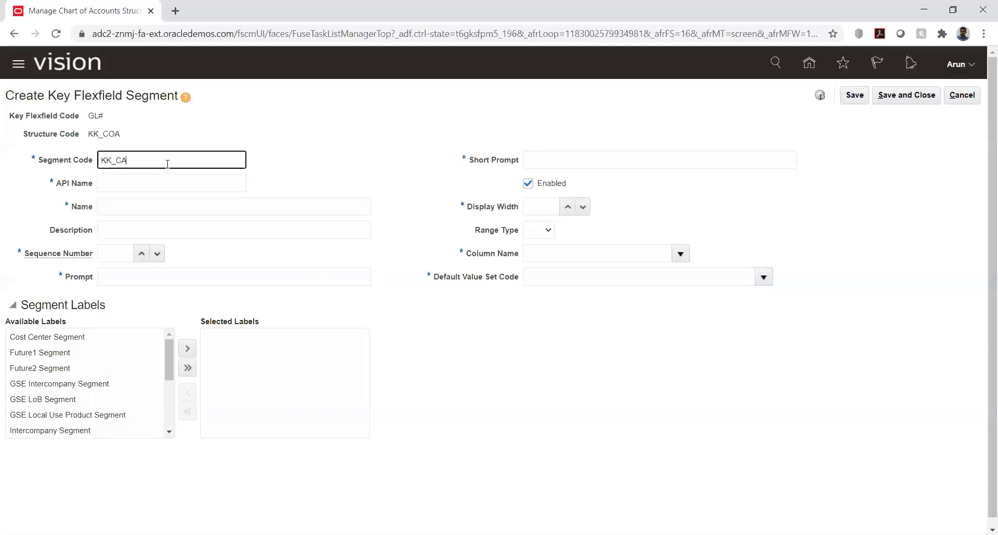
{"action": "key", "text": "BackSpace"}
{"action": "type", "text": "OM"}
{"action": "key", "text": "Tab"}
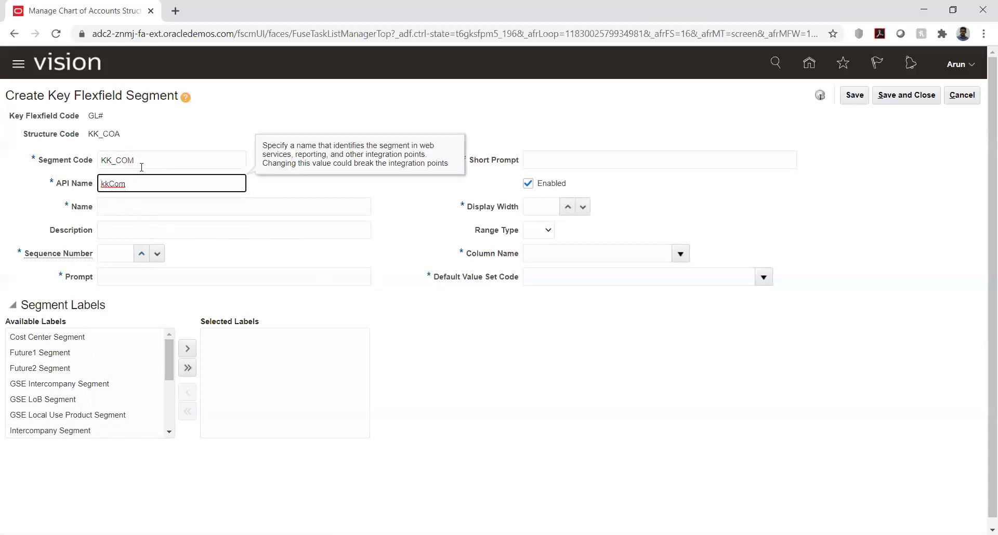
{"action": "double_click", "coordinate": [142, 161]}
{"action": "key", "text": "ctrl+c"}
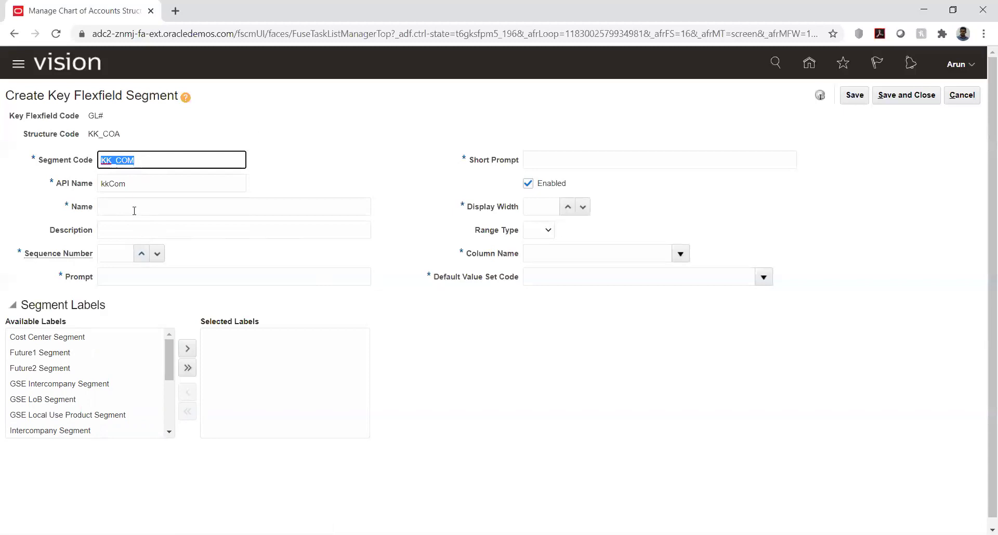
{"action": "left_click", "coordinate": [134, 211]}
{"action": "key", "text": "ctrl+v"}
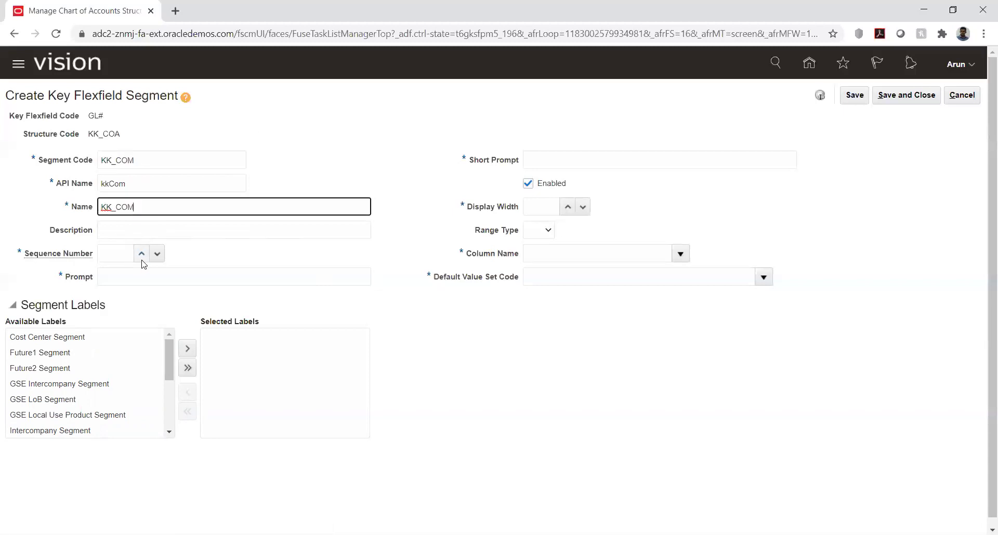
{"action": "left_click", "coordinate": [142, 257]}
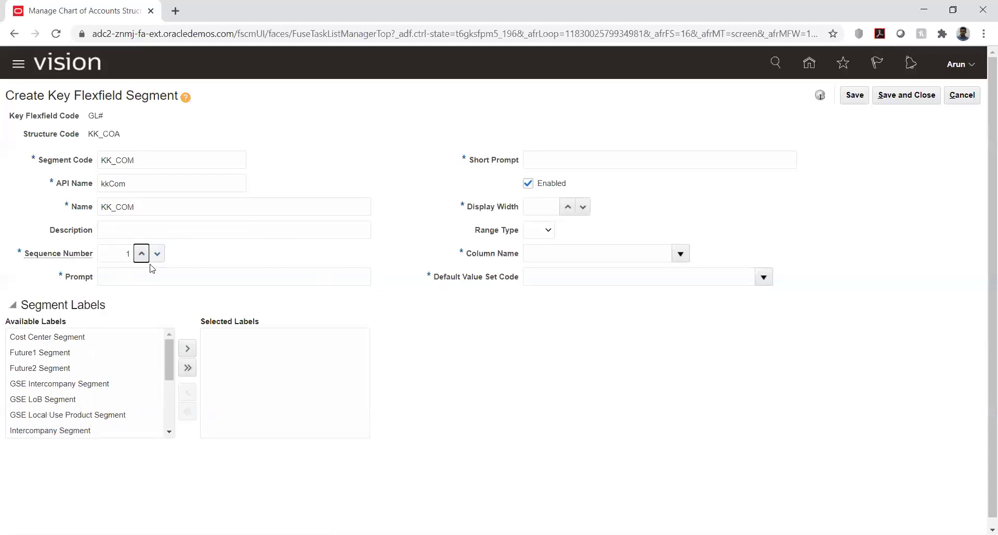
- Set prompt and short prompt KK_COM, display width 6, column SEGMENT1, and search default value sets
{"action": "left_click", "coordinate": [198, 277]}
{"action": "key", "text": "ctrl+v"}
{"action": "left_click", "coordinate": [609, 161]}
{"action": "key", "text": "ctrl+v"}
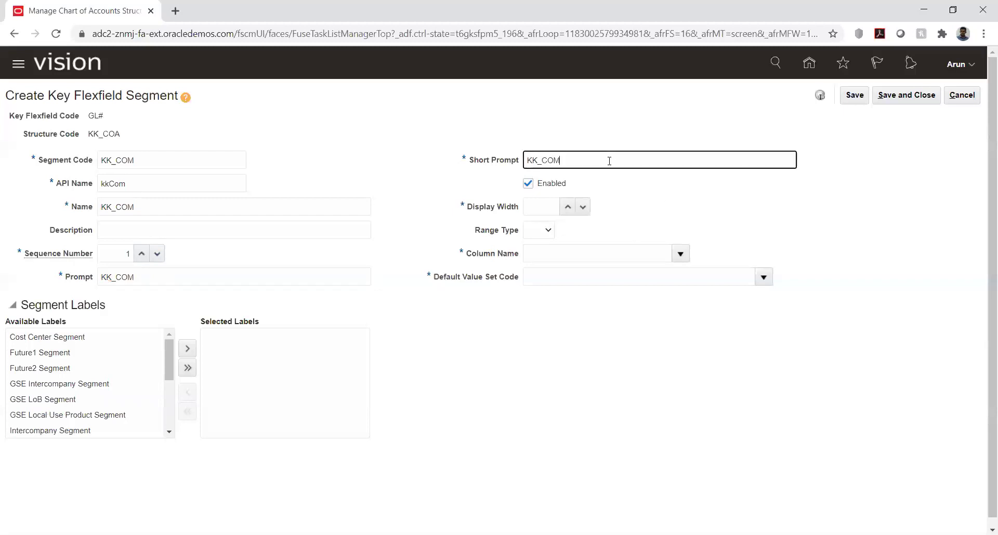
{"action": "left_click", "coordinate": [553, 205]}
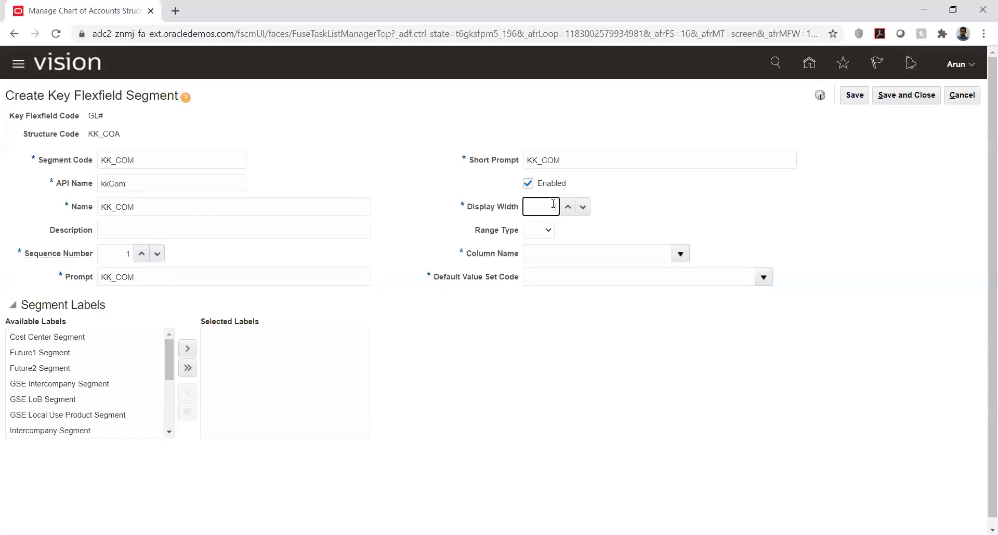
{"action": "type", "text": "6"}
{"action": "left_click", "coordinate": [681, 254]}
{"action": "left_click", "coordinate": [572, 296]}
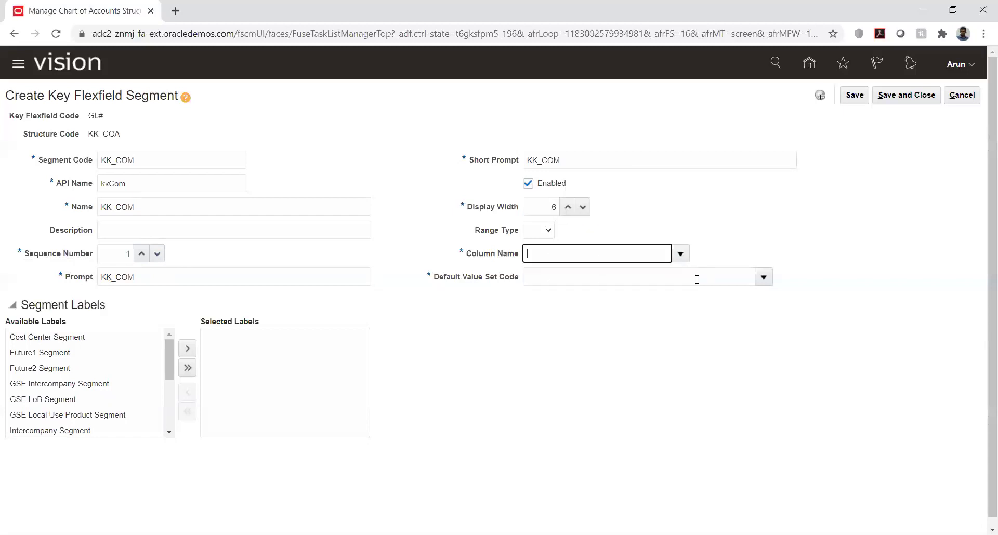
{"action": "left_click", "coordinate": [763, 277]}
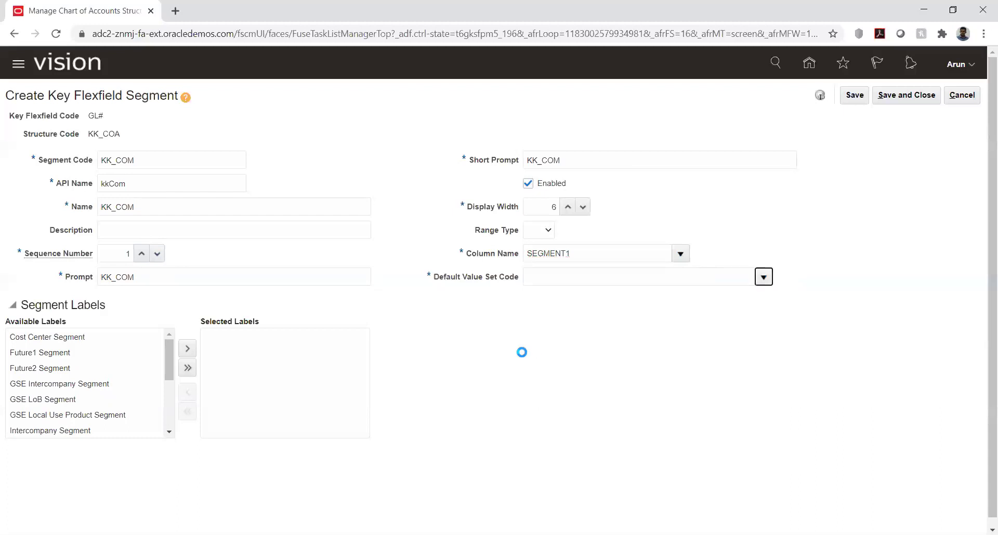
{"action": "left_click", "coordinate": [538, 492]}
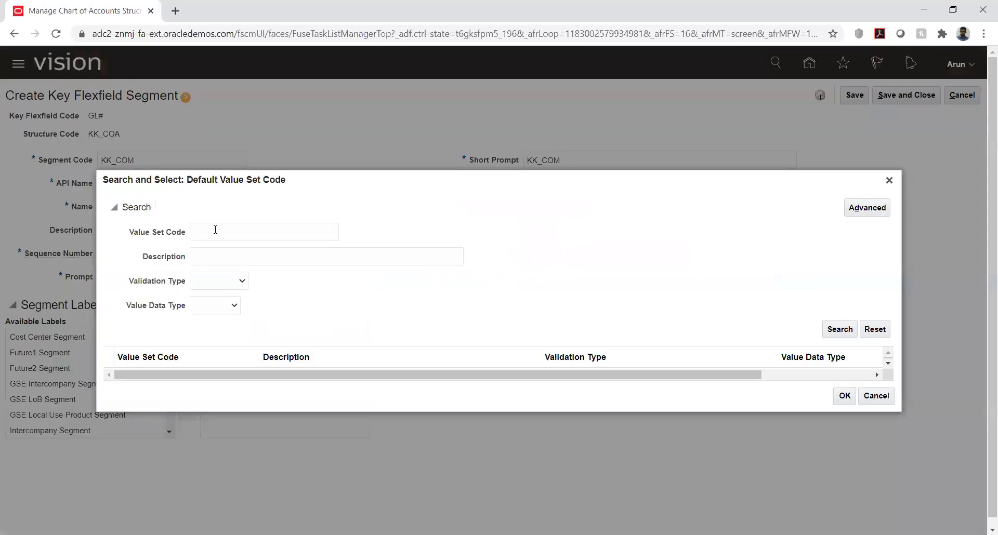
- Search value sets for 'kk' and set KK_Comp as the segment's default value set
{"action": "left_click", "coordinate": [215, 230]}
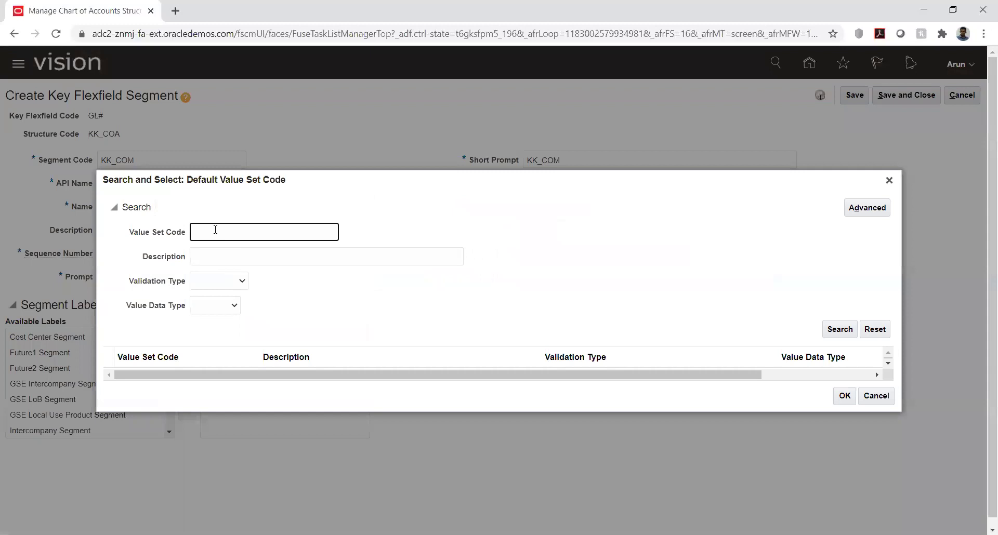
{"action": "type", "text": "kk"}
{"action": "key", "text": "Return"}
{"action": "left_click", "coordinate": [150, 377]}
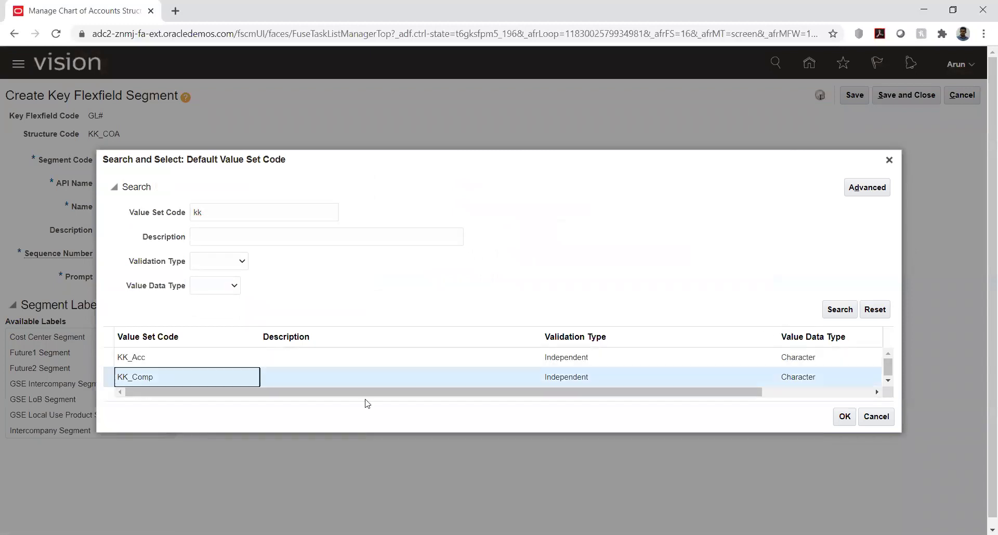
{"action": "left_click", "coordinate": [844, 416]}
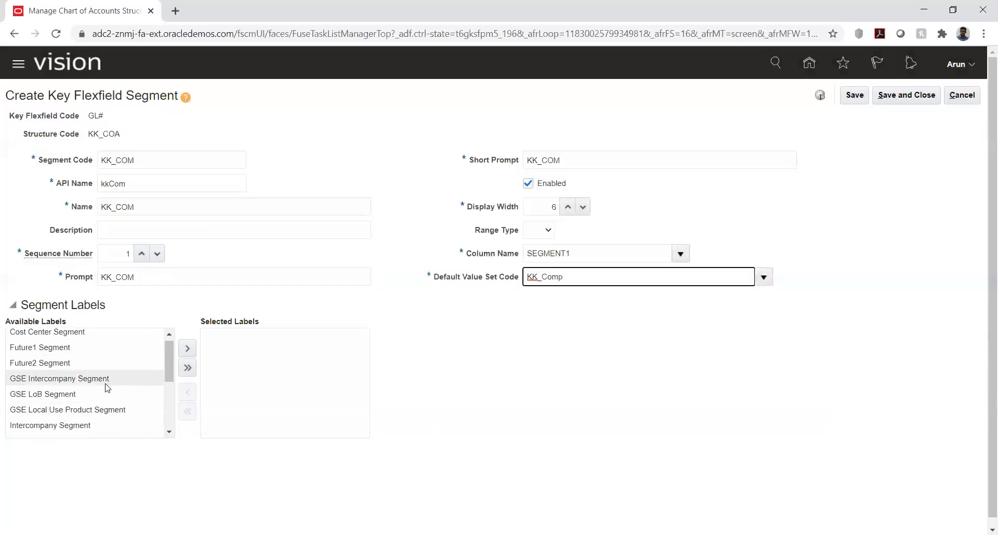
- Add the Primary Balancing Segment label, save and close KK_COM, and start another segment
{"action": "scroll", "coordinate": [107, 387], "scroll_direction": "down", "scroll_amount": 3}
{"action": "left_click", "coordinate": [78, 427]}
{"action": "left_click", "coordinate": [188, 348]}
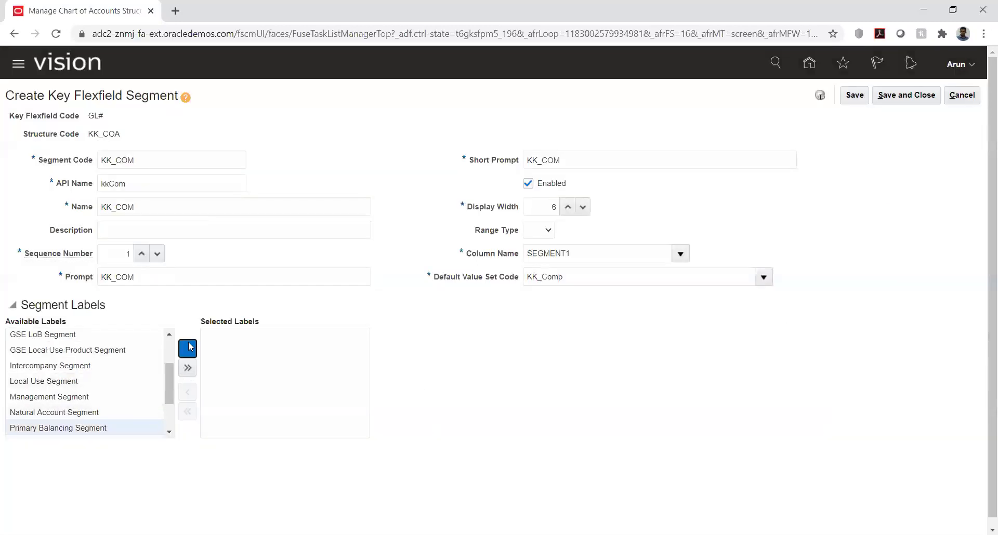
{"action": "left_click", "coordinate": [853, 96]}
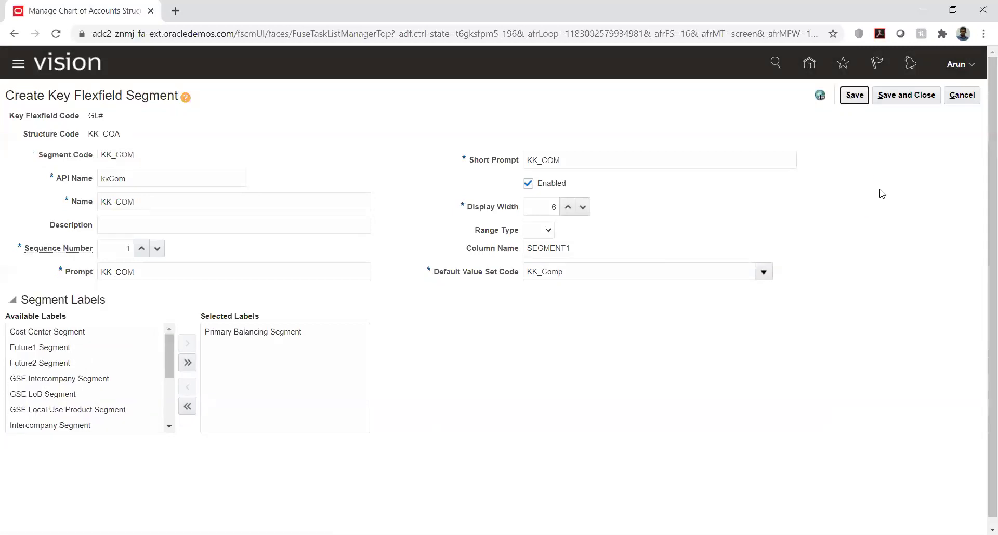
{"action": "left_click", "coordinate": [901, 99]}
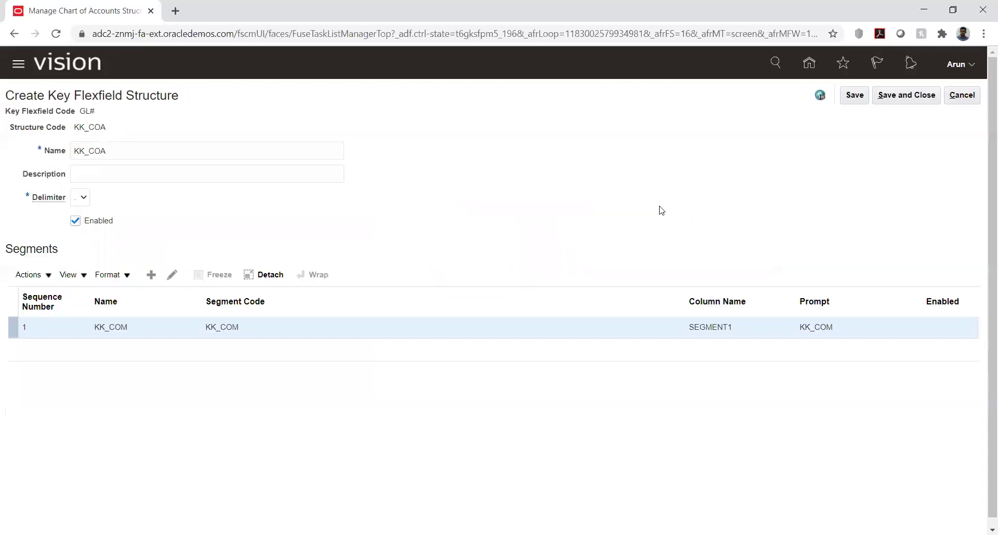
{"action": "left_click", "coordinate": [151, 275]}
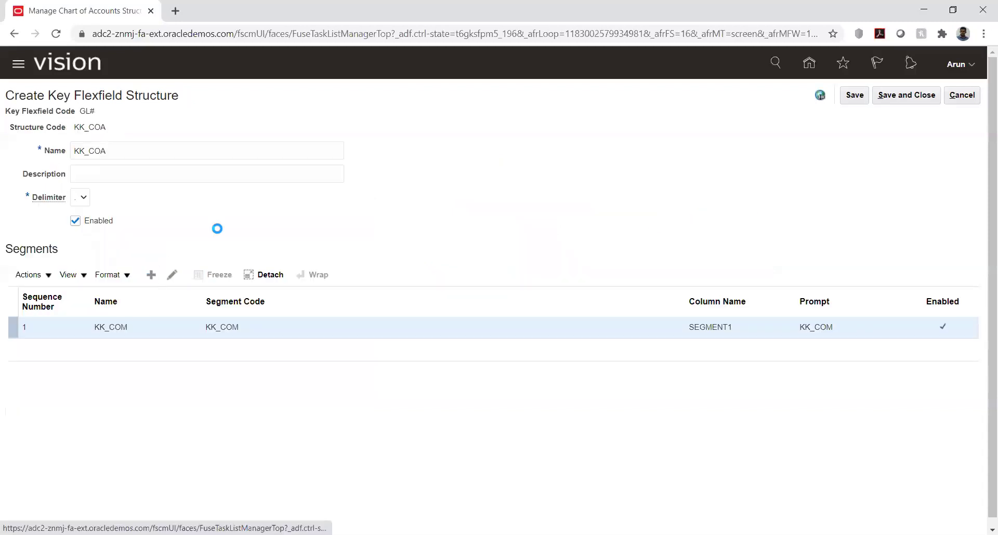
- Give the new segment the code and name KK_ACC
{"action": "left_click", "coordinate": [119, 155]}
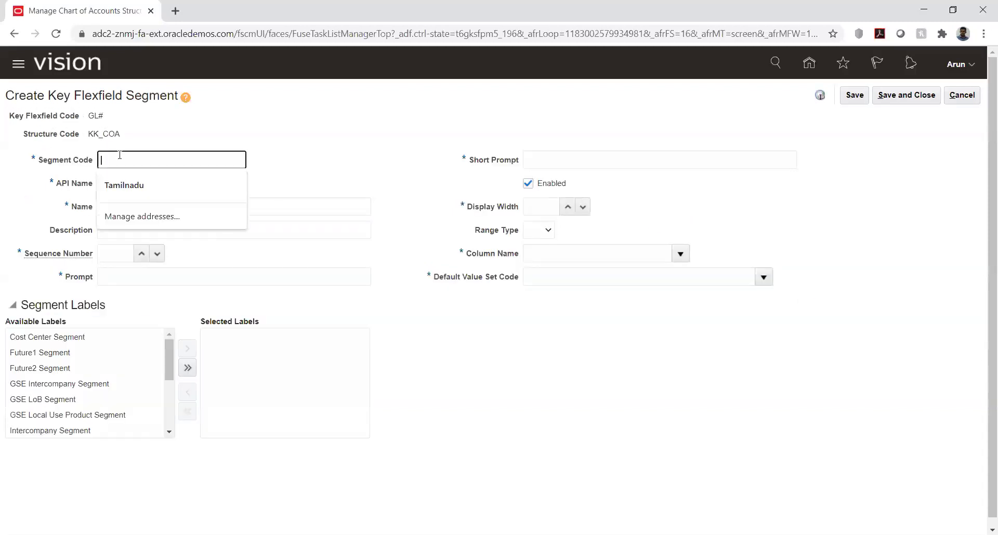
{"action": "type", "text": "KK"}
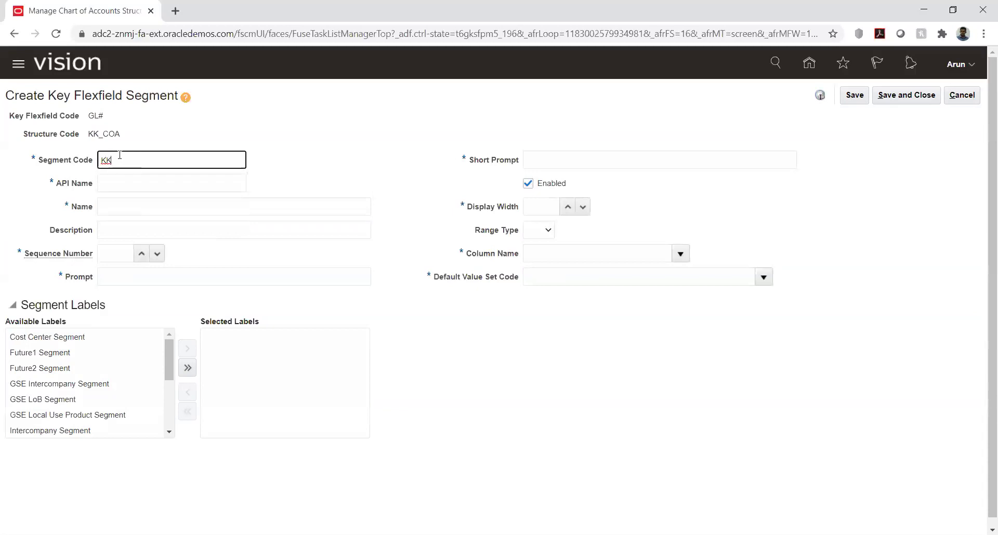
{"action": "type", "text": "_ACO"}
{"action": "key", "text": "Tab"}
{"action": "left_click", "coordinate": [156, 160]}
{"action": "double_click", "coordinate": [156, 160]}
{"action": "key", "text": "ctrl+c"}
{"action": "left_click", "coordinate": [116, 208]}
{"action": "key", "text": "ctrl+v"}
- Set sequence number 2 and use KK_ACC as both prompt and short prompt
{"action": "left_click", "coordinate": [111, 254]}
{"action": "type", "text": "2"}
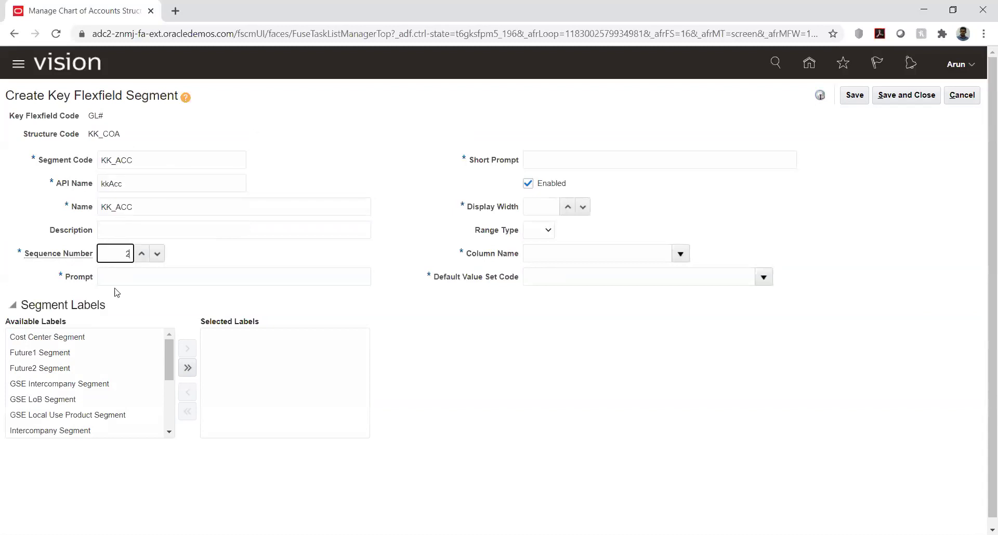
{"action": "left_click", "coordinate": [134, 274]}
{"action": "key", "text": "ctrl+v"}
{"action": "left_click", "coordinate": [542, 163]}
{"action": "key", "text": "ctrl+v"}
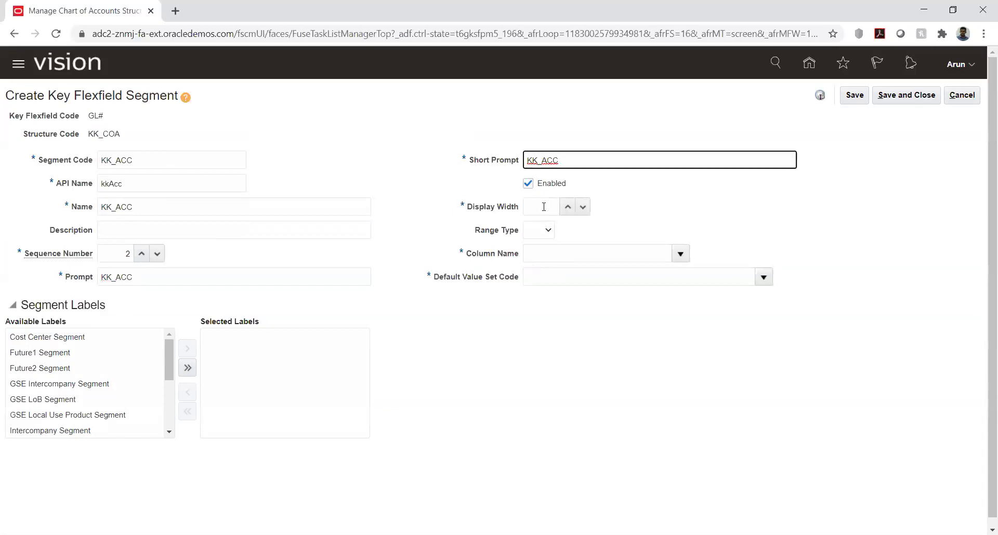
- Set display width 6 and column name SEGMENT2
{"action": "left_click", "coordinate": [544, 207]}
{"action": "type", "text": "6"}
{"action": "left_click", "coordinate": [680, 254]}
{"action": "left_click", "coordinate": [584, 315]}
- Search for kk value sets and choose KK_Acc as the default value set
{"action": "left_click", "coordinate": [761, 277]}
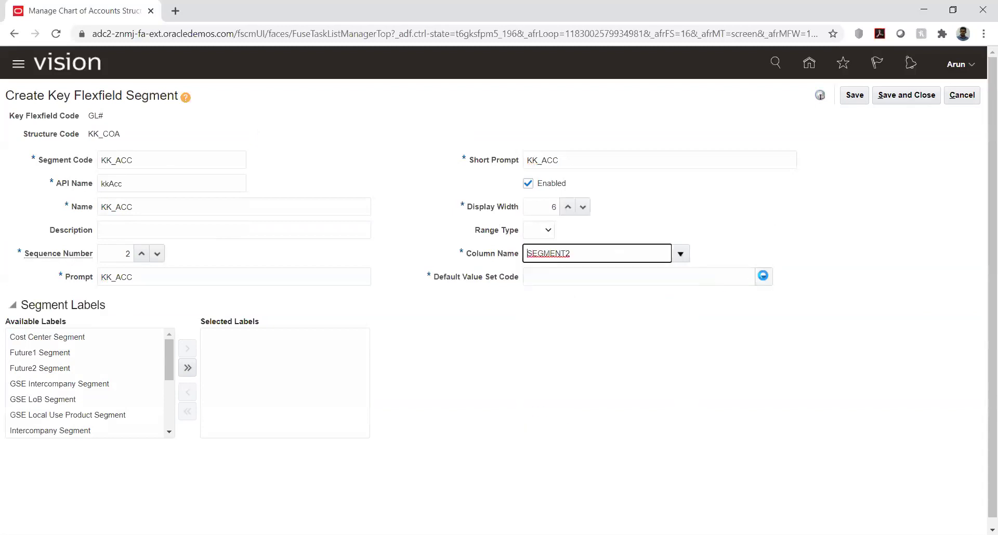
{"action": "left_click", "coordinate": [541, 492]}
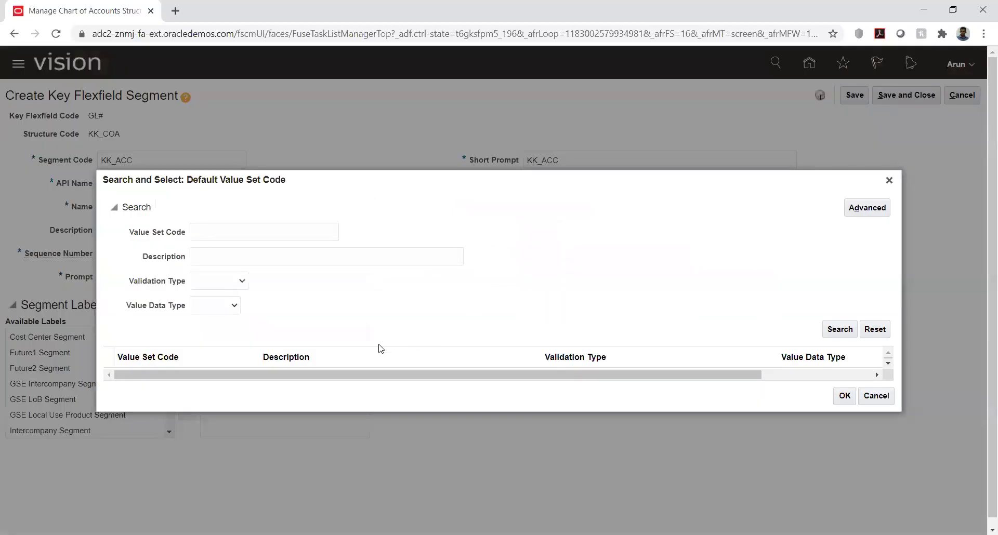
{"action": "left_click", "coordinate": [227, 232]}
{"action": "type", "text": "kk"}
{"action": "key", "text": "Return"}
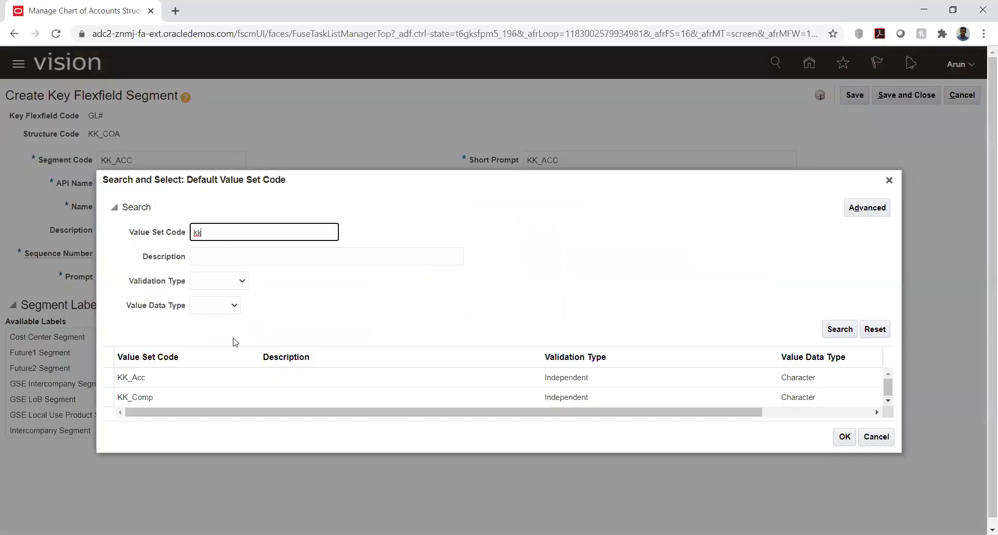
{"action": "left_click", "coordinate": [160, 359]}
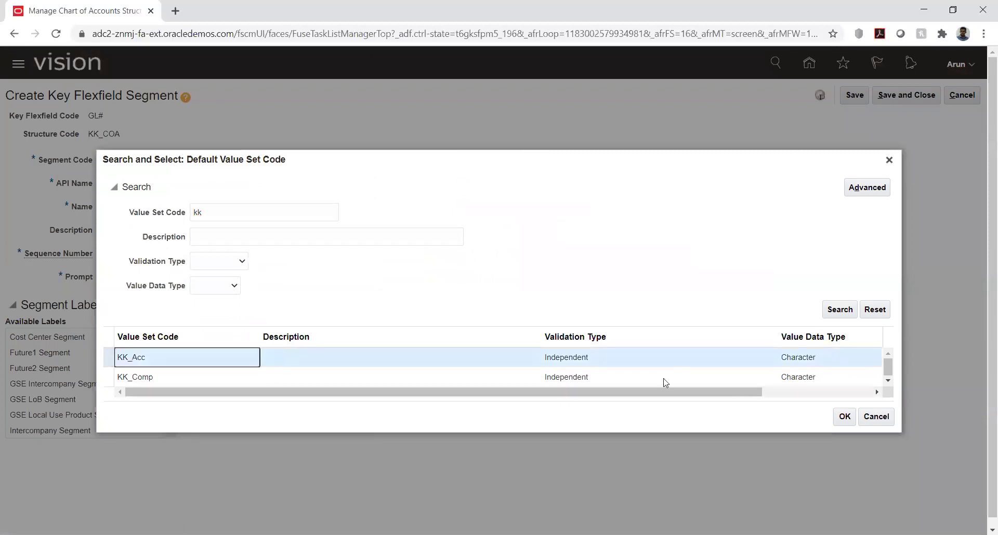
{"action": "left_click", "coordinate": [844, 417]}
- Assign the Natural Account Segment label to KK_ACC
{"action": "key", "text": "Tab"}
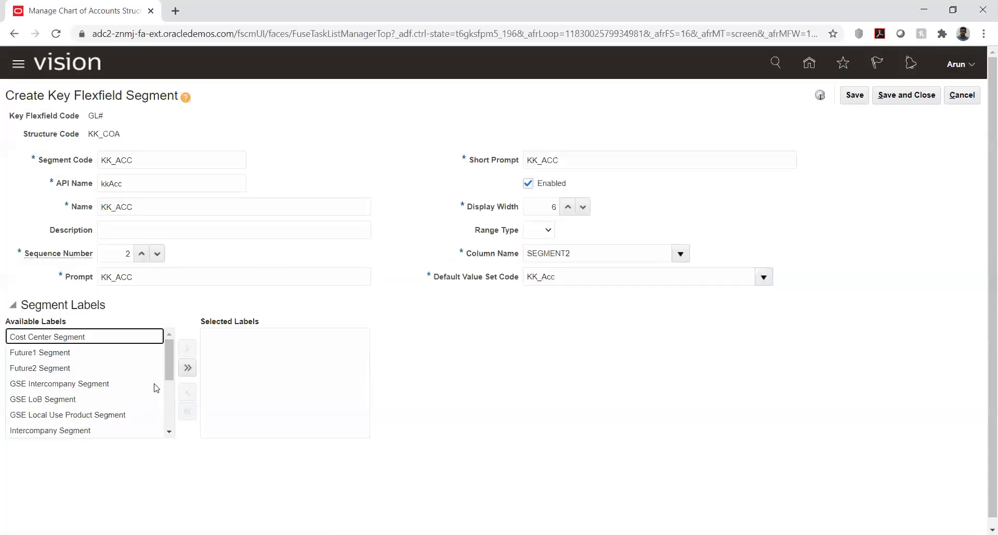
{"action": "scroll", "coordinate": [86, 408], "scroll_direction": "down", "scroll_amount": 3}
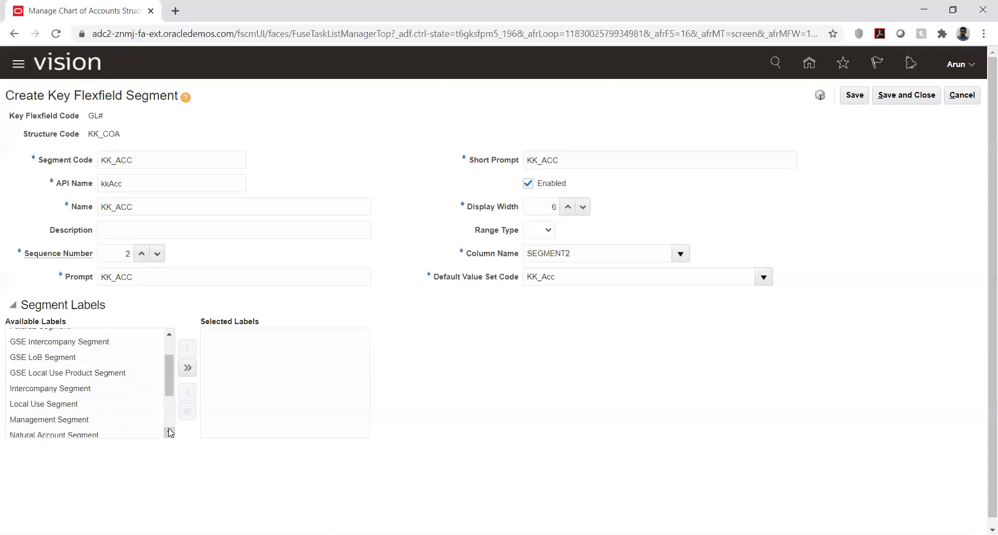
{"action": "left_click", "coordinate": [85, 403]}
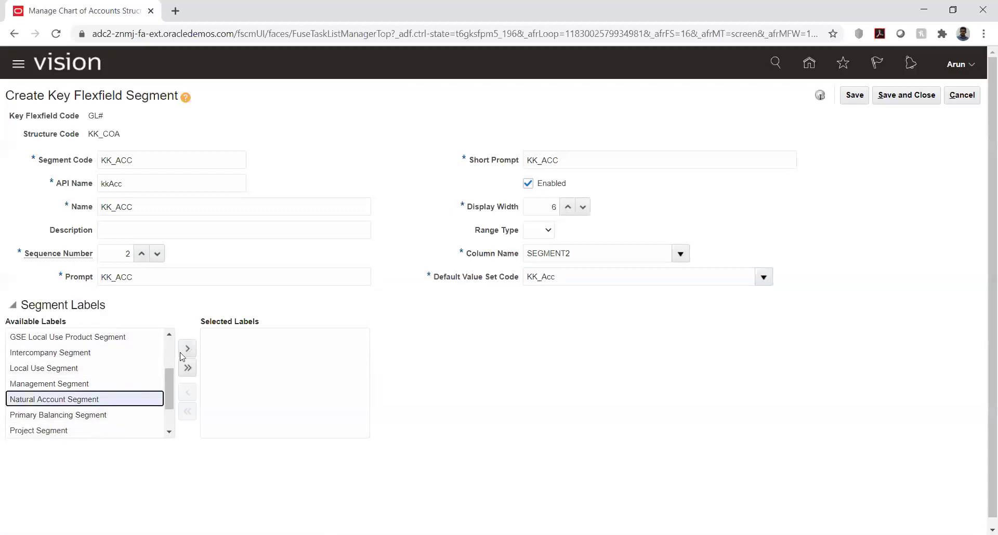
{"action": "left_click", "coordinate": [187, 348]}
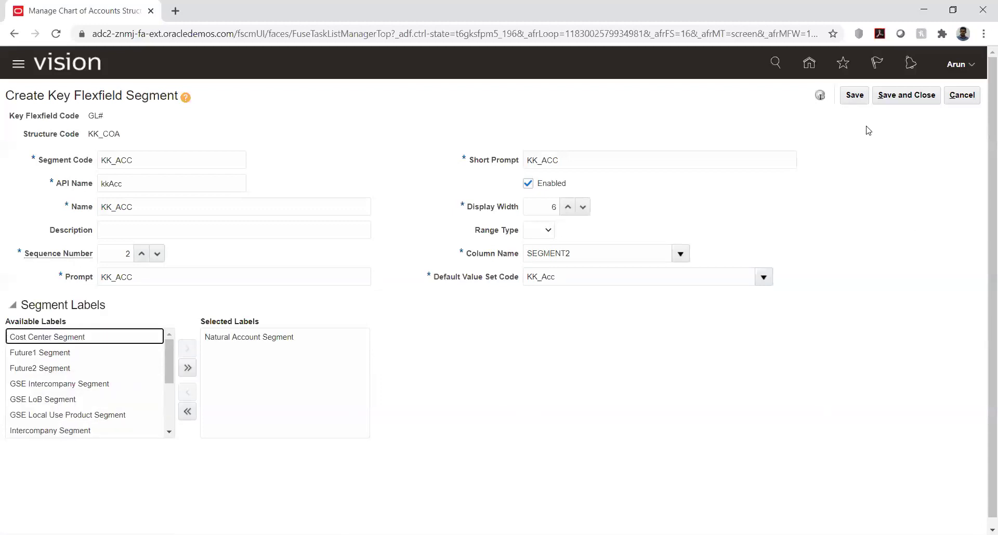
- Save and close the segment and the KK_COA structure, returning to the structures list
{"action": "left_click", "coordinate": [853, 96]}
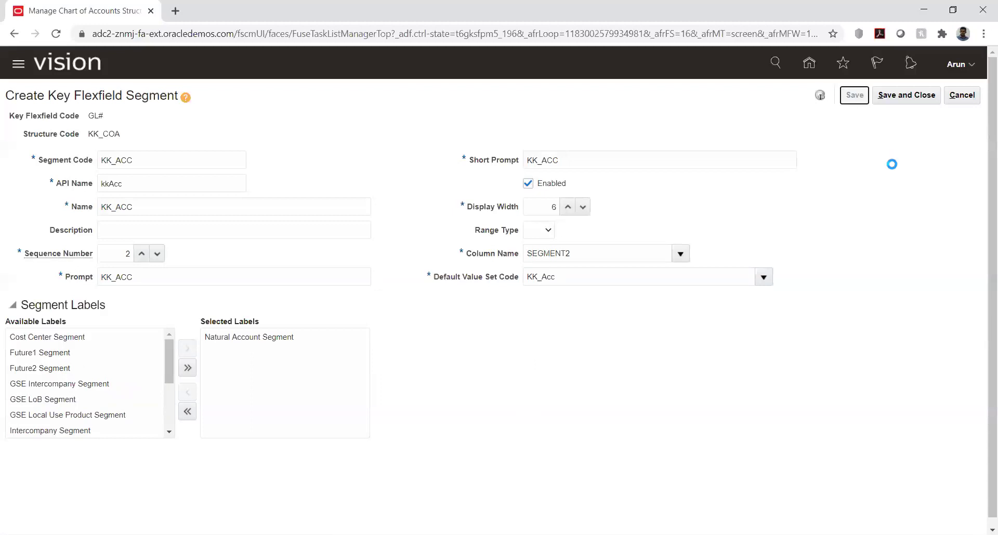
{"action": "left_click", "coordinate": [898, 101]}
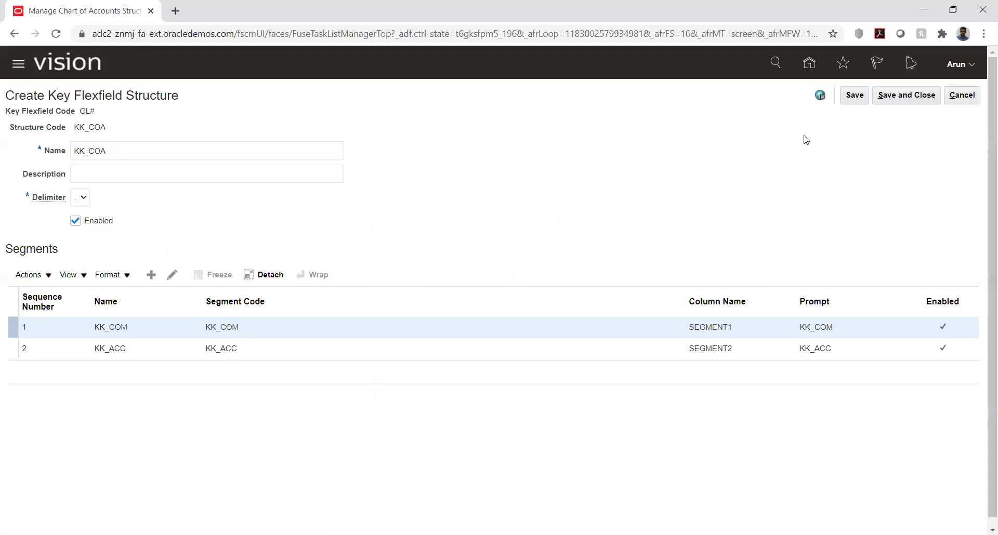
{"action": "left_click", "coordinate": [853, 96]}
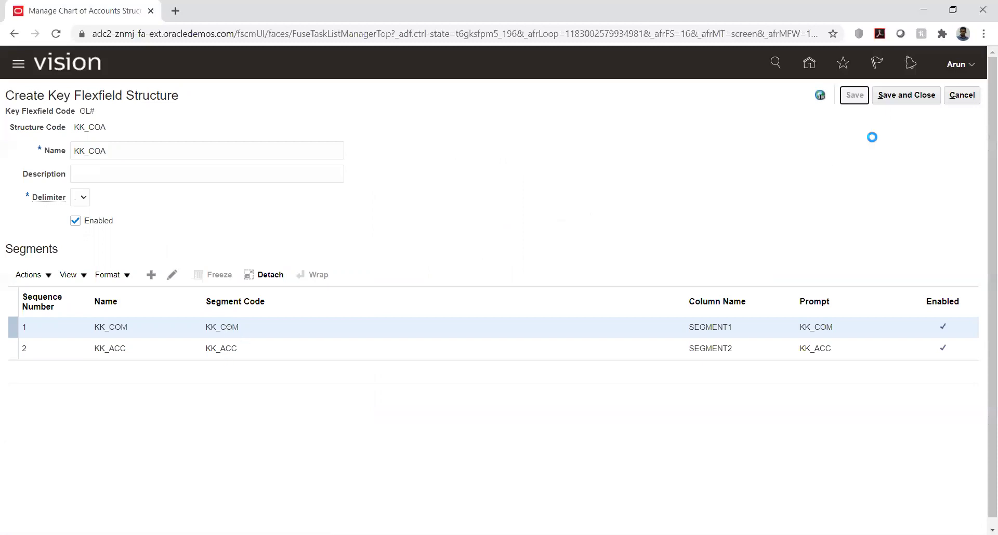
{"action": "left_click", "coordinate": [898, 98]}
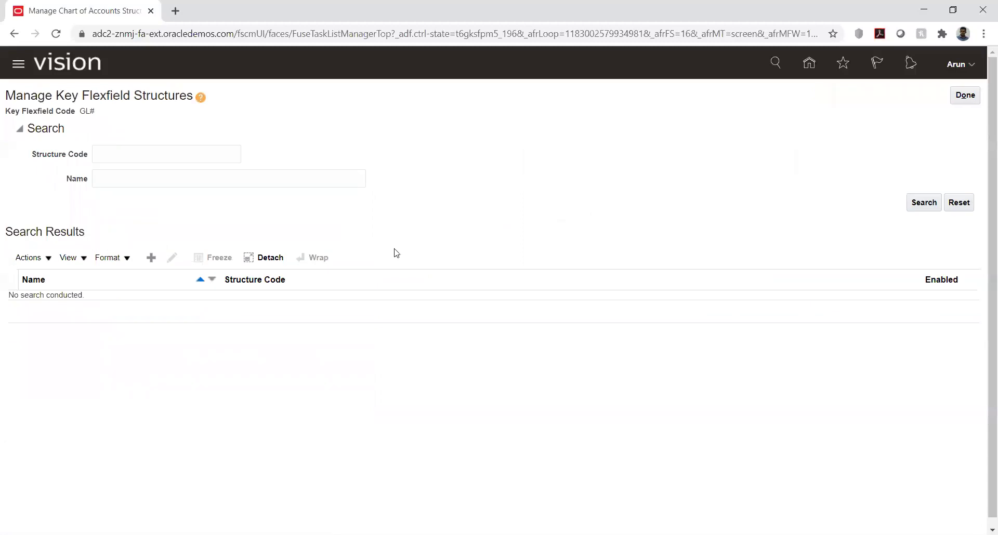
{"action": "left_click", "coordinate": [963, 100]}
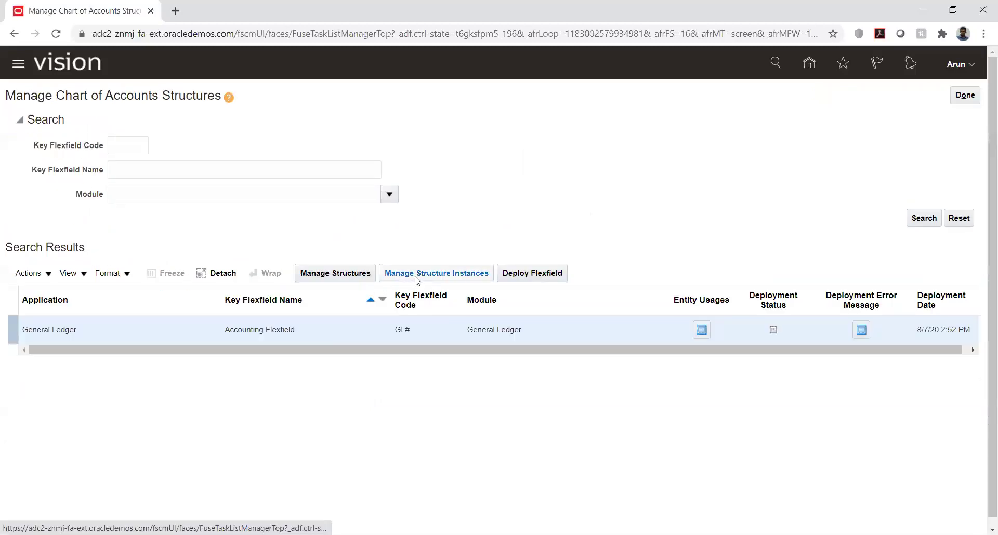
- Create a new structure instance with code KK_COA_Inst, auto-filling API name KkCoaInst
{"action": "left_click", "coordinate": [417, 276]}
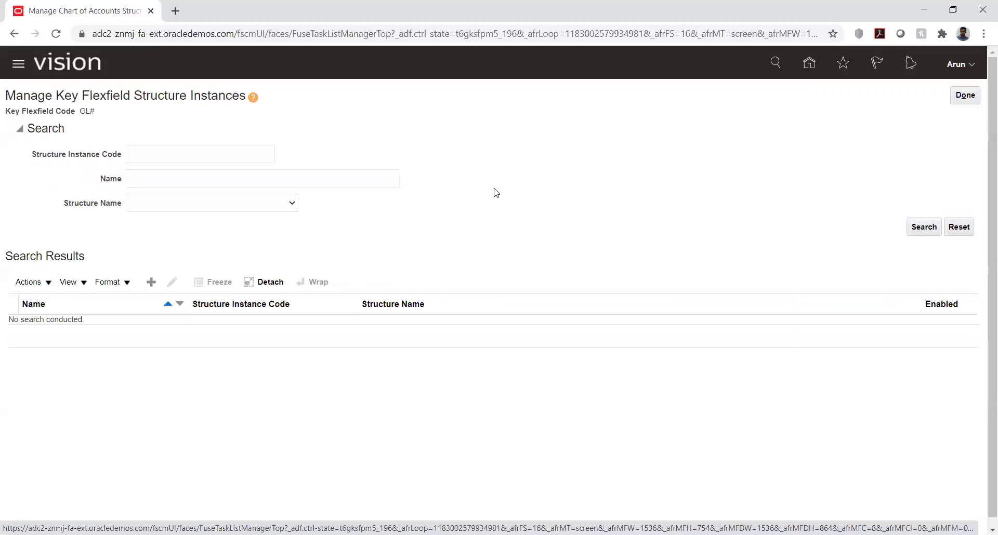
{"action": "left_click", "coordinate": [152, 283]}
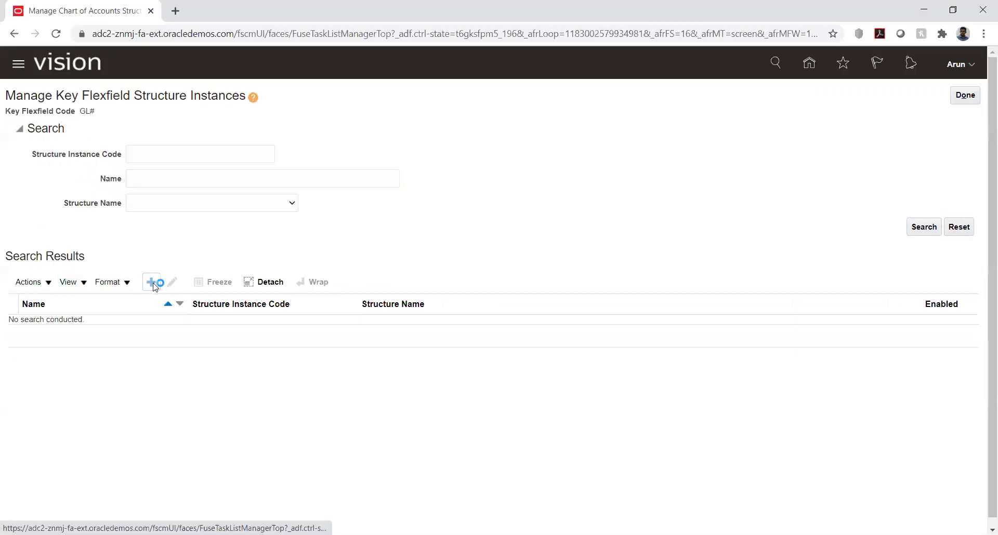
{"action": "left_click", "coordinate": [190, 131]}
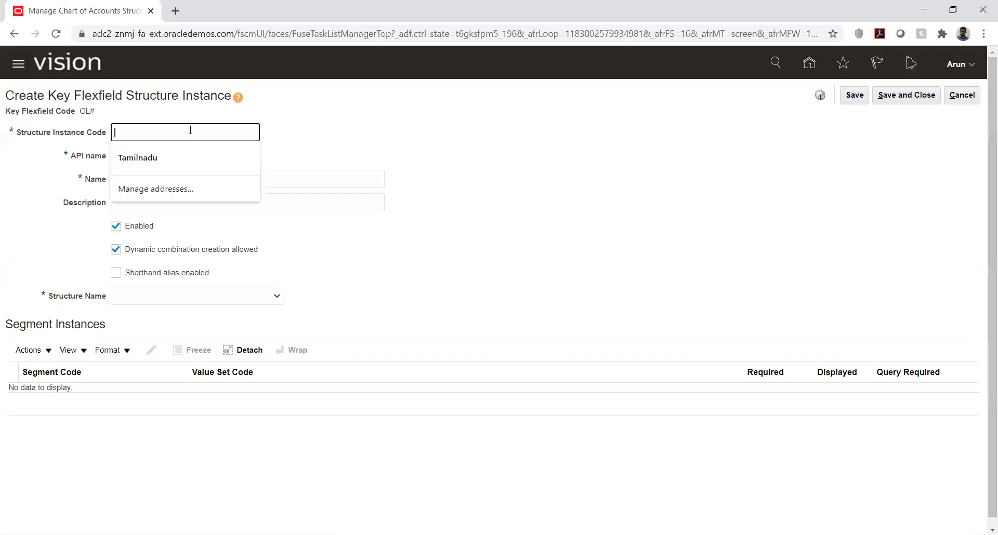
{"action": "type", "text": "KK_ACC"}
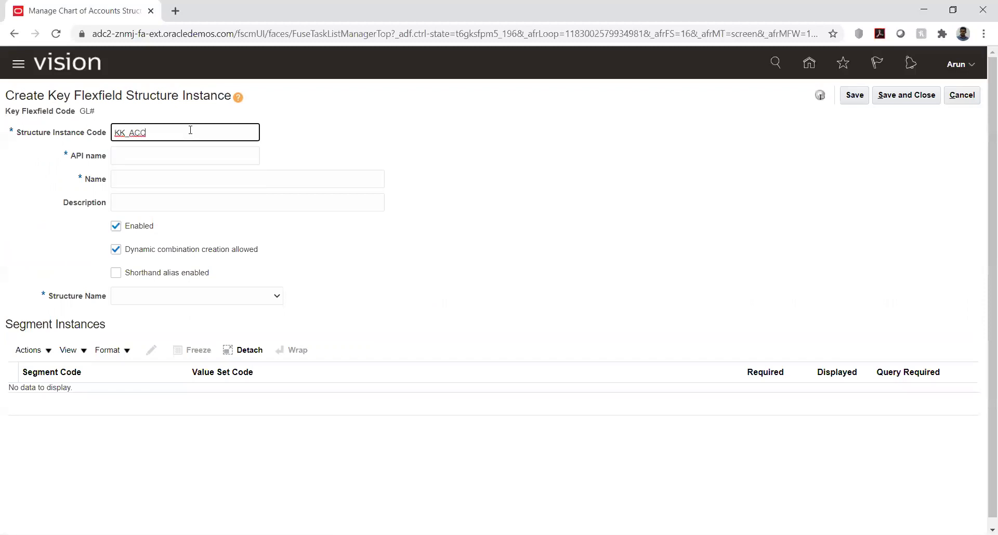
{"action": "key", "text": "BackSpace"}
{"action": "key", "text": "BackSpace"}
{"action": "key", "text": "BackSpace"}
{"action": "type", "text": "COA_Ins"}
{"action": "key", "text": "Tab"}
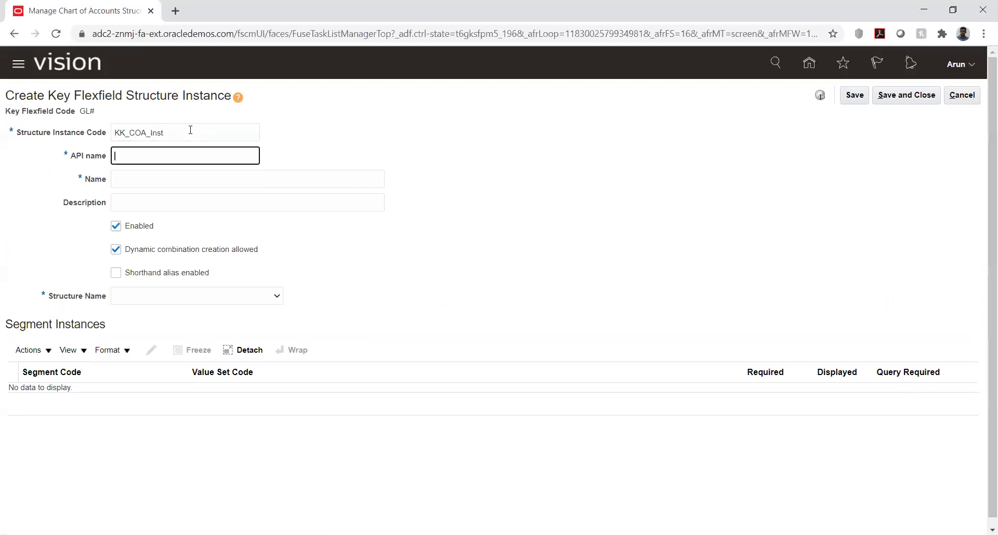
- Copy the instance code into the Name field as KK_COA_Inst
{"action": "left_click", "coordinate": [156, 174]}
{"action": "double_click", "coordinate": [181, 133]}
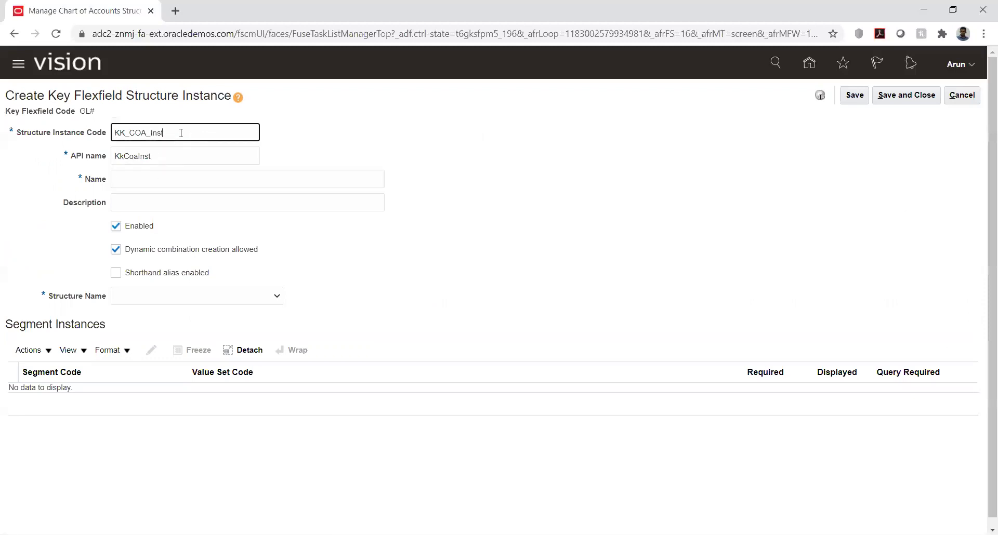
{"action": "left_click", "coordinate": [168, 179]}
{"action": "key", "text": "ctrl+v"}
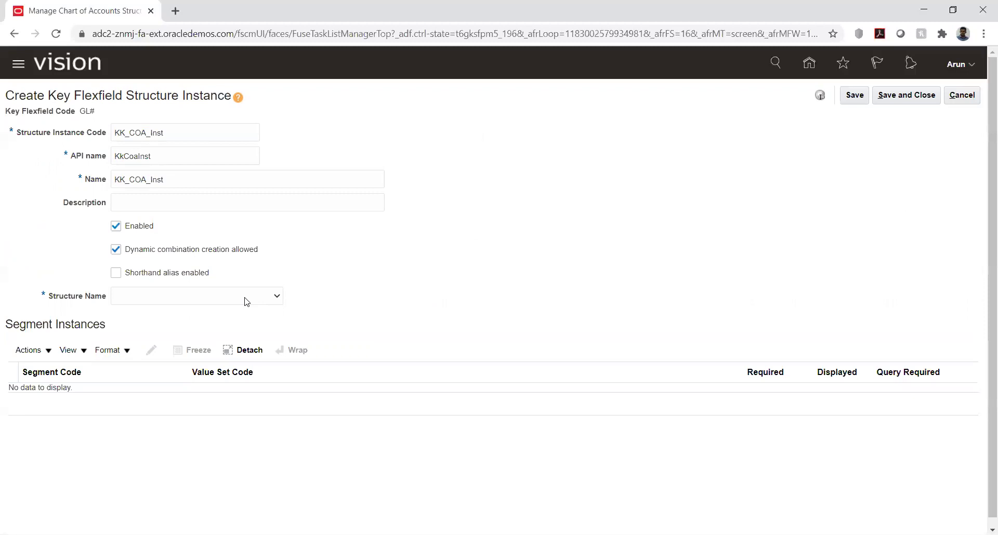
{"action": "left_click", "coordinate": [247, 302]}
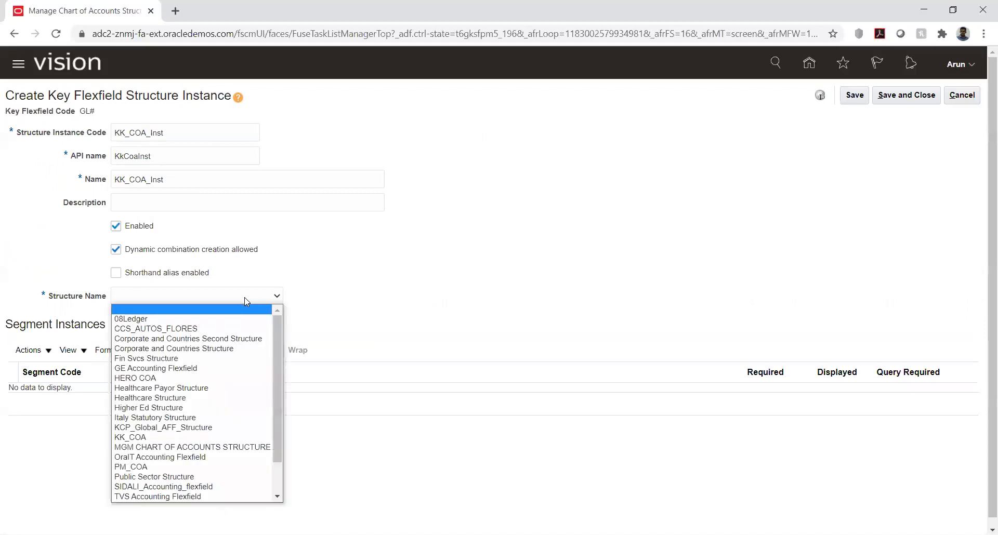
- Select KK_COA as the structure, listing segment instances KK_COM and KK_ACC
{"action": "key", "text": "k"}
{"action": "key", "text": "k"}
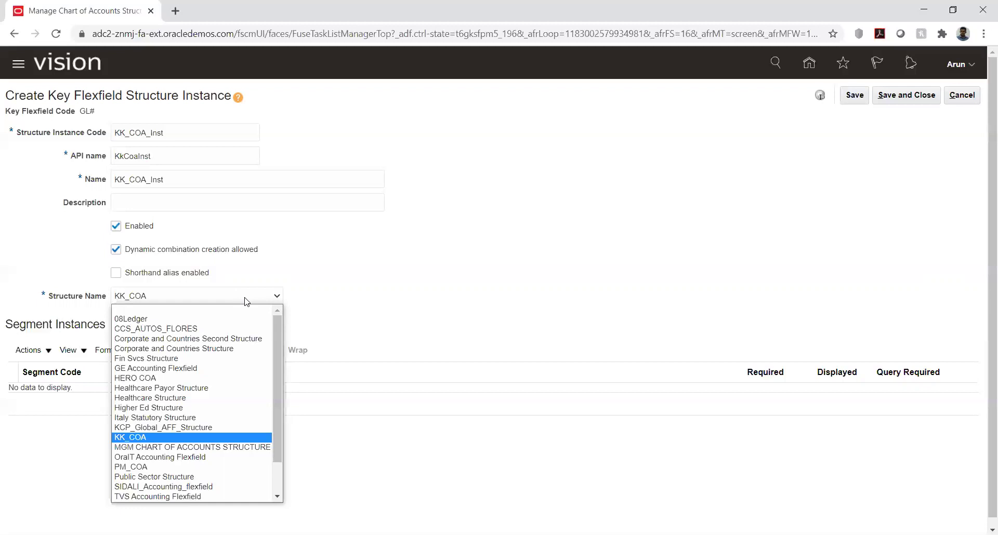
{"action": "left_click", "coordinate": [143, 440]}
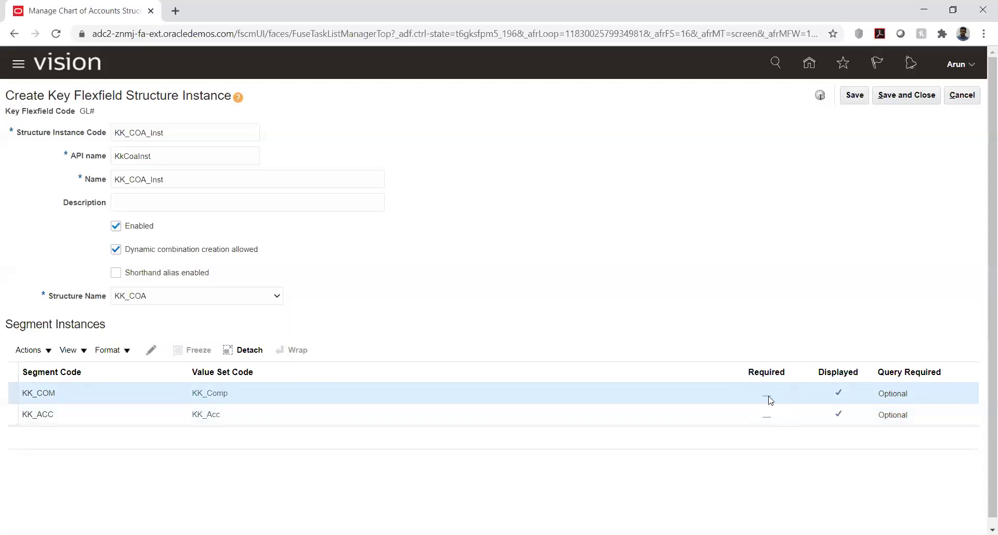
- Mark the KK_COM segment instance as Required
{"action": "left_click", "coordinate": [150, 352]}
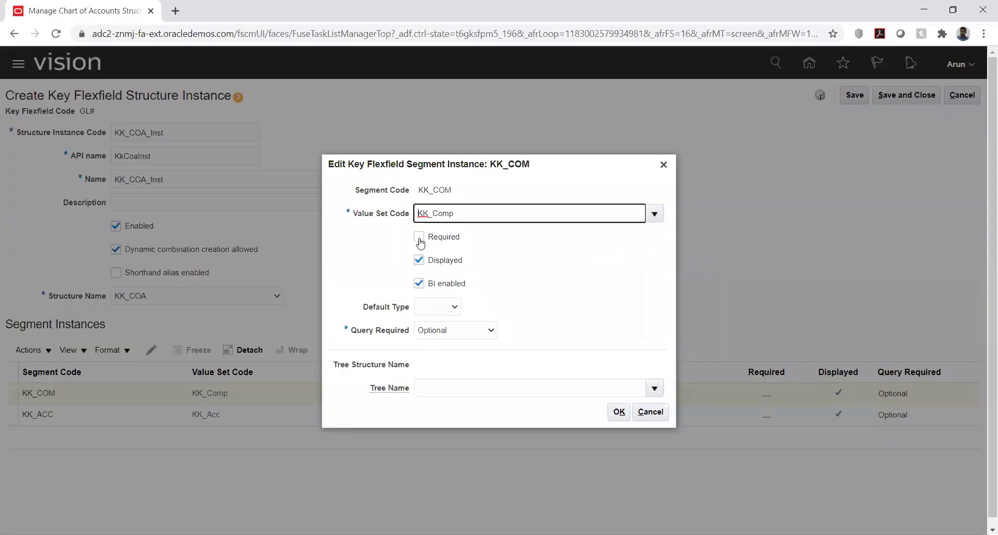
{"action": "left_click", "coordinate": [424, 239]}
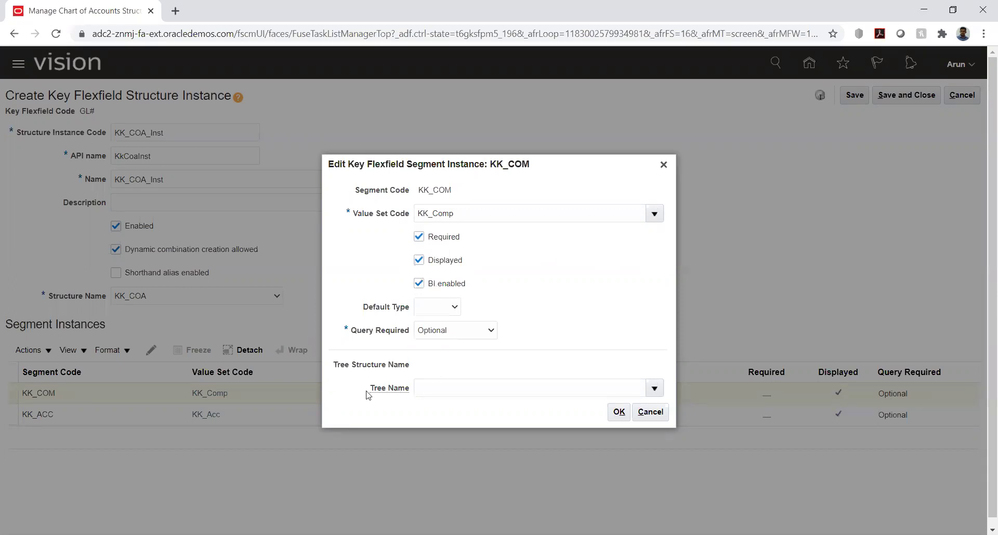
{"action": "mouse_move", "coordinate": [399, 390]}
{"action": "left_click", "coordinate": [619, 412]}
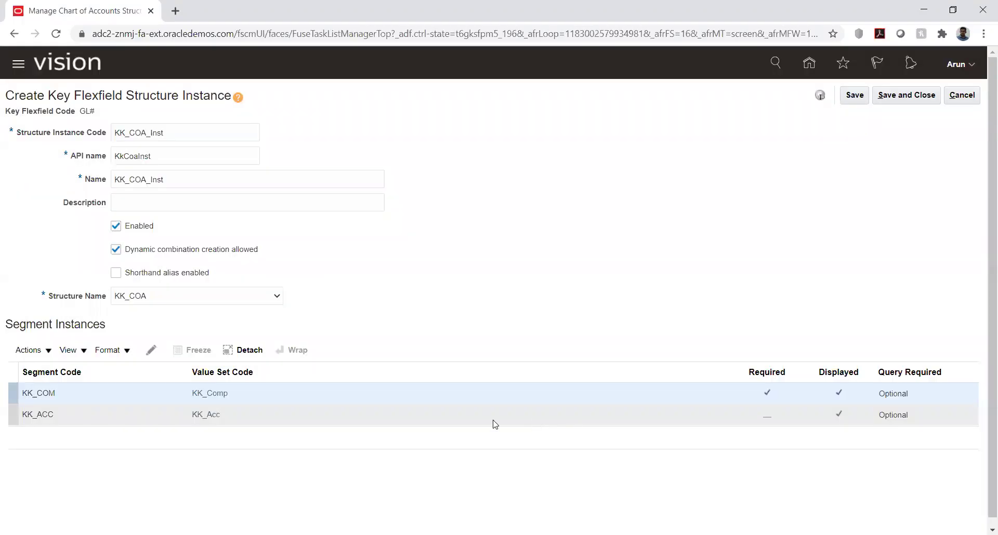
- Mark the KK_ACC segment instance as Required and save the KK_COA_Inst instance
{"action": "left_click", "coordinate": [234, 416]}
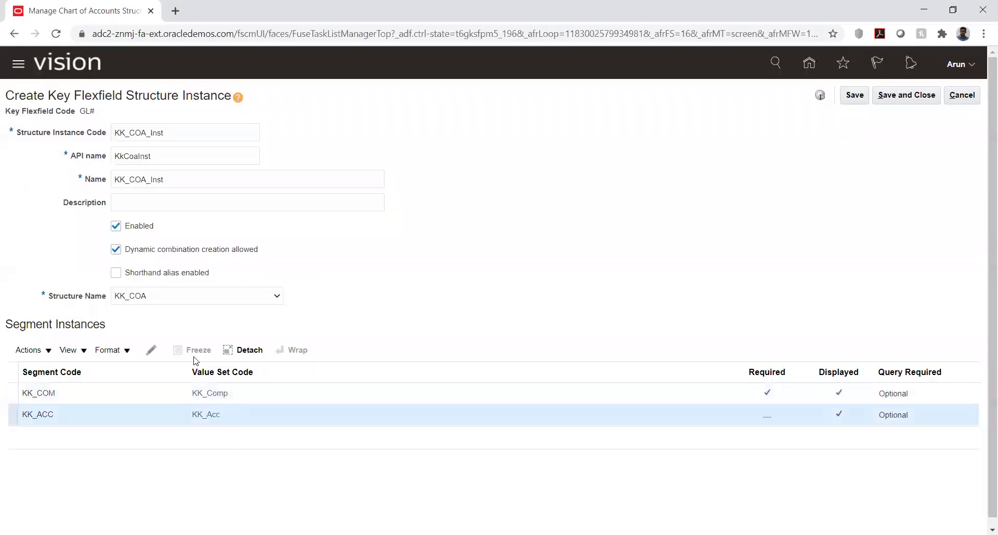
{"action": "left_click", "coordinate": [151, 350]}
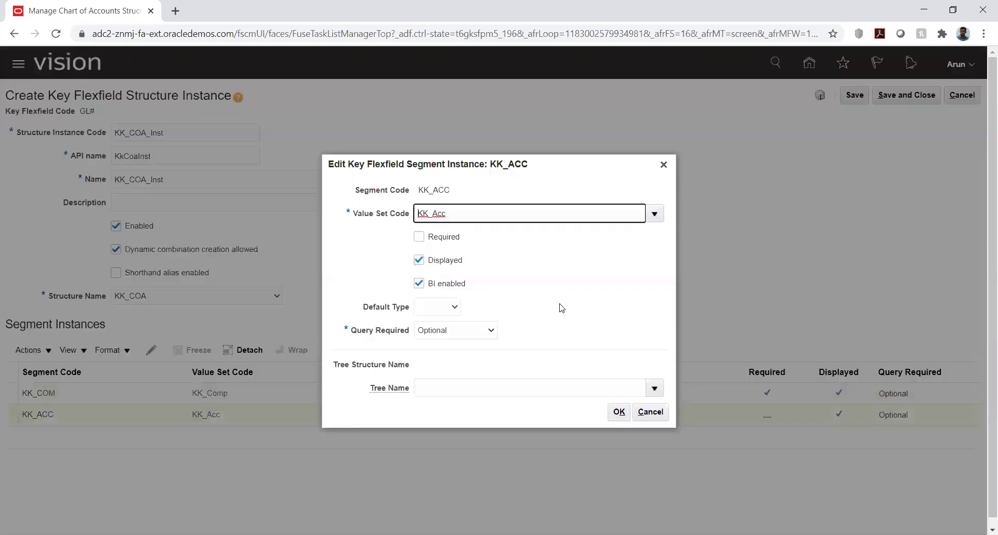
{"action": "left_click", "coordinate": [419, 236]}
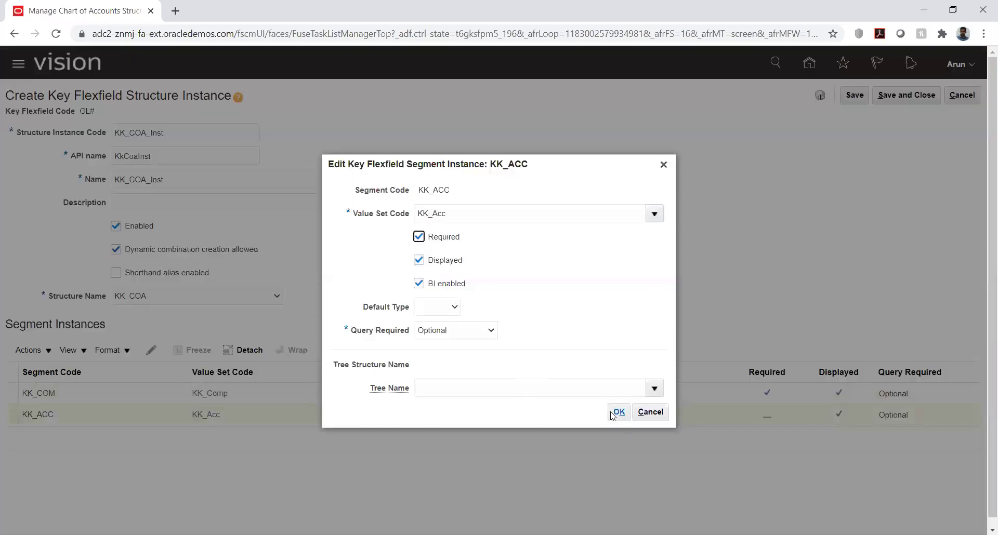
{"action": "left_click", "coordinate": [618, 412]}
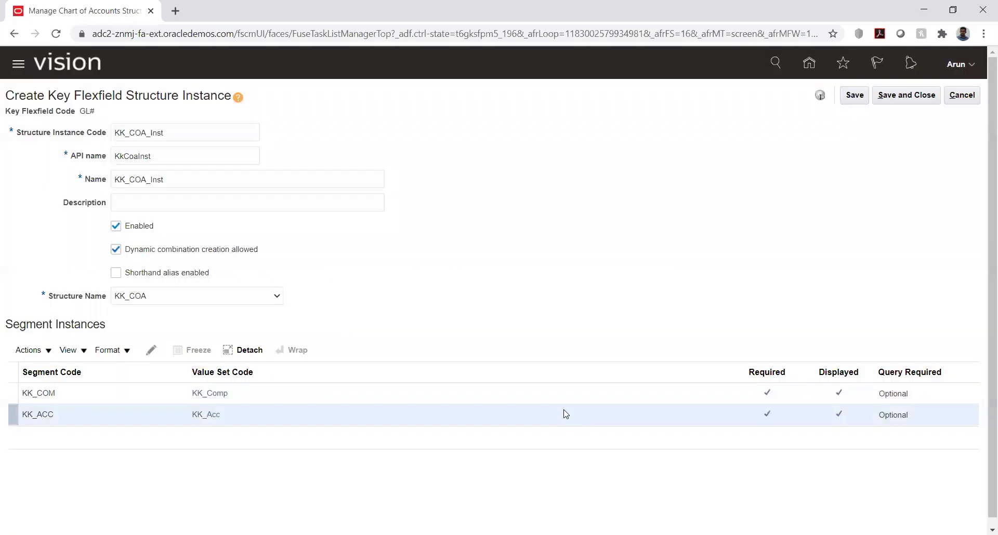
{"action": "left_click", "coordinate": [851, 99]}
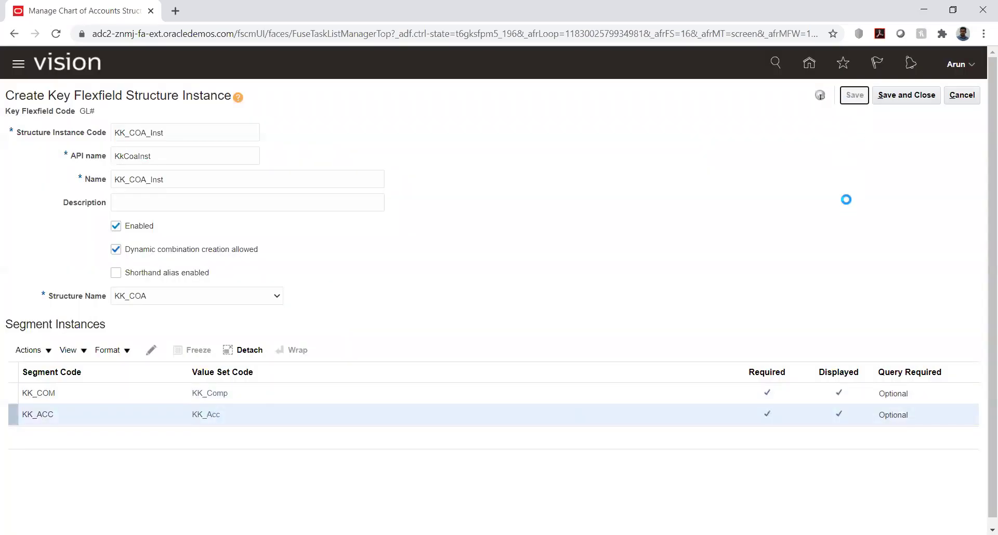
- Save and close KK_COA_Inst and go back to Manage Chart of Accounts Structures
{"action": "left_click", "coordinate": [894, 95]}
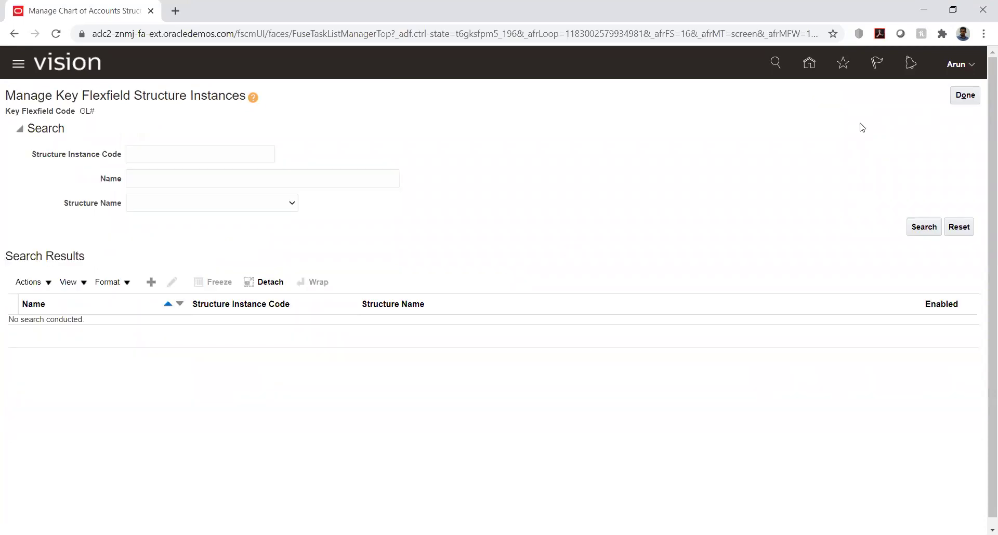
{"action": "left_click", "coordinate": [965, 95]}
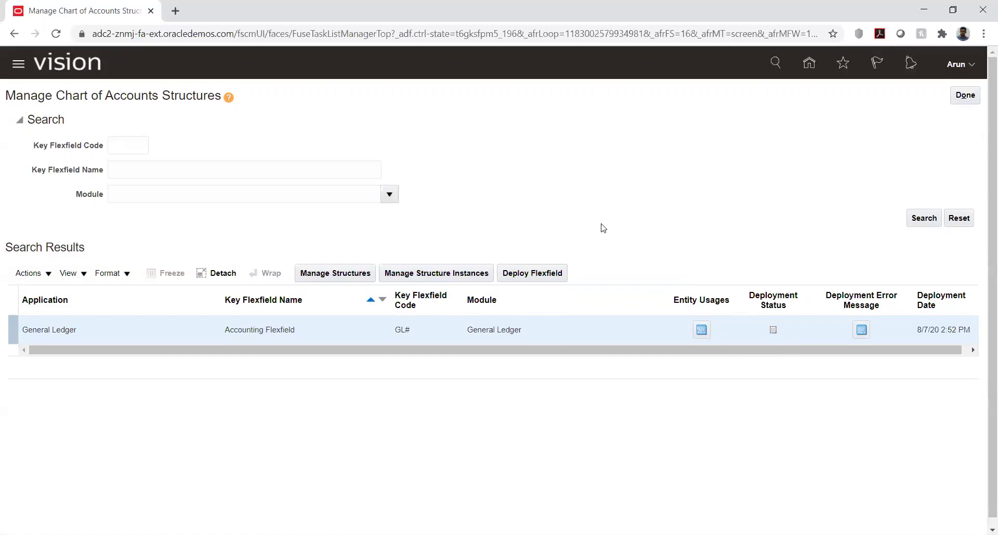
- Deploy the GL# Accounting Flexfield
{"action": "left_click", "coordinate": [546, 278]}
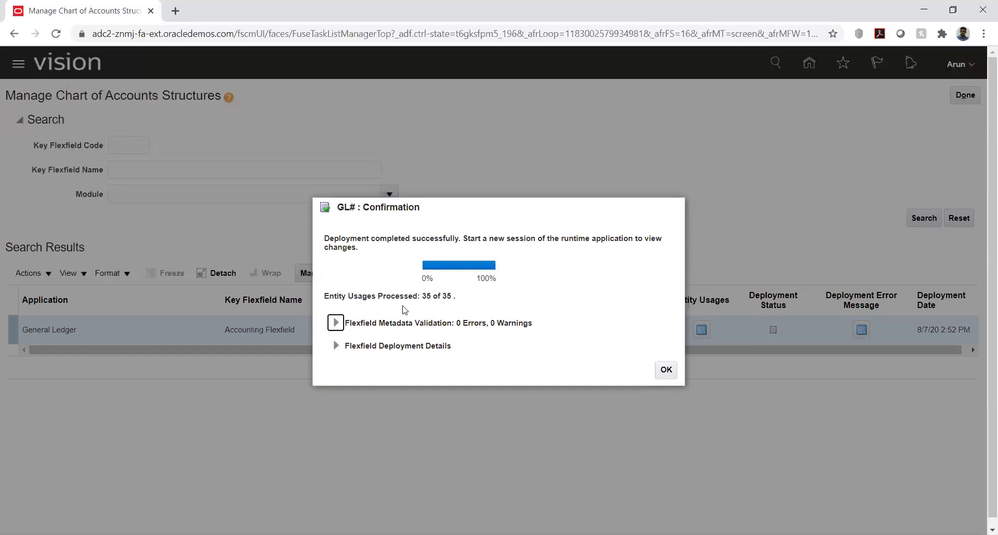
- Review the deployment log showing 35 of 35 entity usages processed with 0 errors
{"action": "left_click", "coordinate": [334, 346]}
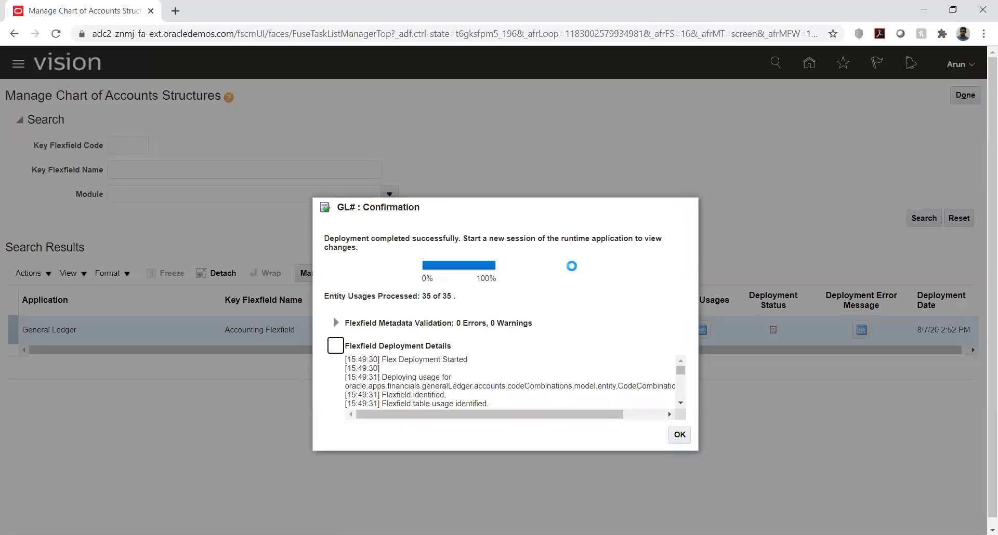
{"action": "scroll", "coordinate": [674, 371], "scroll_direction": "down", "scroll_amount": 5}
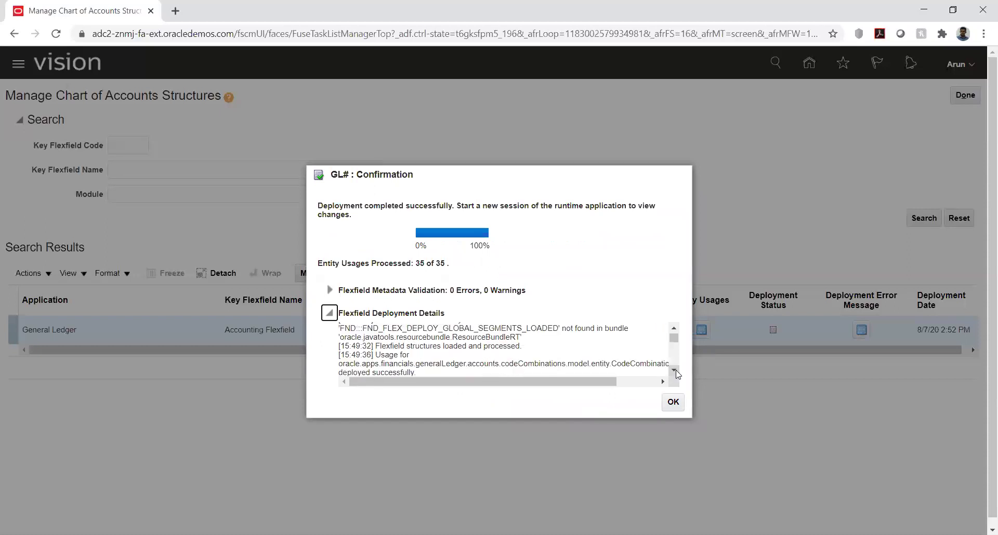
{"action": "scroll", "coordinate": [677, 374], "scroll_direction": "down", "scroll_amount": 10}
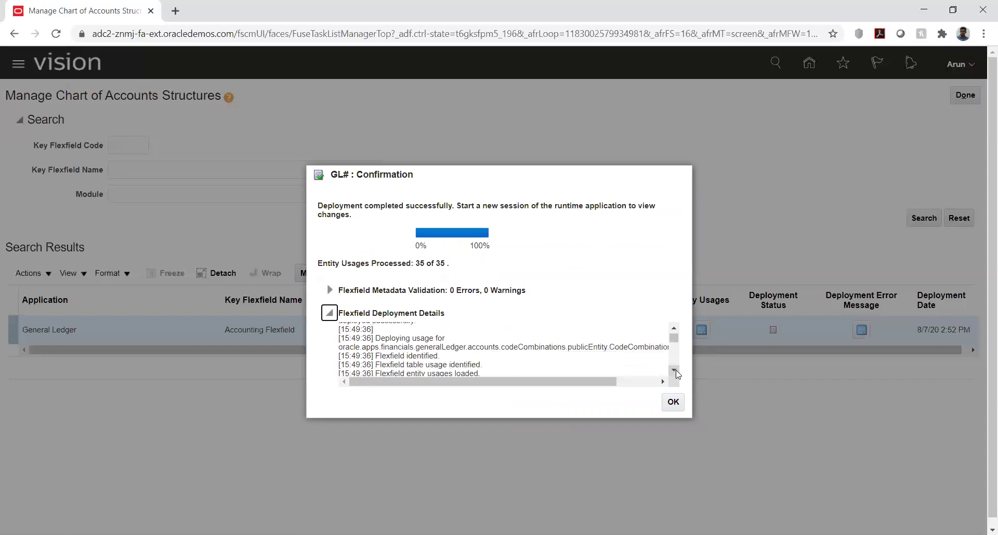
{"action": "scroll", "coordinate": [677, 374], "scroll_direction": "down", "scroll_amount": 6}
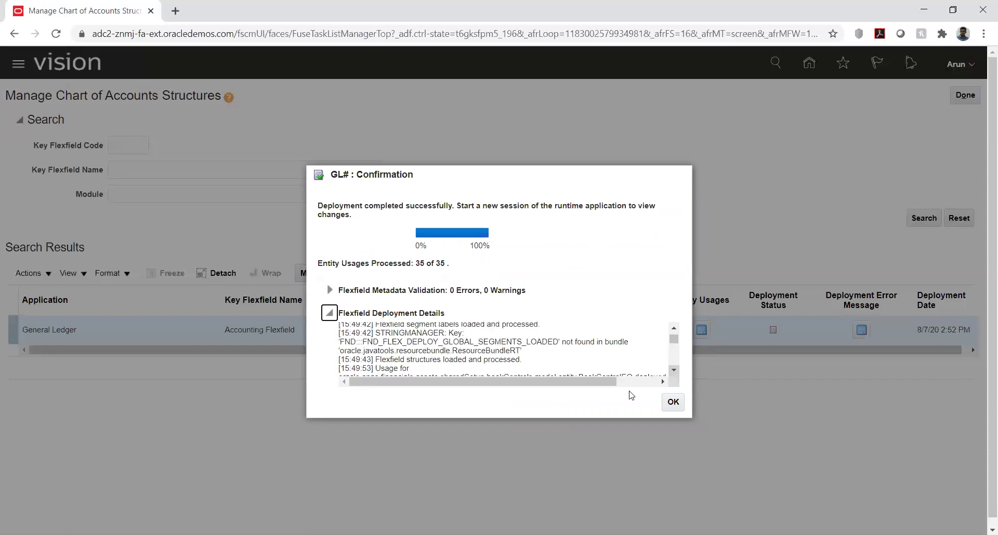
- Acknowledge the GL# deployment confirmation and return to the KK Implementation task list
{"action": "left_click", "coordinate": [673, 404]}
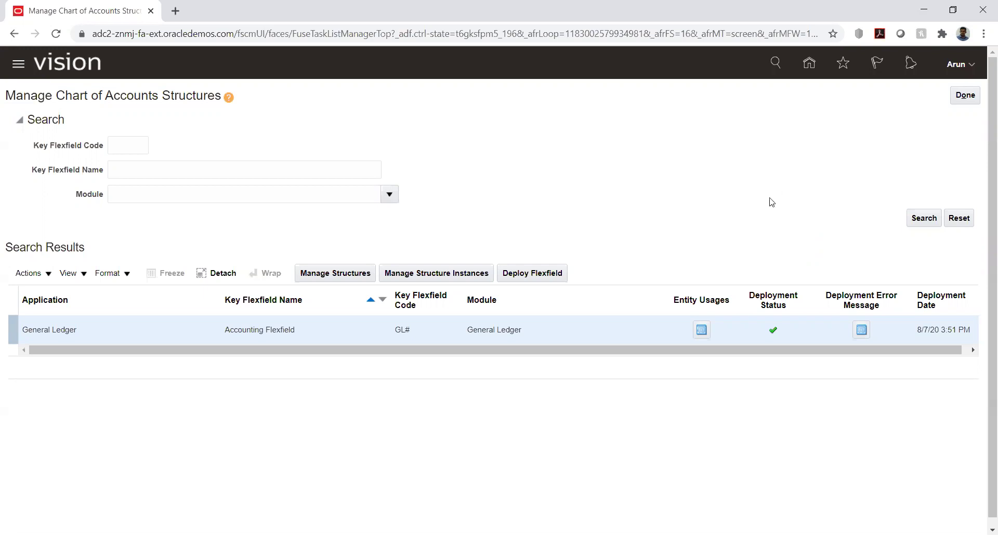
{"action": "left_click", "coordinate": [963, 100]}
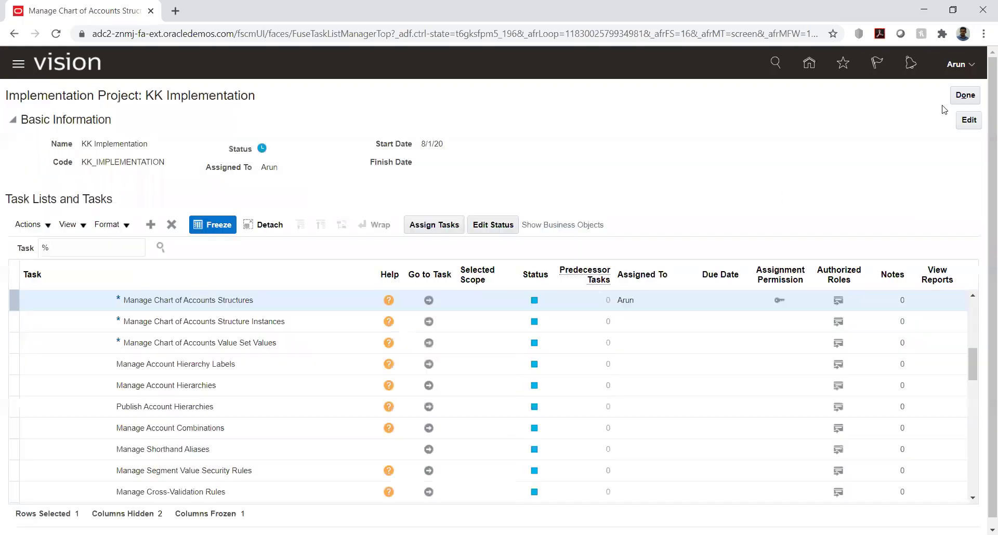